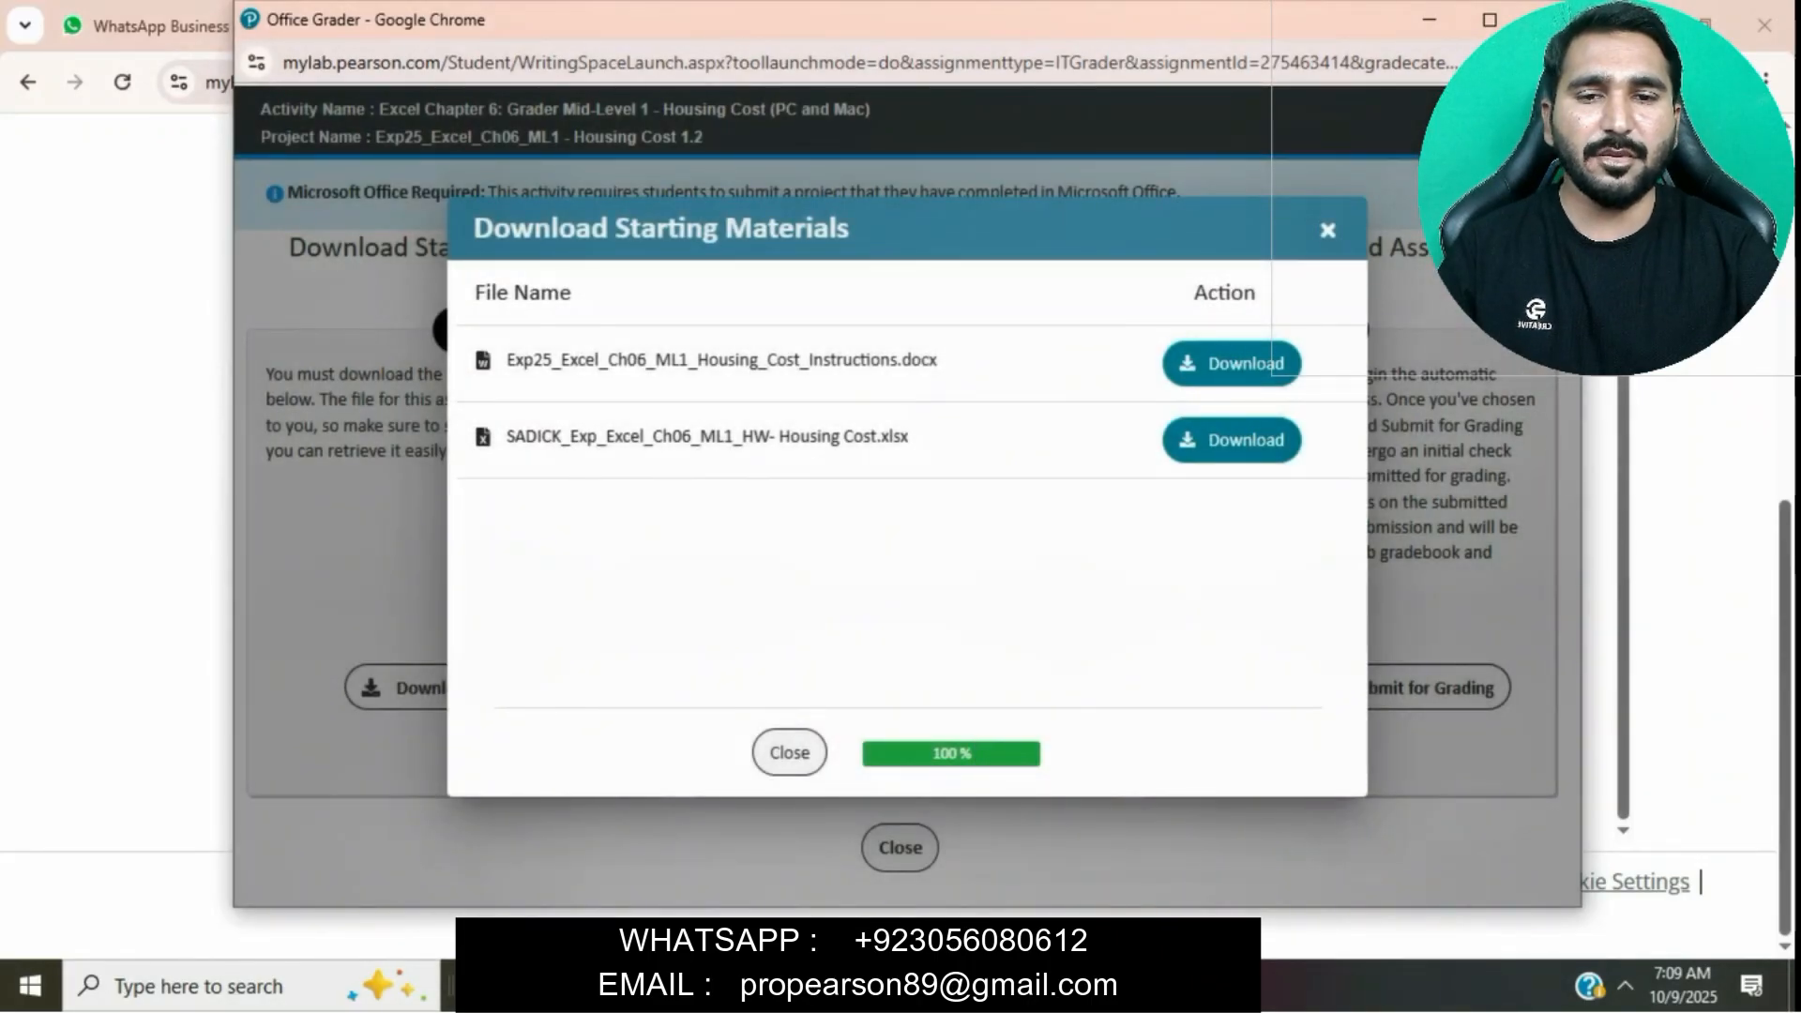
- Open the Exp25_Excel_Ch06_ML1_Housing_Cost_Instructions document from the Downloads folder and enable editing
{"action": "left_click", "coordinate": [548, 986]}
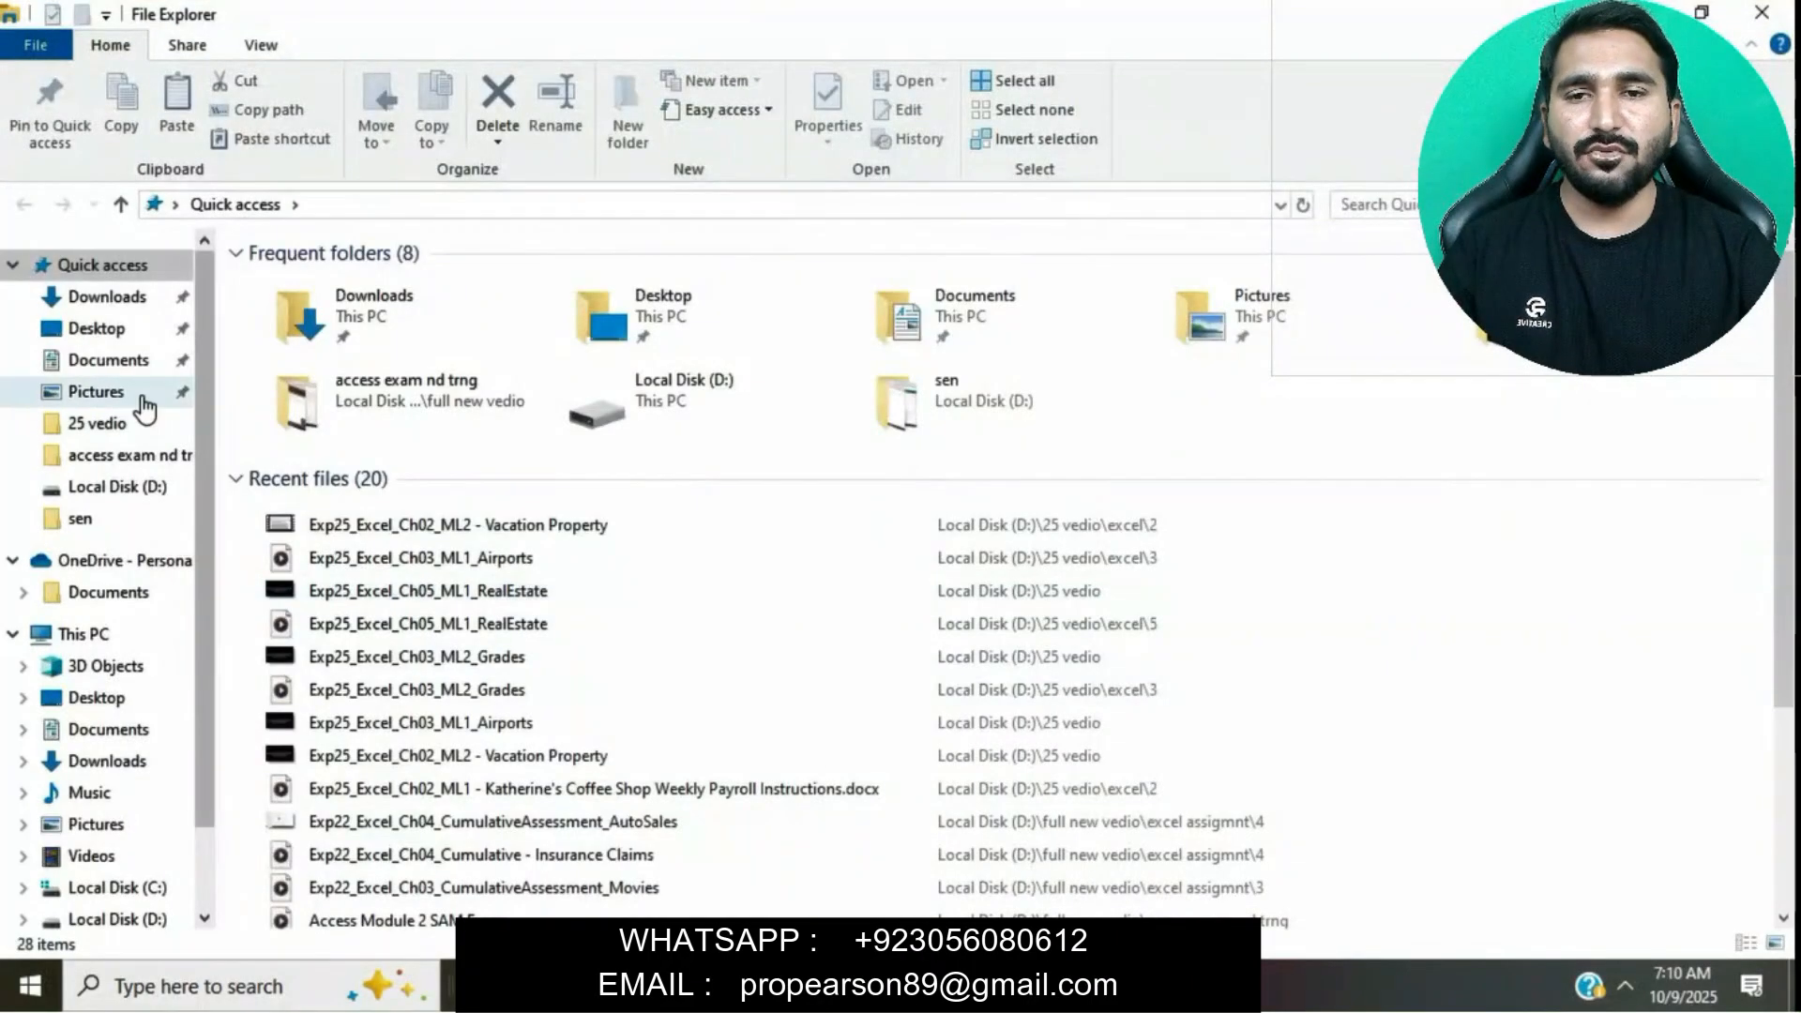
{"action": "left_click", "coordinate": [105, 298]}
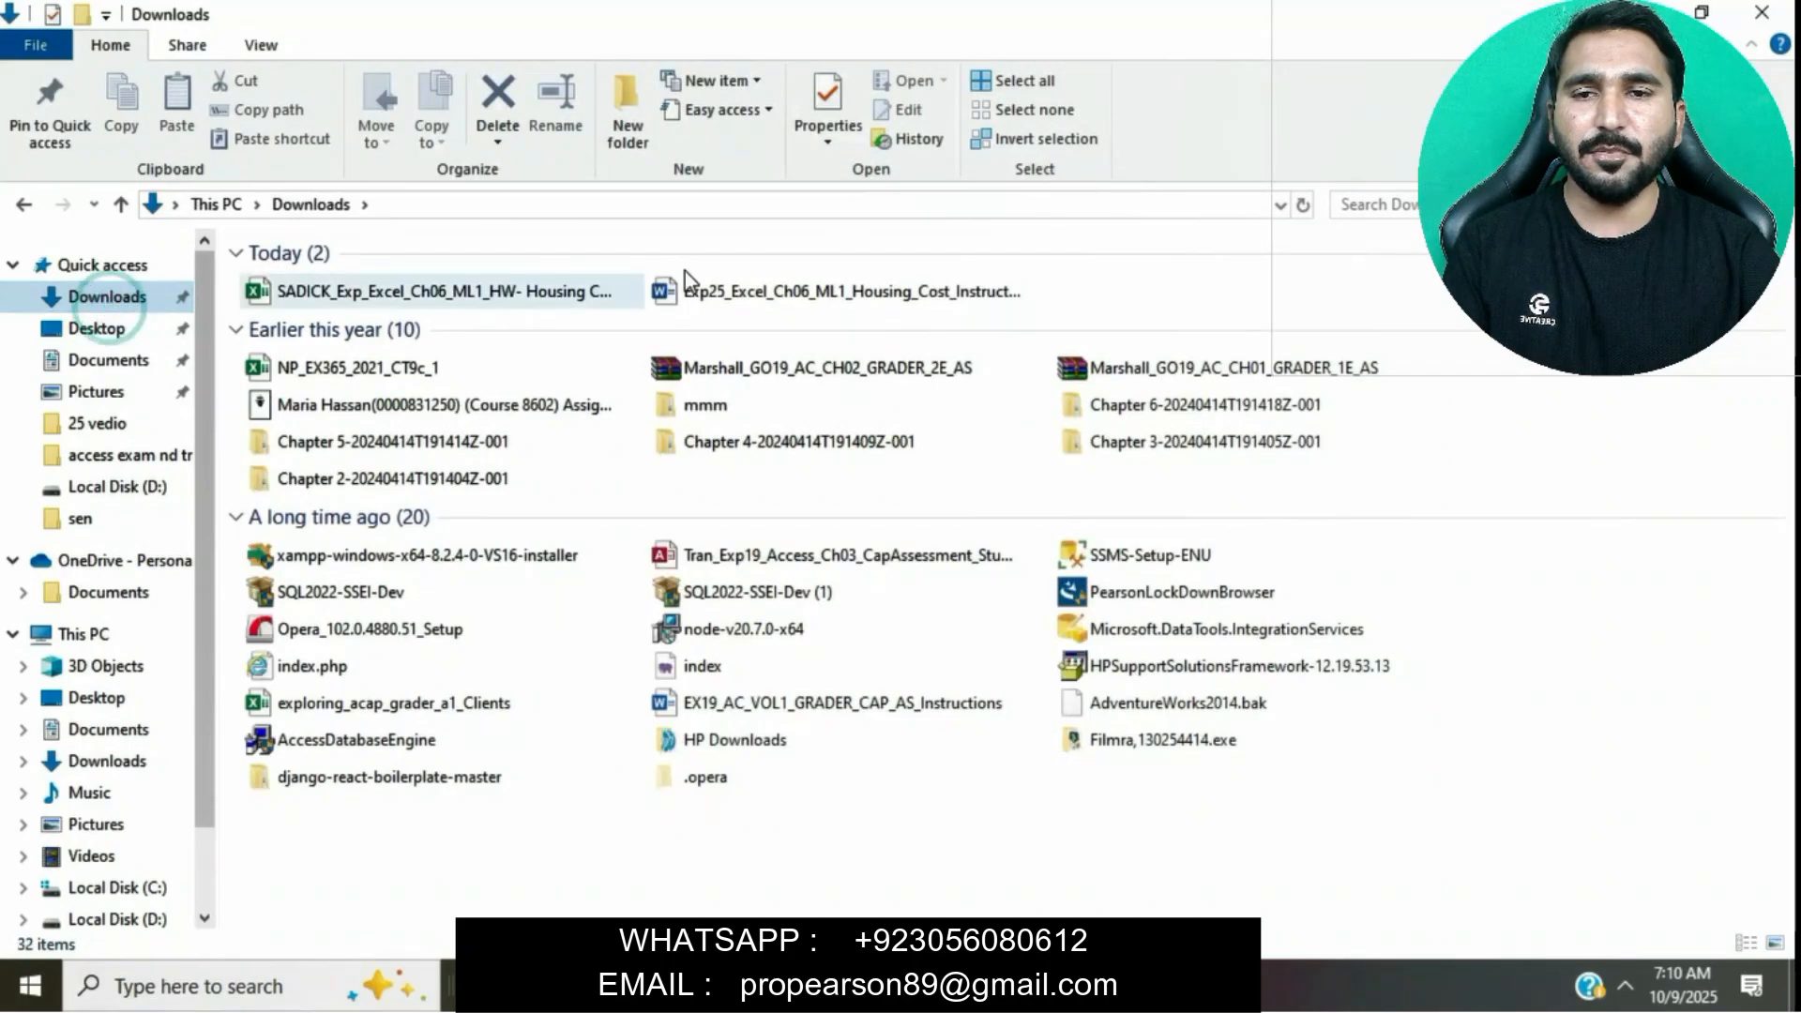
{"action": "left_click", "coordinate": [871, 286]}
{"action": "double_click", "coordinate": [869, 280]}
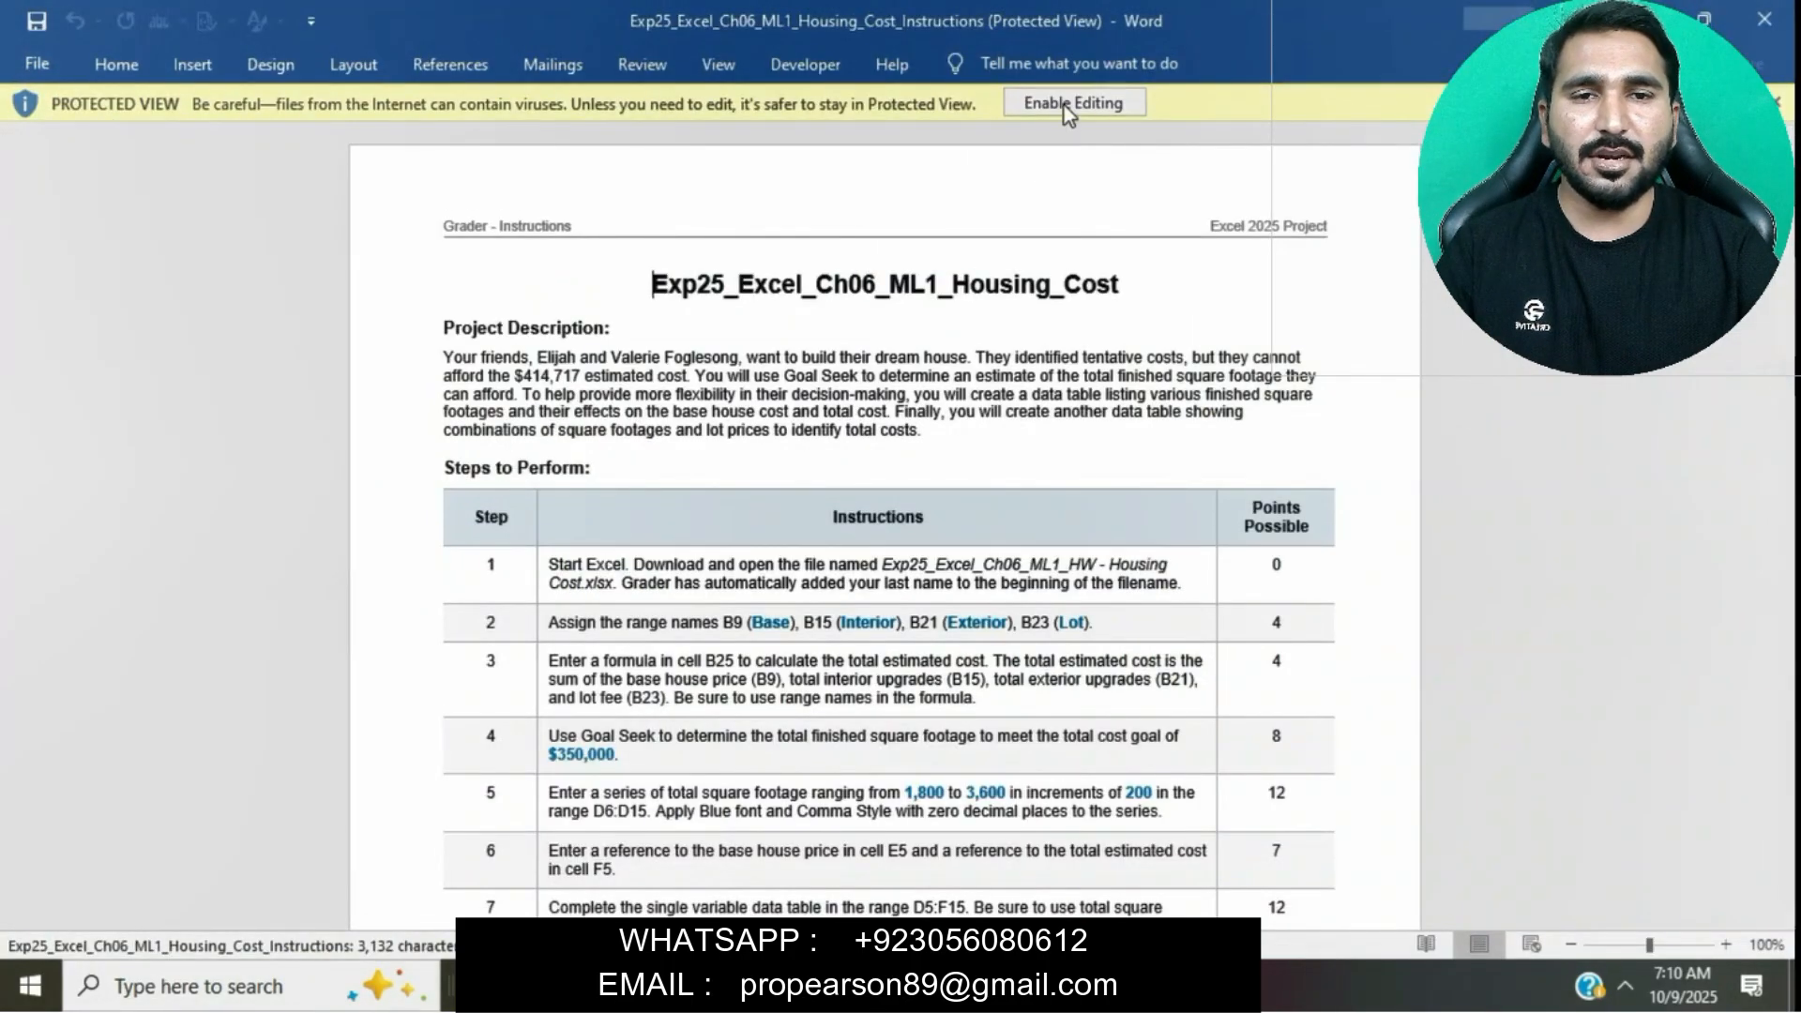
{"action": "left_click", "coordinate": [1070, 103]}
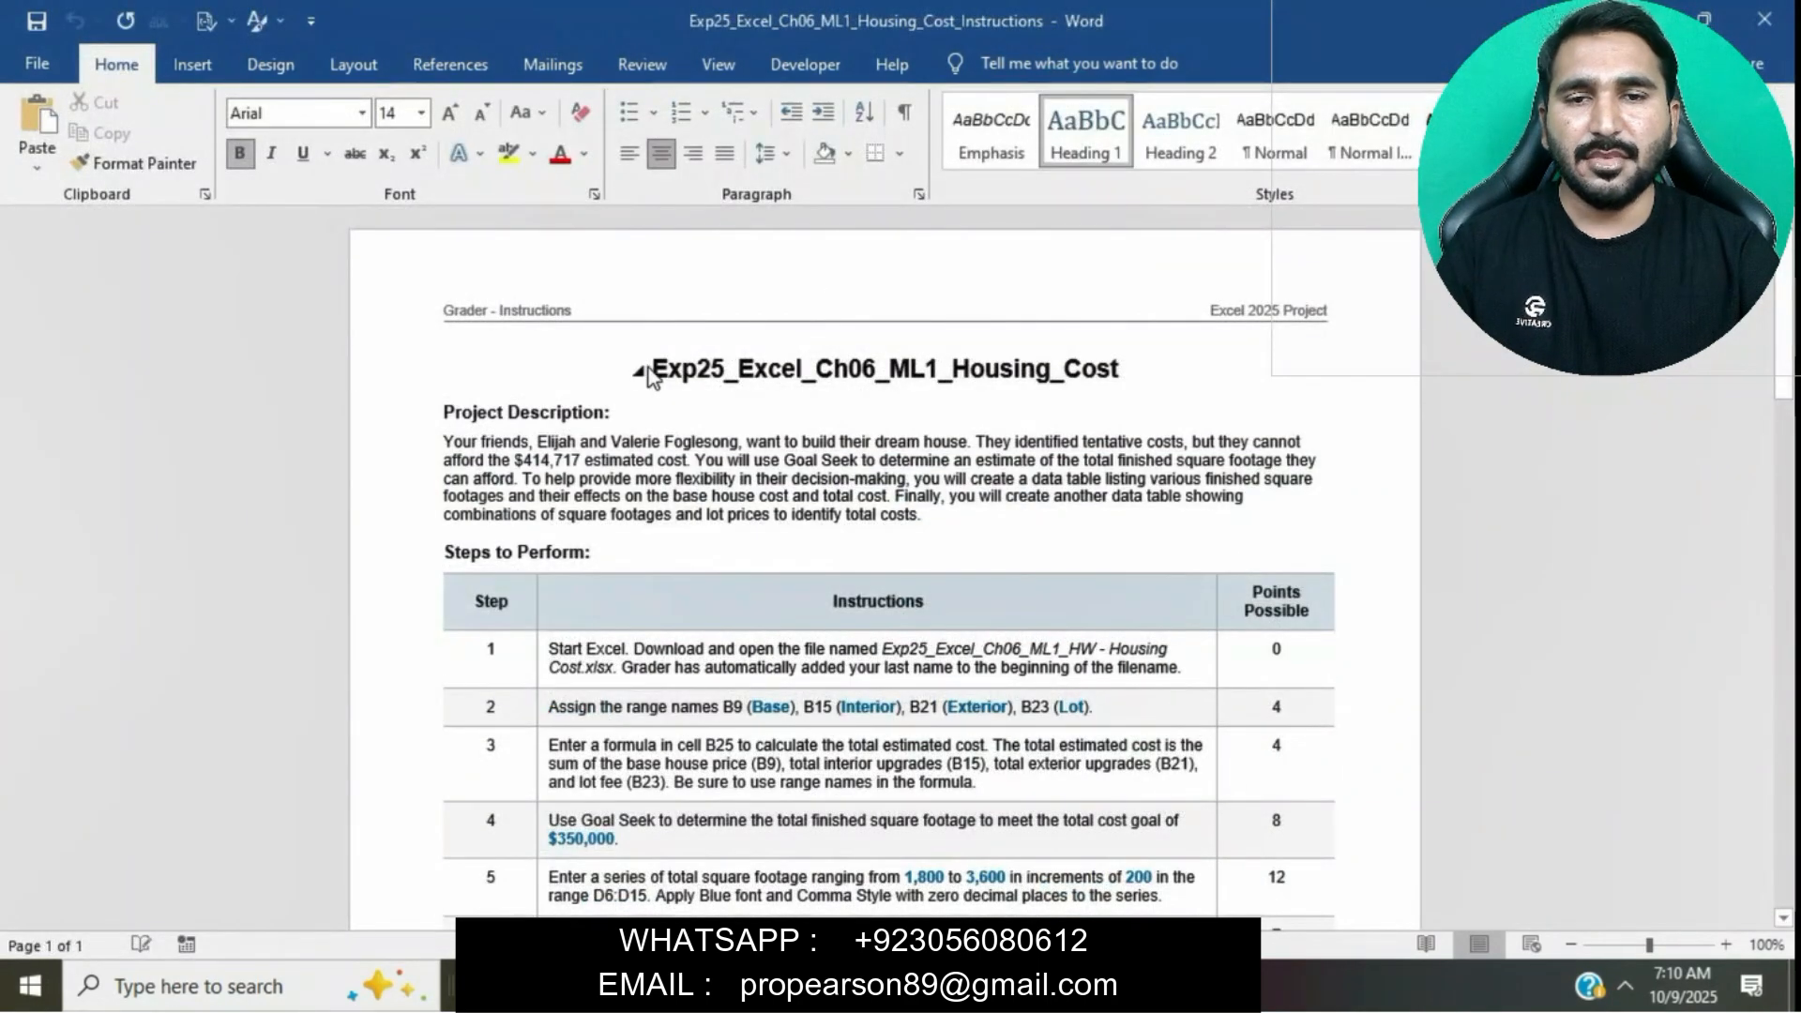
- Enlarge the document title to 18 pt and highlight it yellow
{"action": "left_click_drag", "start_coordinate": [654, 369], "coordinate": [1130, 370]}
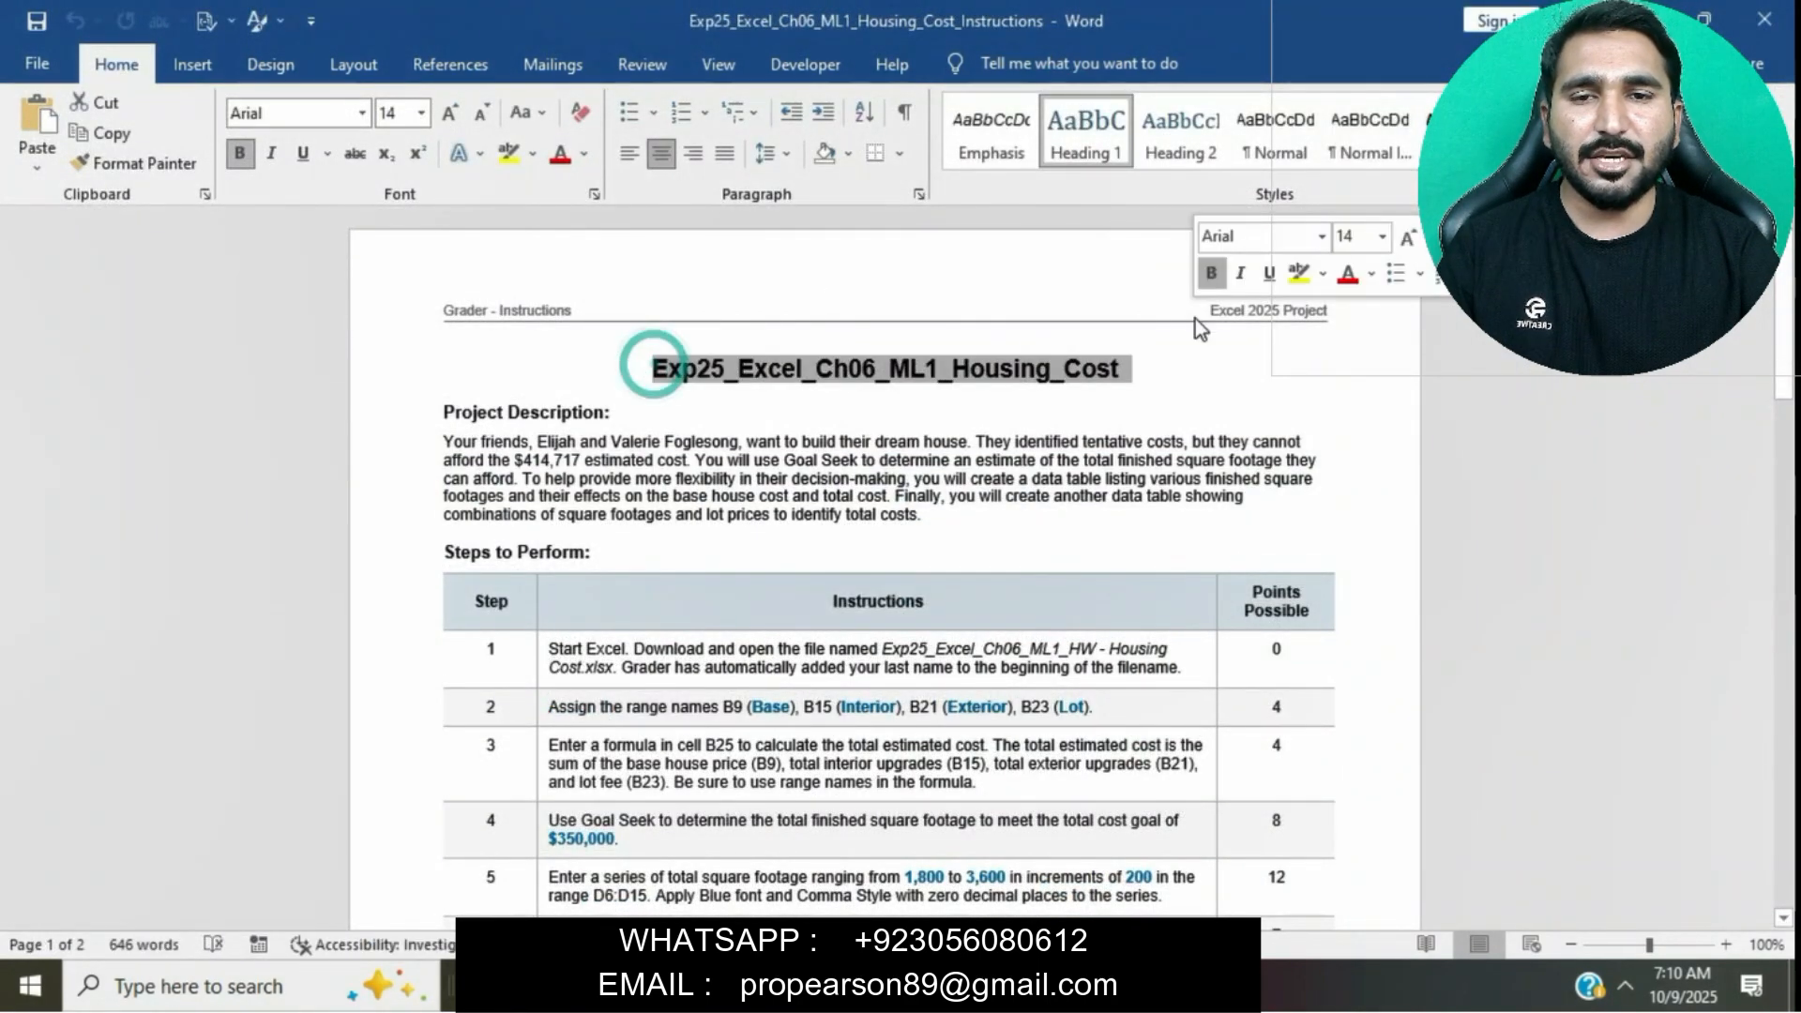
{"action": "left_click", "coordinate": [421, 113]}
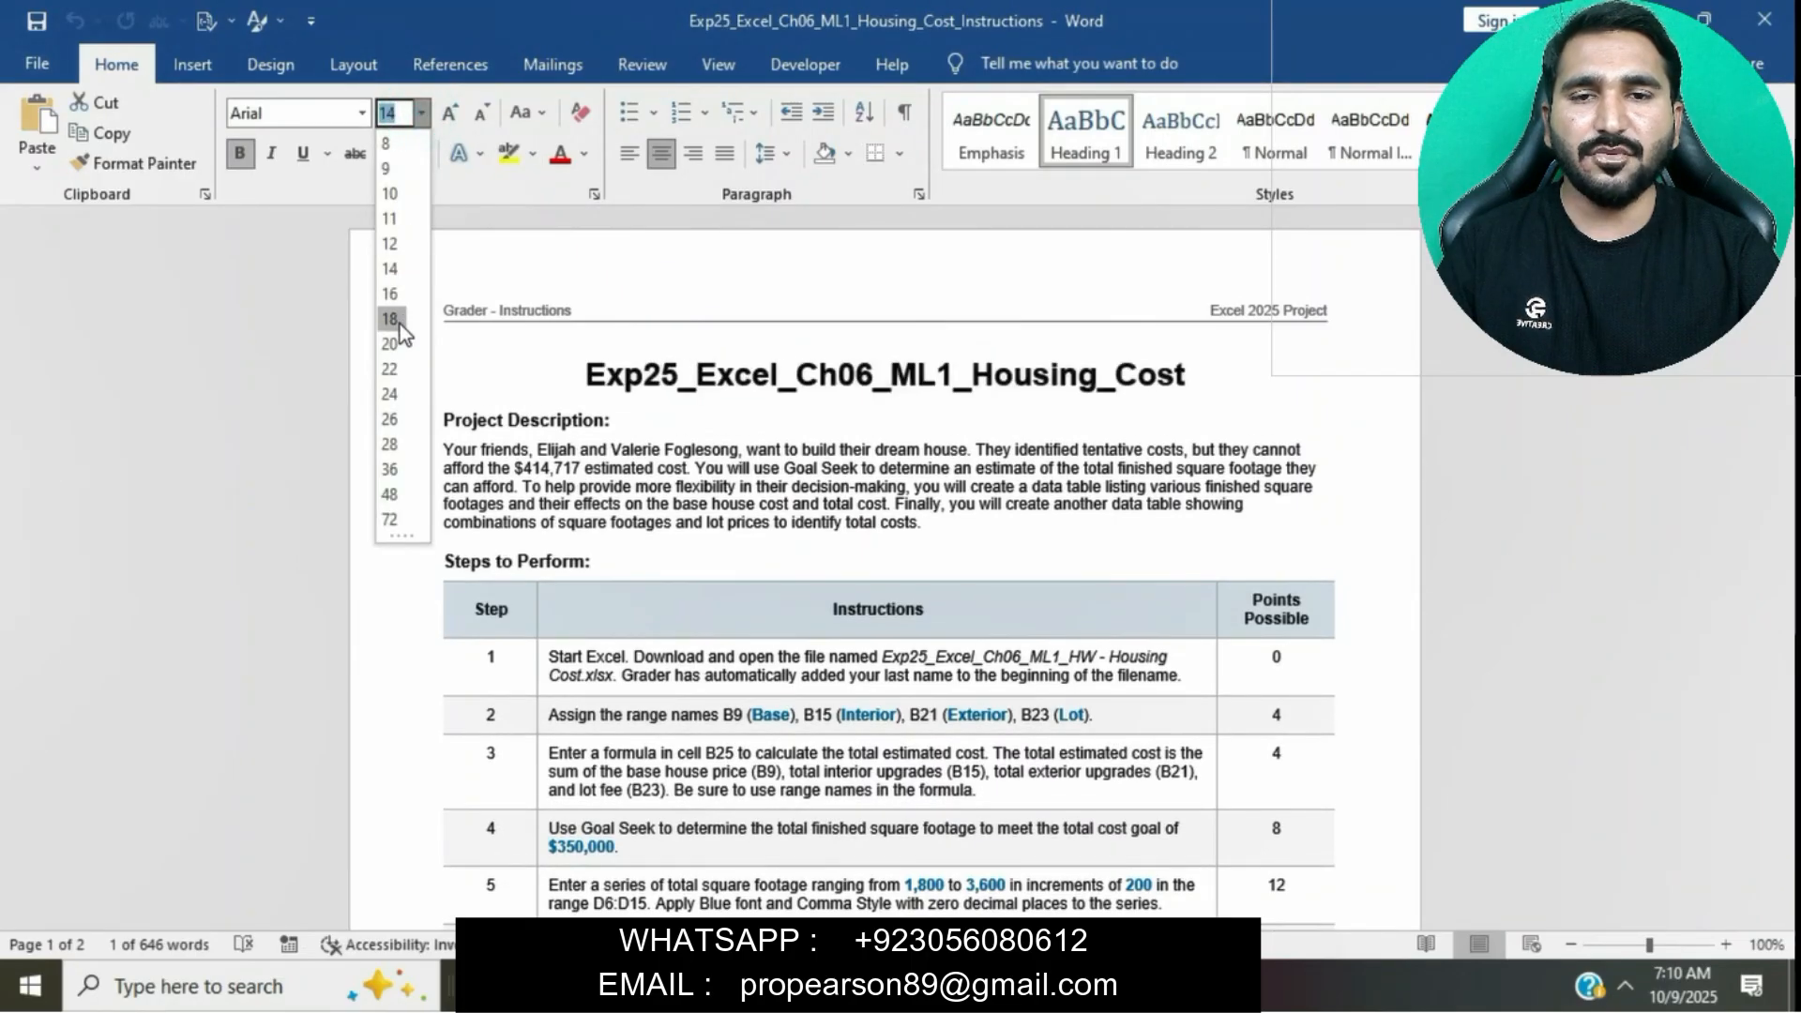
{"action": "left_click", "coordinate": [391, 319]}
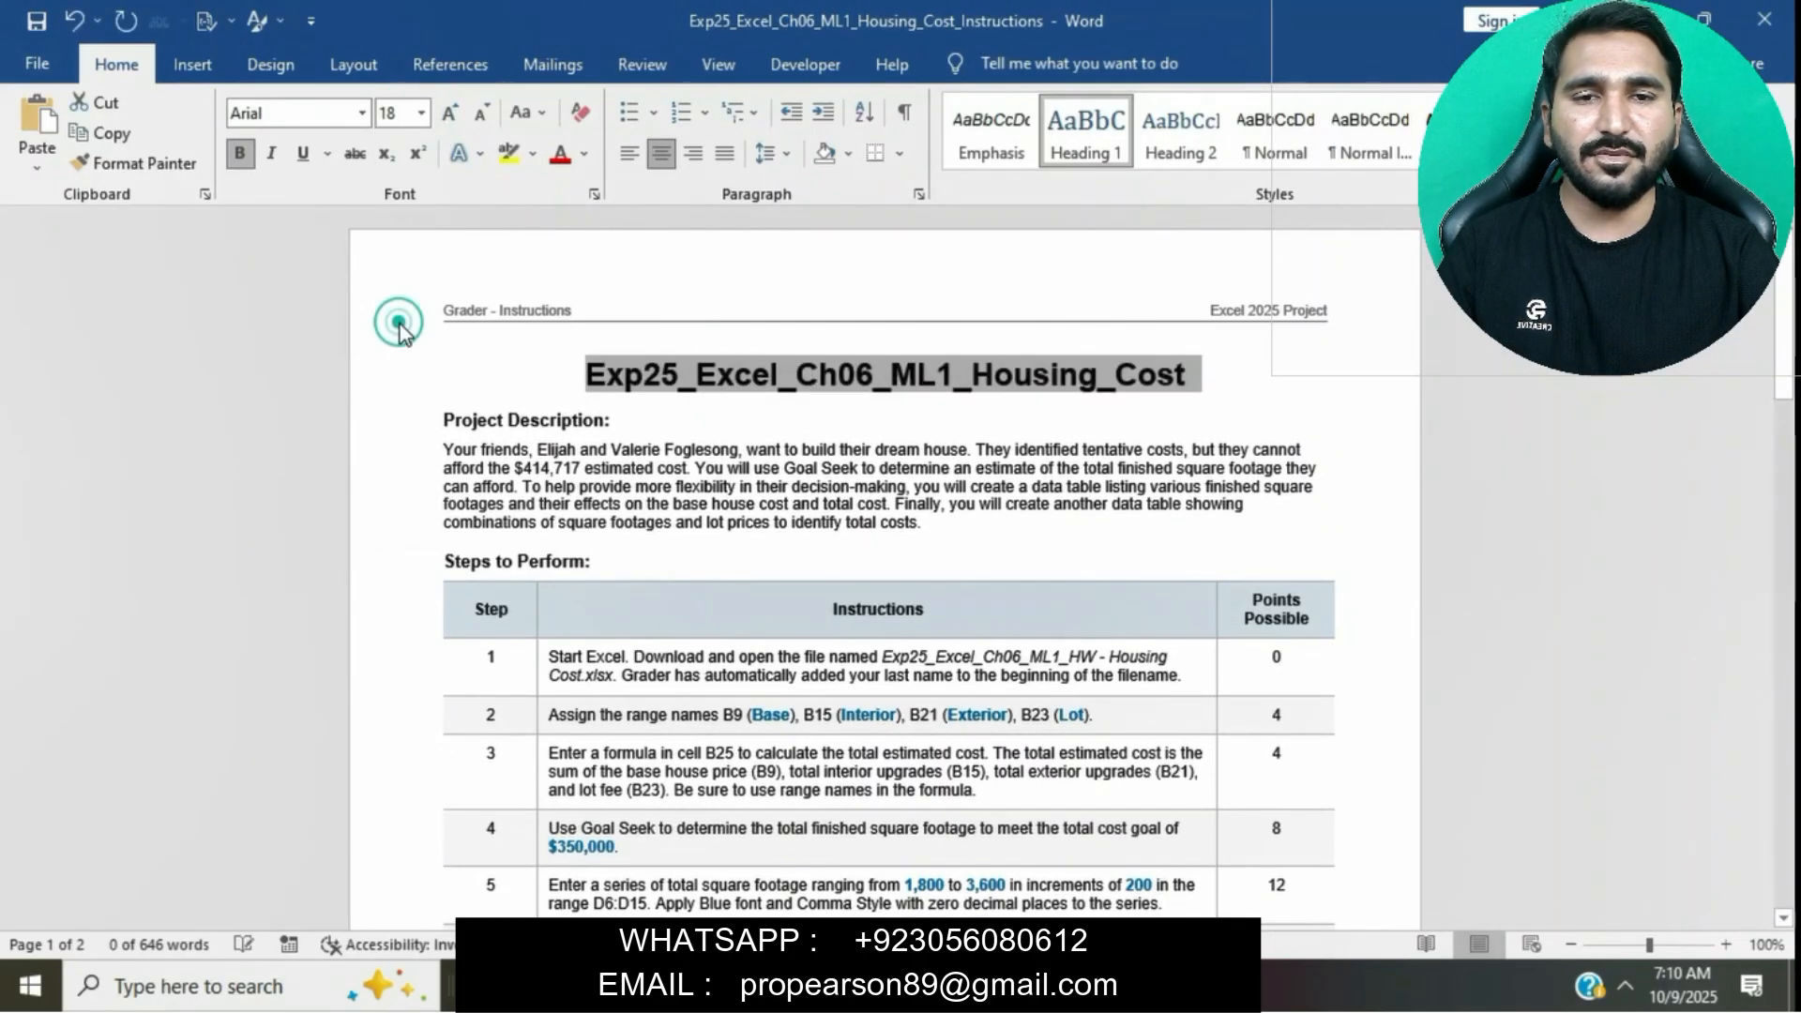
{"action": "left_click", "coordinate": [504, 162]}
{"action": "left_click", "coordinate": [772, 339]}
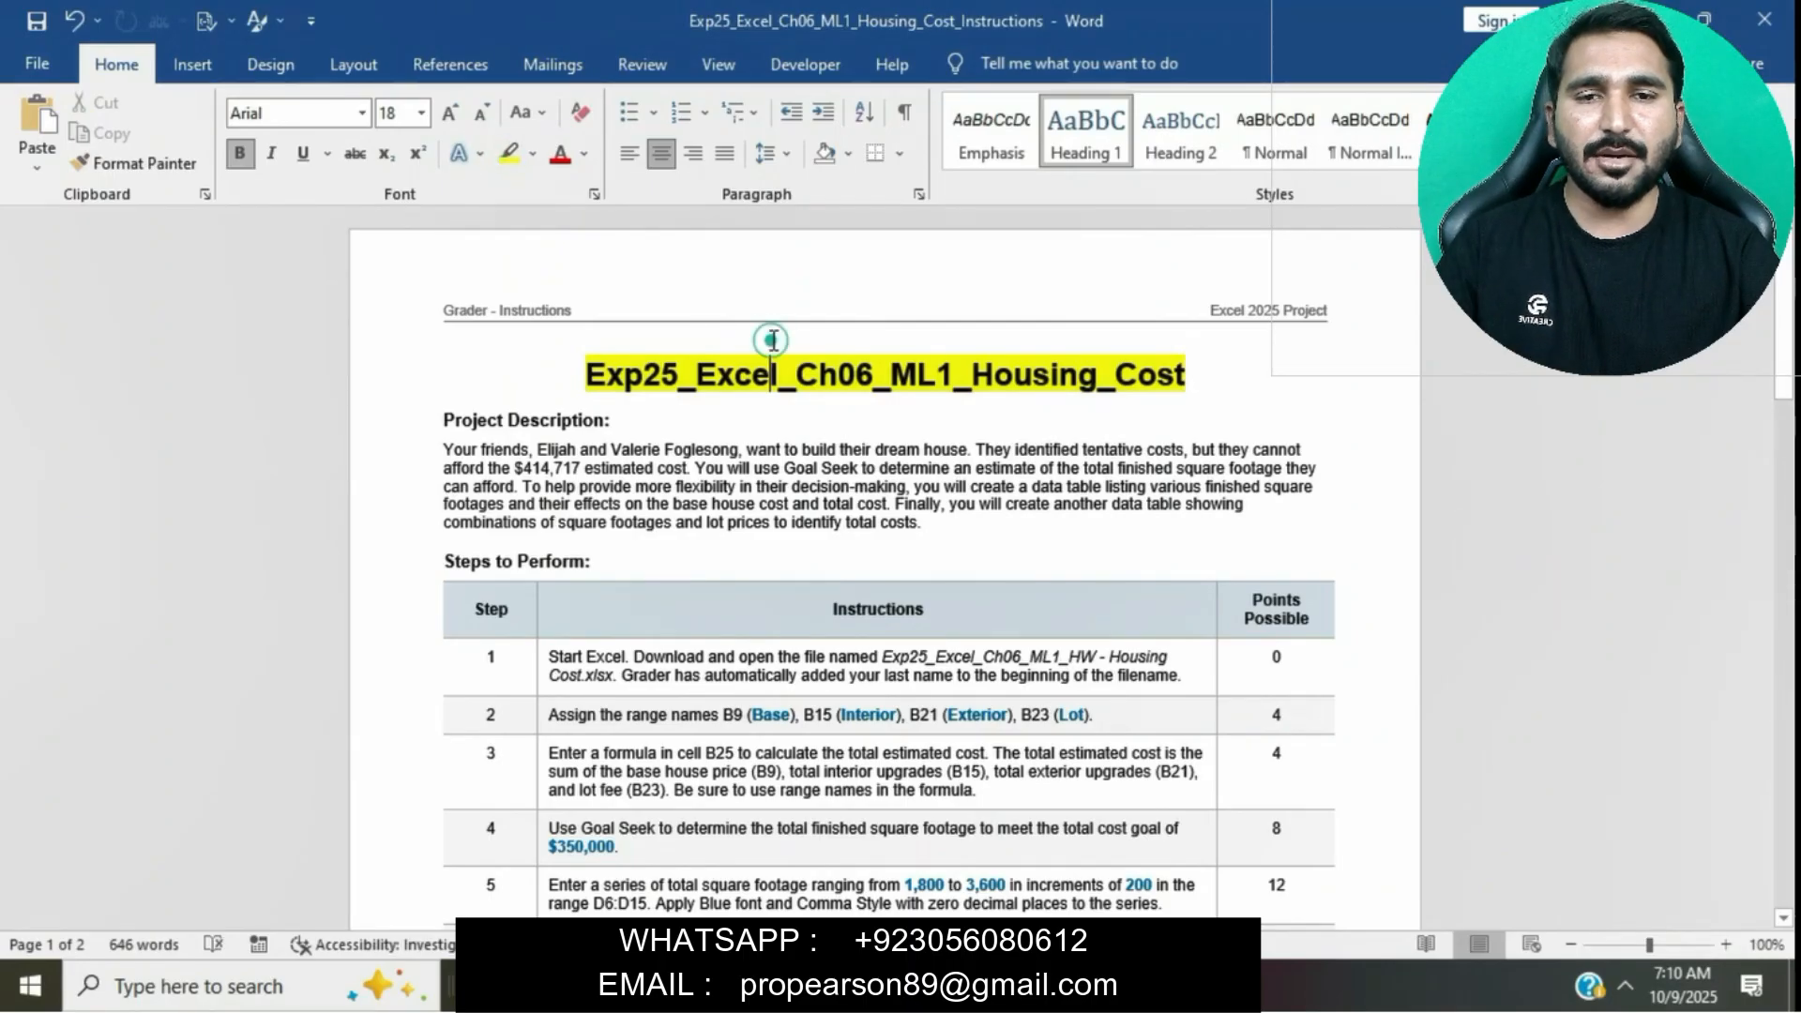
- Set the instructions table text to 12 pt font size
{"action": "scroll", "coordinate": [772, 339], "scroll_direction": "down", "scroll_amount": 4}
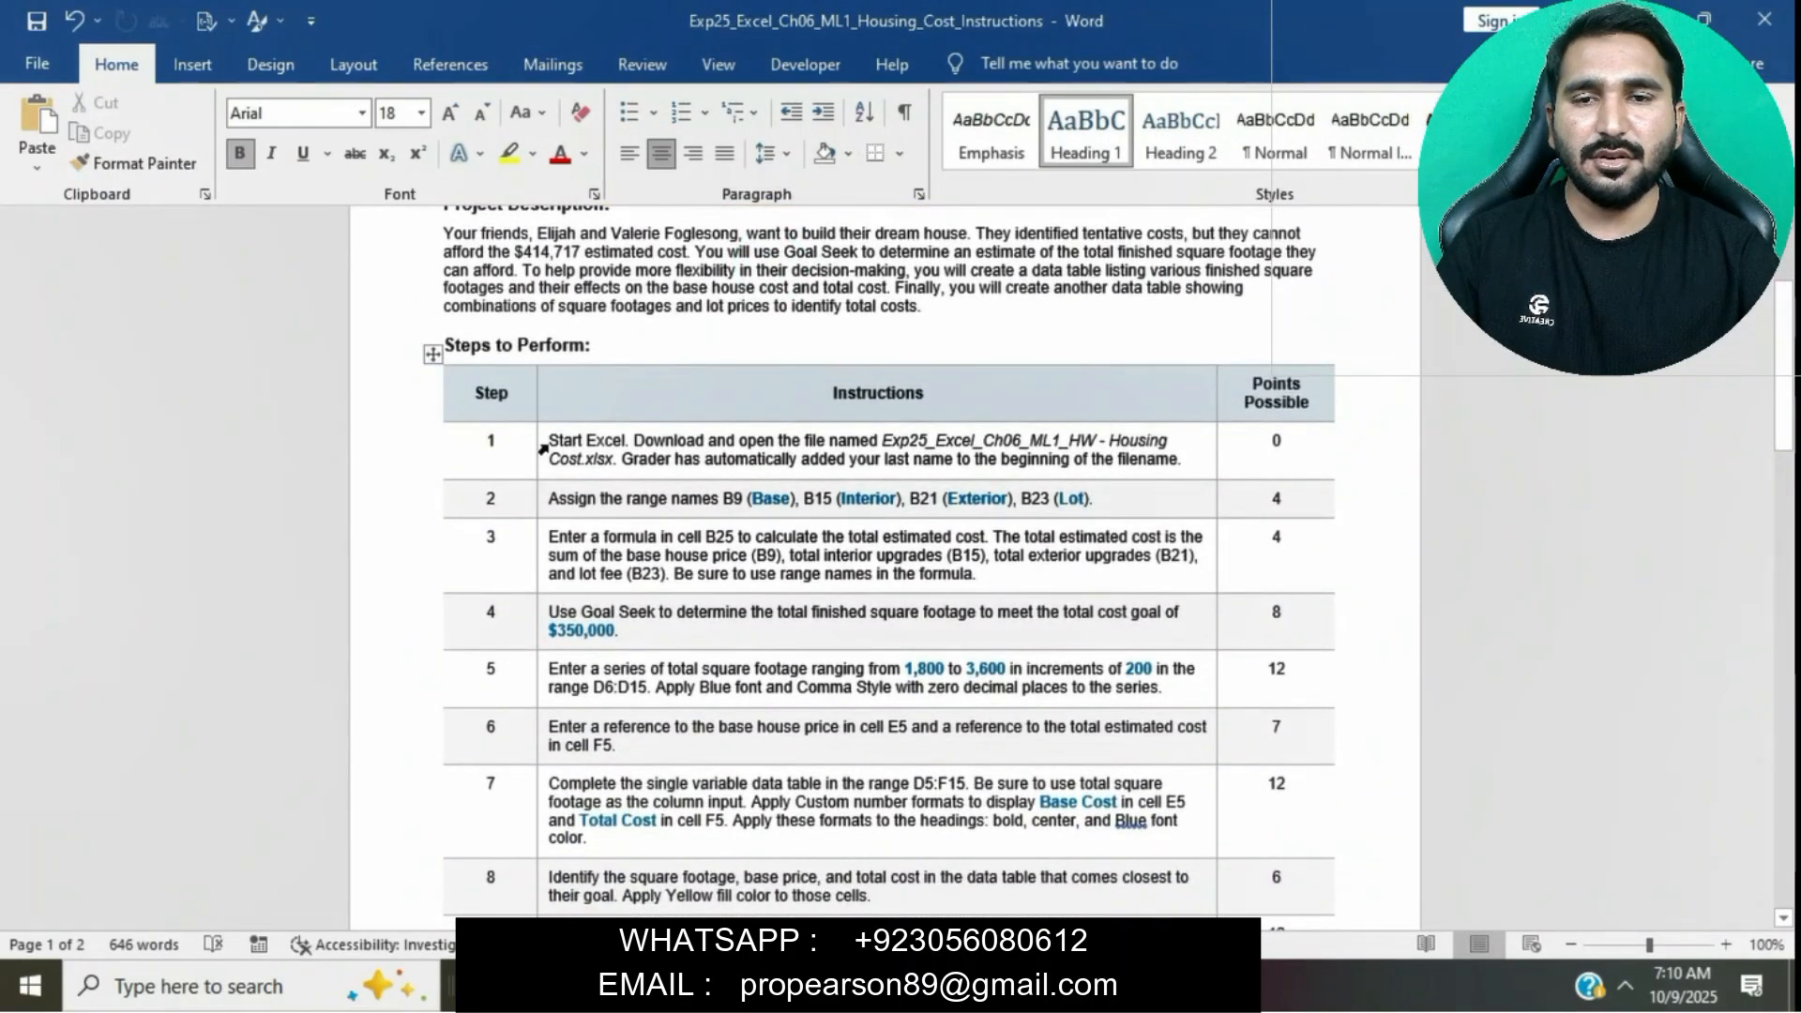
{"action": "scroll", "coordinate": [546, 442], "scroll_direction": "down", "scroll_amount": 17}
{"action": "left_click_drag", "start_coordinate": [543, 449], "coordinate": [824, 928]}
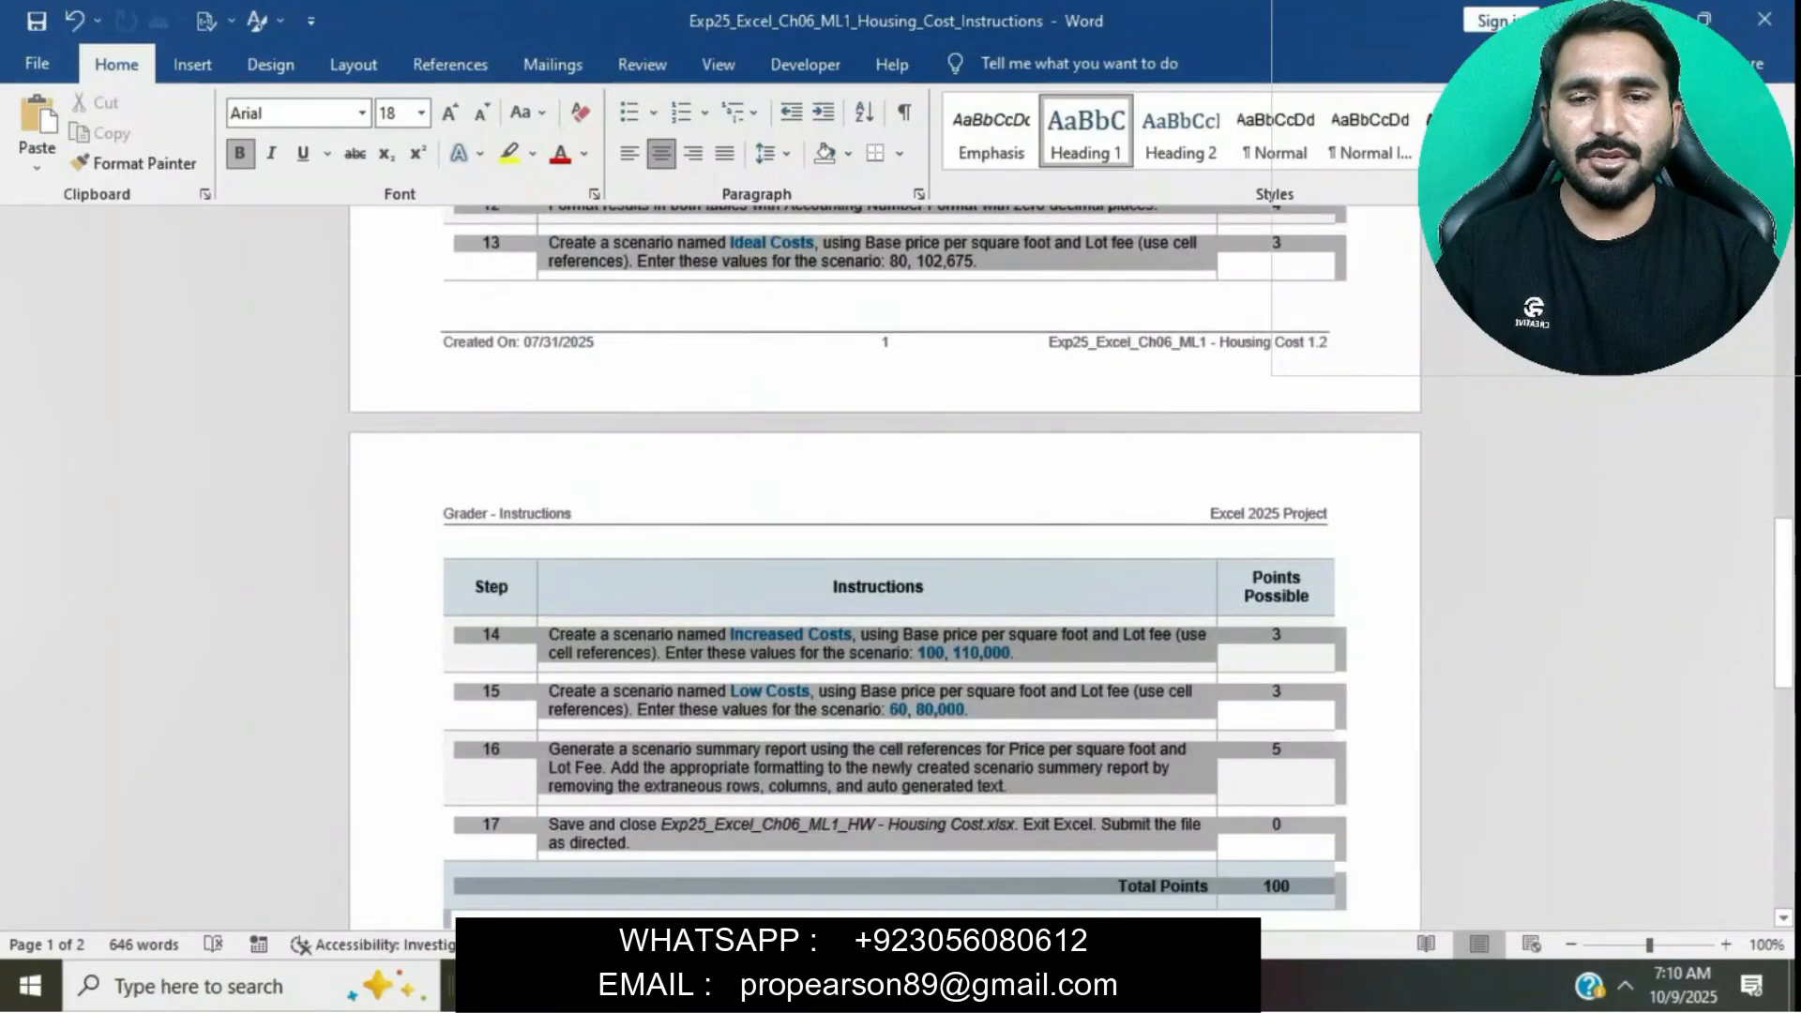
{"action": "left_click", "coordinate": [422, 112]}
{"action": "left_click", "coordinate": [390, 243]}
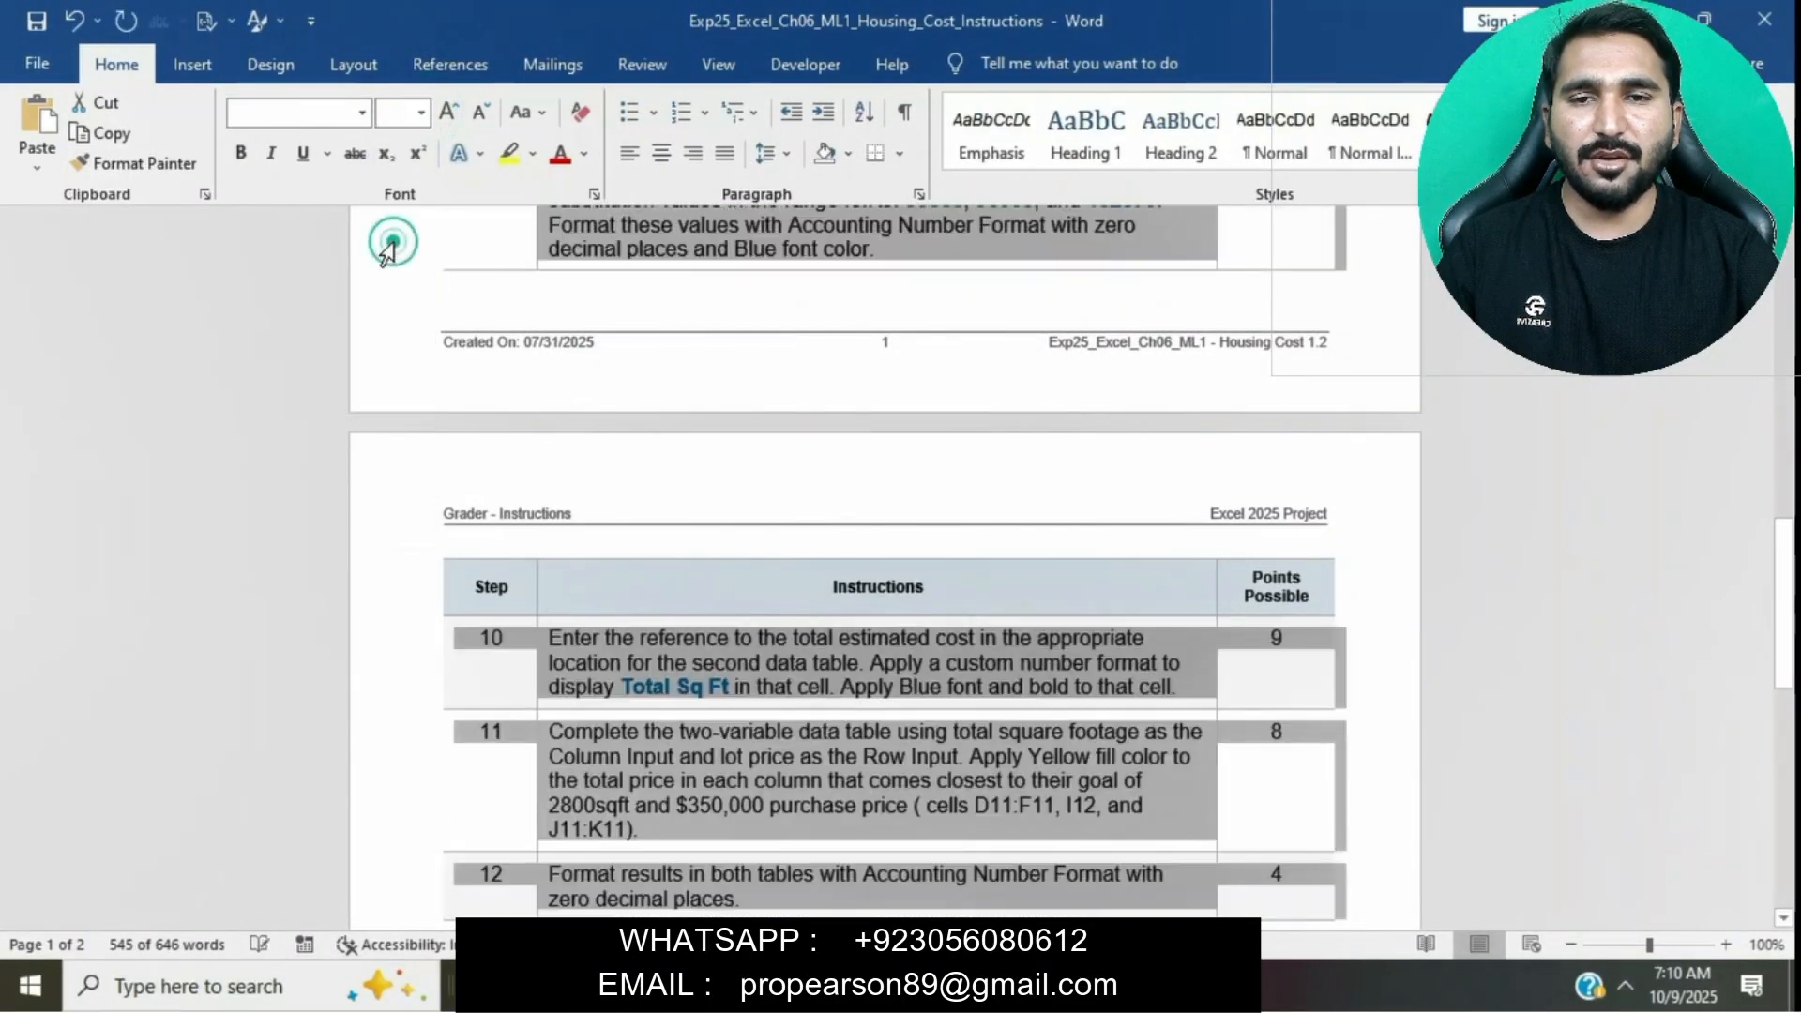
{"action": "left_click", "coordinate": [798, 341]}
- Highlight the step 1 instruction text yellow
{"action": "scroll", "coordinate": [797, 341], "scroll_direction": "up", "scroll_amount": 6}
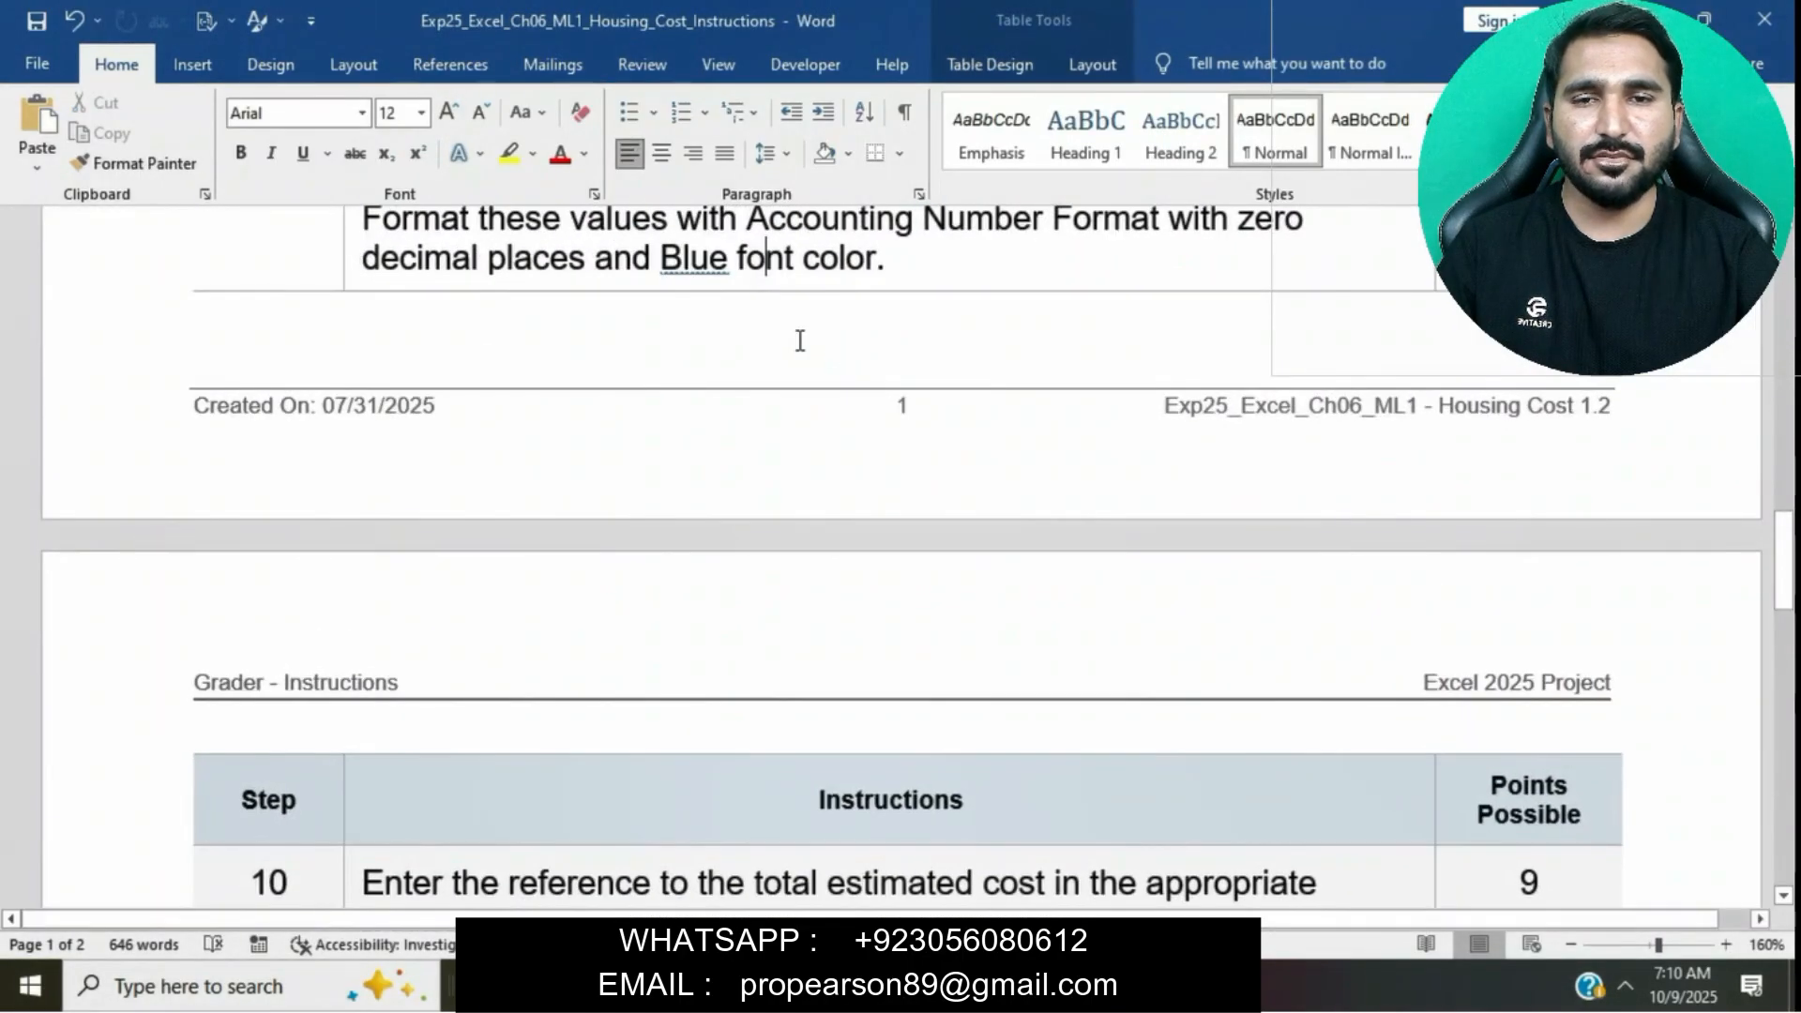
{"action": "scroll", "coordinate": [797, 342], "scroll_direction": "up", "scroll_amount": 14}
{"action": "scroll", "coordinate": [798, 346], "scroll_direction": "down", "scroll_amount": 5}
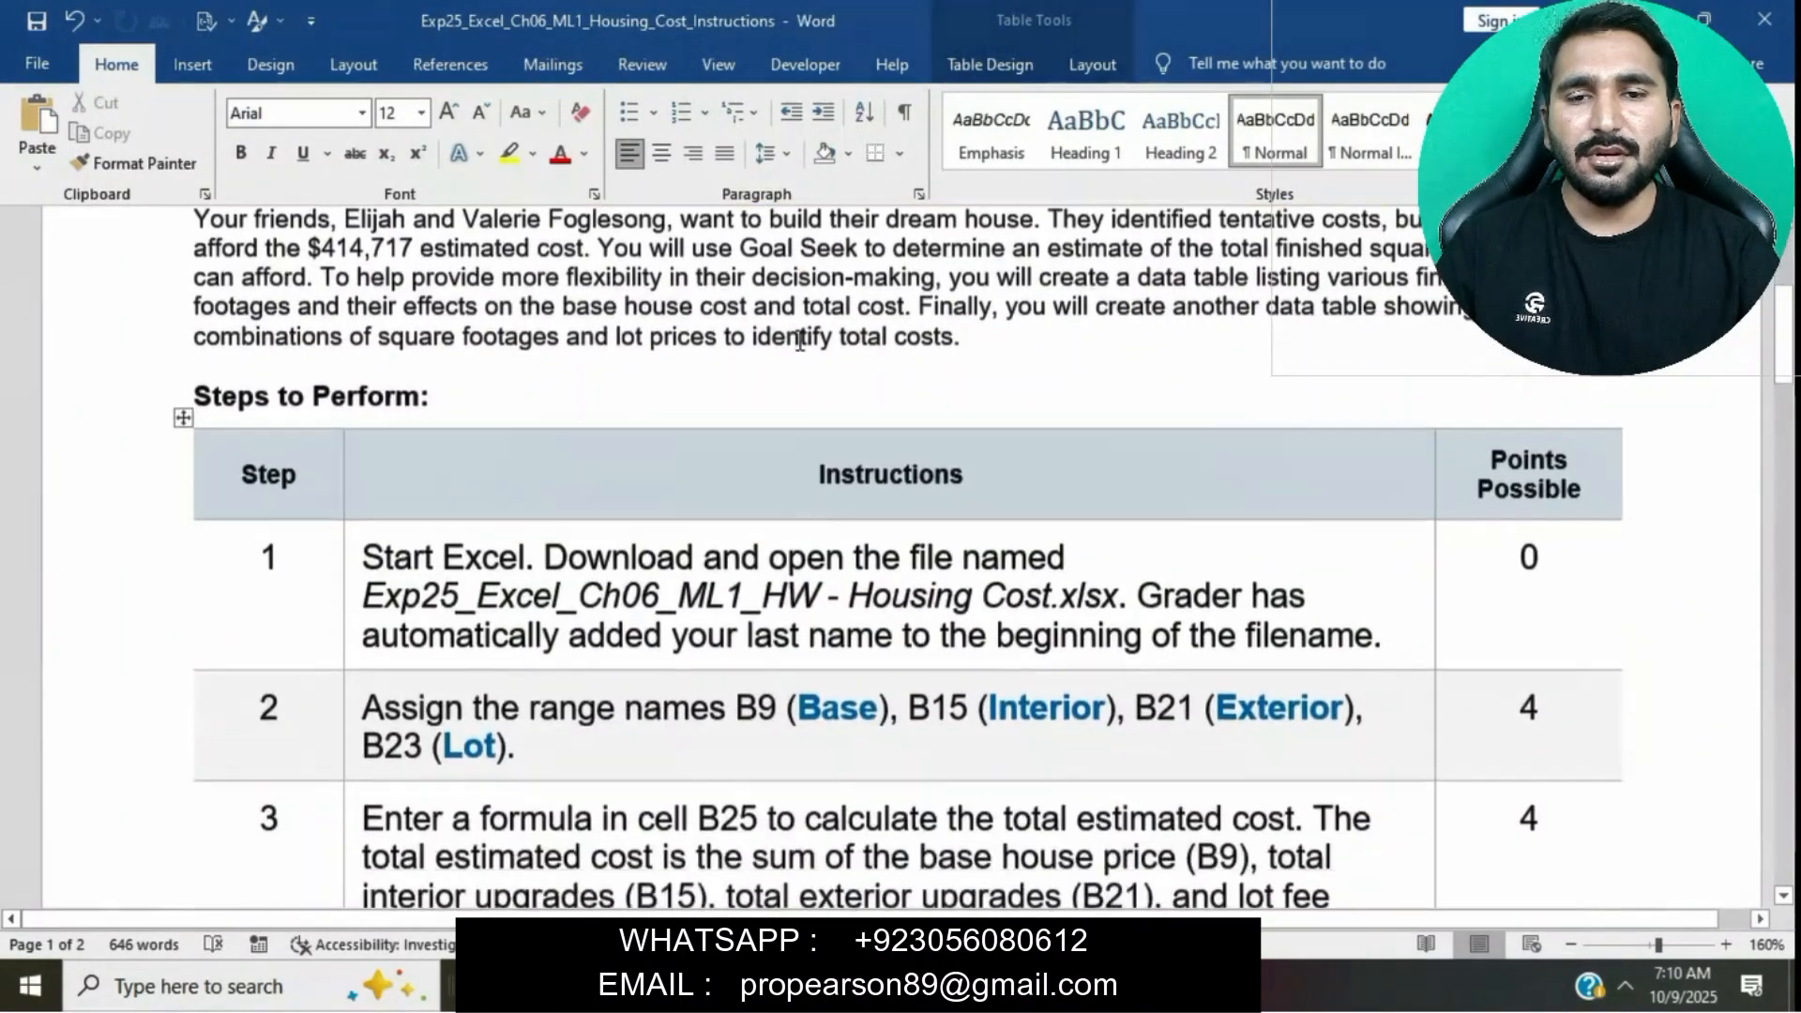
{"action": "left_click", "coordinate": [349, 532]}
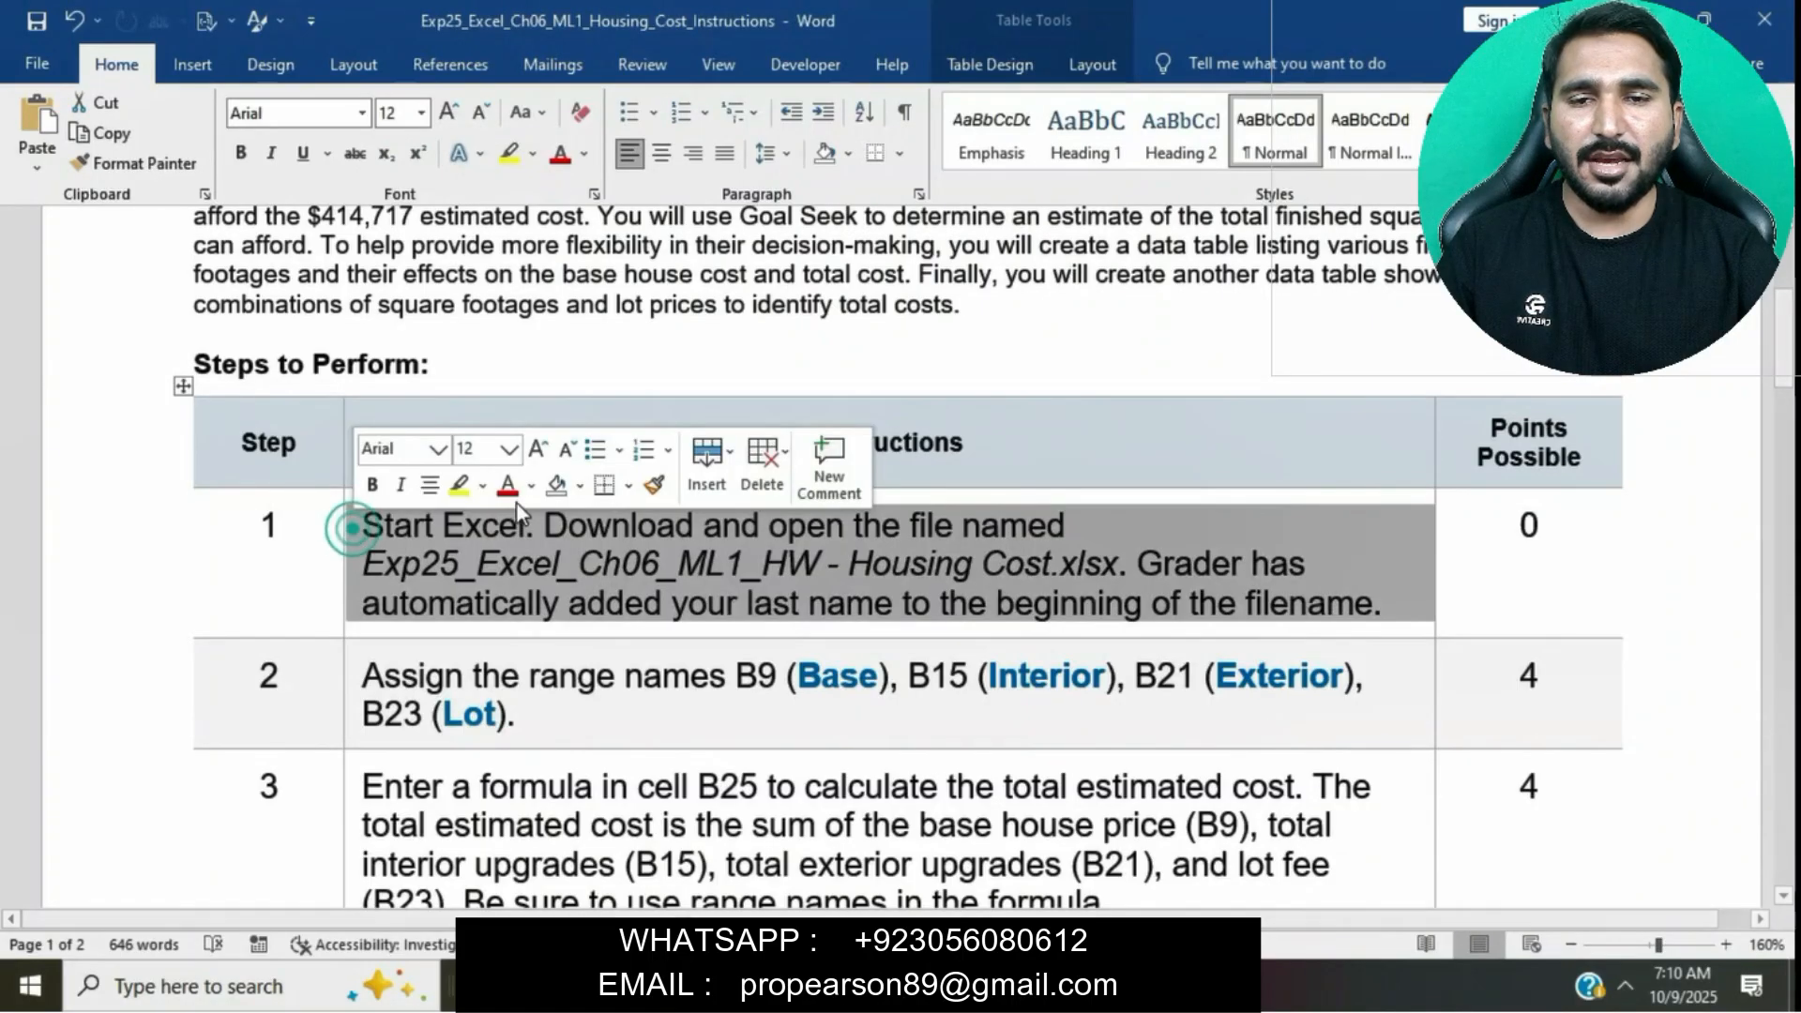
{"action": "left_click", "coordinate": [459, 483]}
{"action": "left_click", "coordinate": [541, 560]}
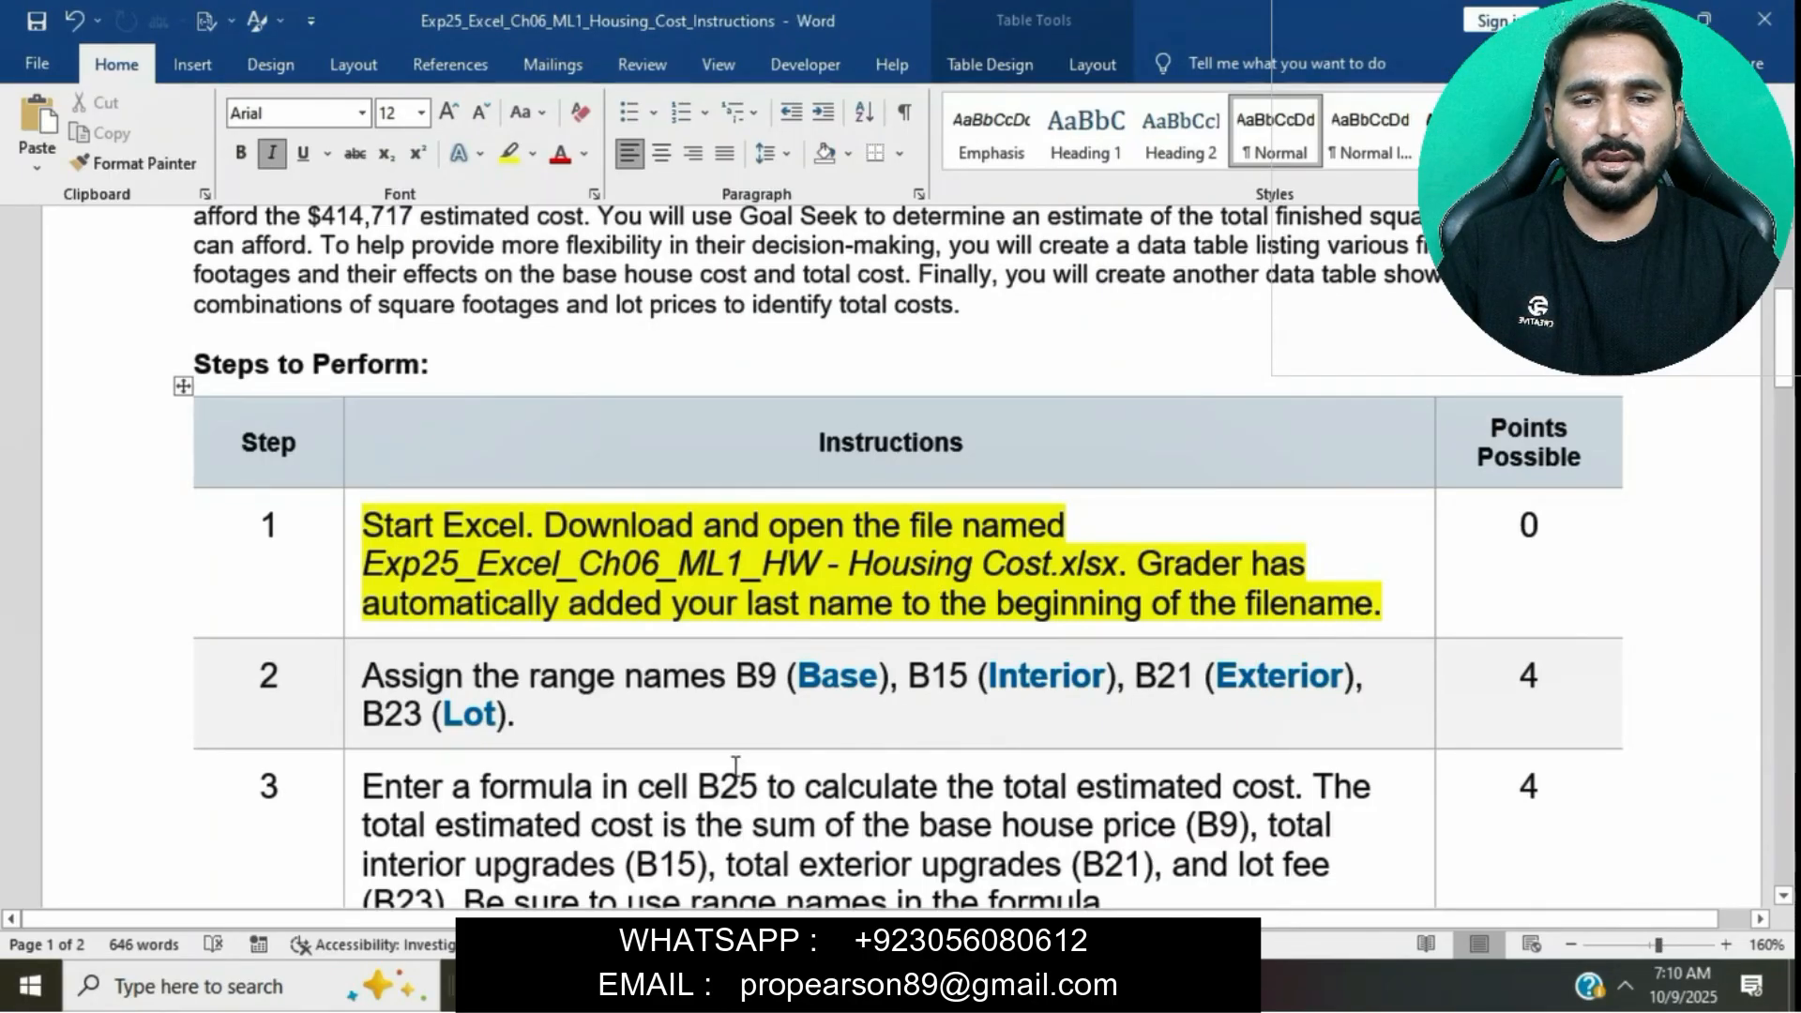
- Open the SADICK_Exp_Excel_Ch06_ML1_HW- Housing Cost workbook from Downloads and enable editing
{"action": "key", "text": "alt+Tab"}
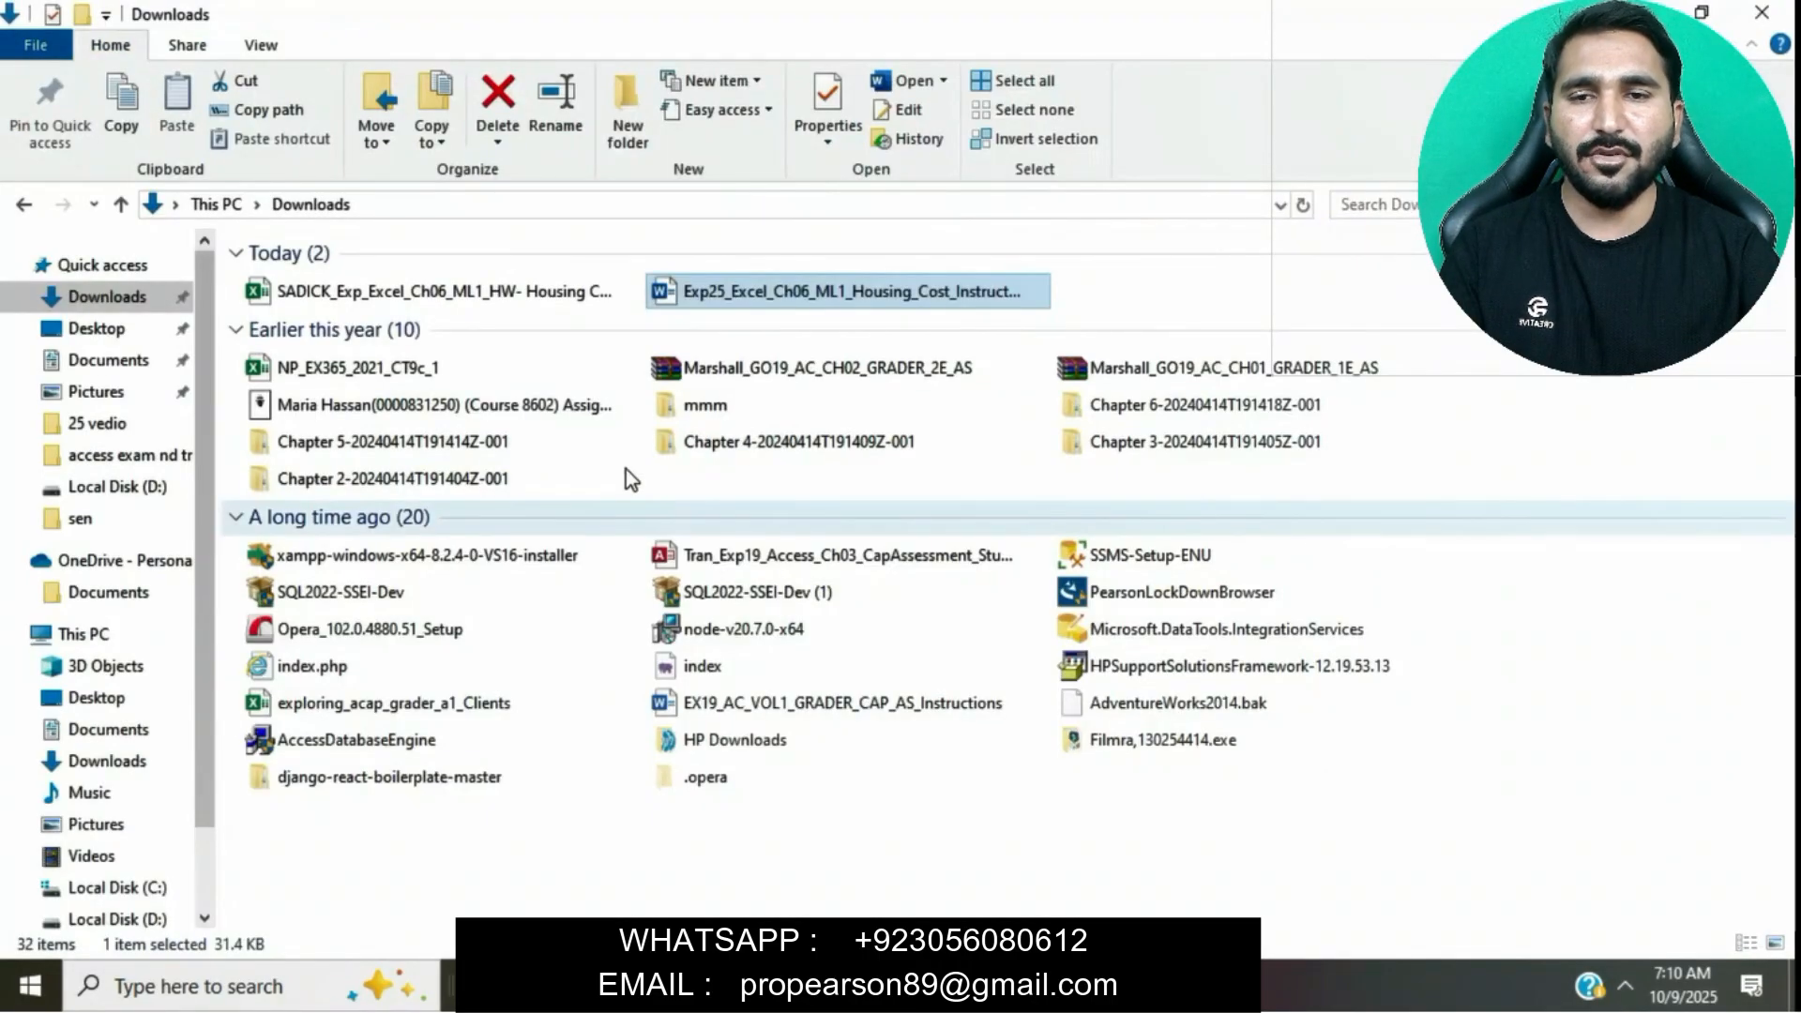
{"action": "double_click", "coordinate": [492, 292]}
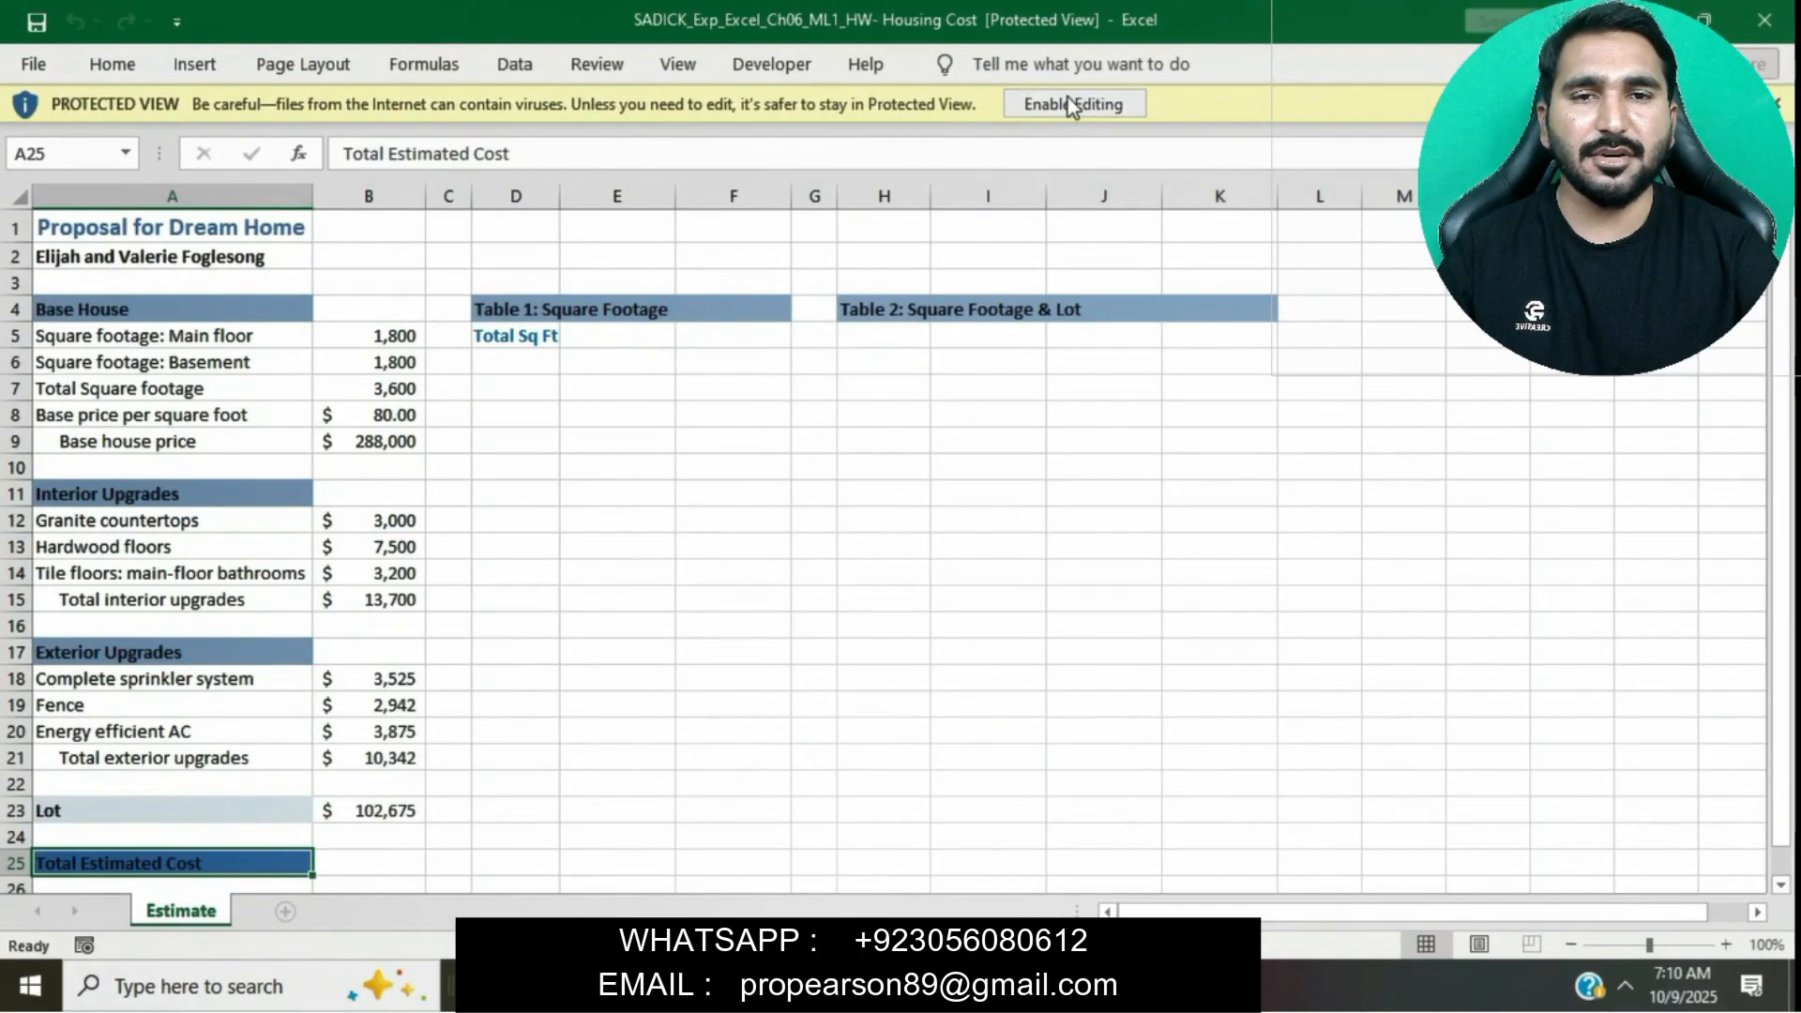
{"action": "left_click", "coordinate": [1069, 101]}
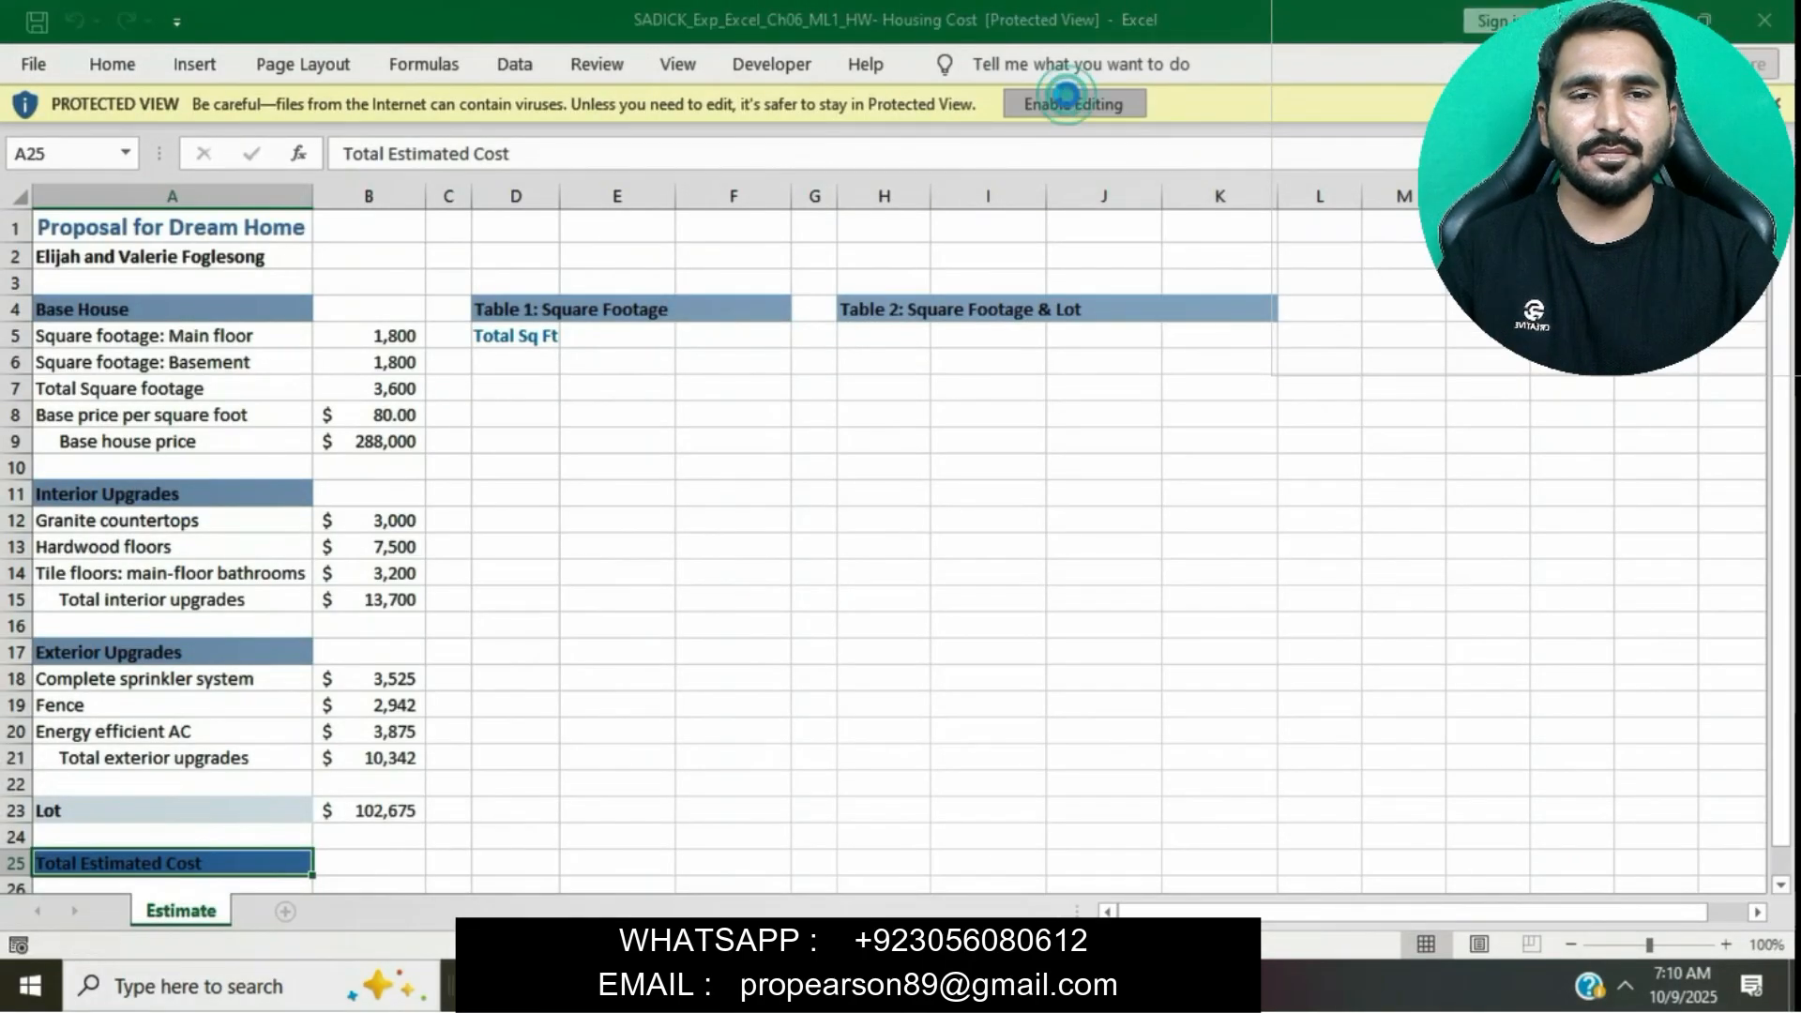
- Highlight the step 2 instruction text yellow in the instructions document
{"action": "key", "text": "alt+Tab"}
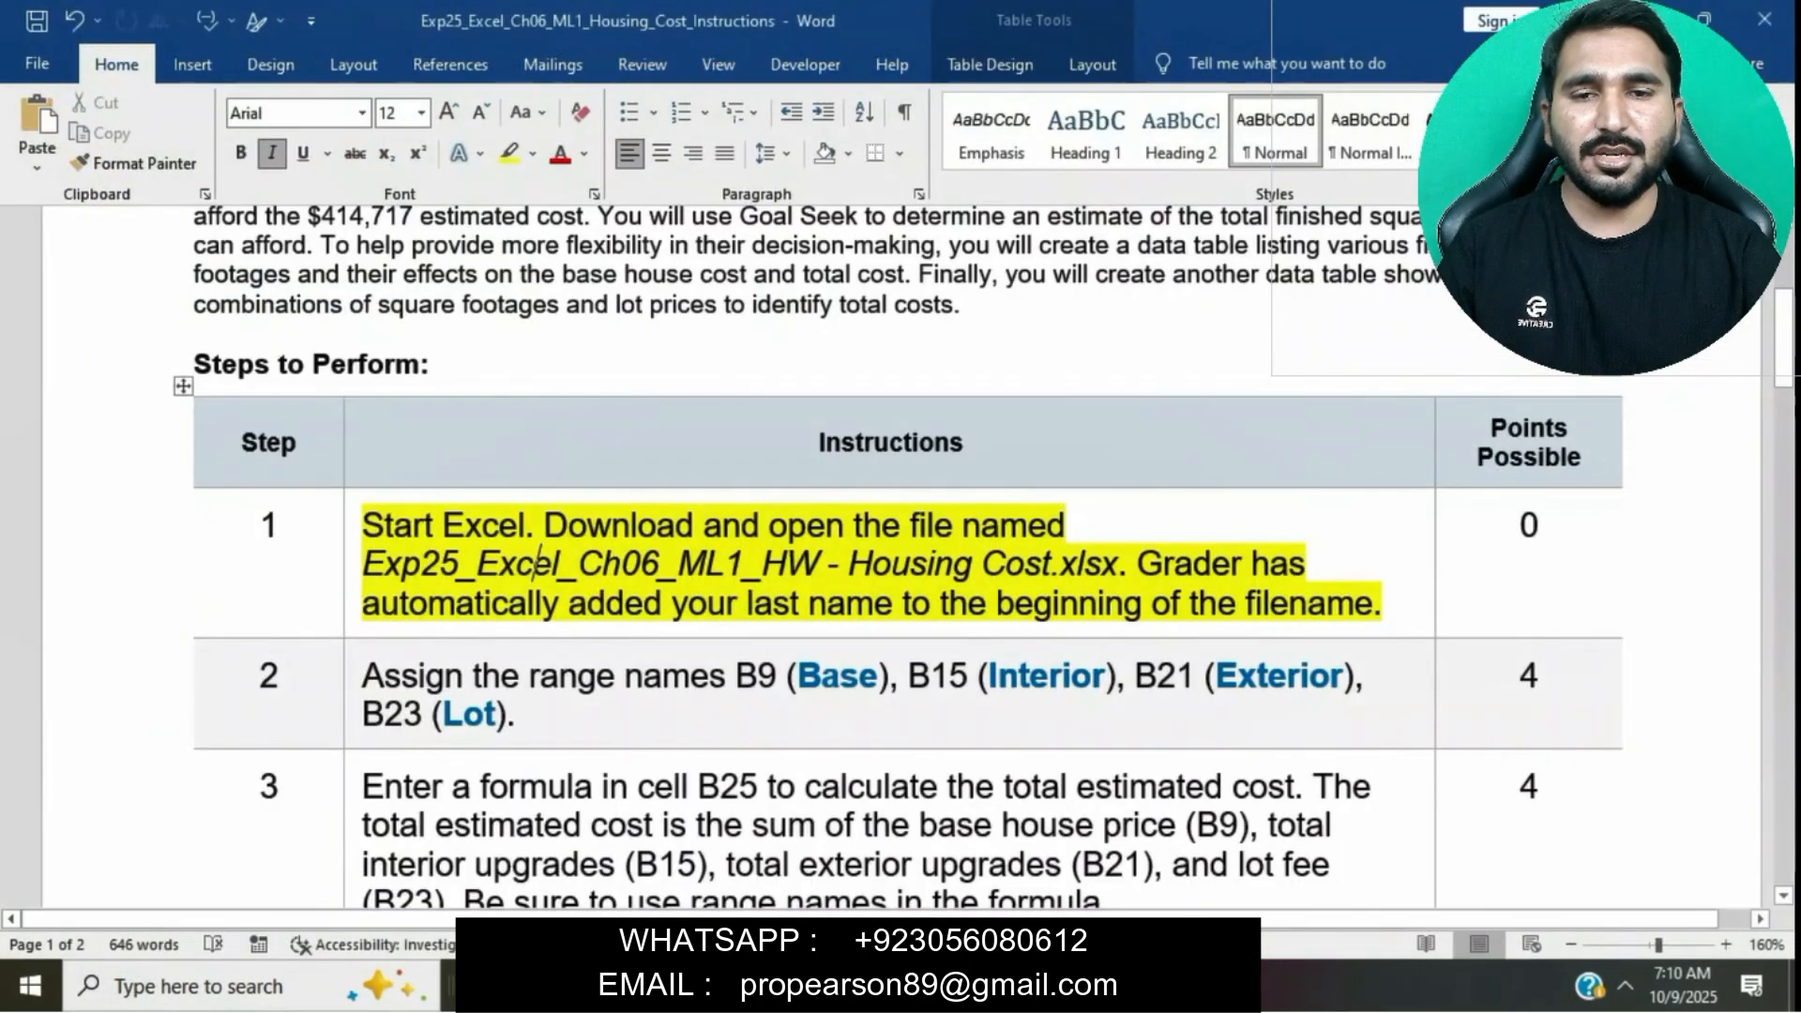
{"action": "scroll", "coordinate": [551, 505], "scroll_direction": "down", "scroll_amount": 3}
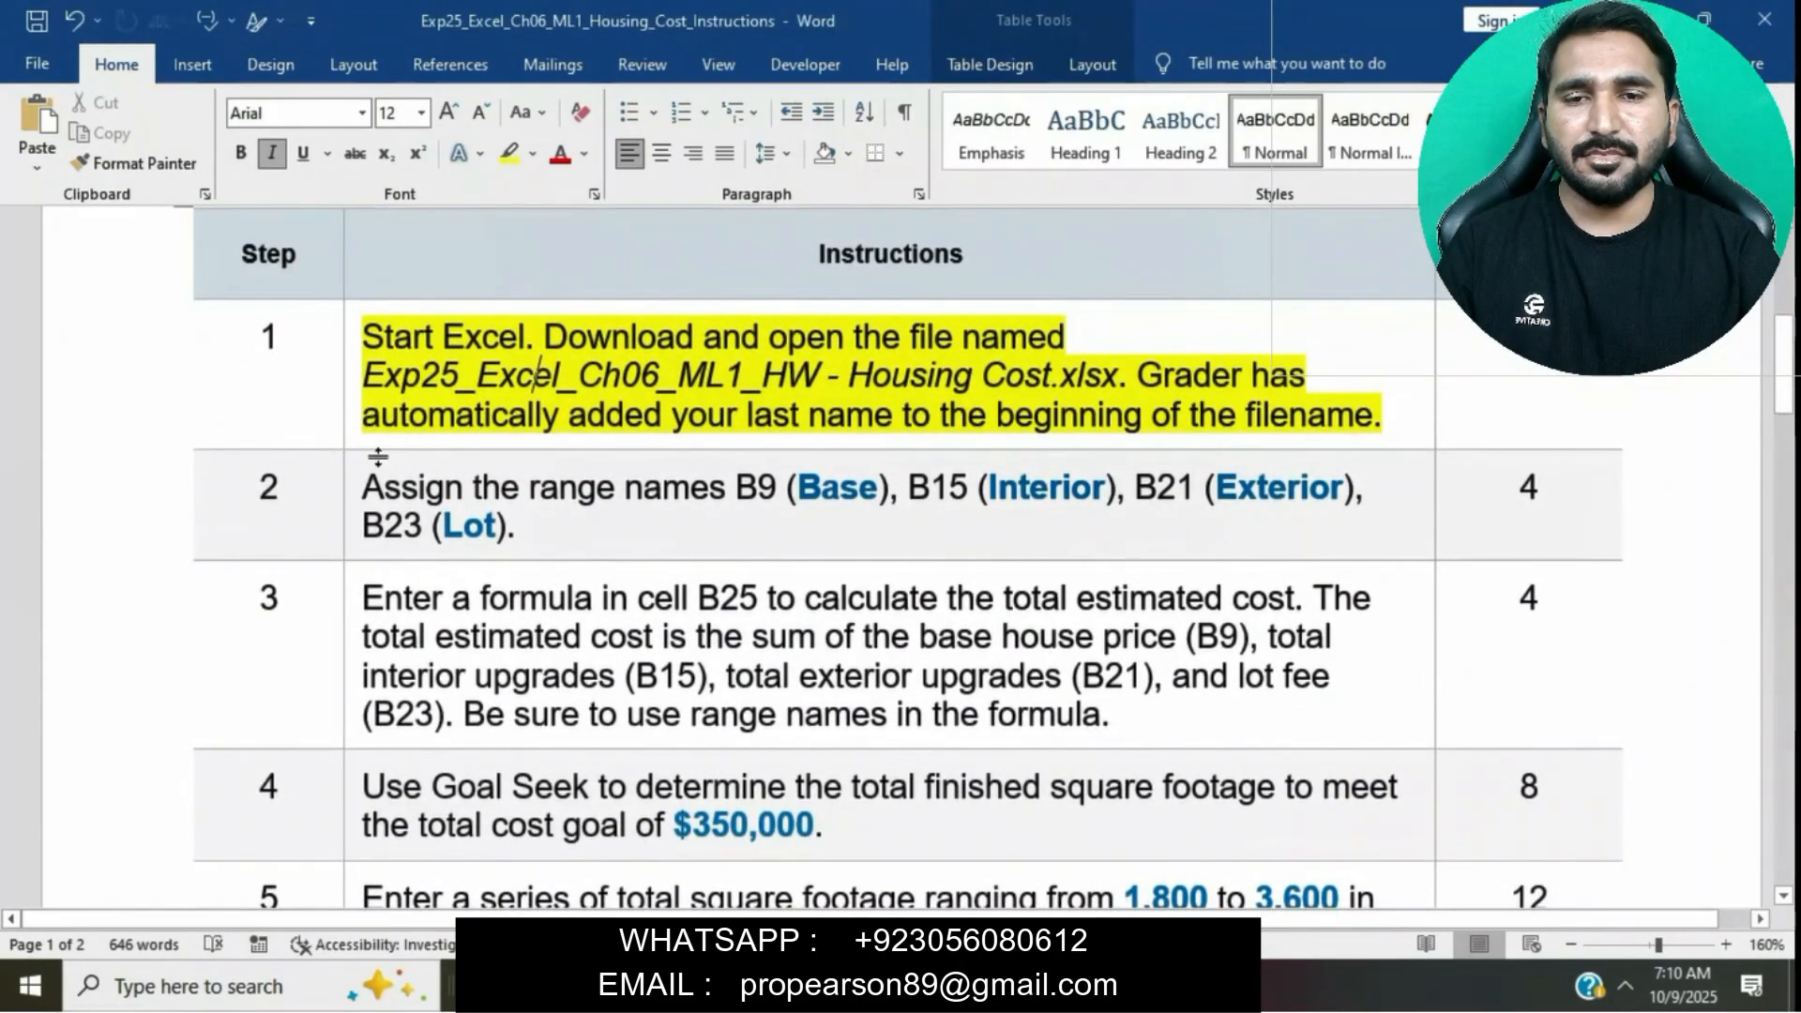
{"action": "left_click", "coordinate": [350, 487]}
{"action": "left_click", "coordinate": [460, 444]}
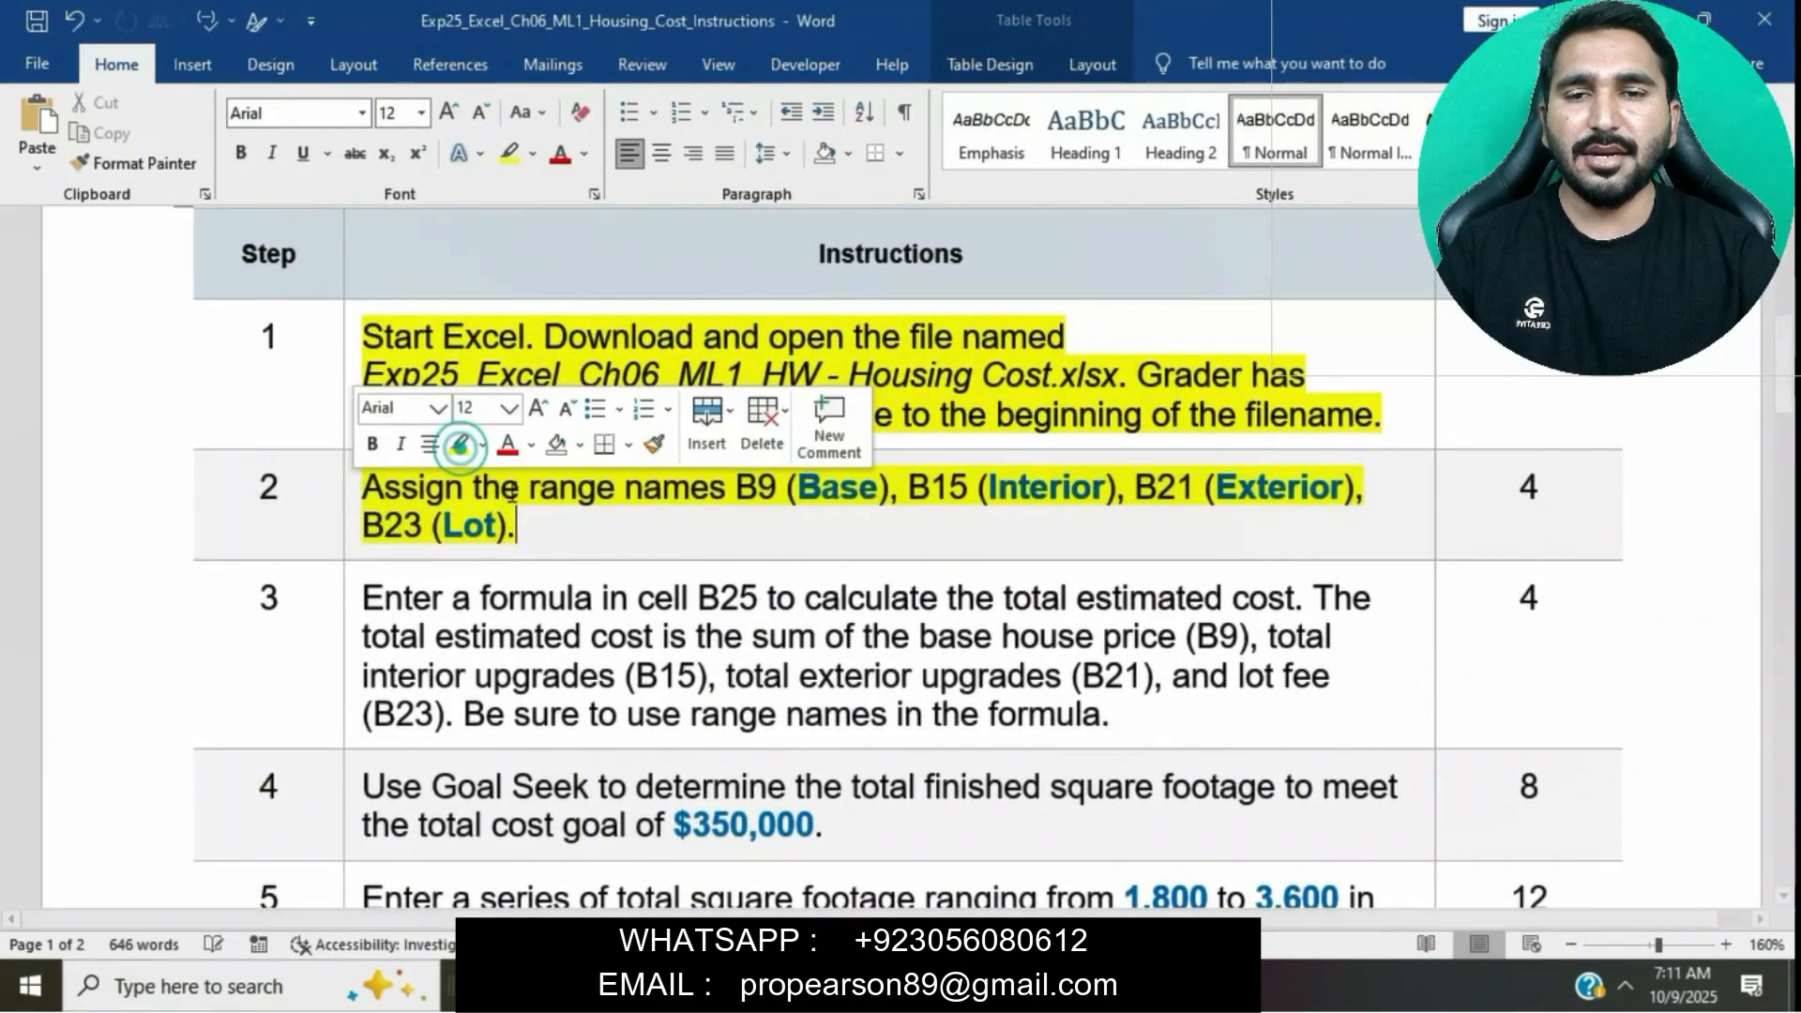
{"action": "left_click", "coordinate": [506, 489]}
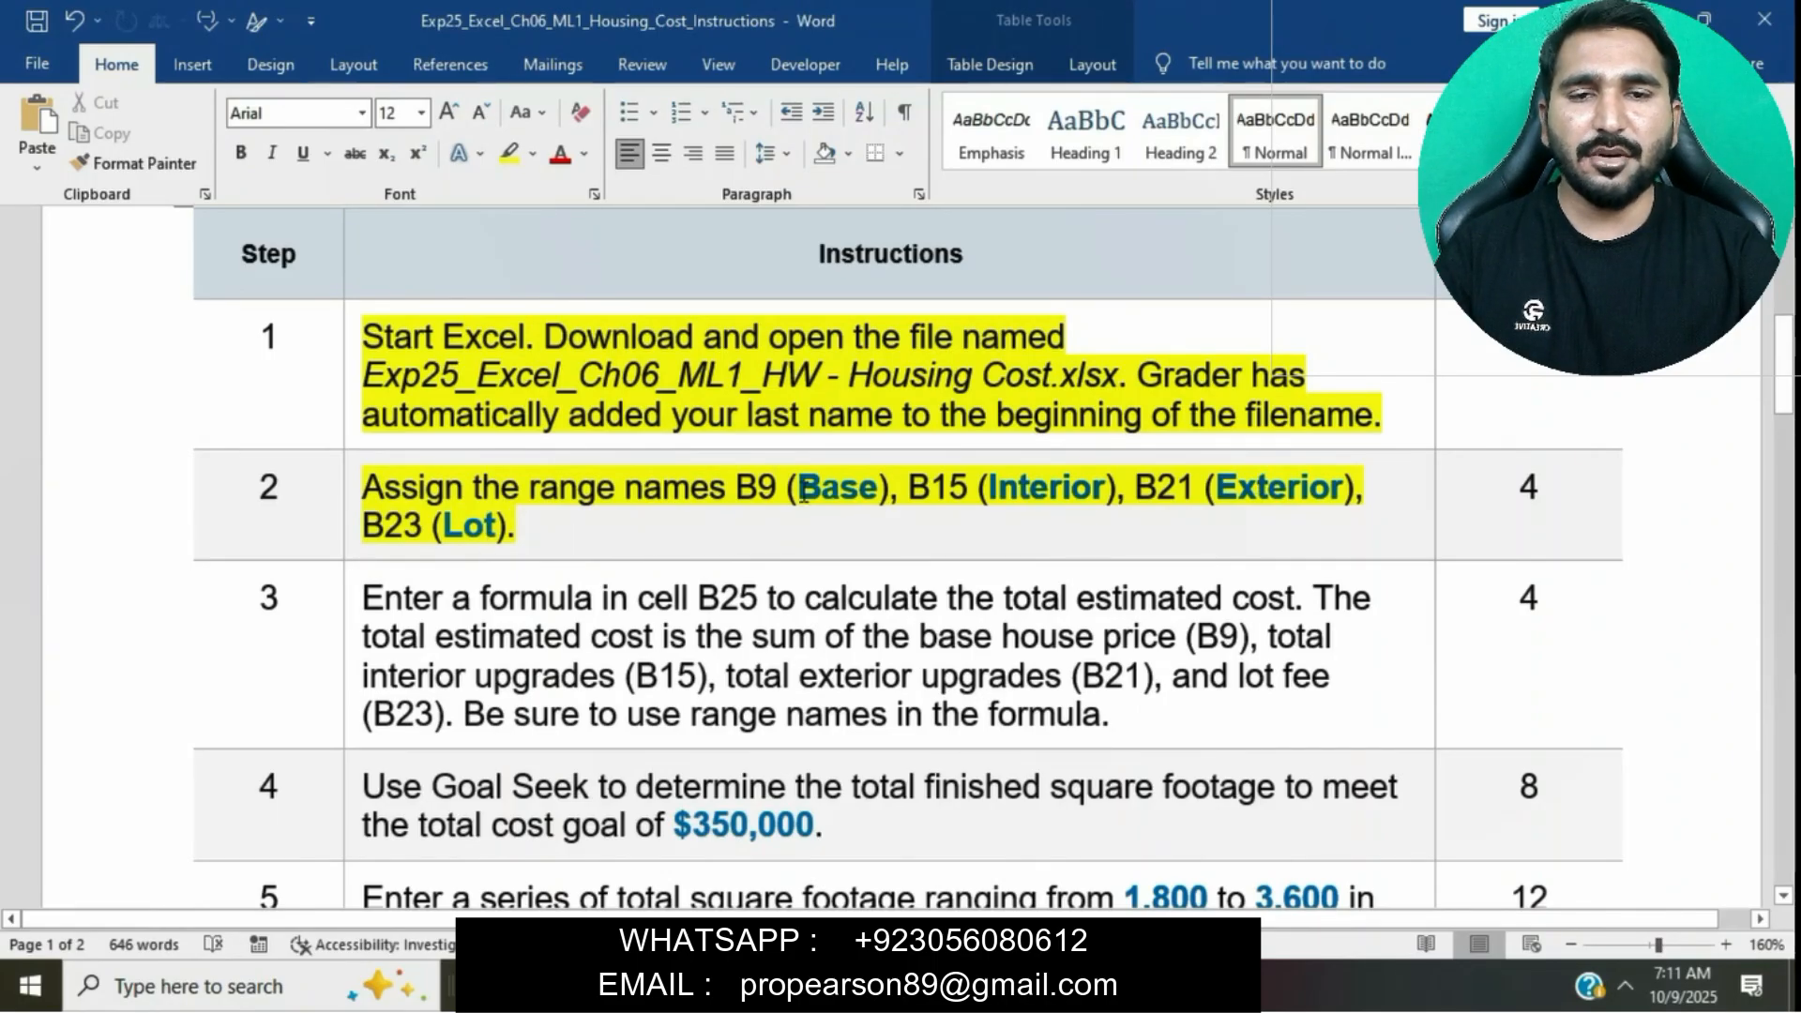
- Assign the range name Base to cell B9
{"action": "left_click_drag", "start_coordinate": [801, 494], "coordinate": [880, 508]}
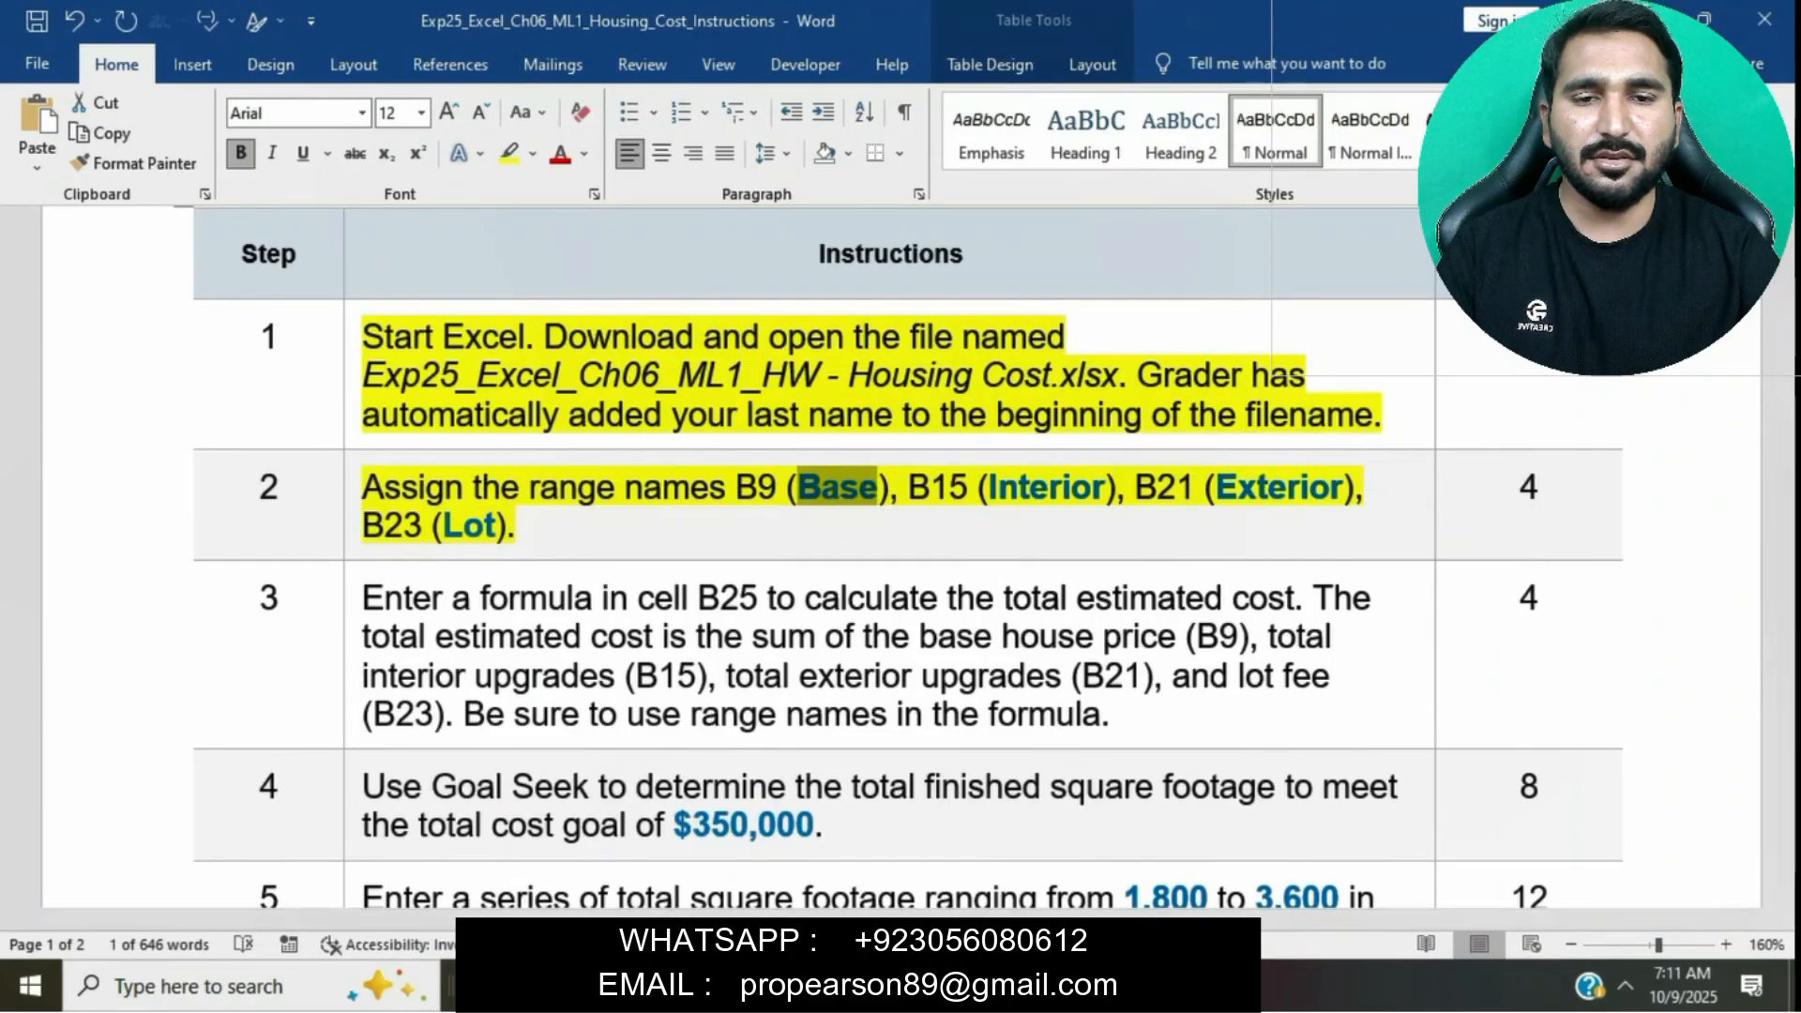
{"action": "key", "text": "alt+Tab"}
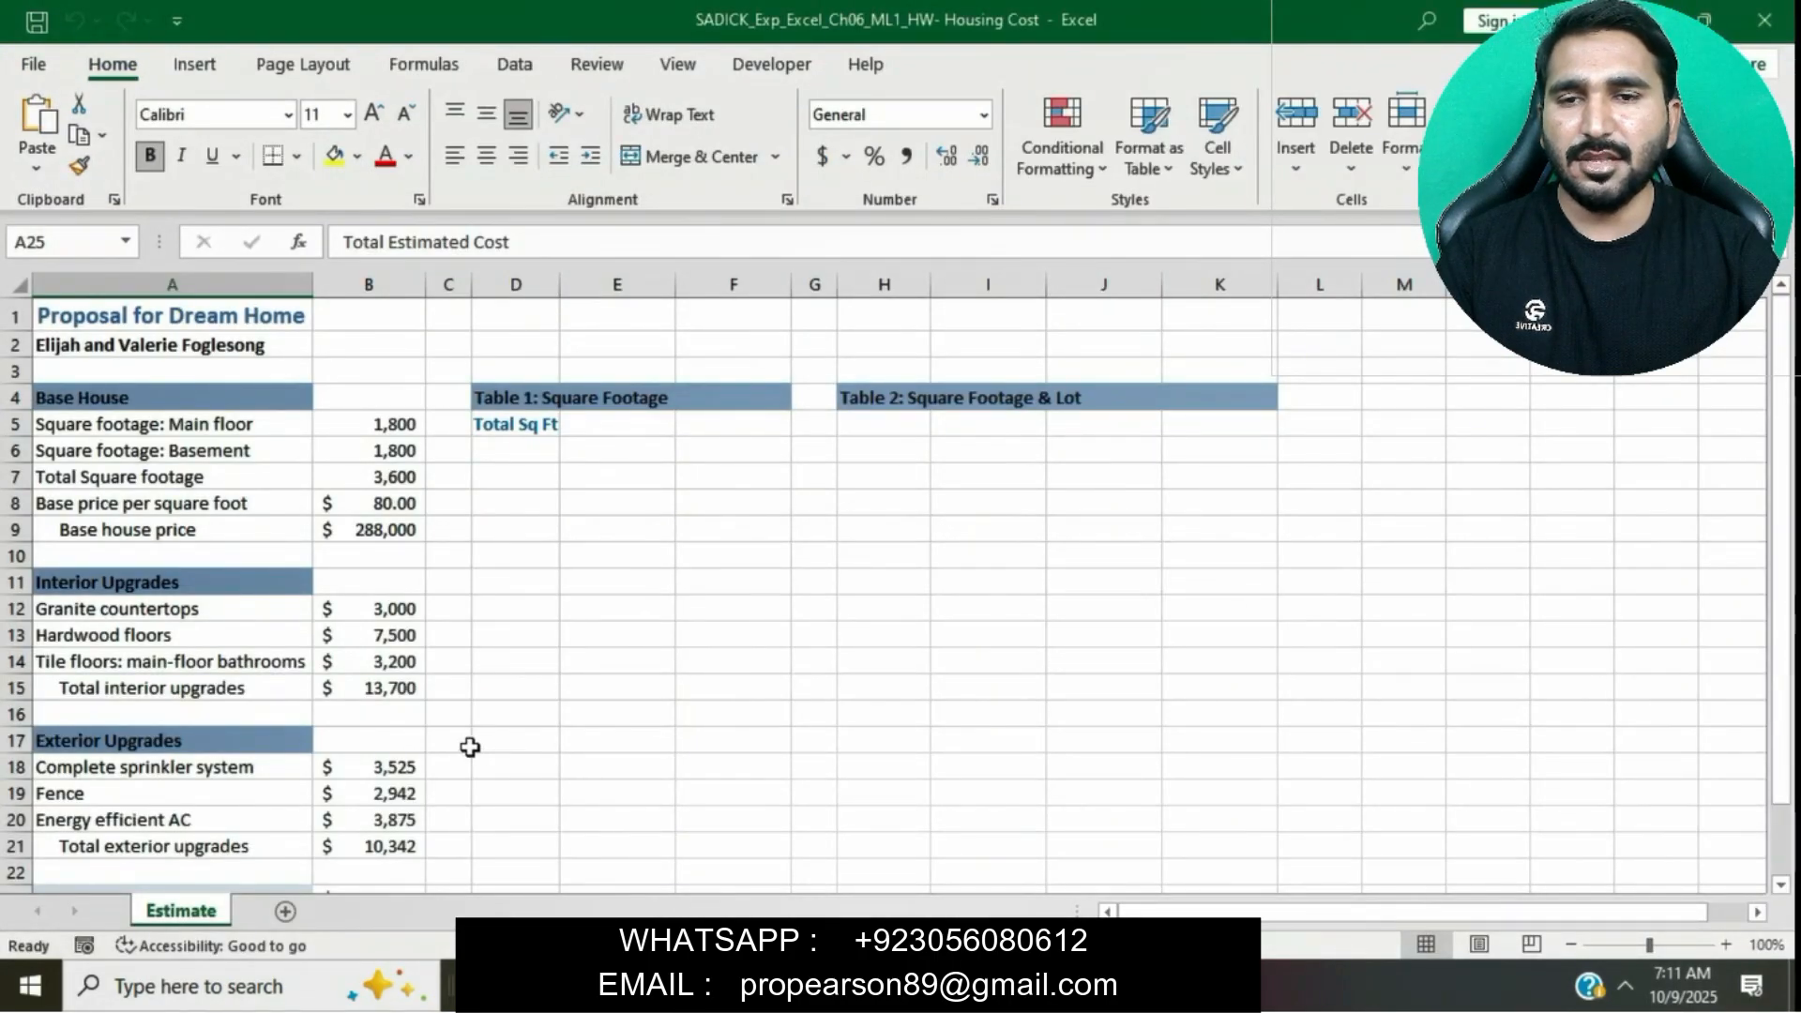
{"action": "left_click", "coordinate": [386, 529]}
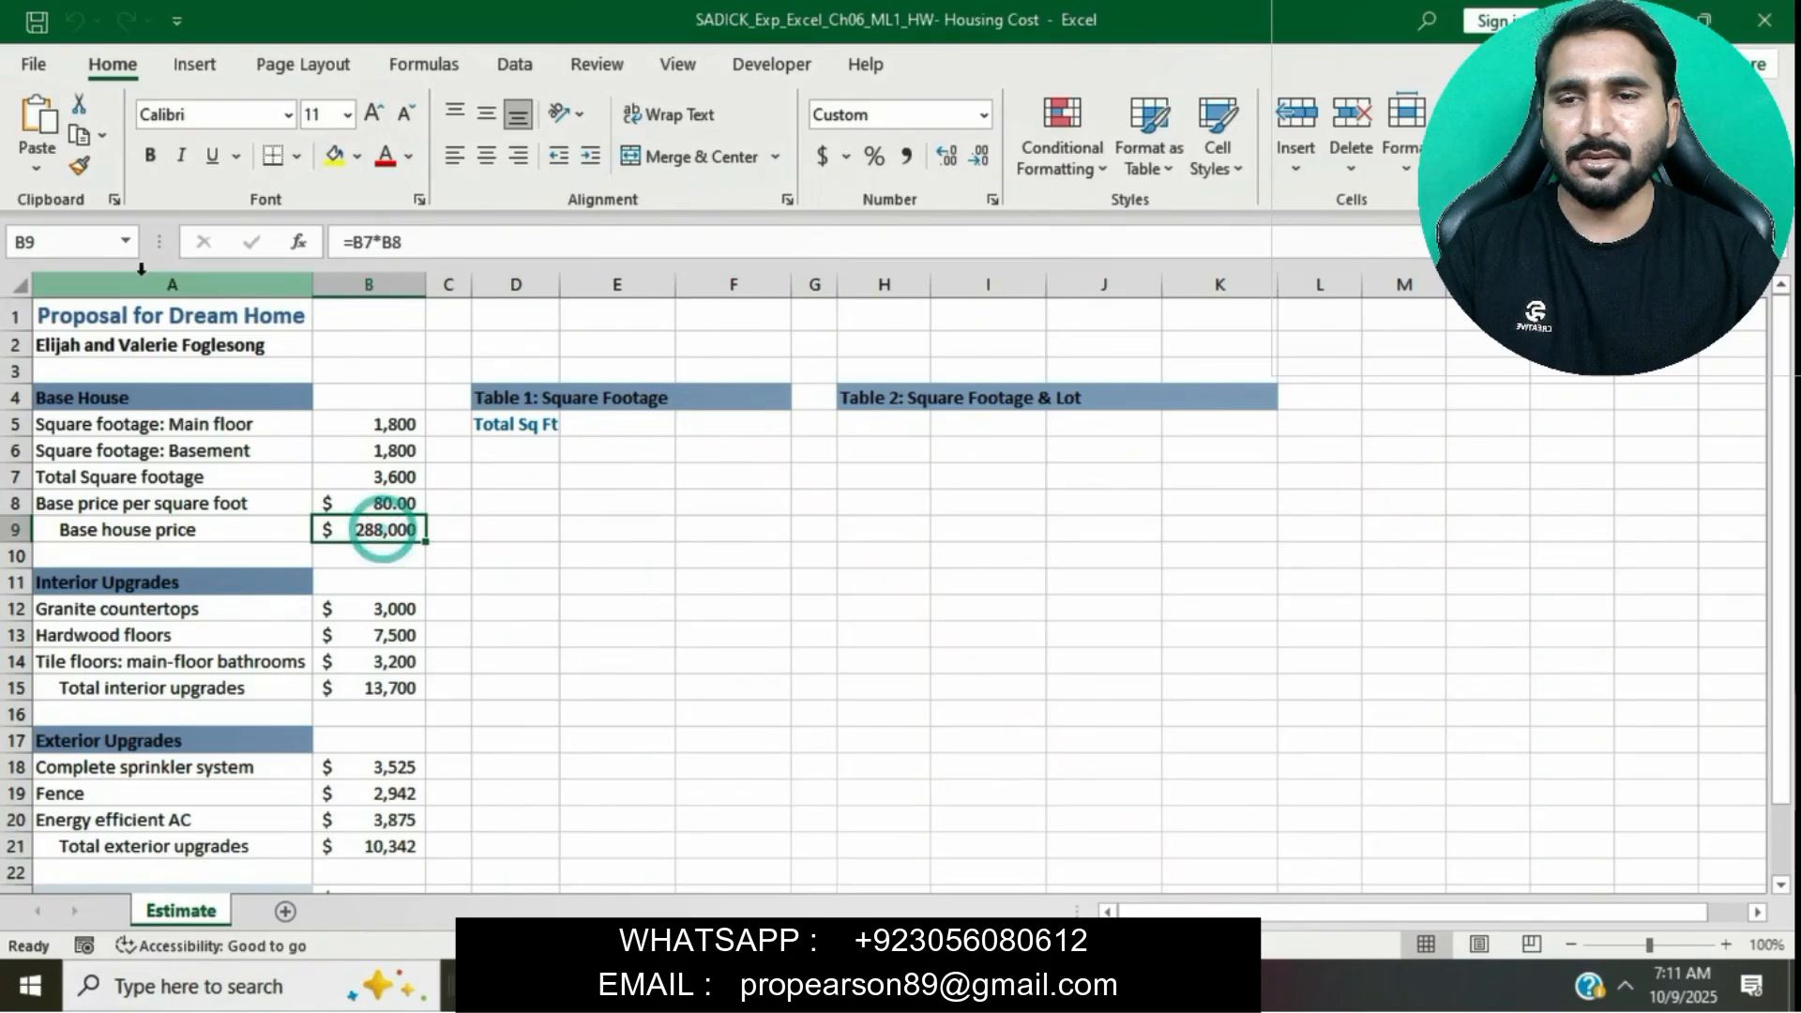
{"action": "left_click", "coordinate": [95, 247]}
{"action": "type", "text": "Base"}
{"action": "key", "text": "Return"}
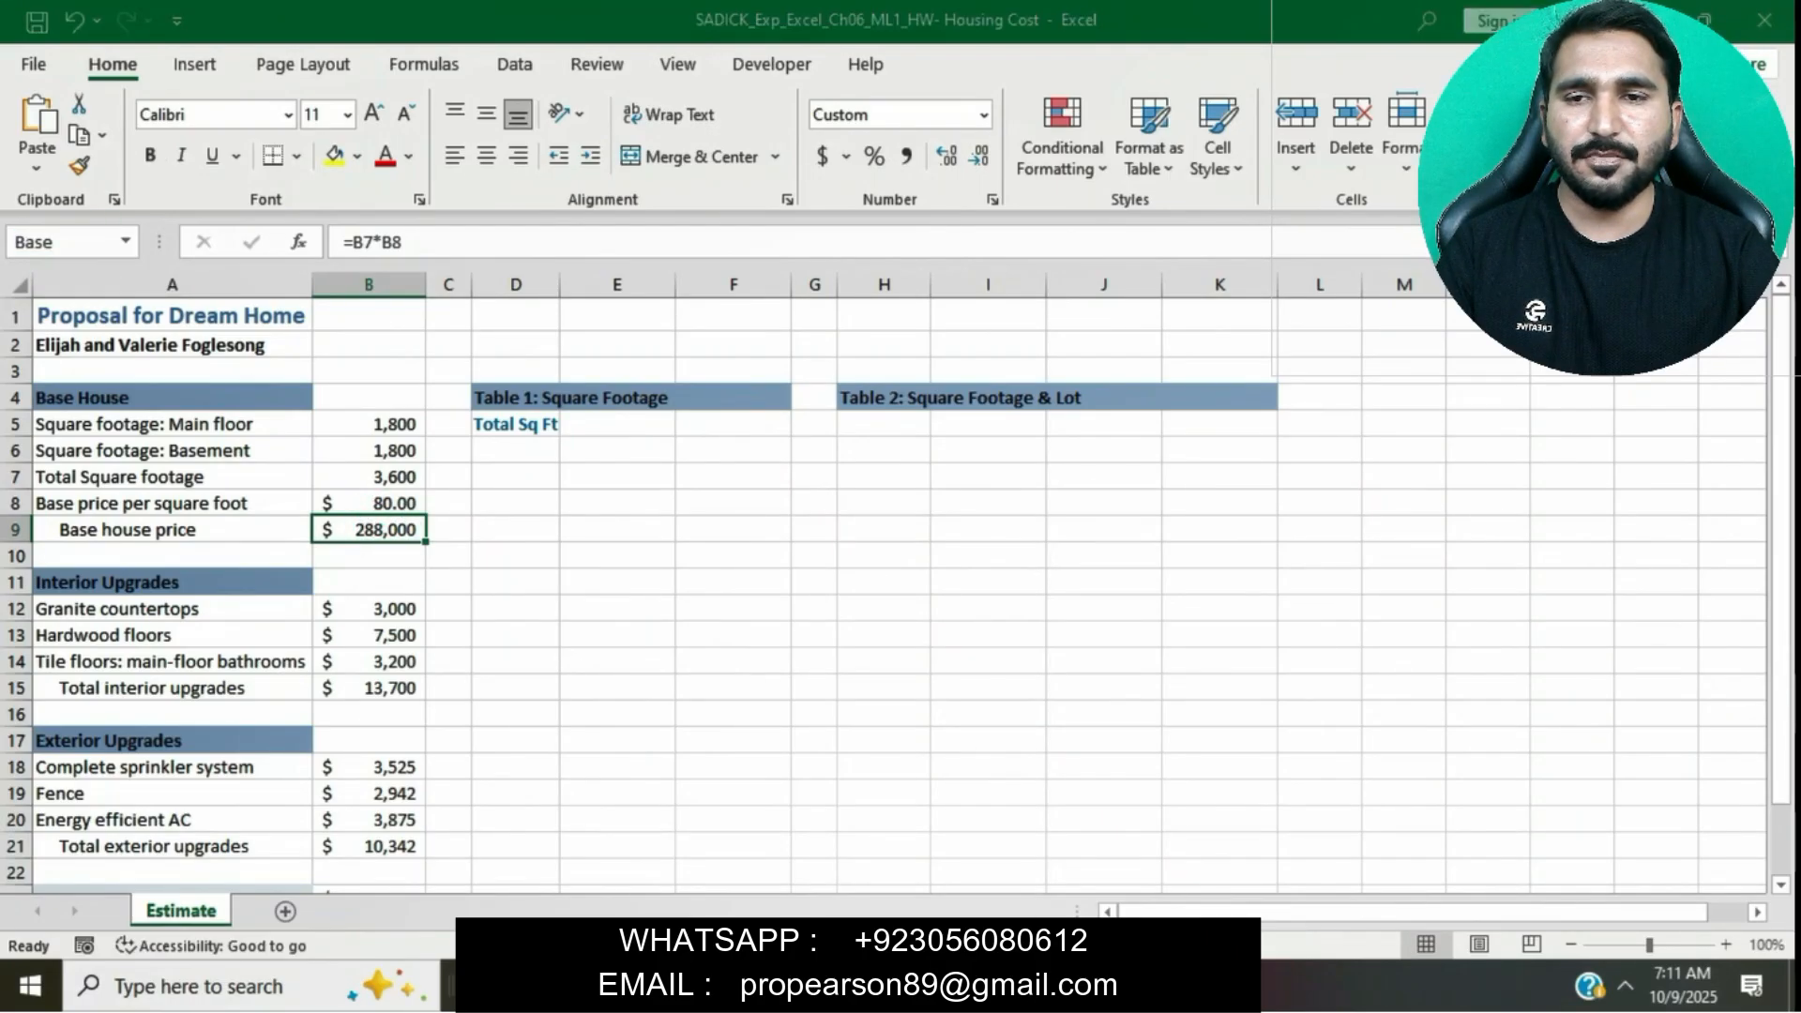
- Assign the range name Interior to cell B15
{"action": "key", "text": "alt+Tab"}
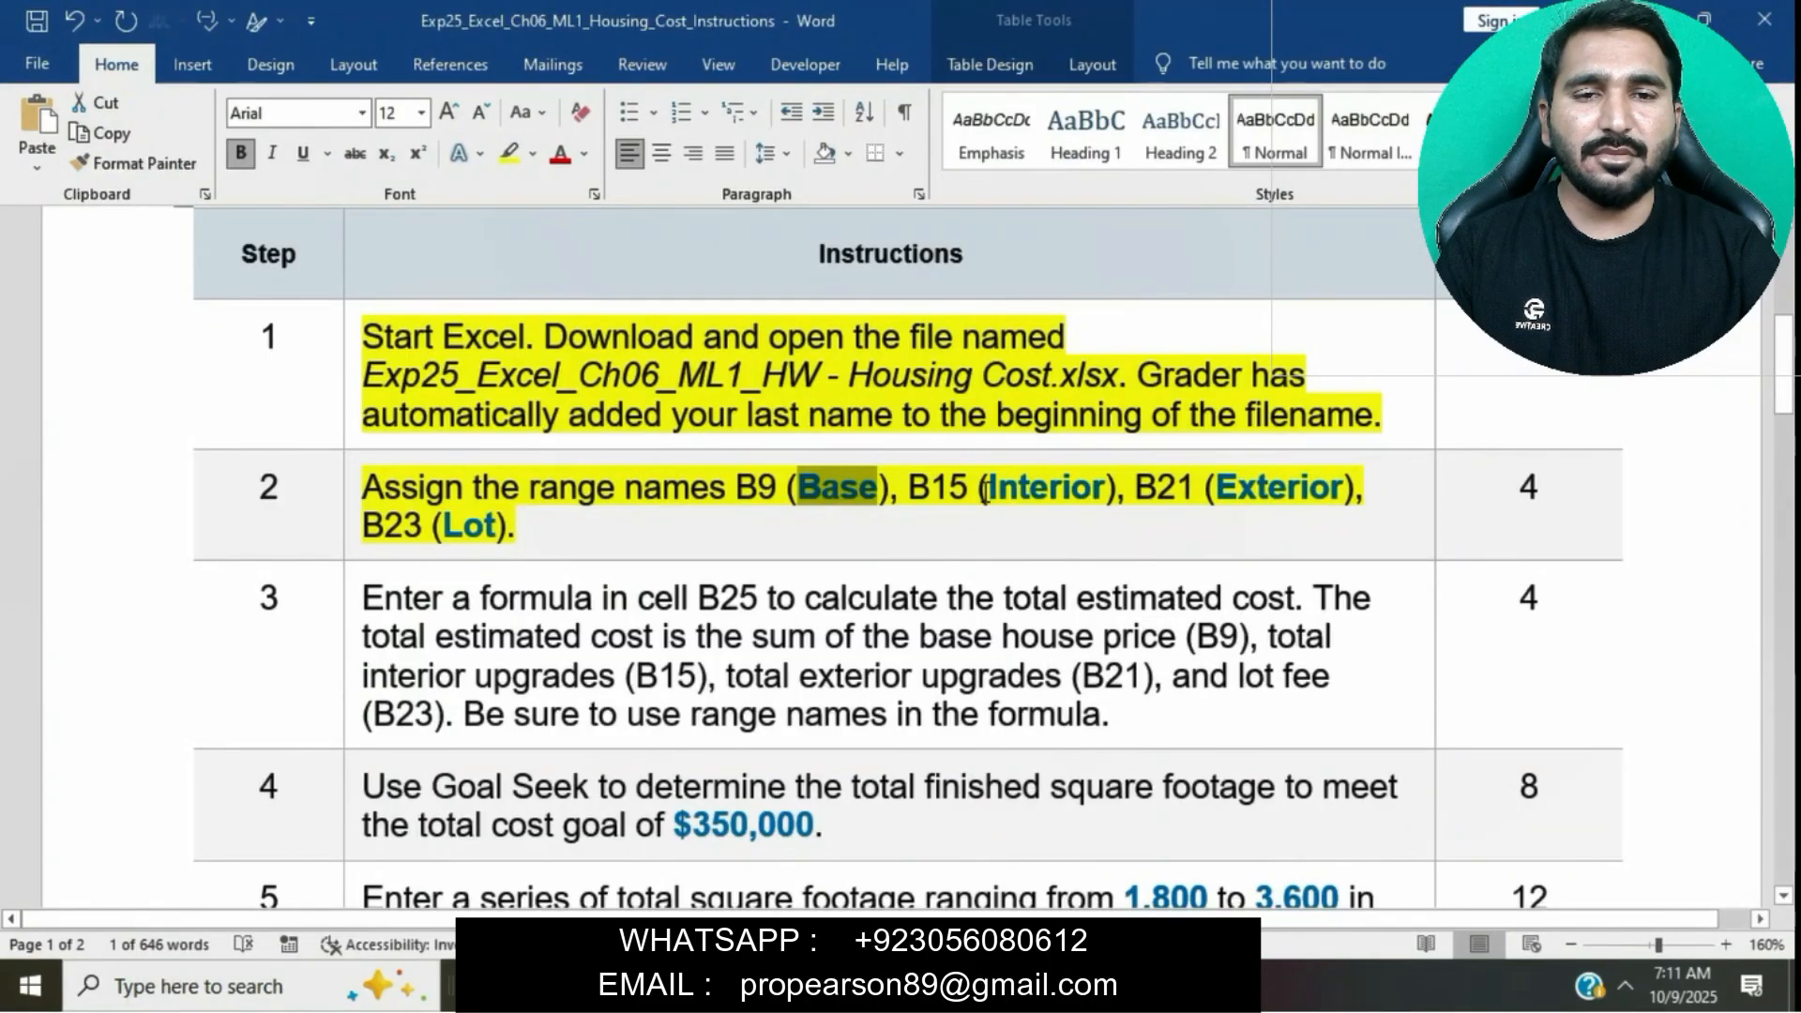
{"action": "left_click_drag", "start_coordinate": [987, 487], "coordinate": [1105, 486]}
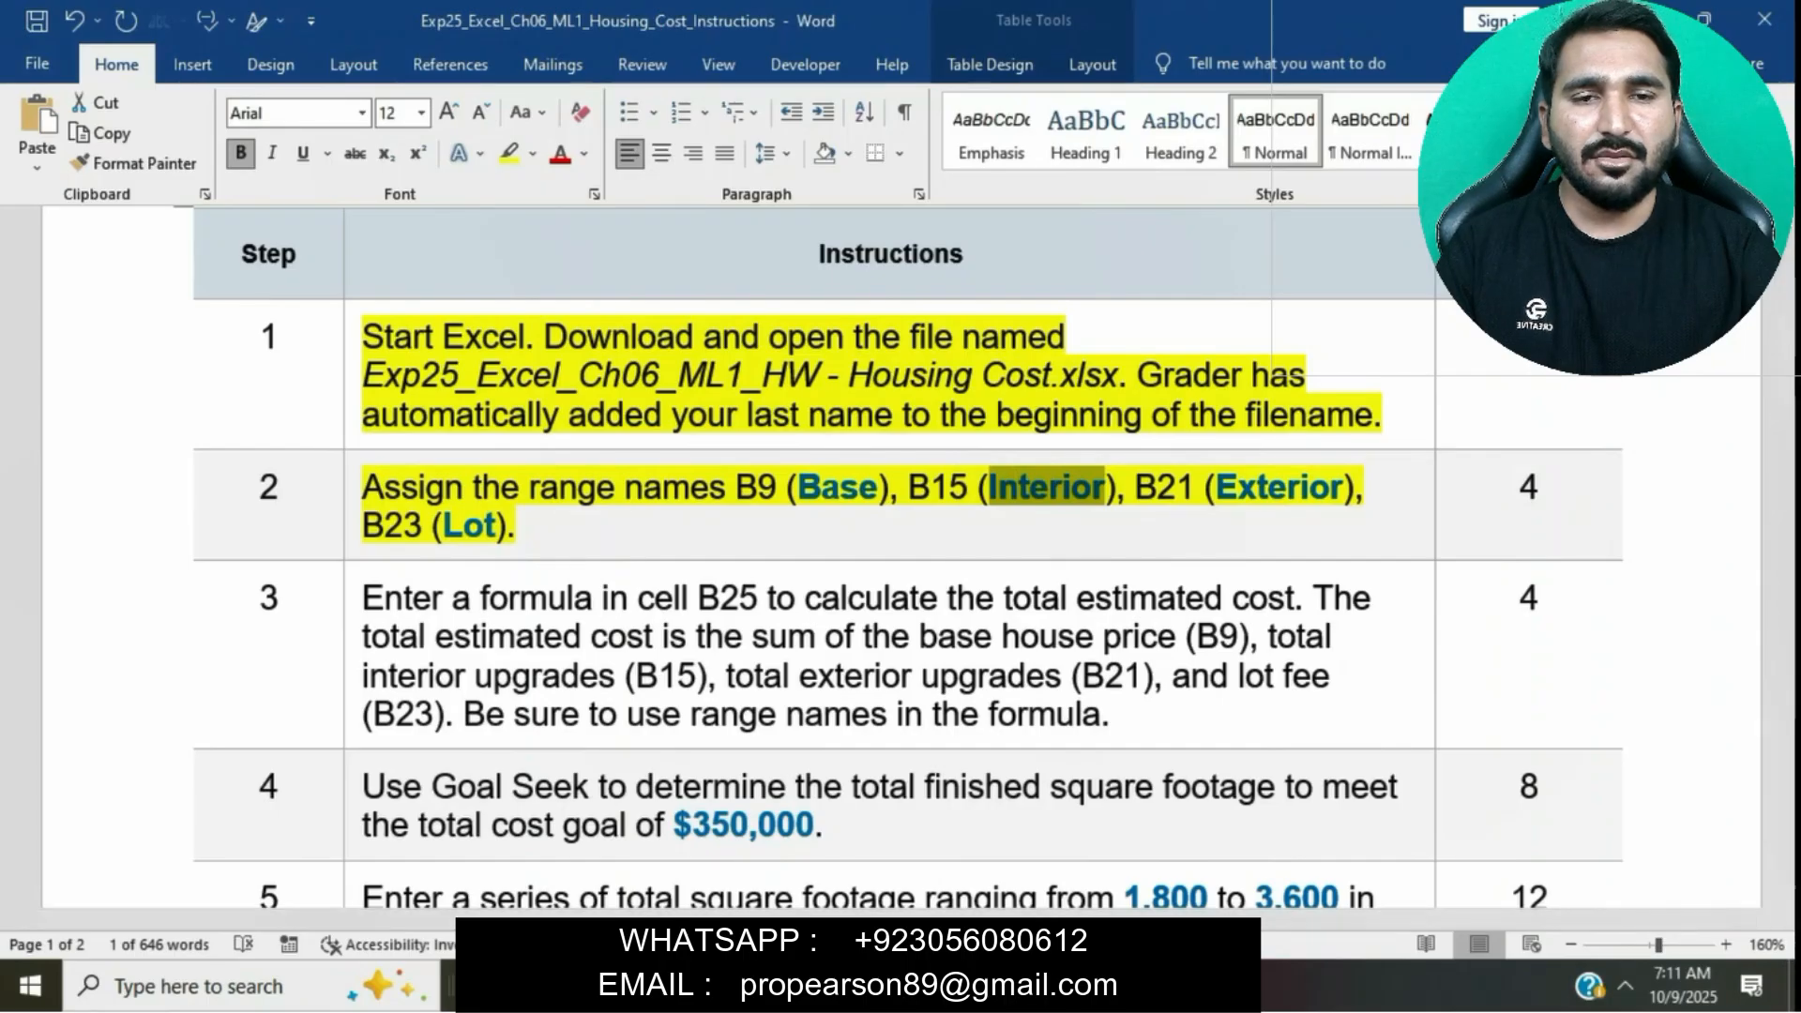
{"action": "key", "text": "alt+Tab"}
{"action": "left_click", "coordinate": [399, 687]}
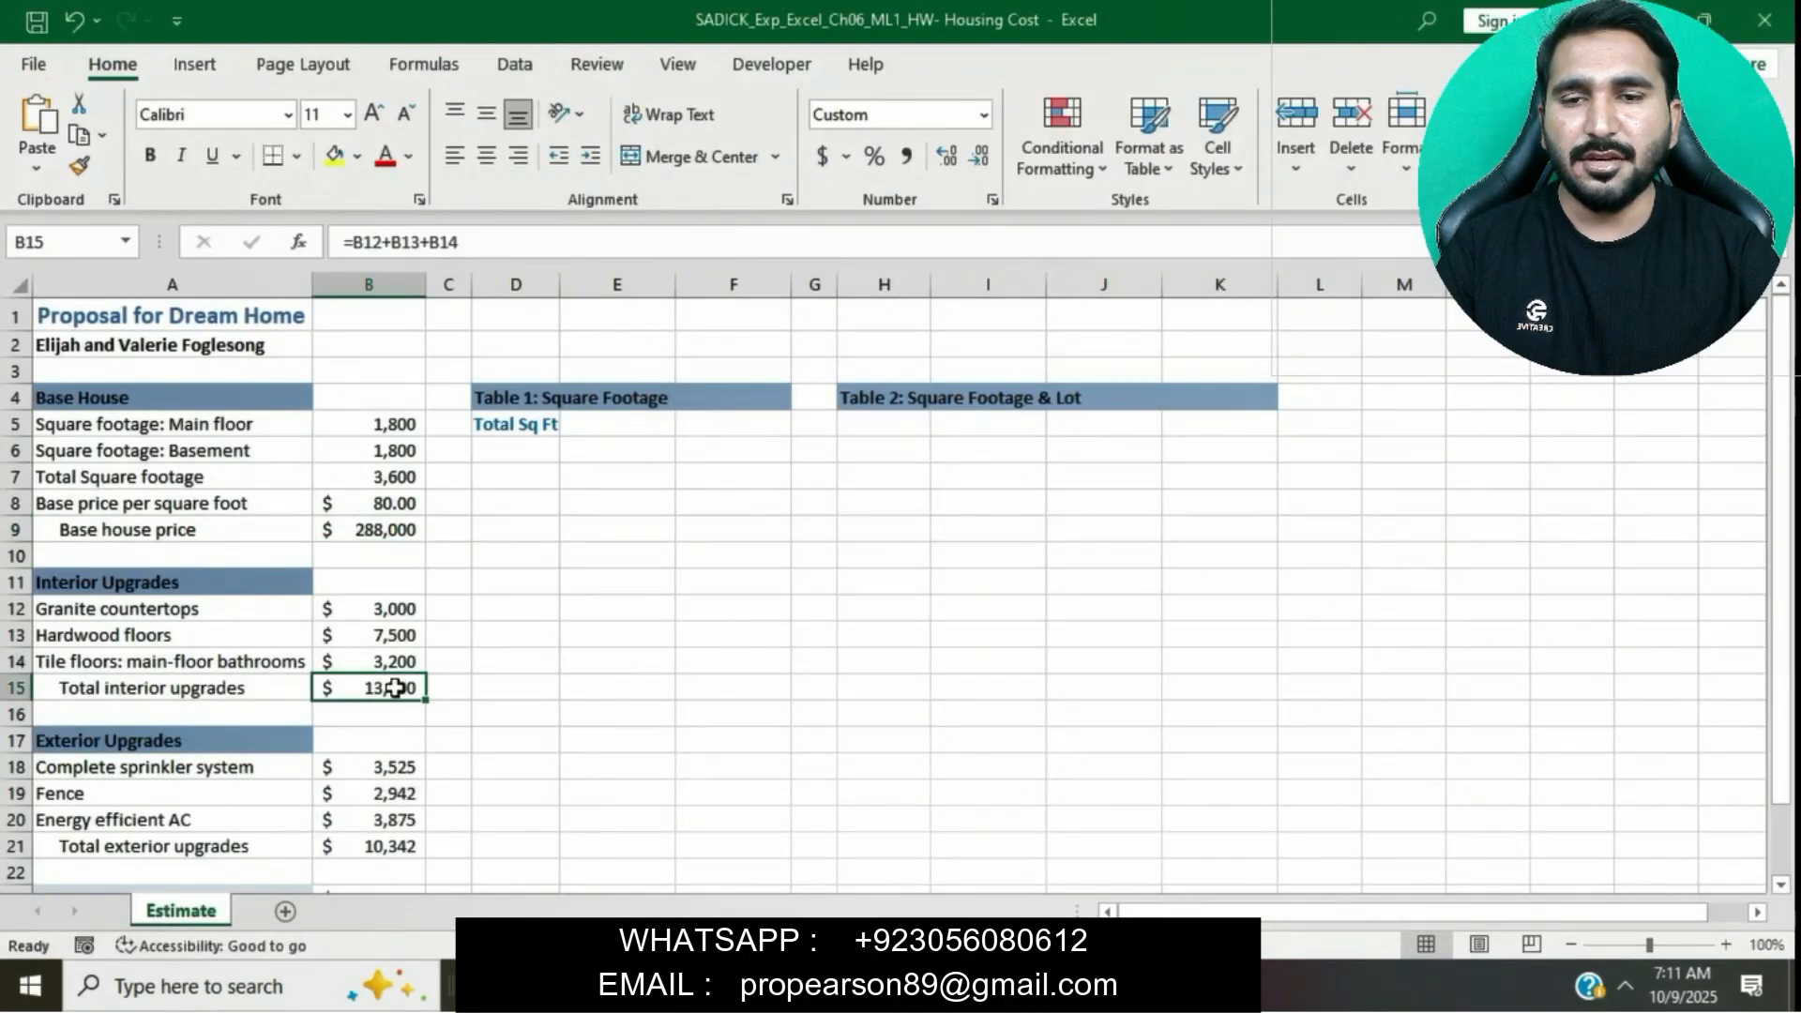
{"action": "left_click", "coordinate": [88, 242]}
{"action": "type", "text": "Interior"}
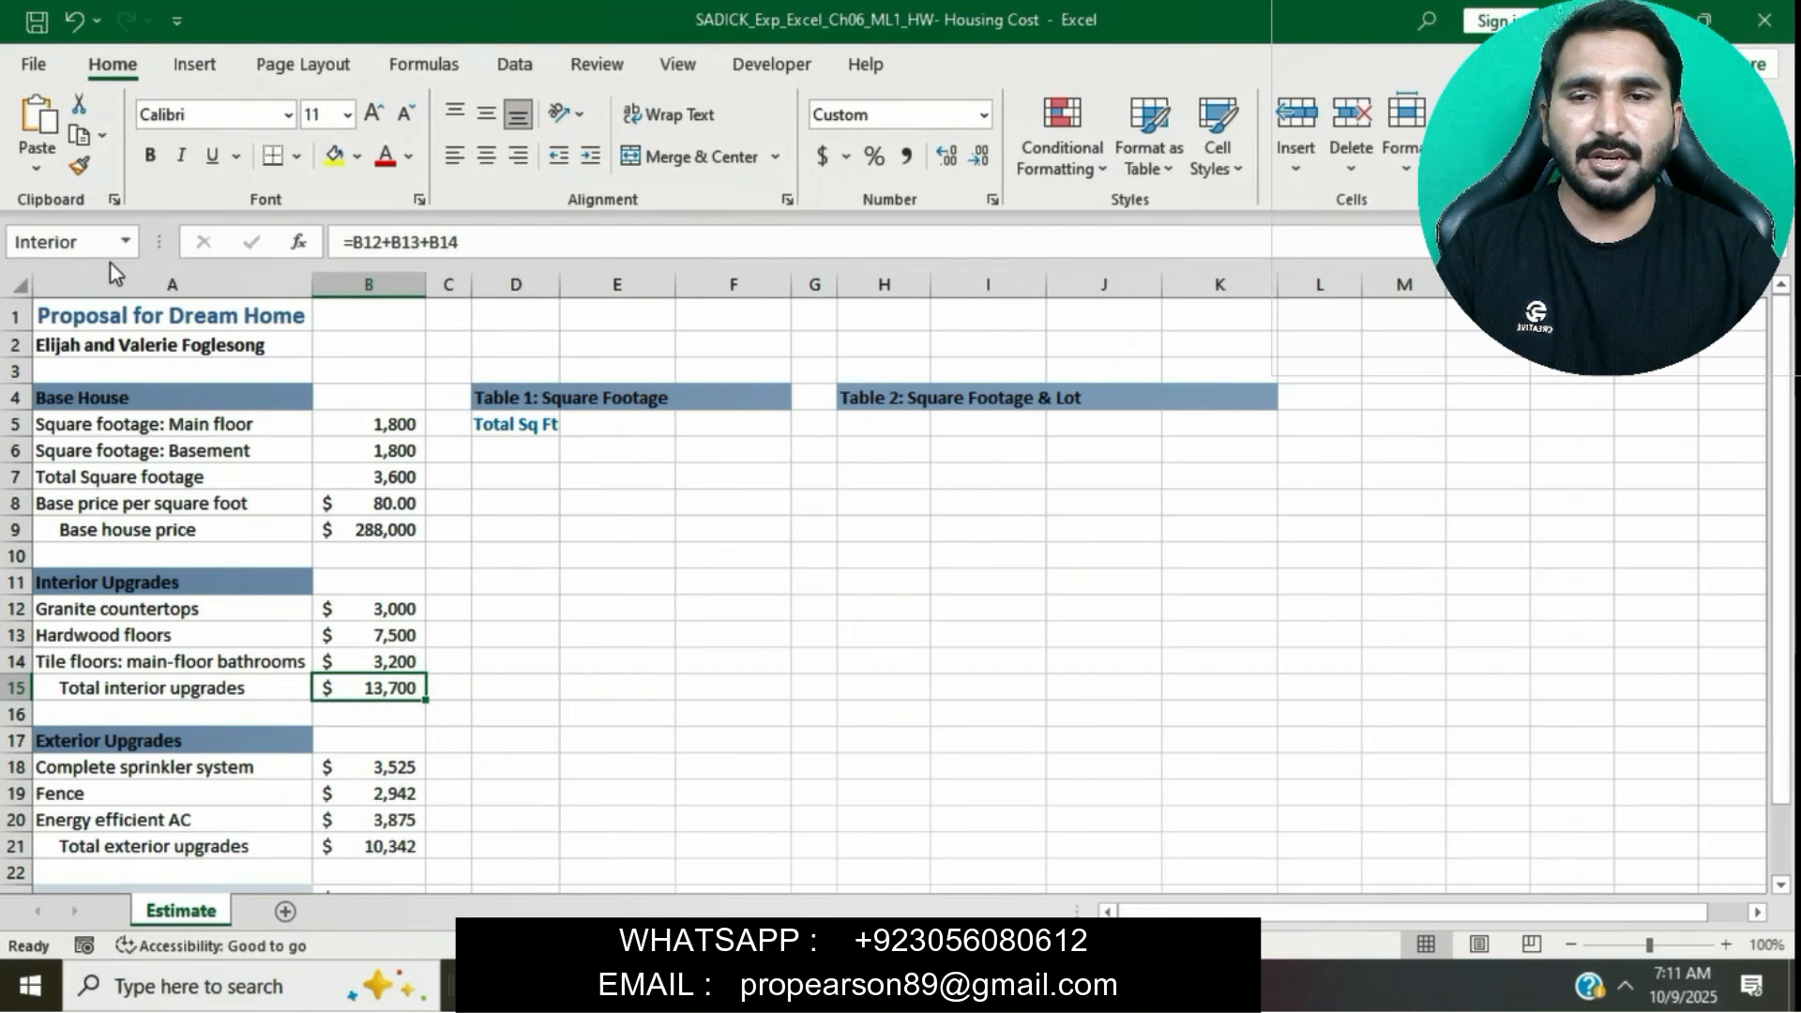
- Copy the word Exterior from the instructions and assign it as the range name for cell B21
{"action": "key", "text": "alt+Tab"}
{"action": "double_click", "coordinate": [1041, 489]}
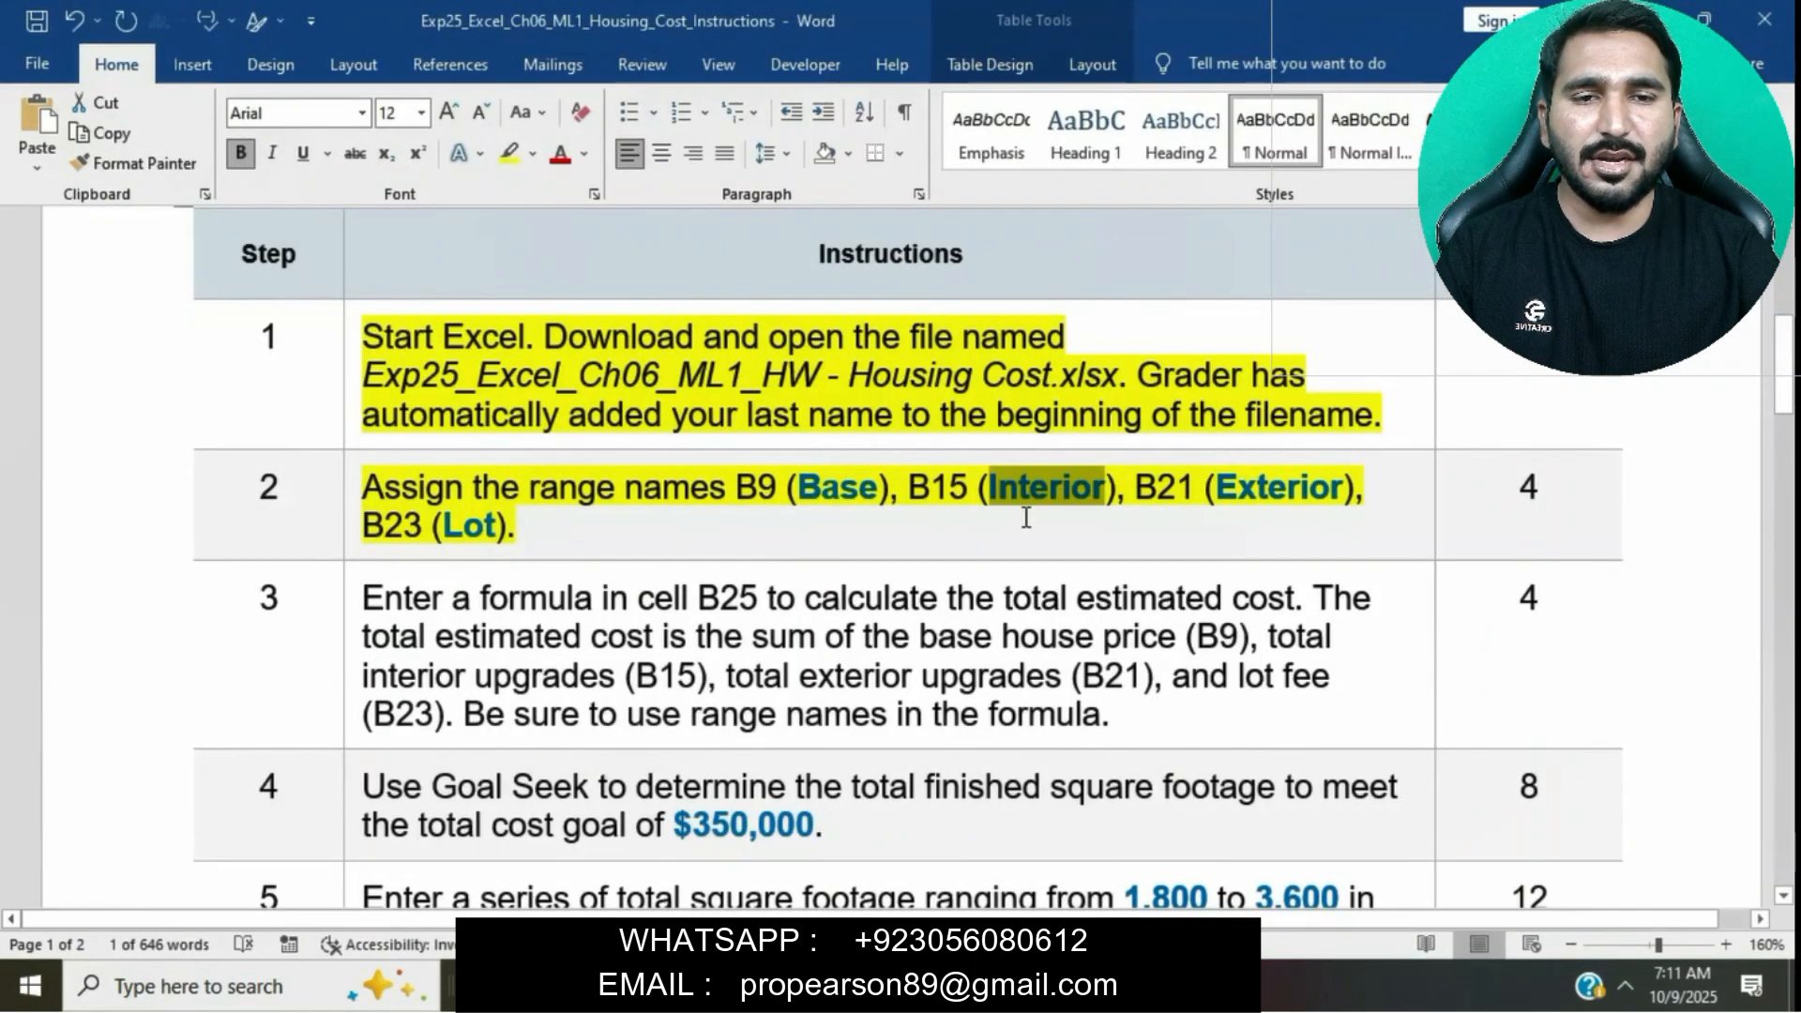
{"action": "left_click_drag", "start_coordinate": [1216, 497], "coordinate": [1348, 497]}
{"action": "key", "text": "ctrl+c"}
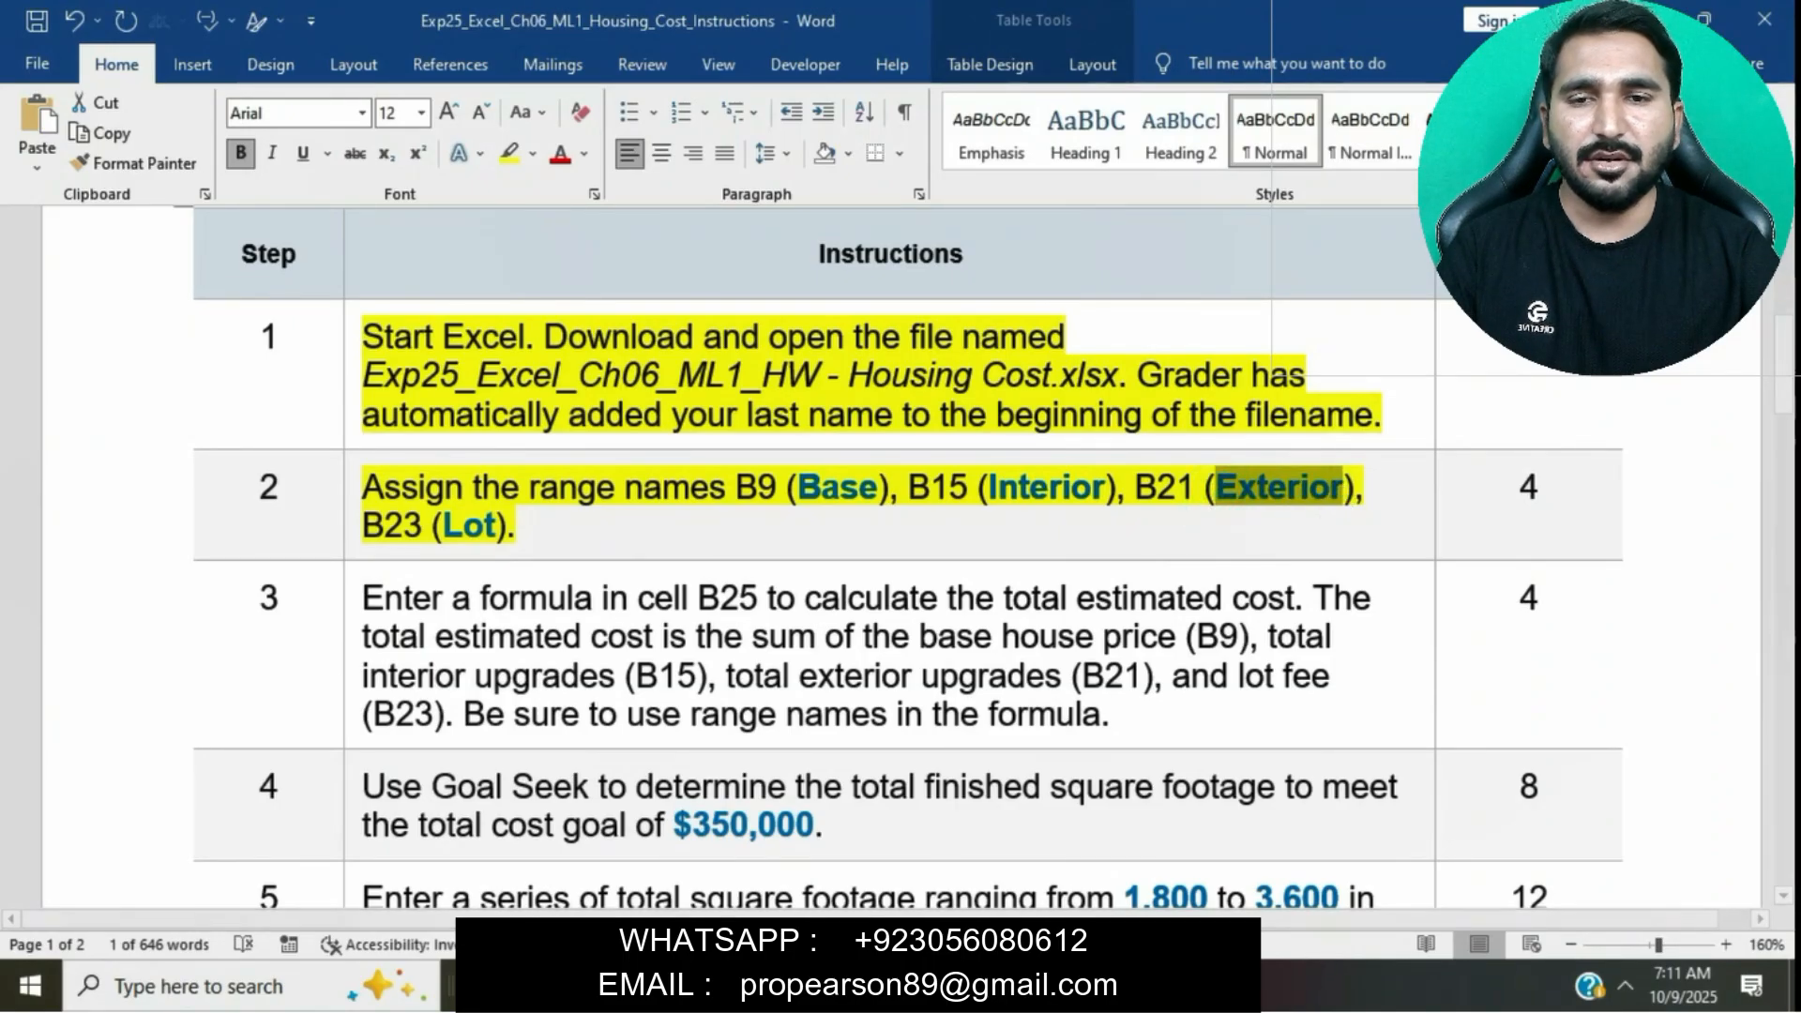
{"action": "key", "text": "alt+Tab"}
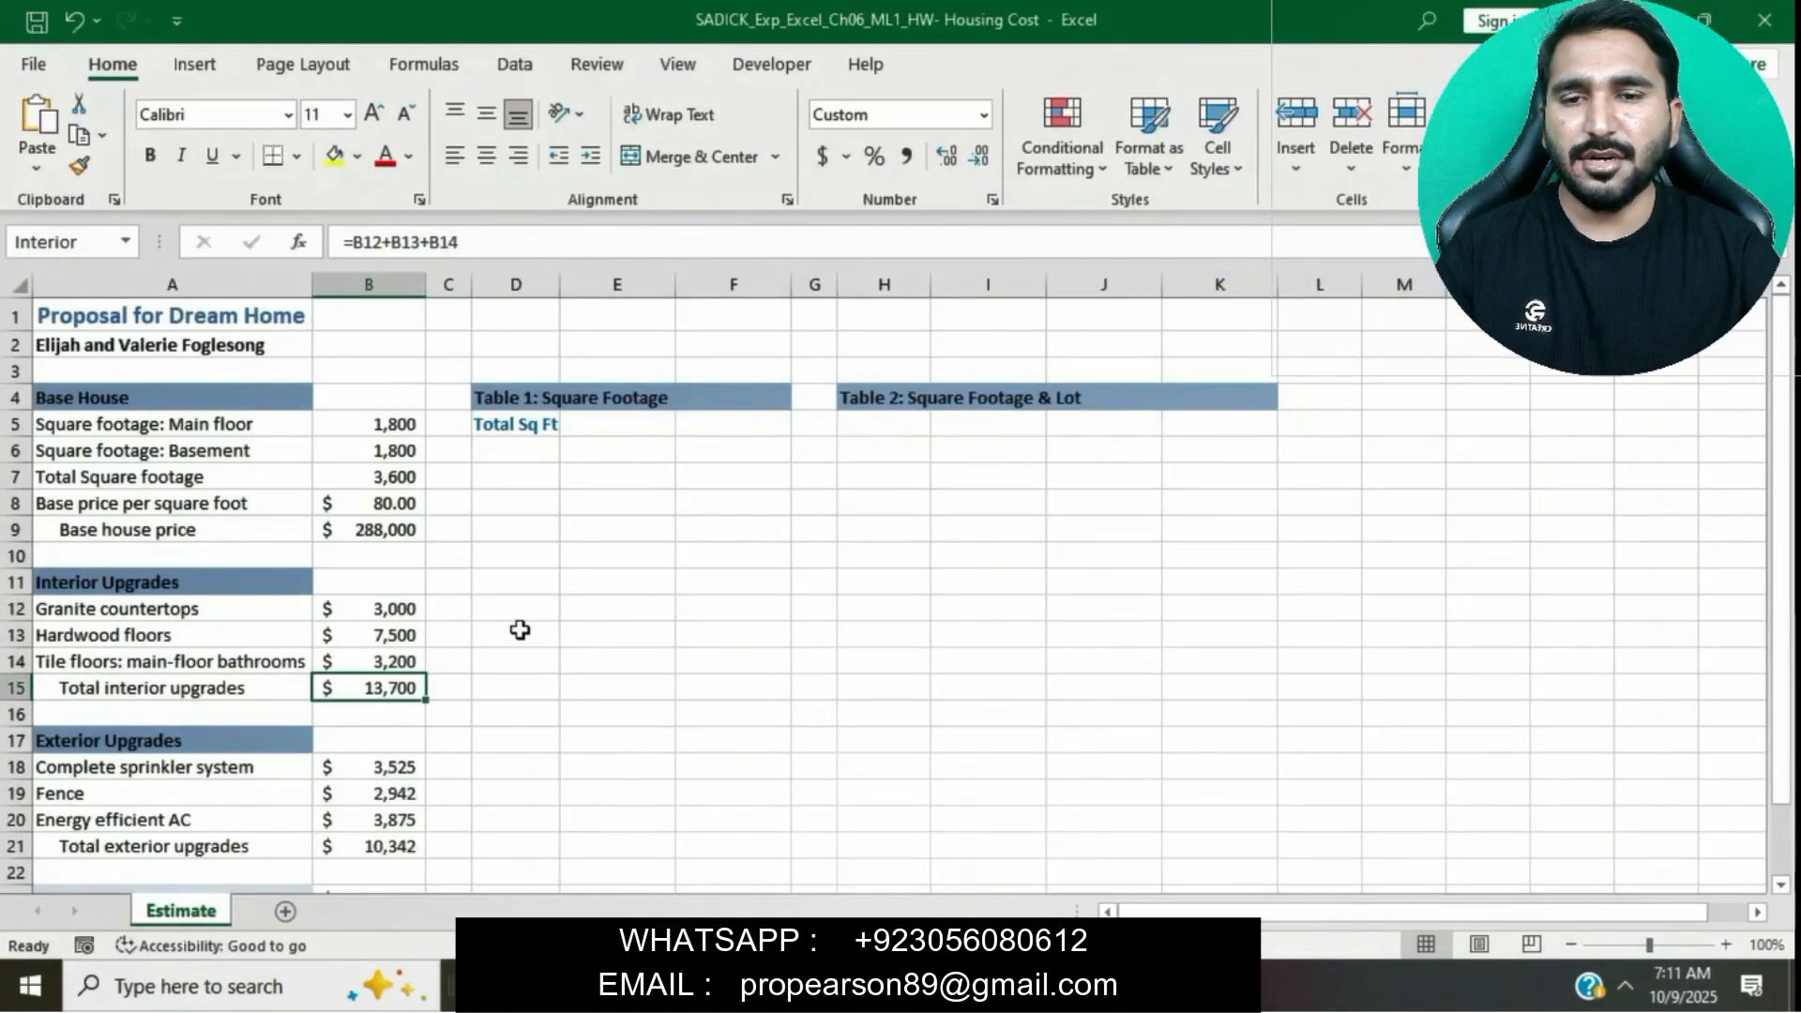
{"action": "scroll", "coordinate": [519, 627], "scroll_direction": "down", "scroll_amount": 1}
{"action": "left_click", "coordinate": [378, 784]}
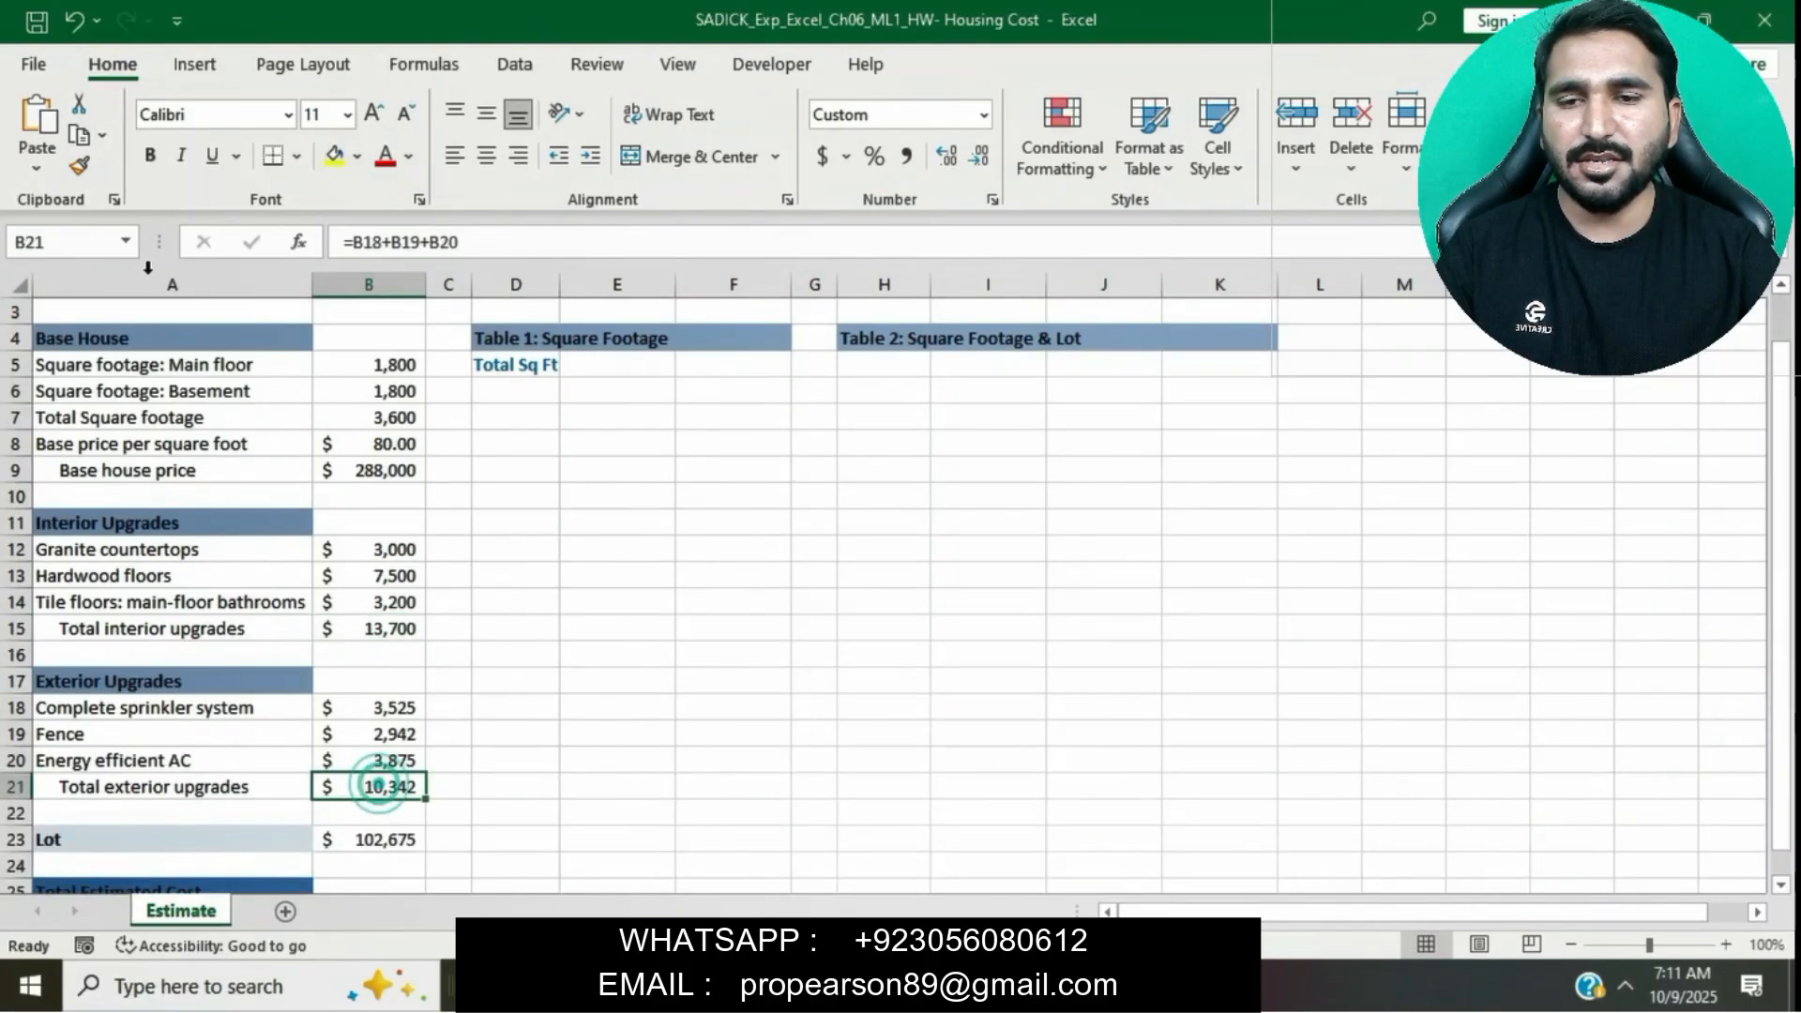
{"action": "left_click", "coordinate": [68, 240]}
{"action": "key", "text": "ctrl+v"}
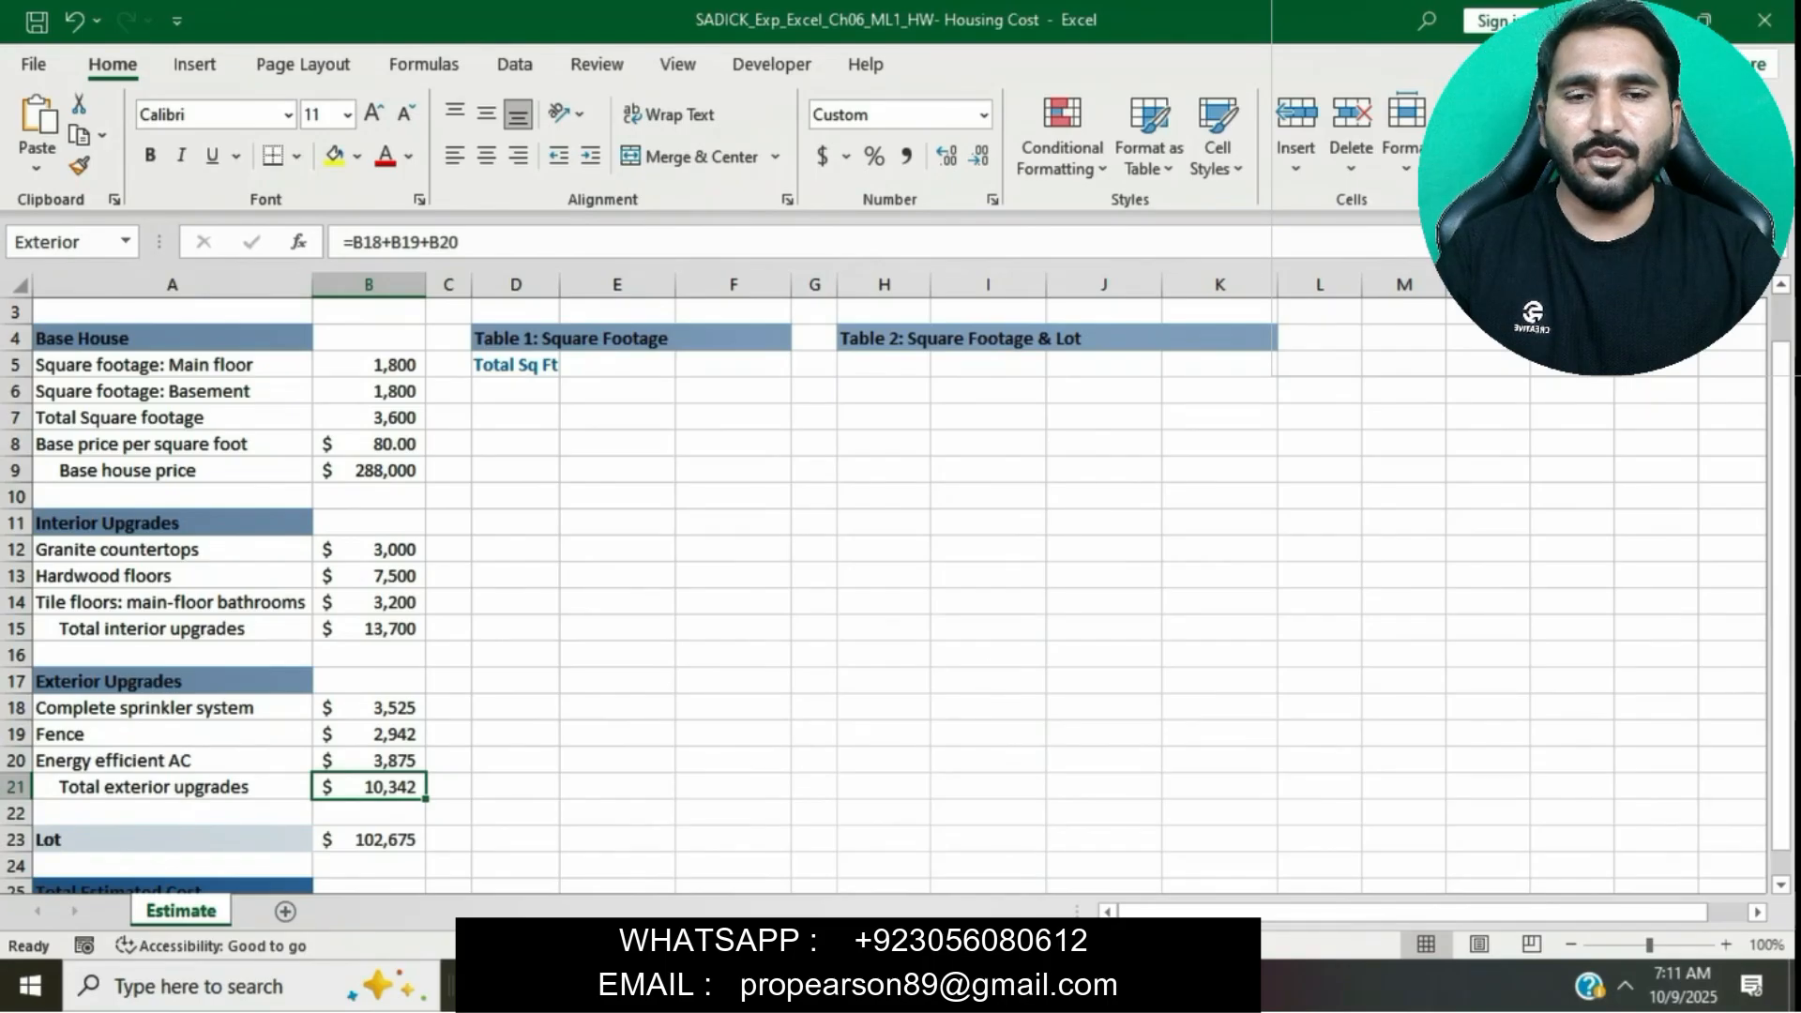
- Assign the range name Lot to cell B23
{"action": "key", "text": "alt+Tab"}
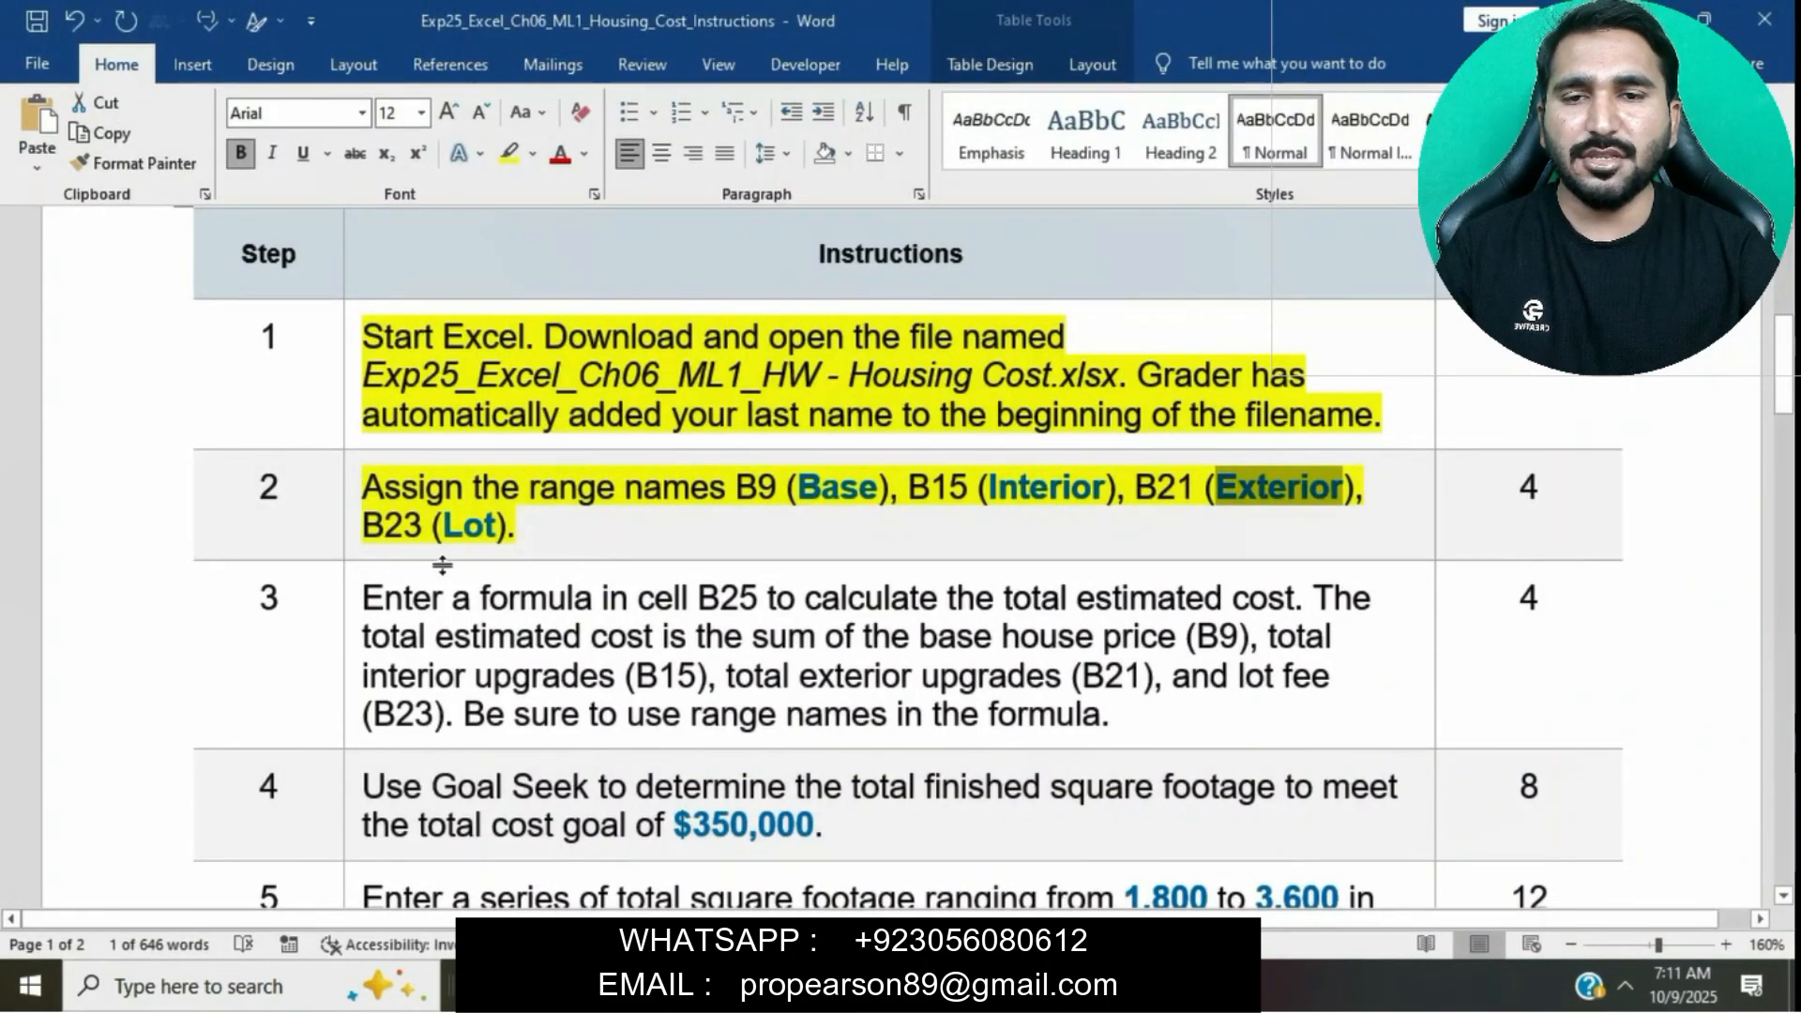
{"action": "left_click_drag", "start_coordinate": [441, 531], "coordinate": [499, 530]}
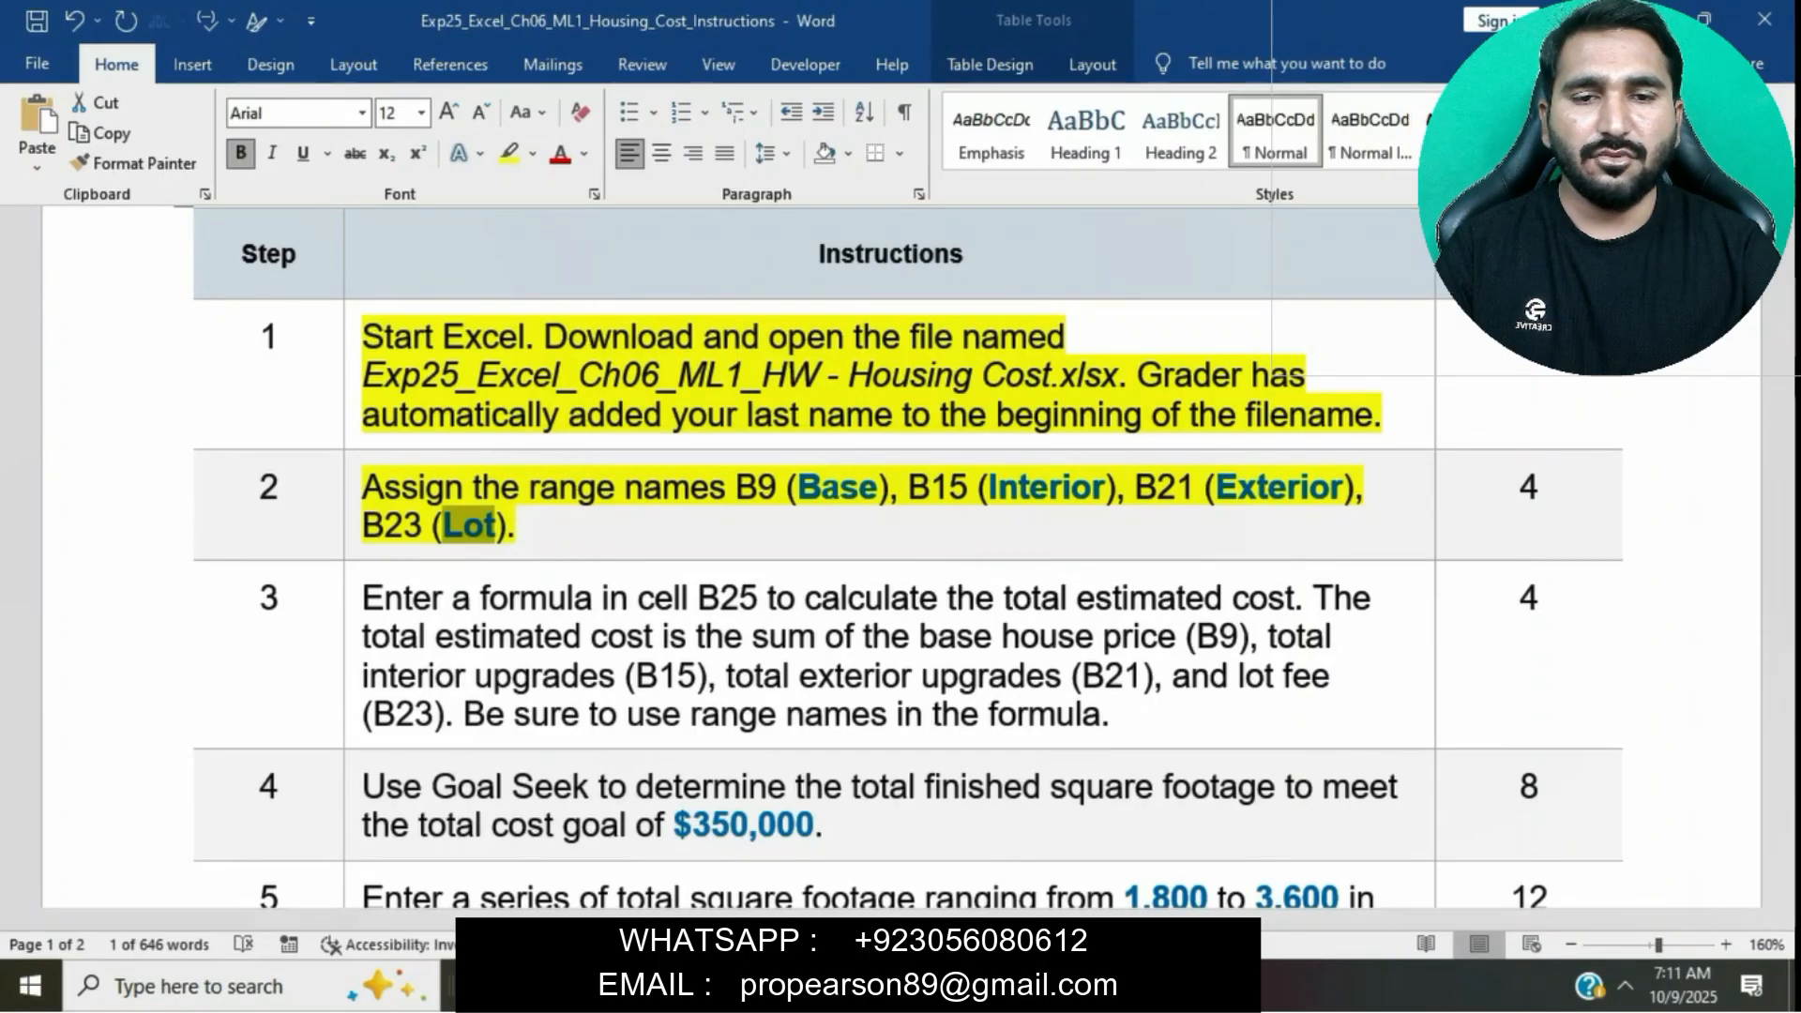
{"action": "key", "text": "alt+Tab"}
{"action": "scroll", "coordinate": [446, 731], "scroll_direction": "down", "scroll_amount": 1}
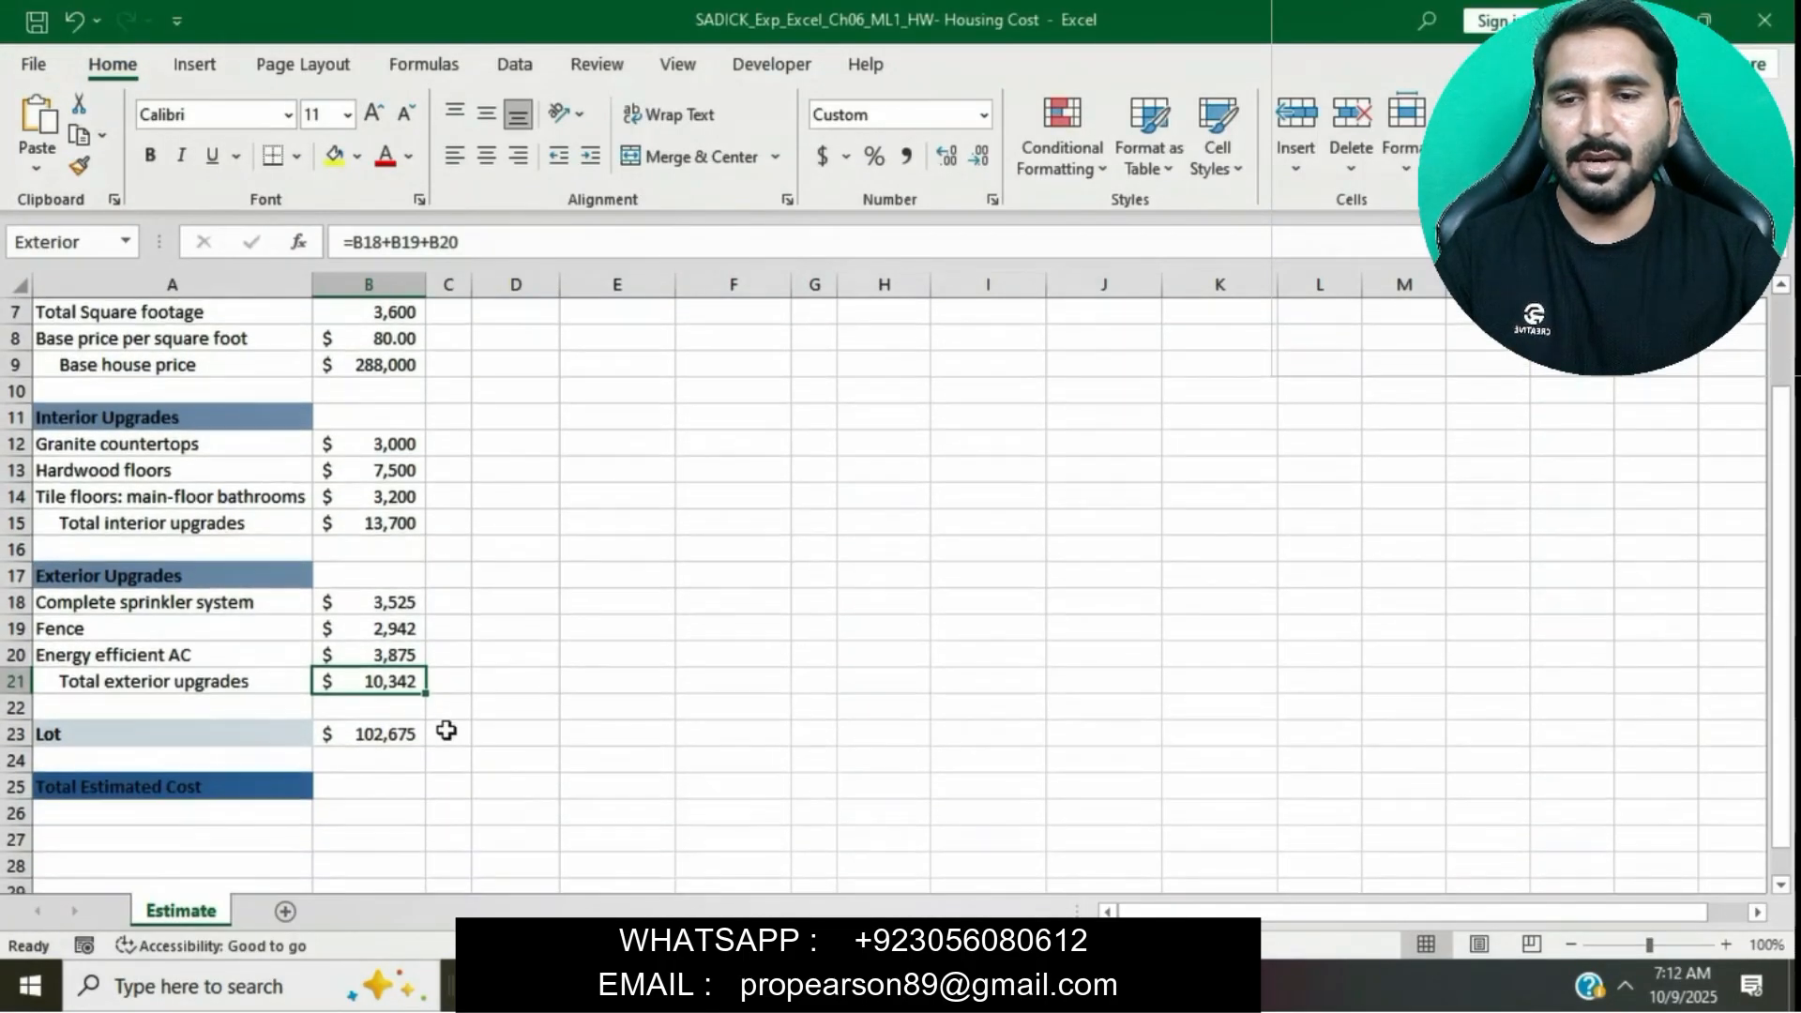
{"action": "left_click", "coordinate": [362, 733]}
{"action": "left_click", "coordinate": [85, 242]}
{"action": "type", "text": "Lot"}
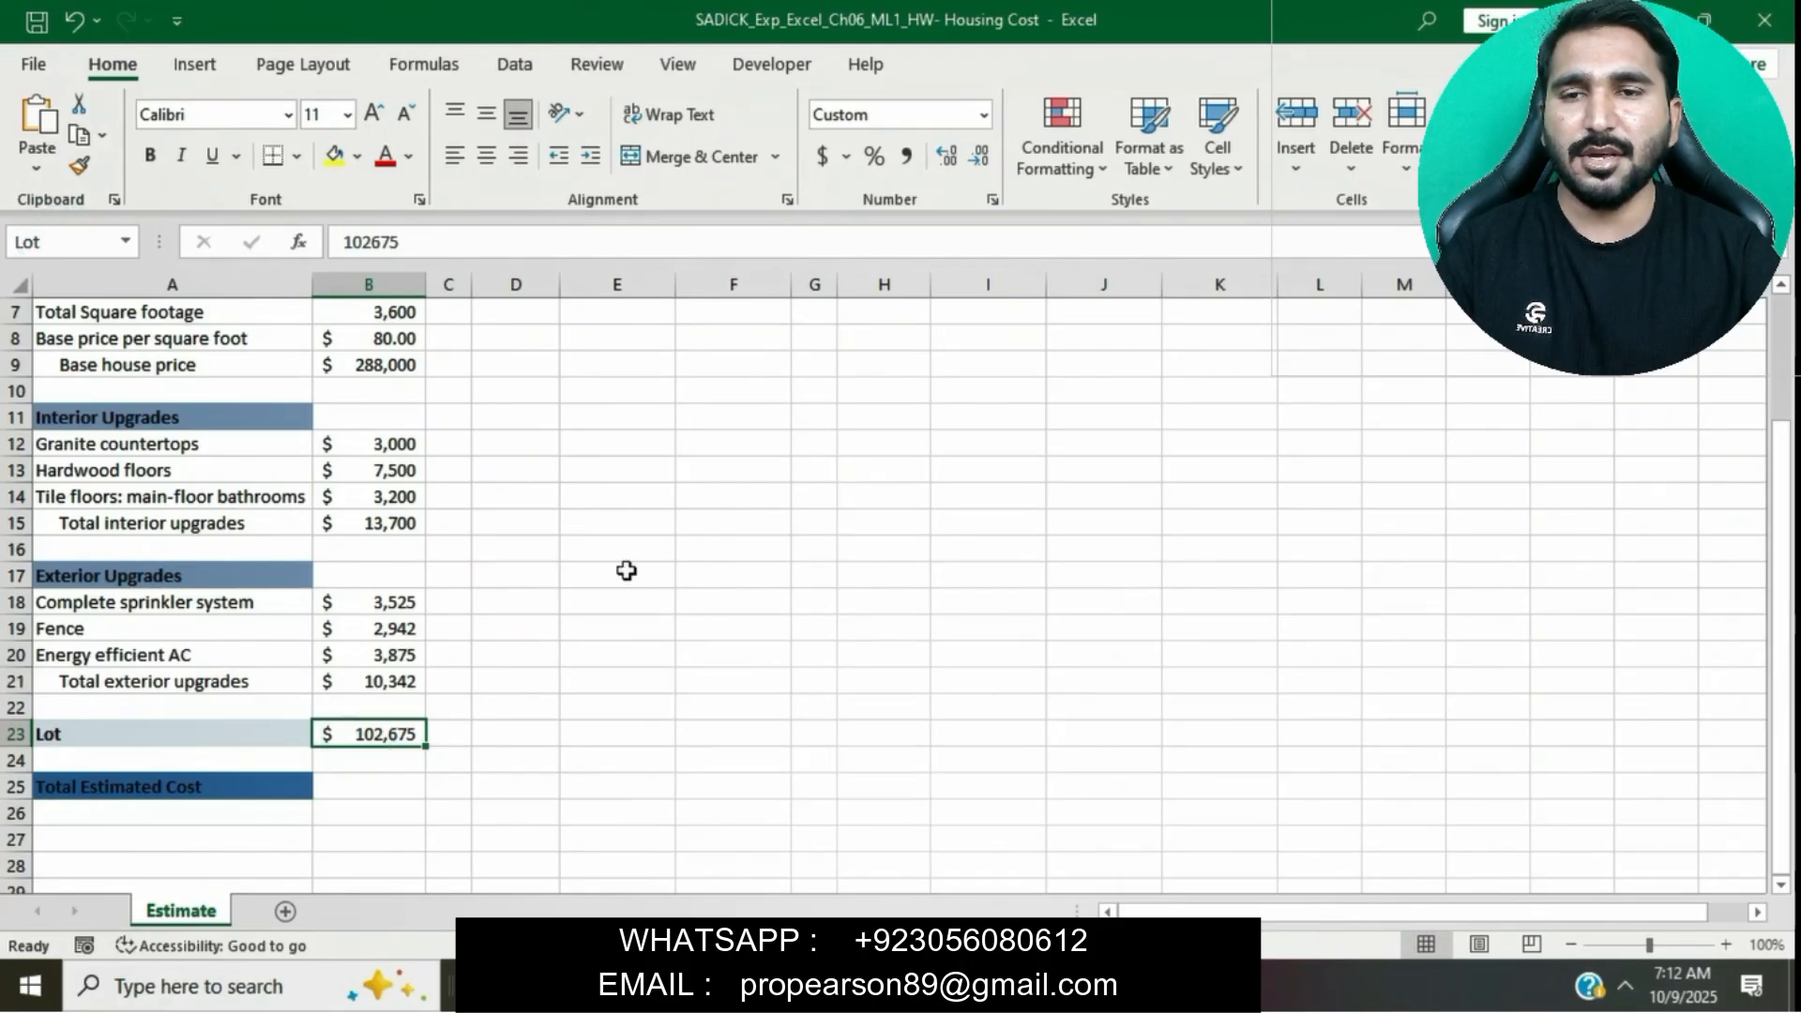
- Highlight the step 3 instruction text yellow in the instructions document
{"action": "key", "text": "alt+Tab"}
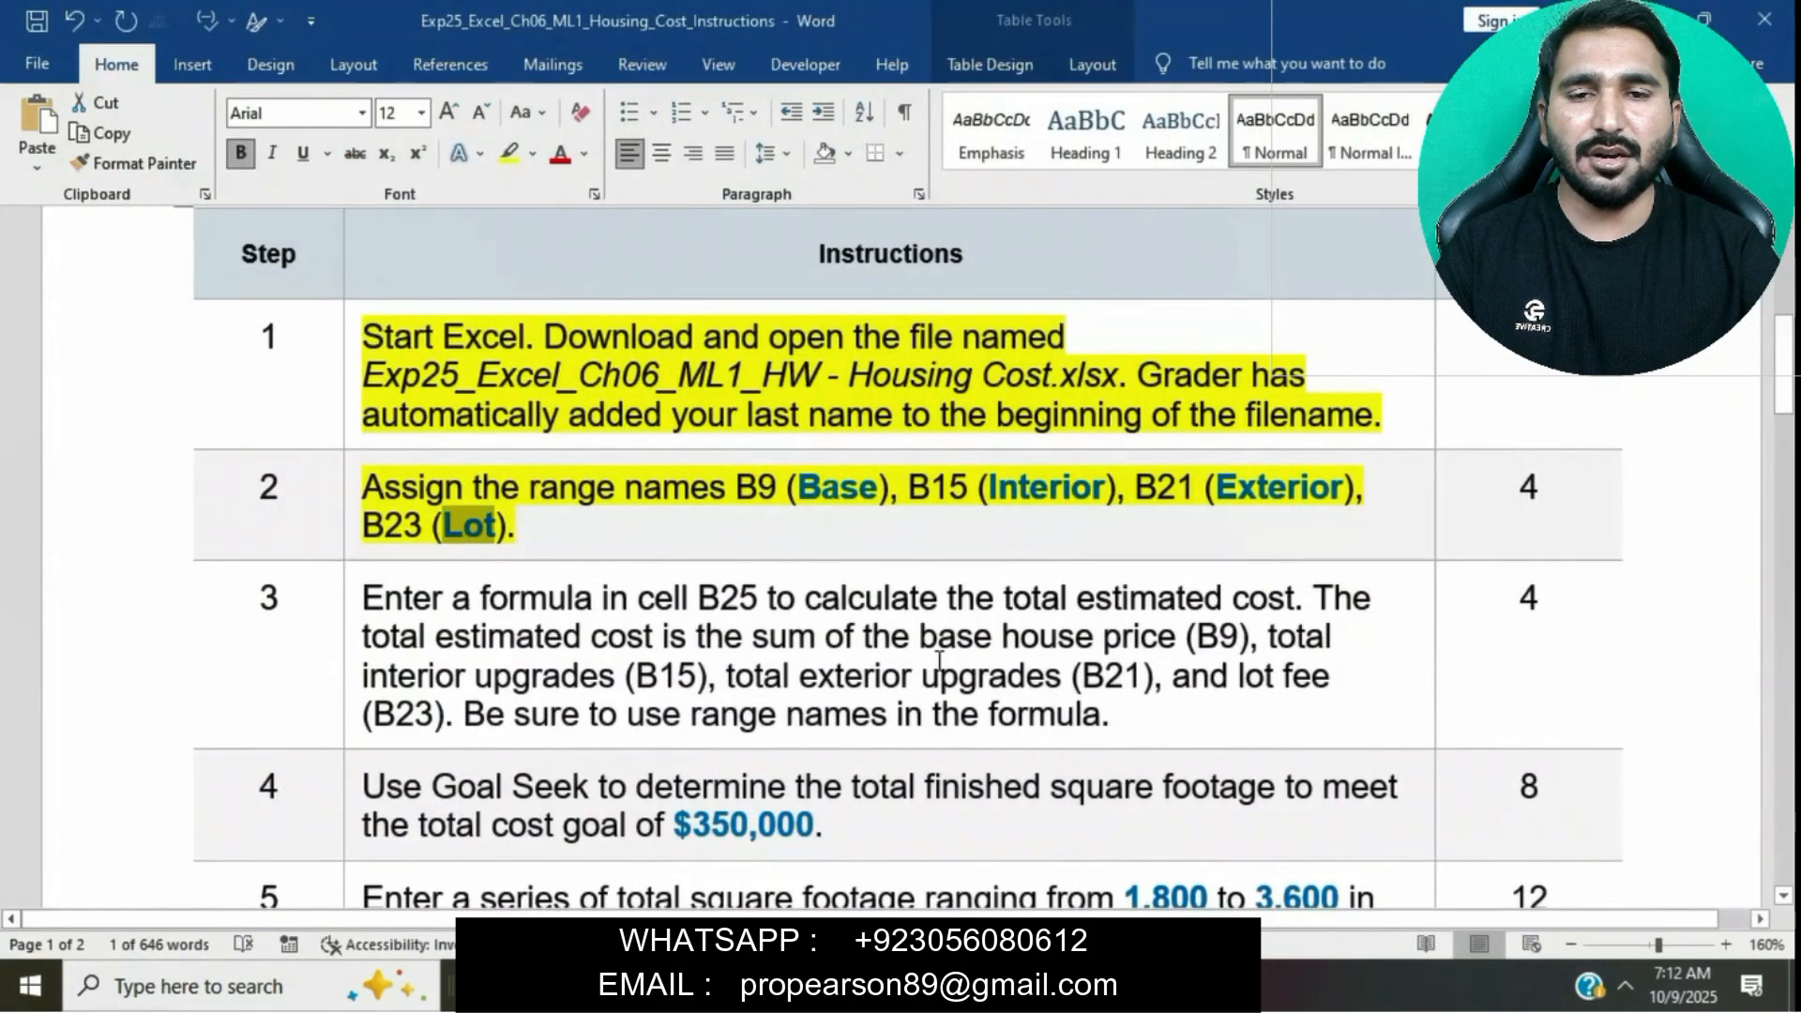
{"action": "scroll", "coordinate": [910, 551], "scroll_direction": "down", "scroll_amount": 1}
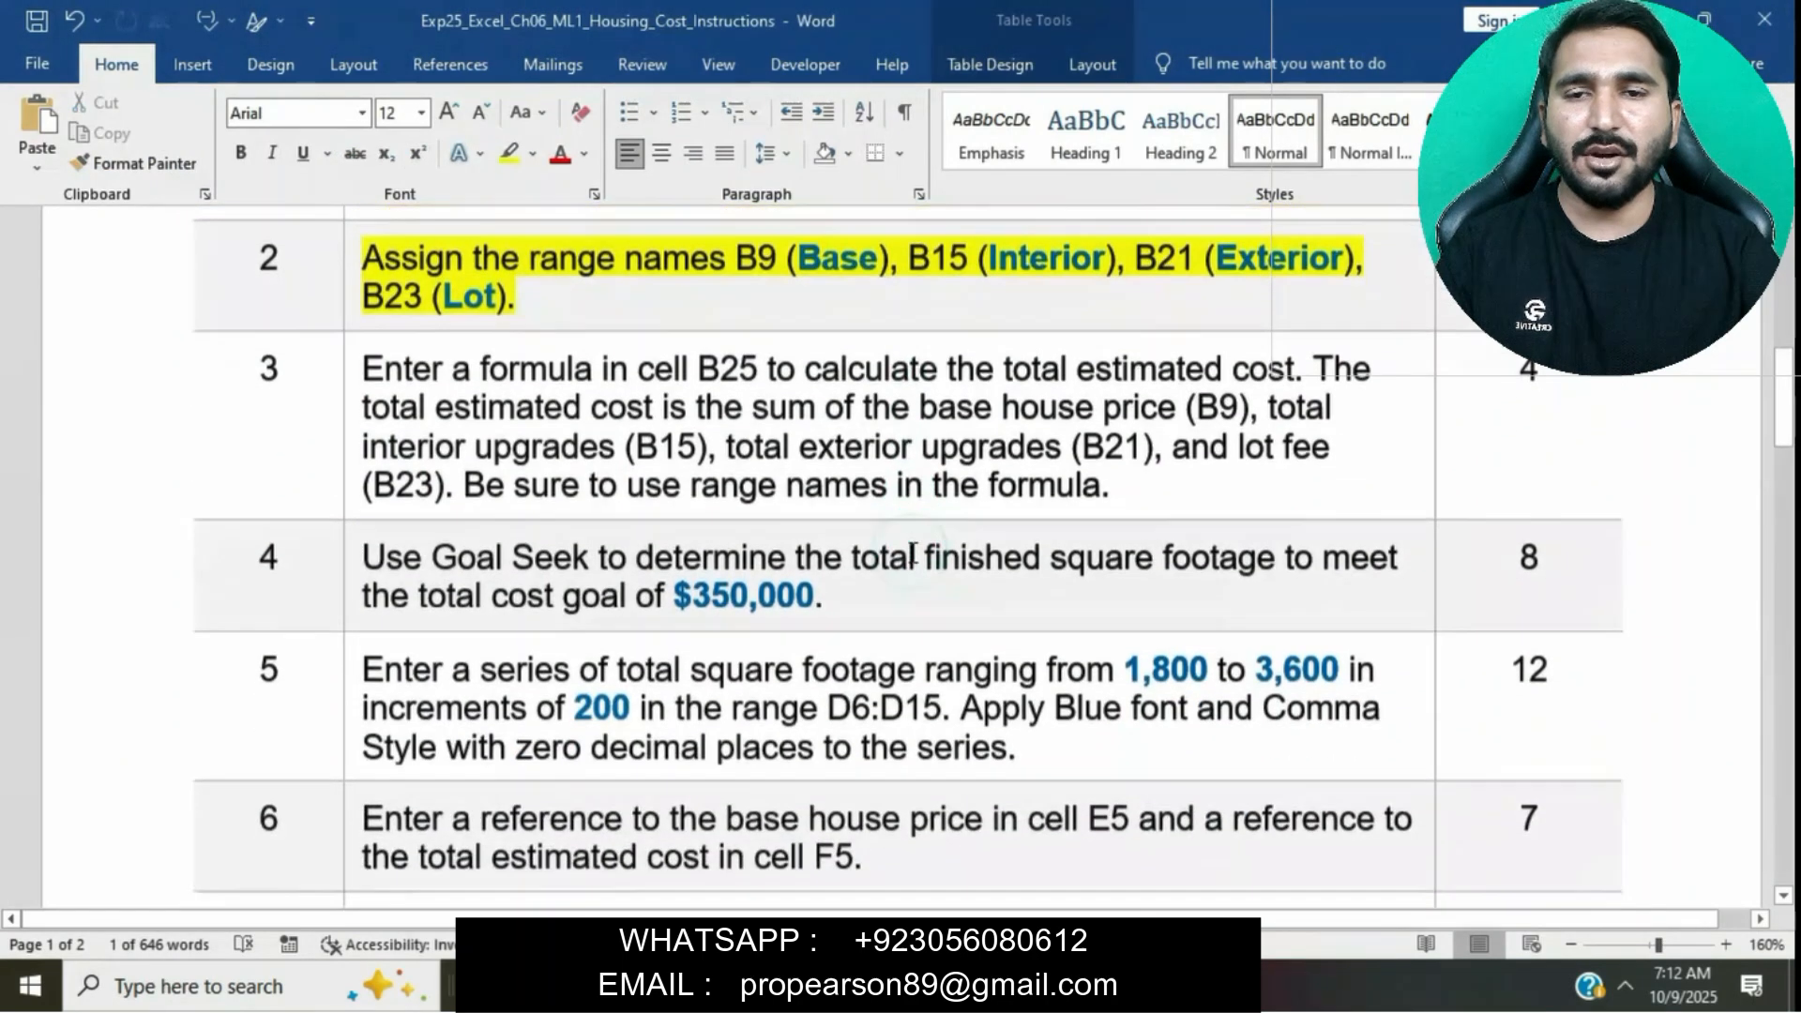
{"action": "left_click", "coordinate": [355, 378]}
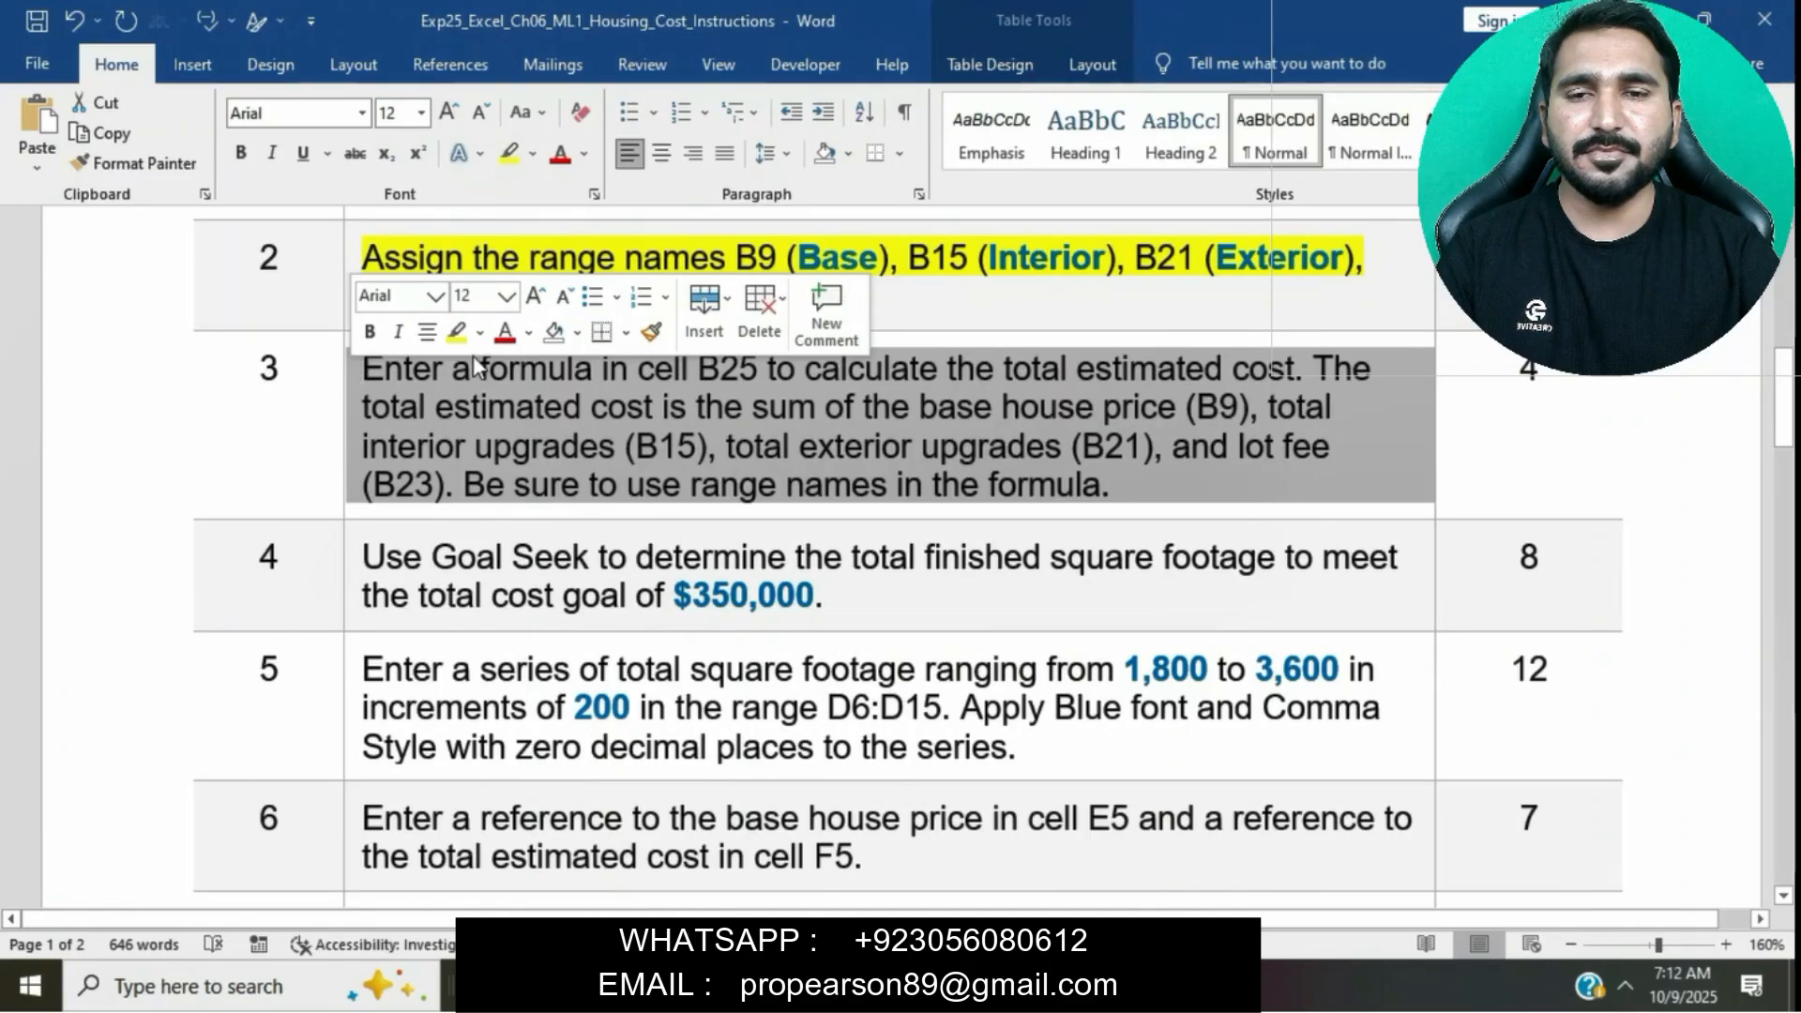
{"action": "left_click", "coordinate": [457, 332]}
{"action": "left_click", "coordinate": [569, 445]}
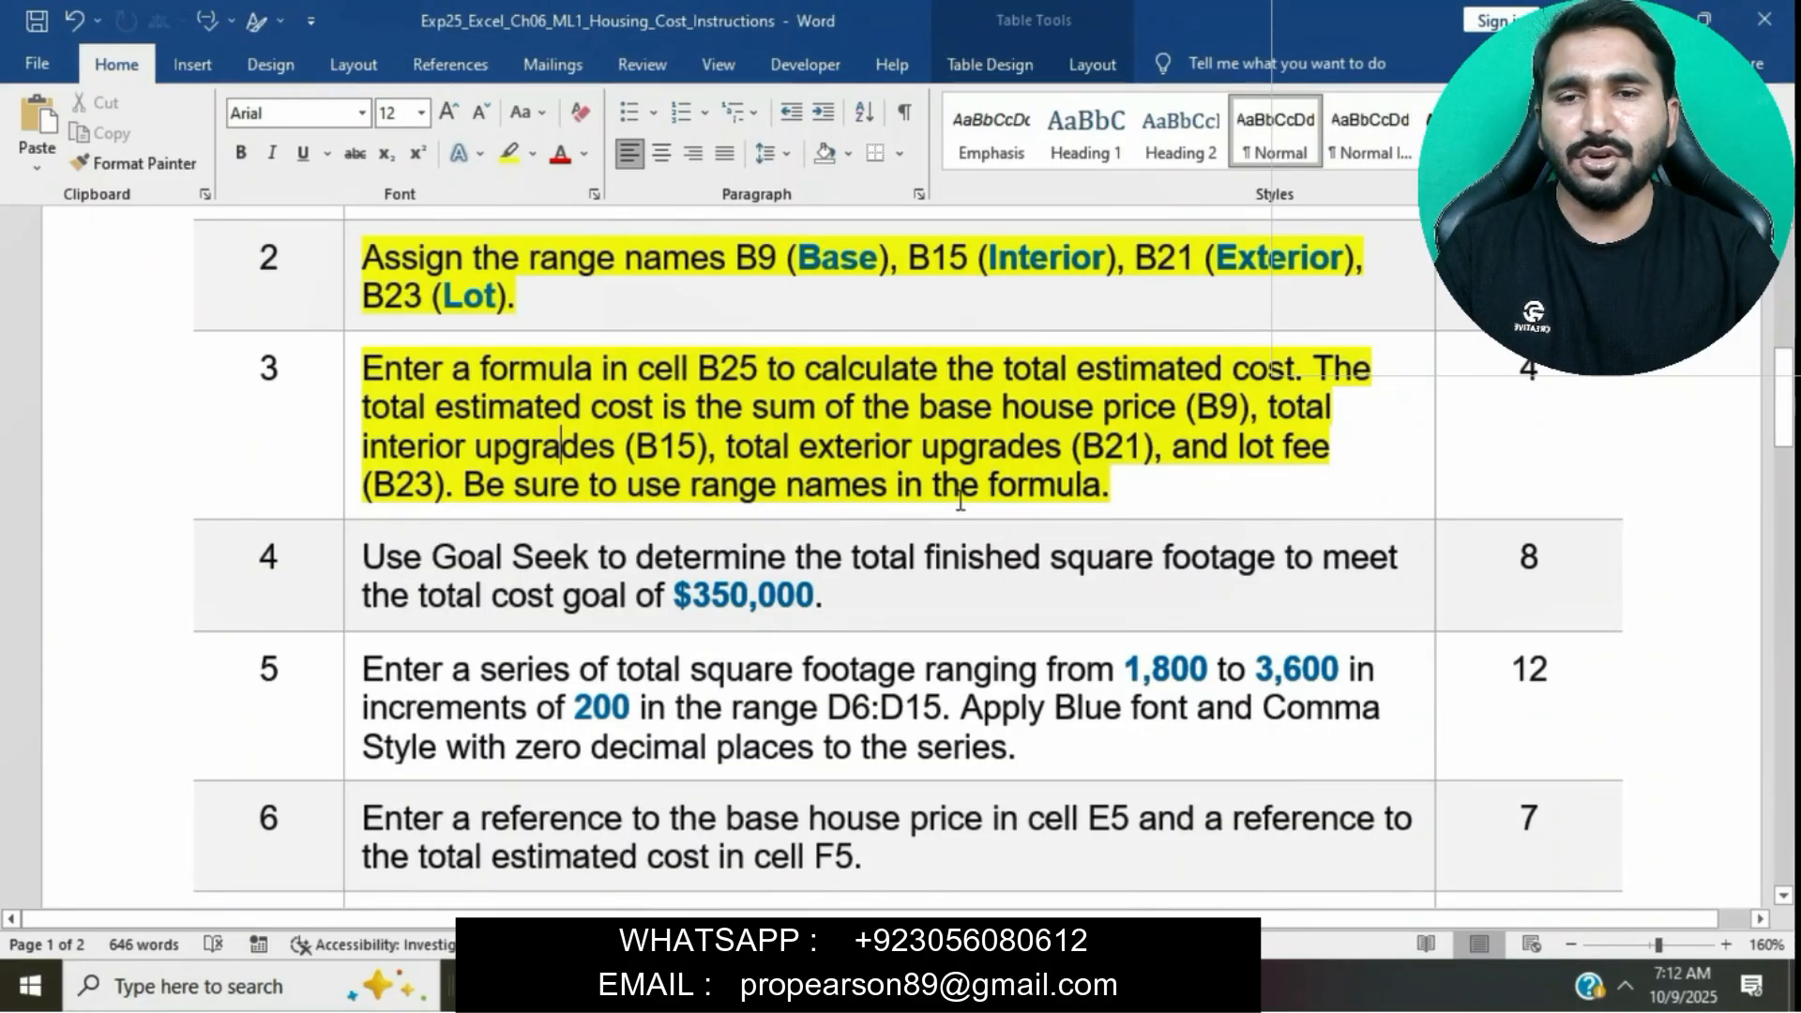
- Enter the formula =Base+Interior+Exterior+Lot in cell B25 to calculate the total estimated cost
{"action": "key", "text": "alt+Tab"}
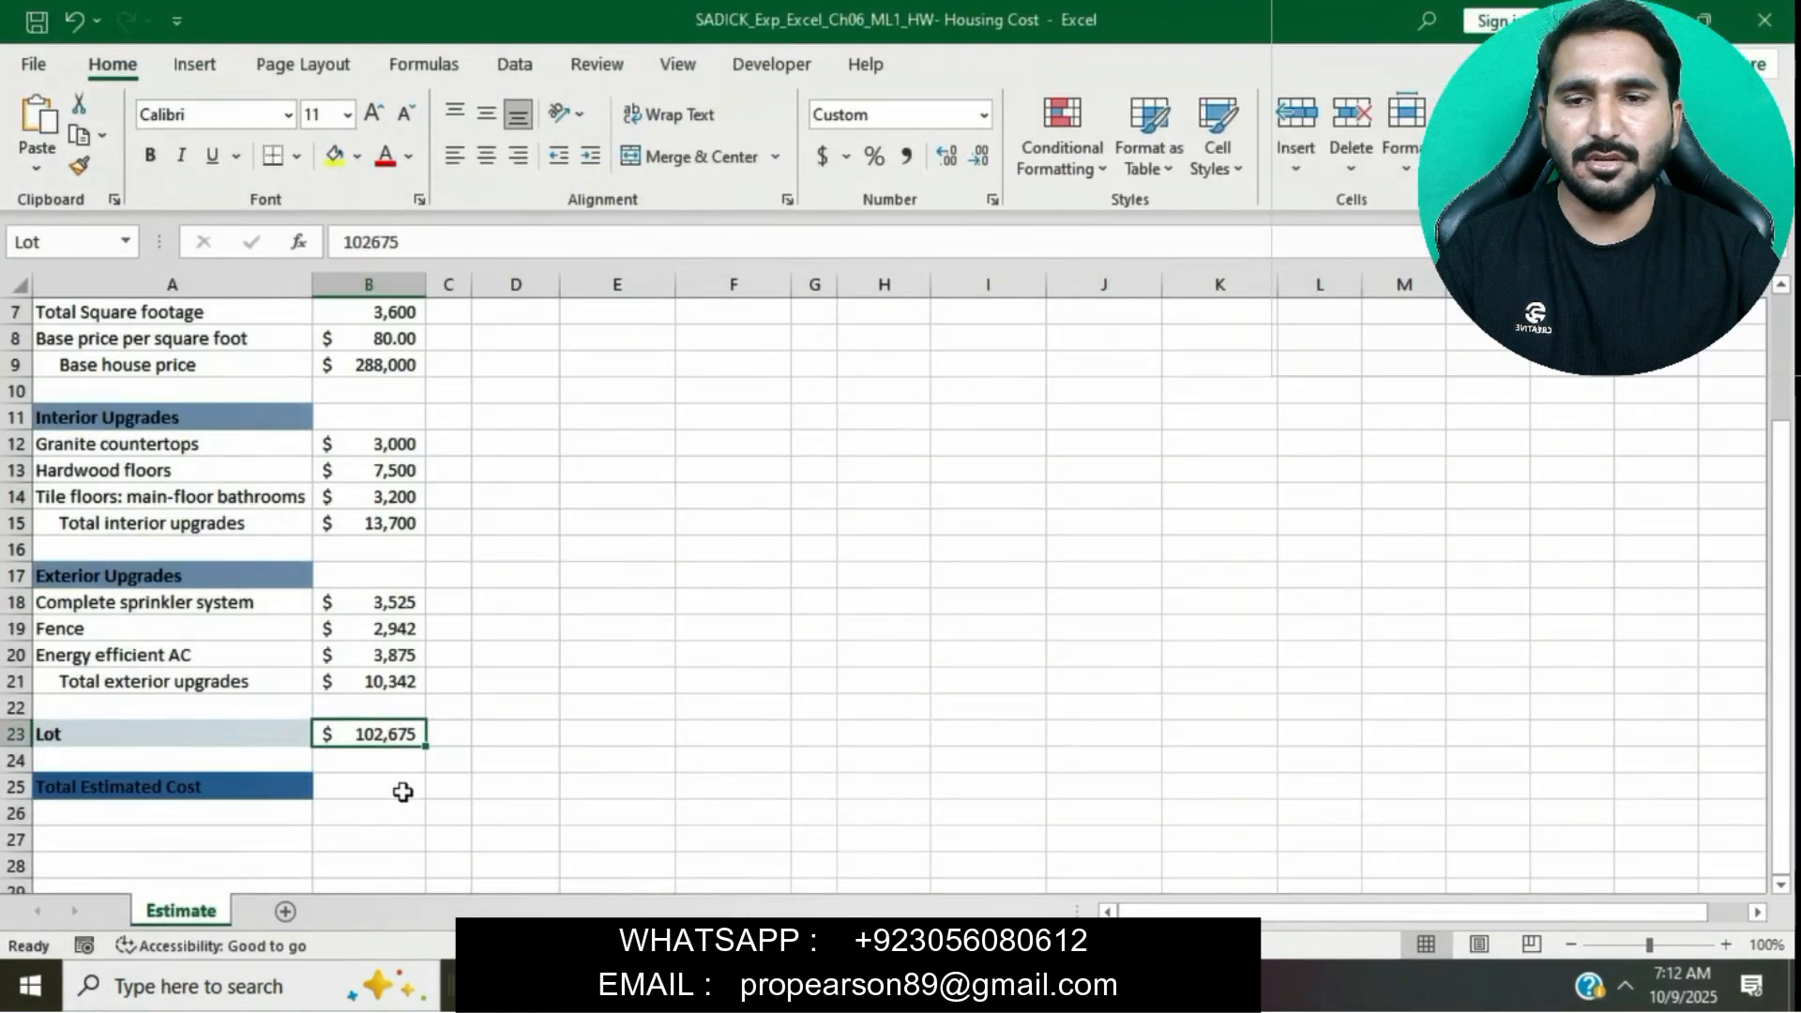
{"action": "left_click", "coordinate": [400, 791]}
{"action": "key", "text": "alt+Tab"}
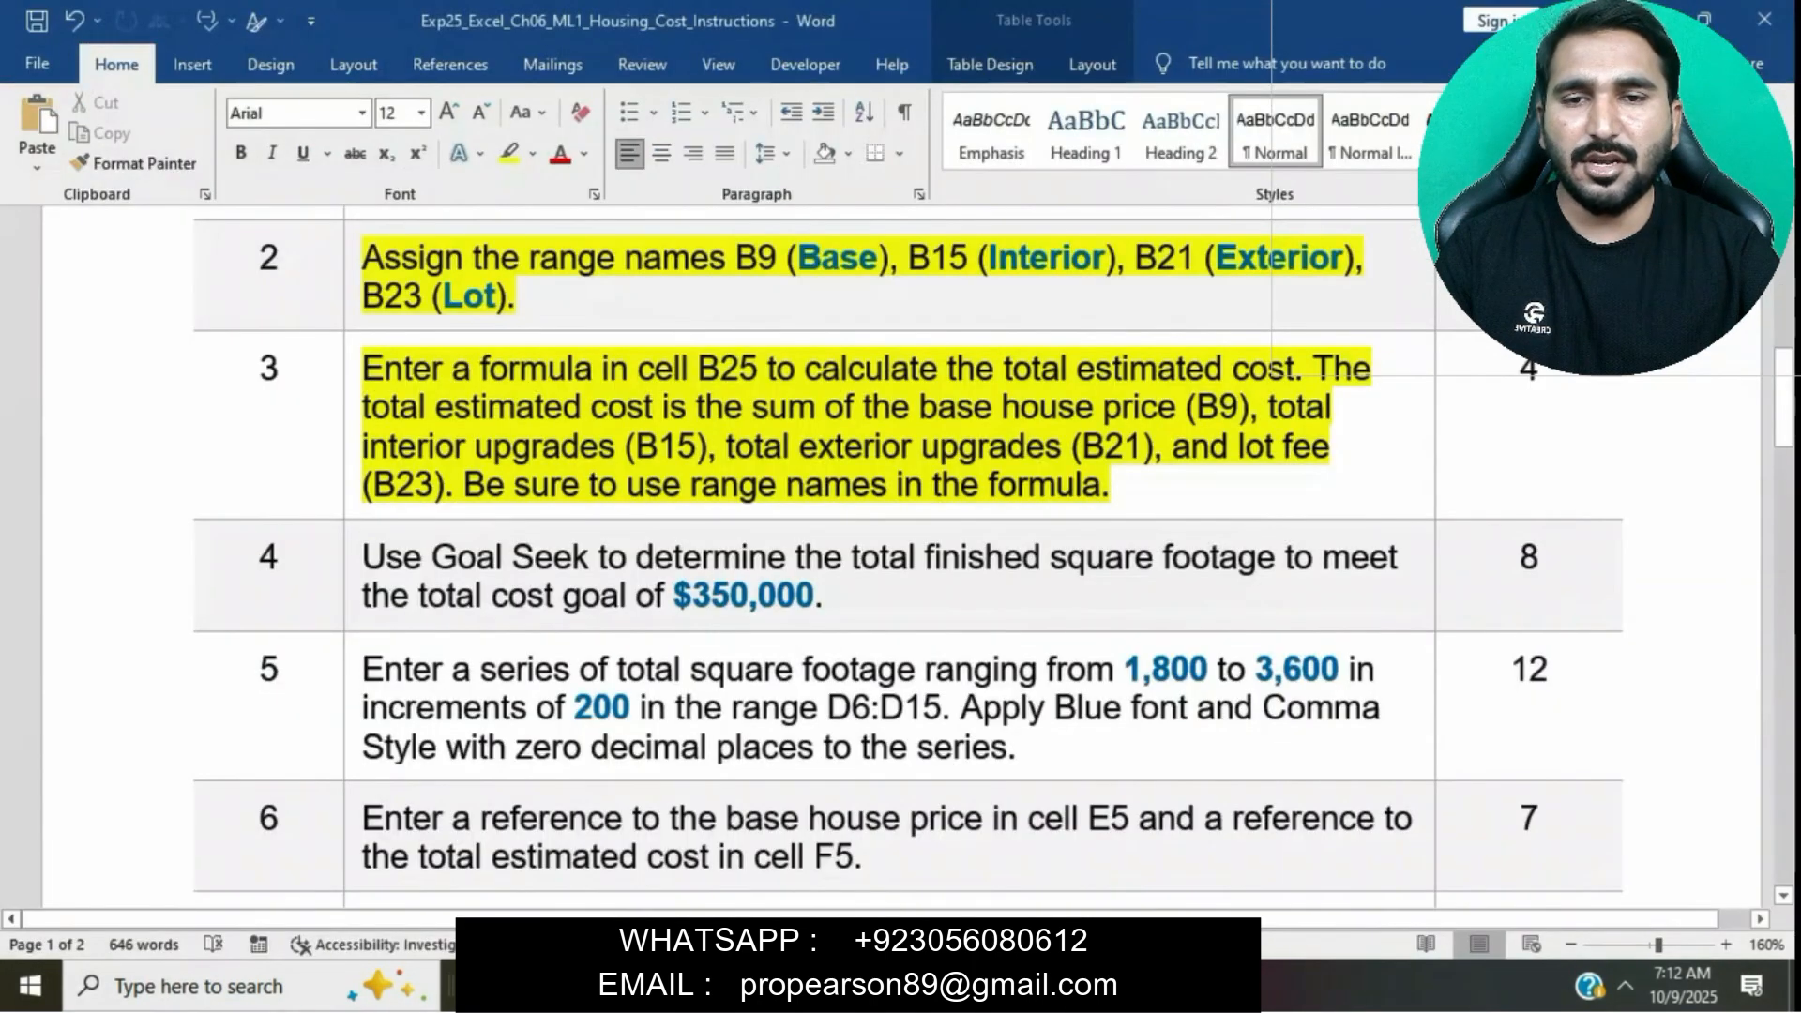
{"action": "key", "text": "alt+Tab"}
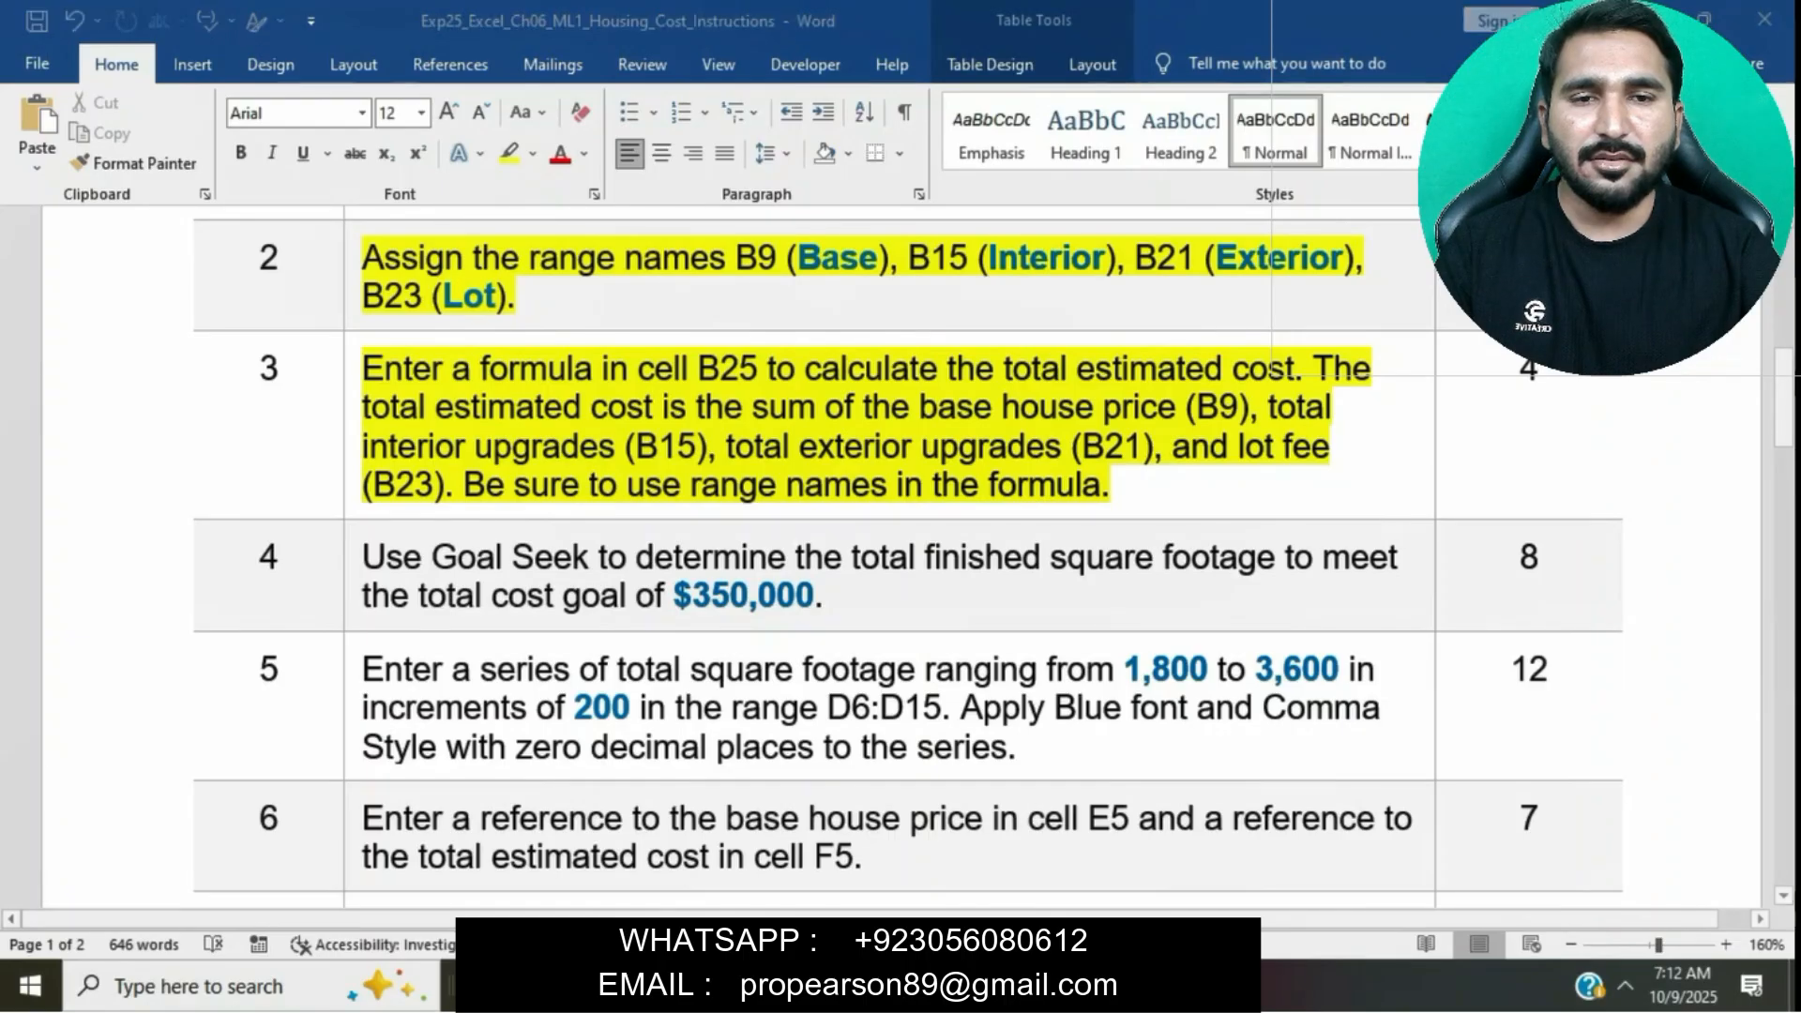
{"action": "type", "text": "="}
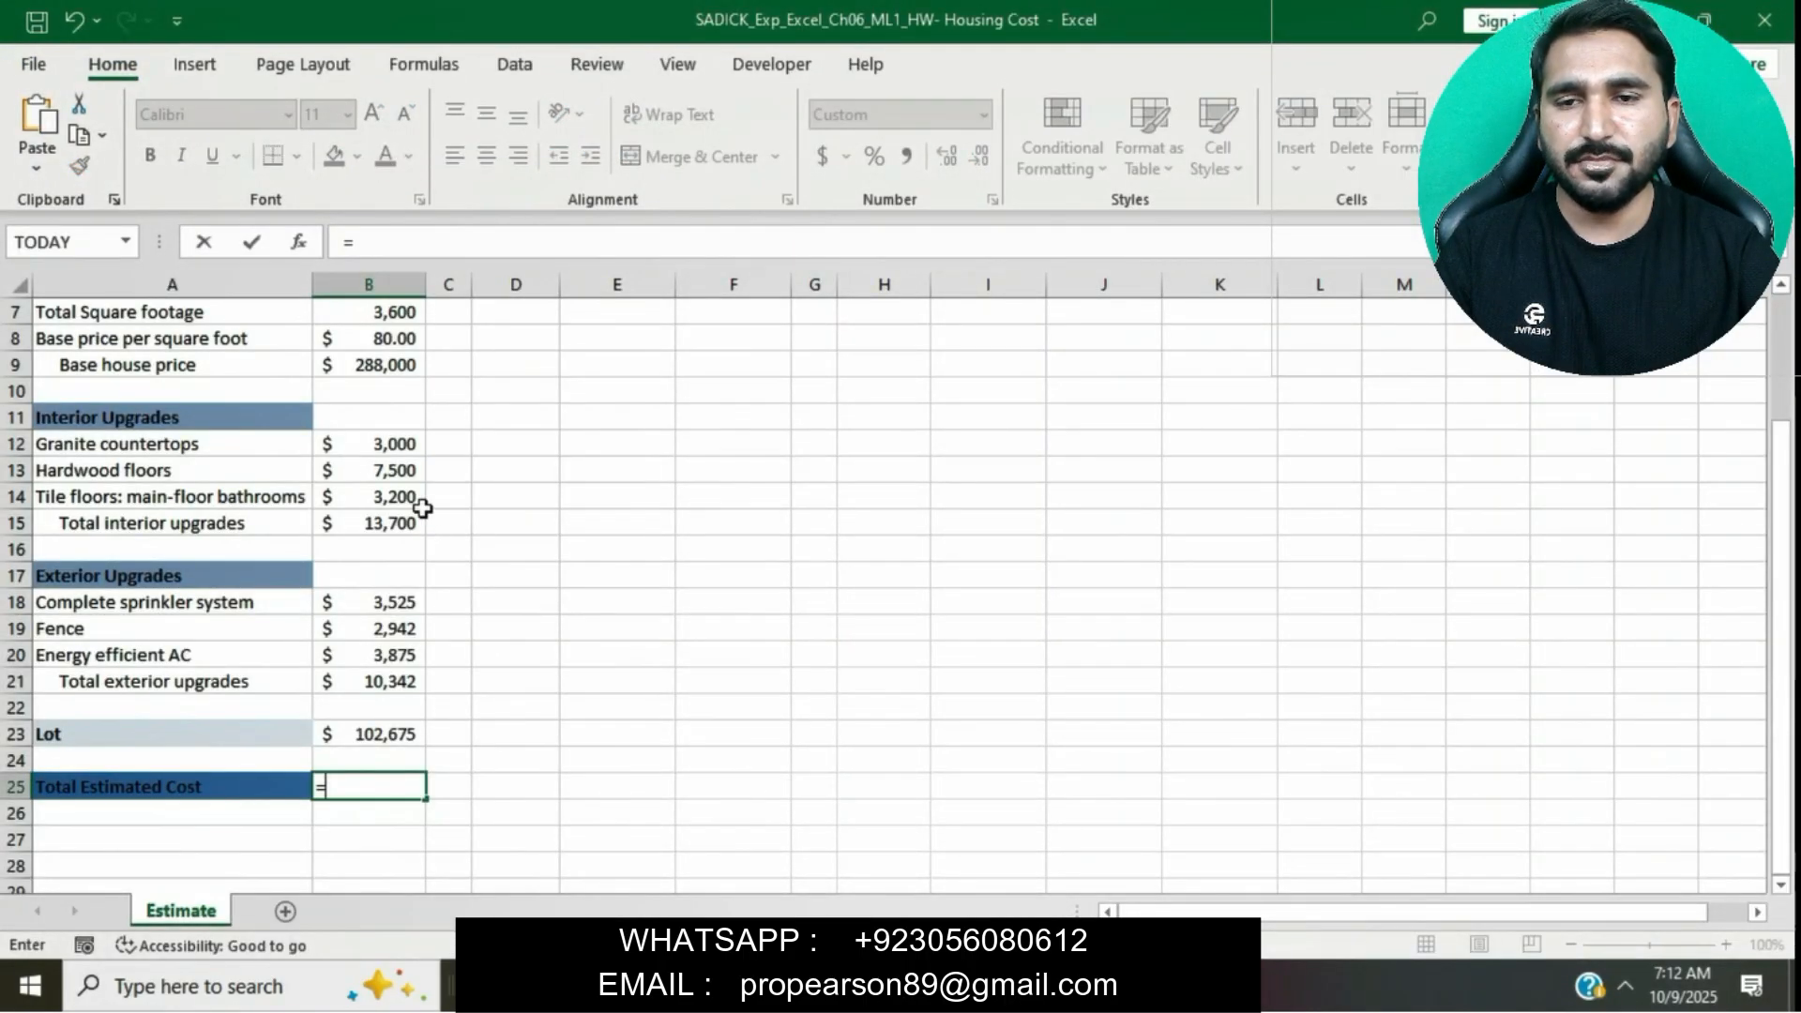
{"action": "left_click", "coordinate": [370, 365]}
{"action": "type", "text": "+"}
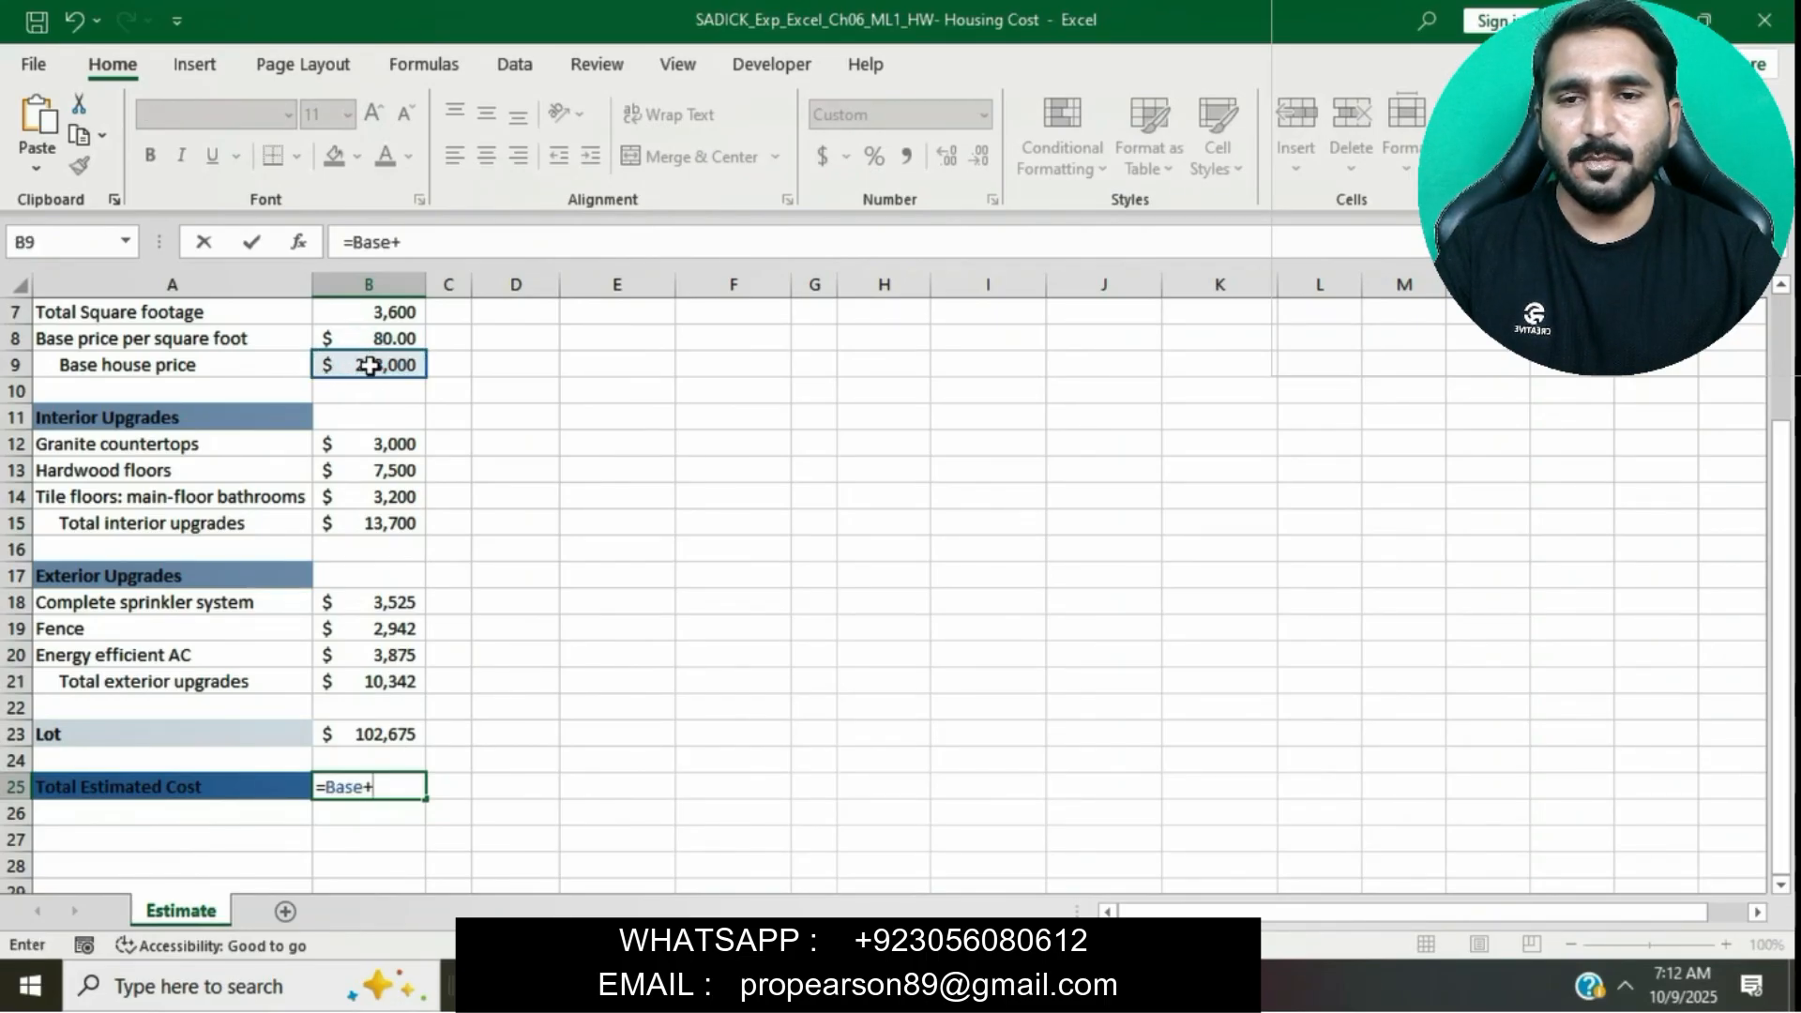
{"action": "left_click", "coordinate": [370, 517]}
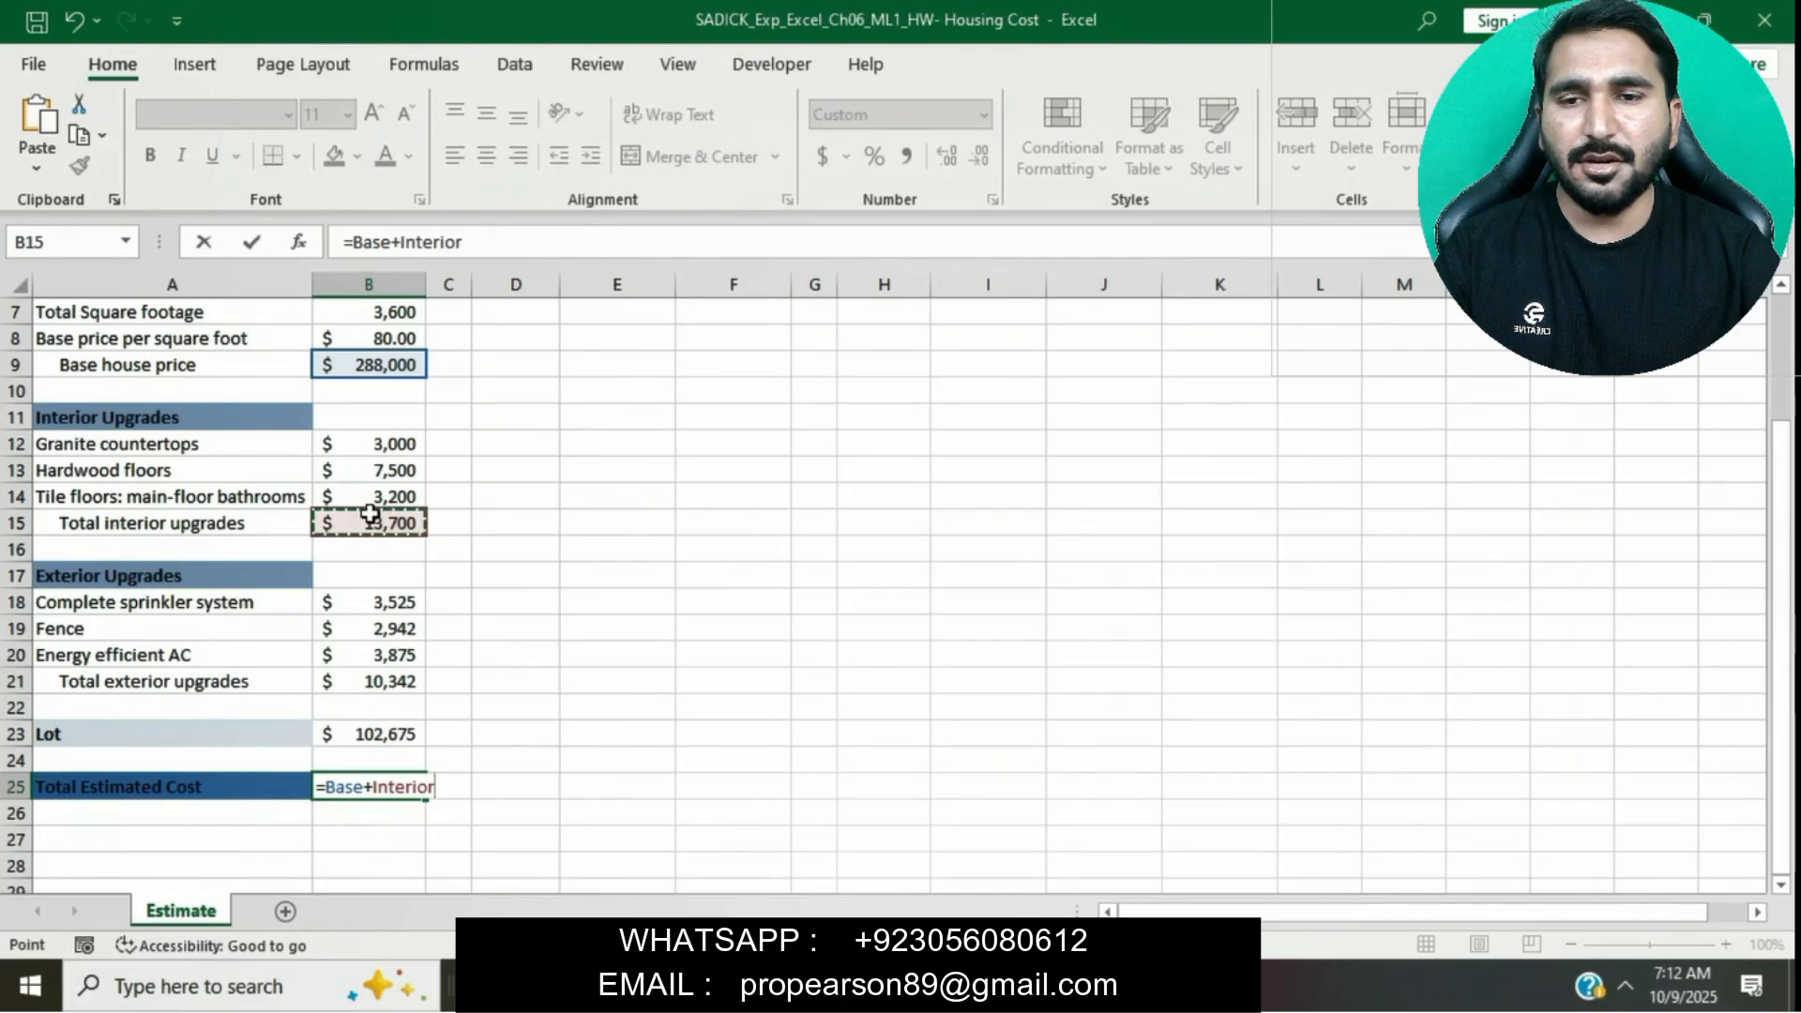
{"action": "type", "text": "+"}
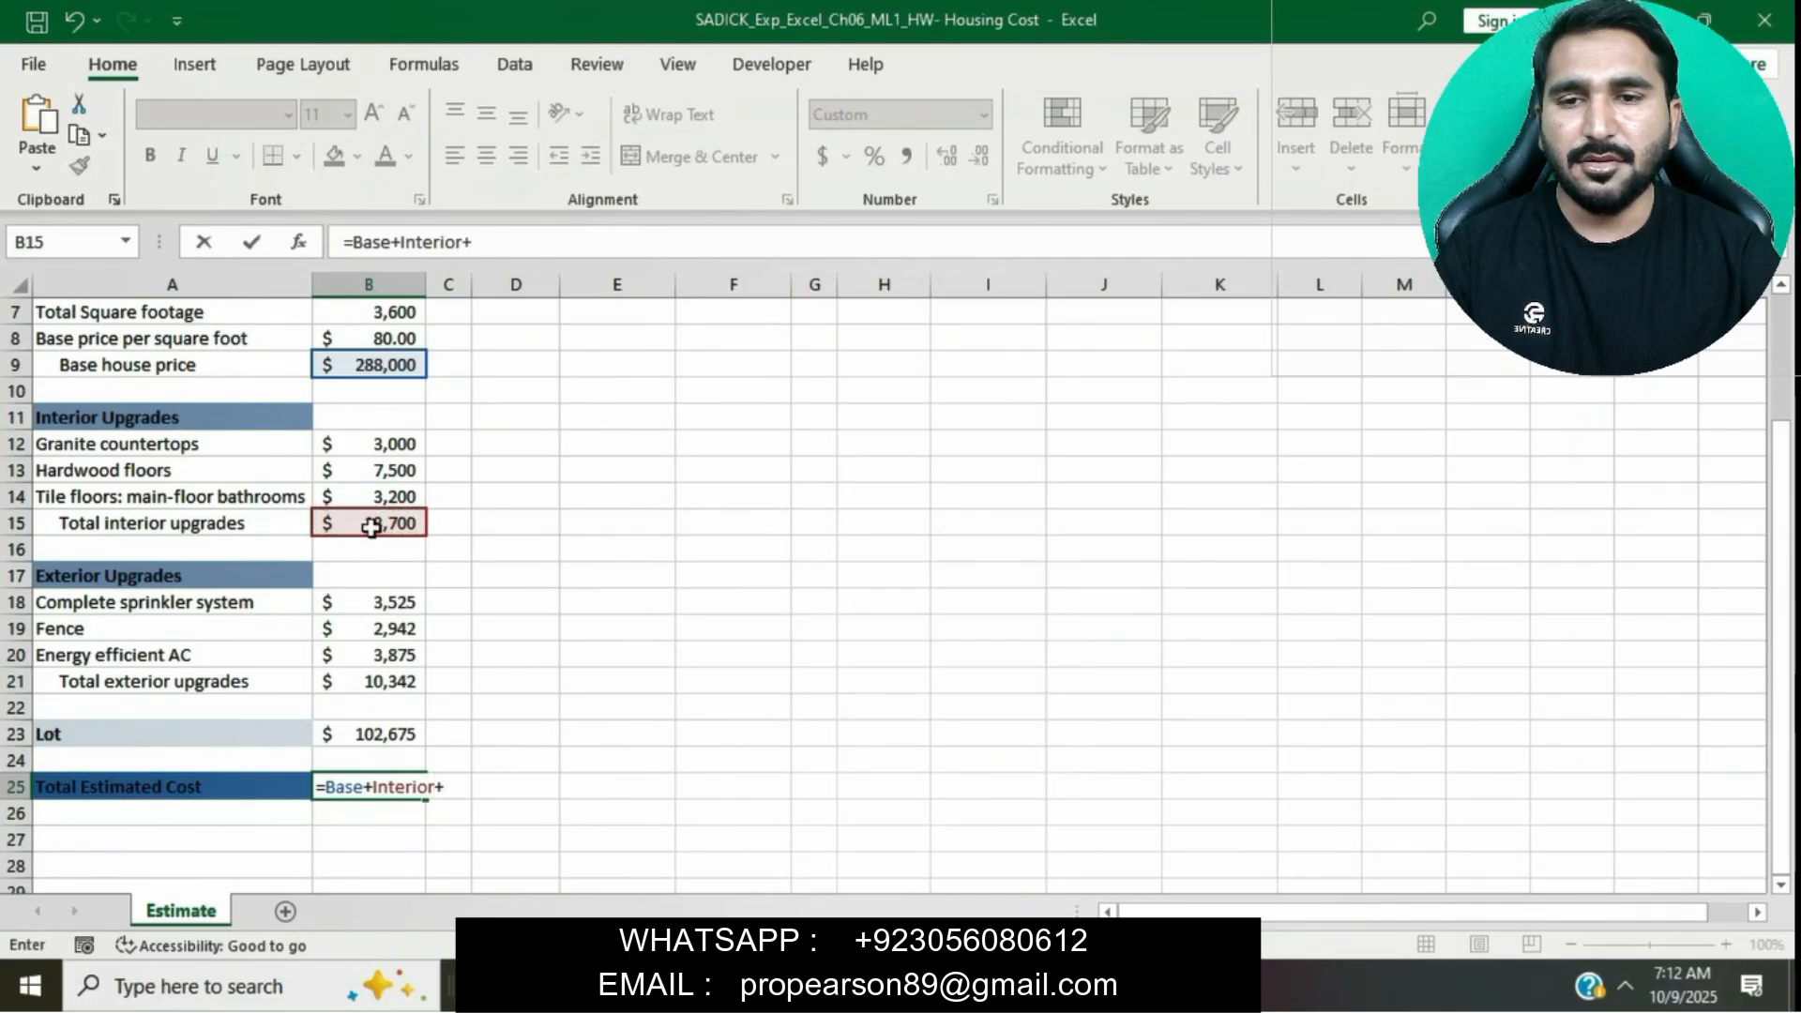
{"action": "left_click", "coordinate": [361, 677]}
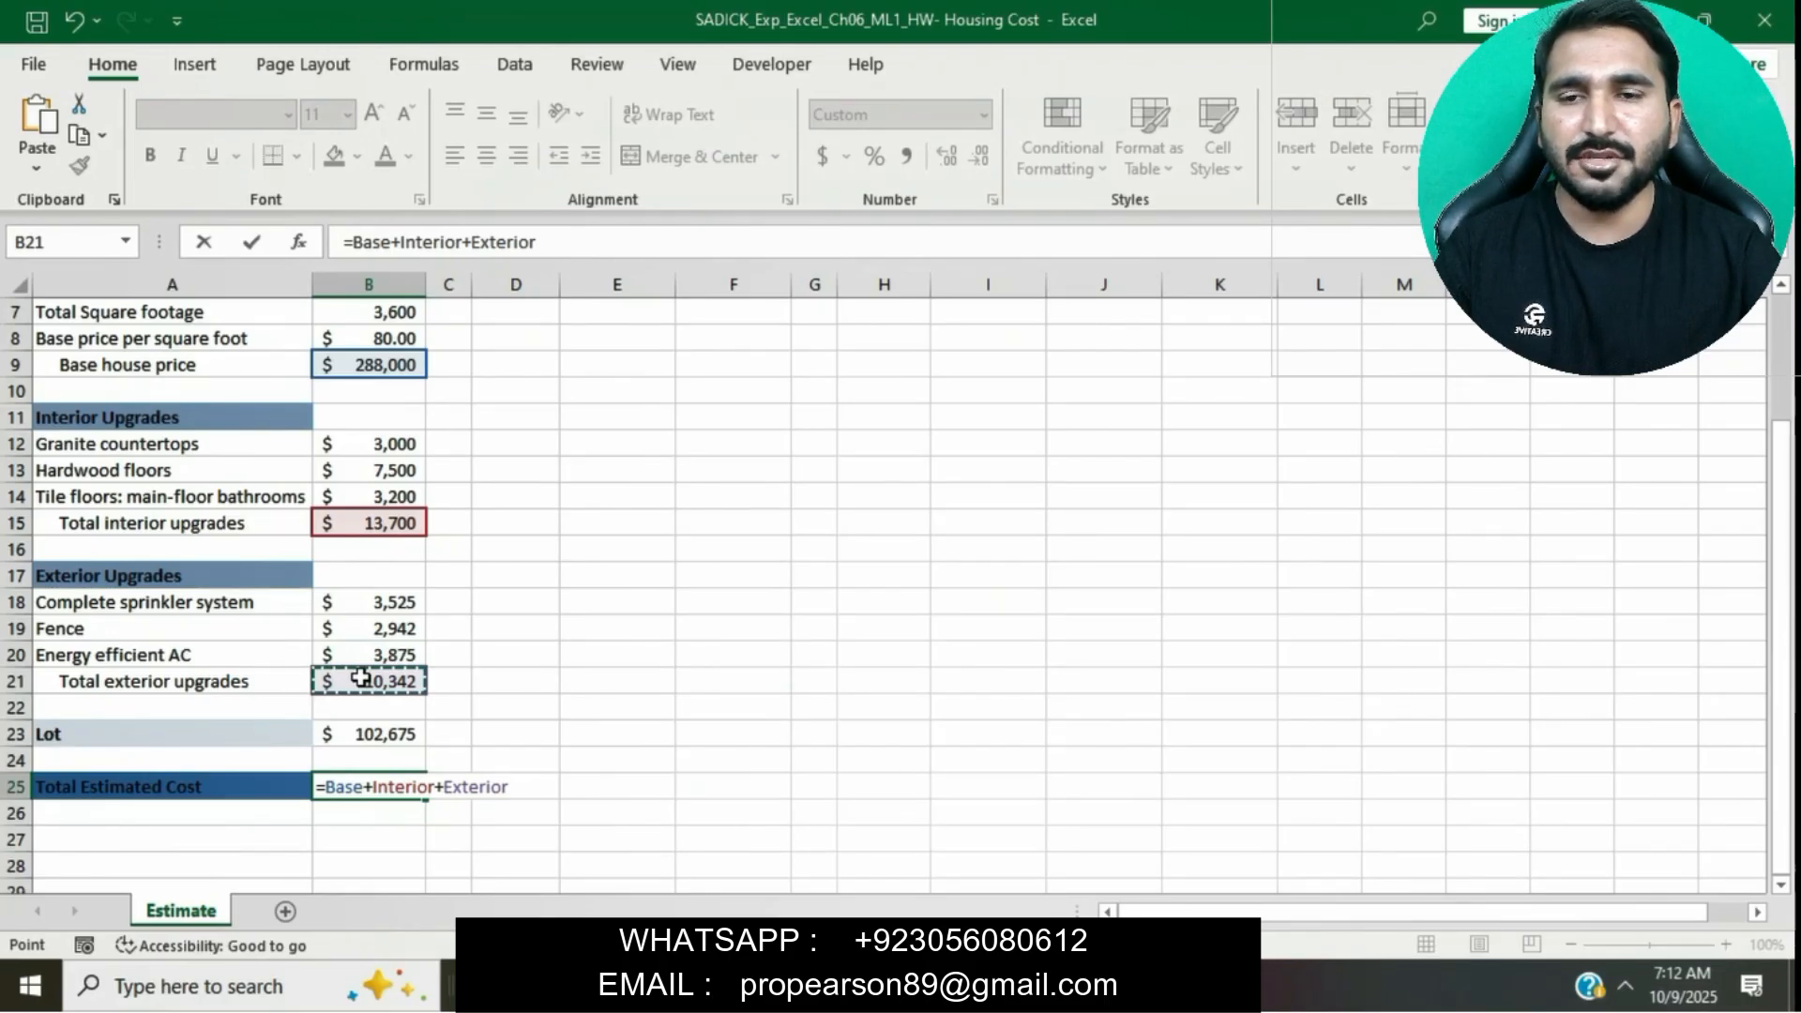
{"action": "type", "text": "+"}
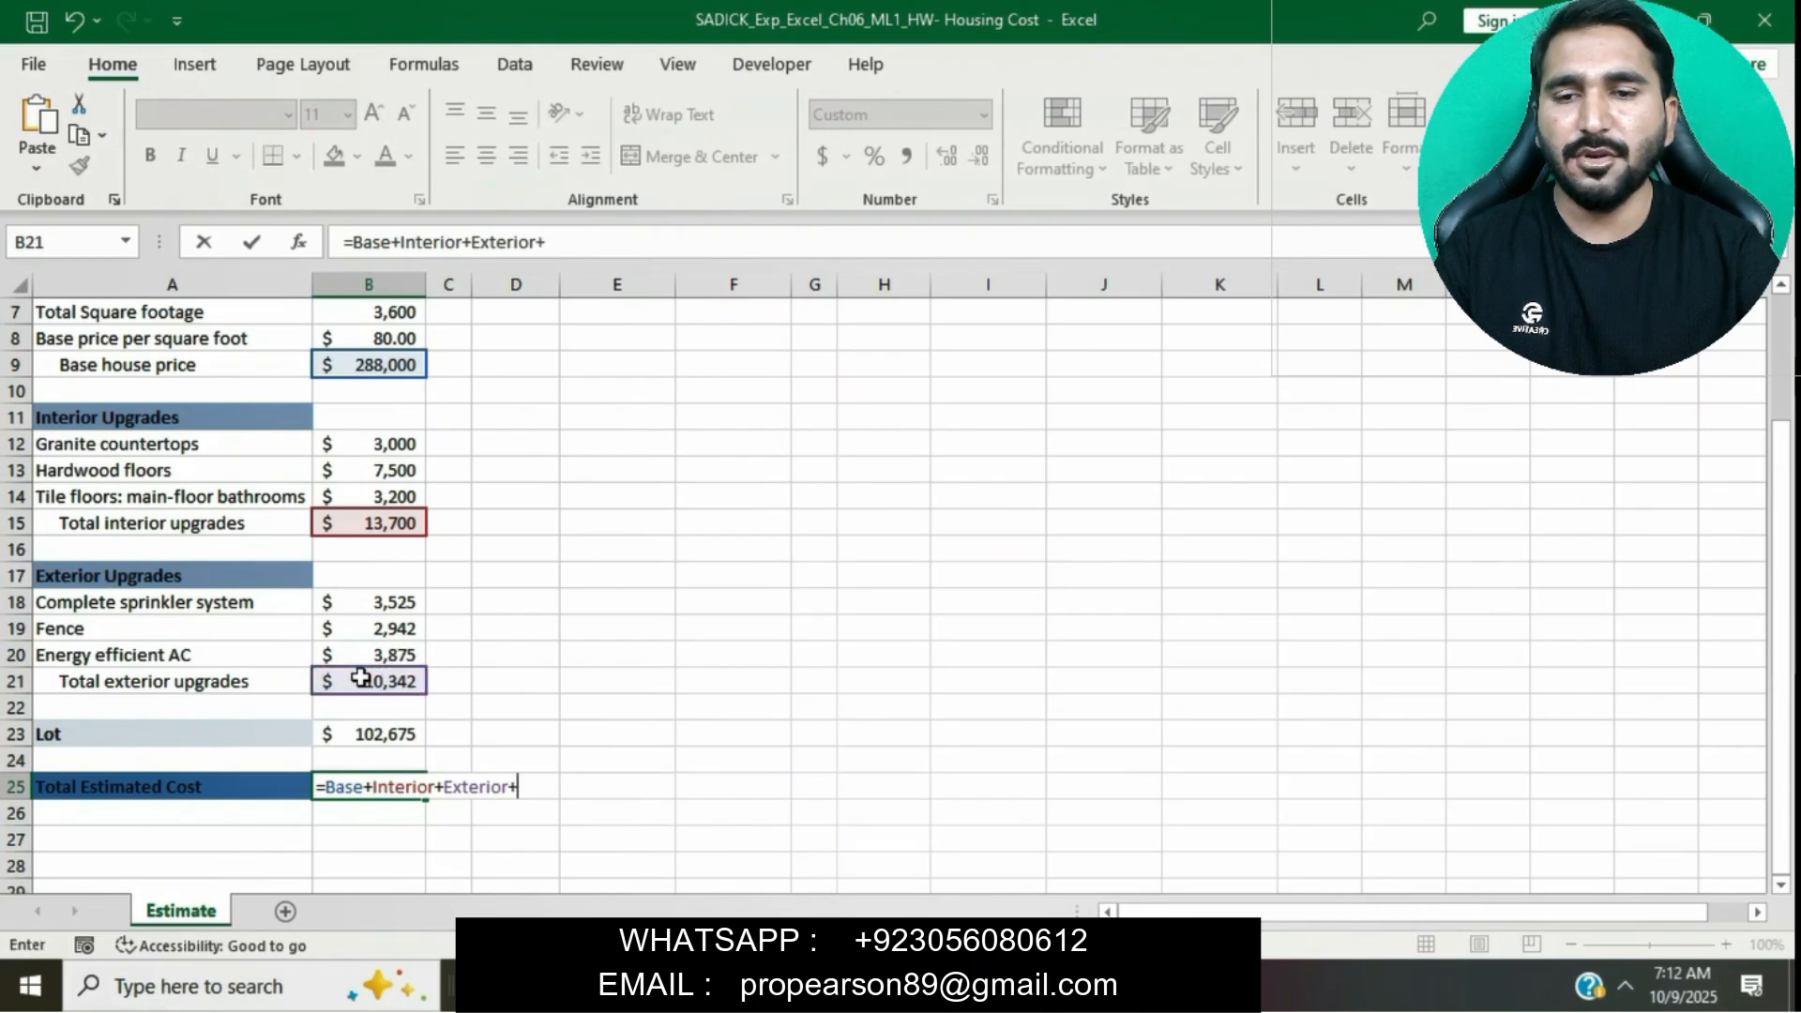
{"action": "left_click", "coordinate": [377, 734]}
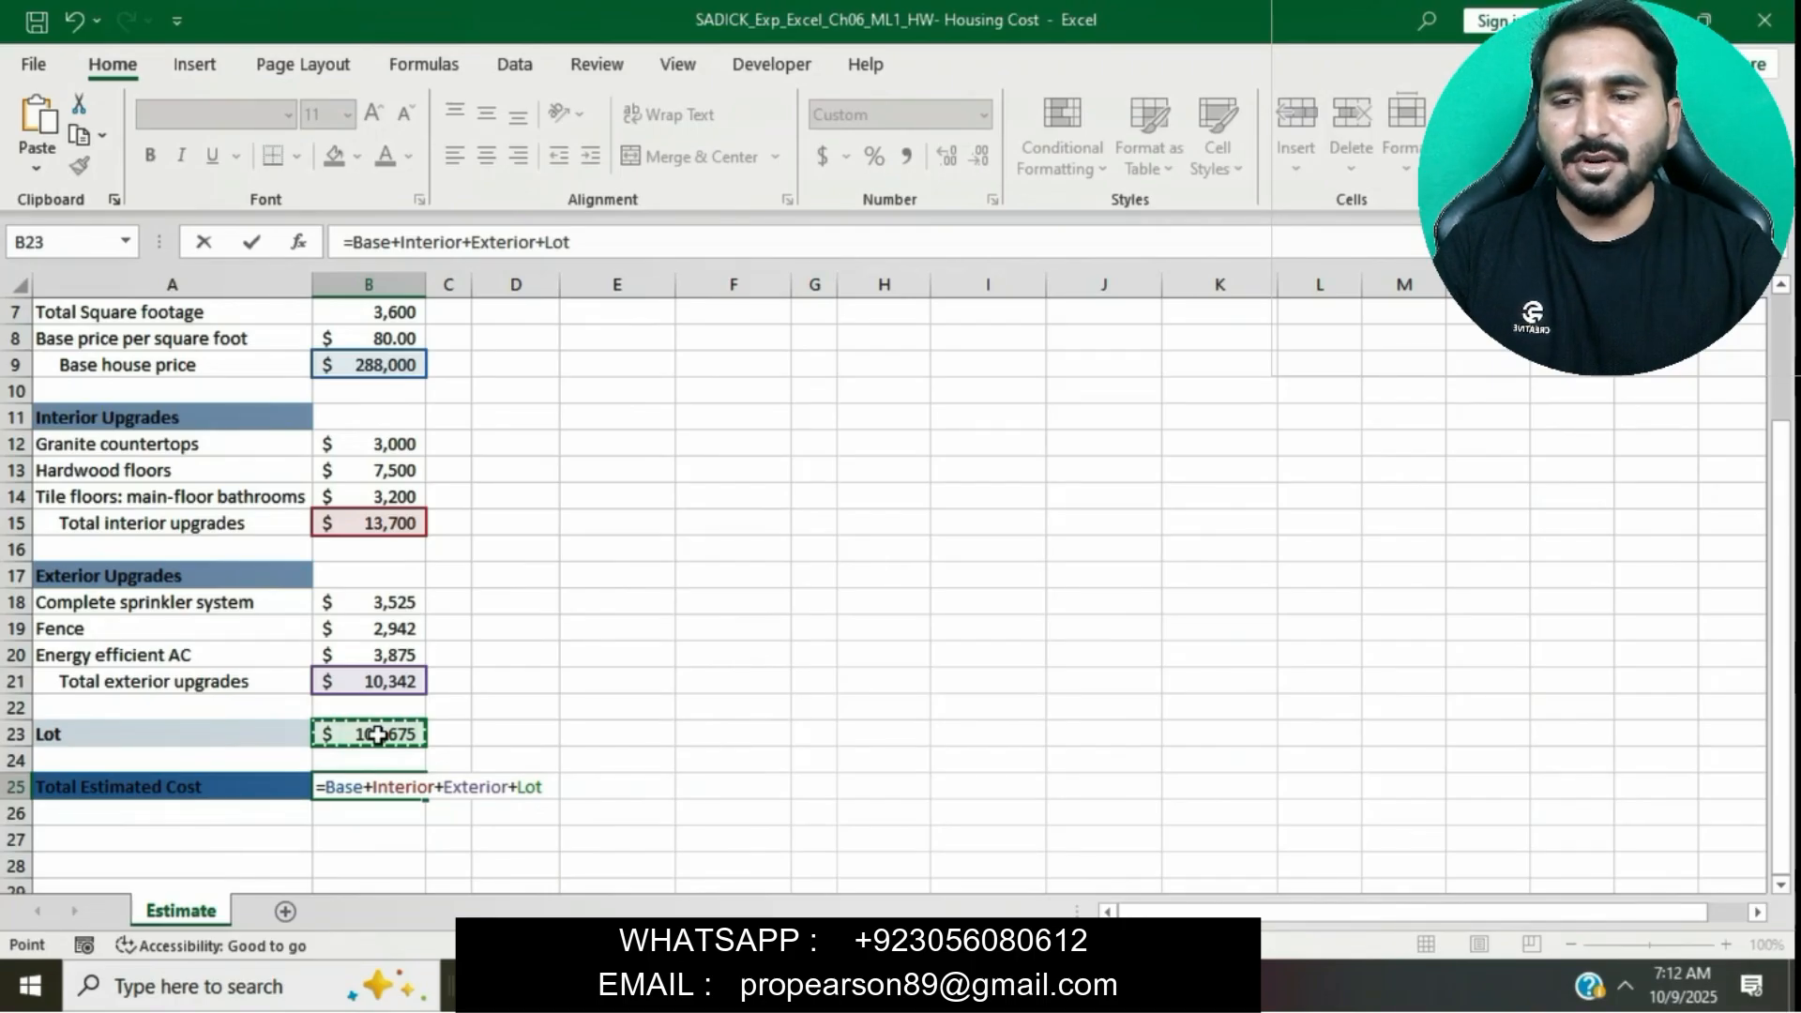
{"action": "key", "text": "Return"}
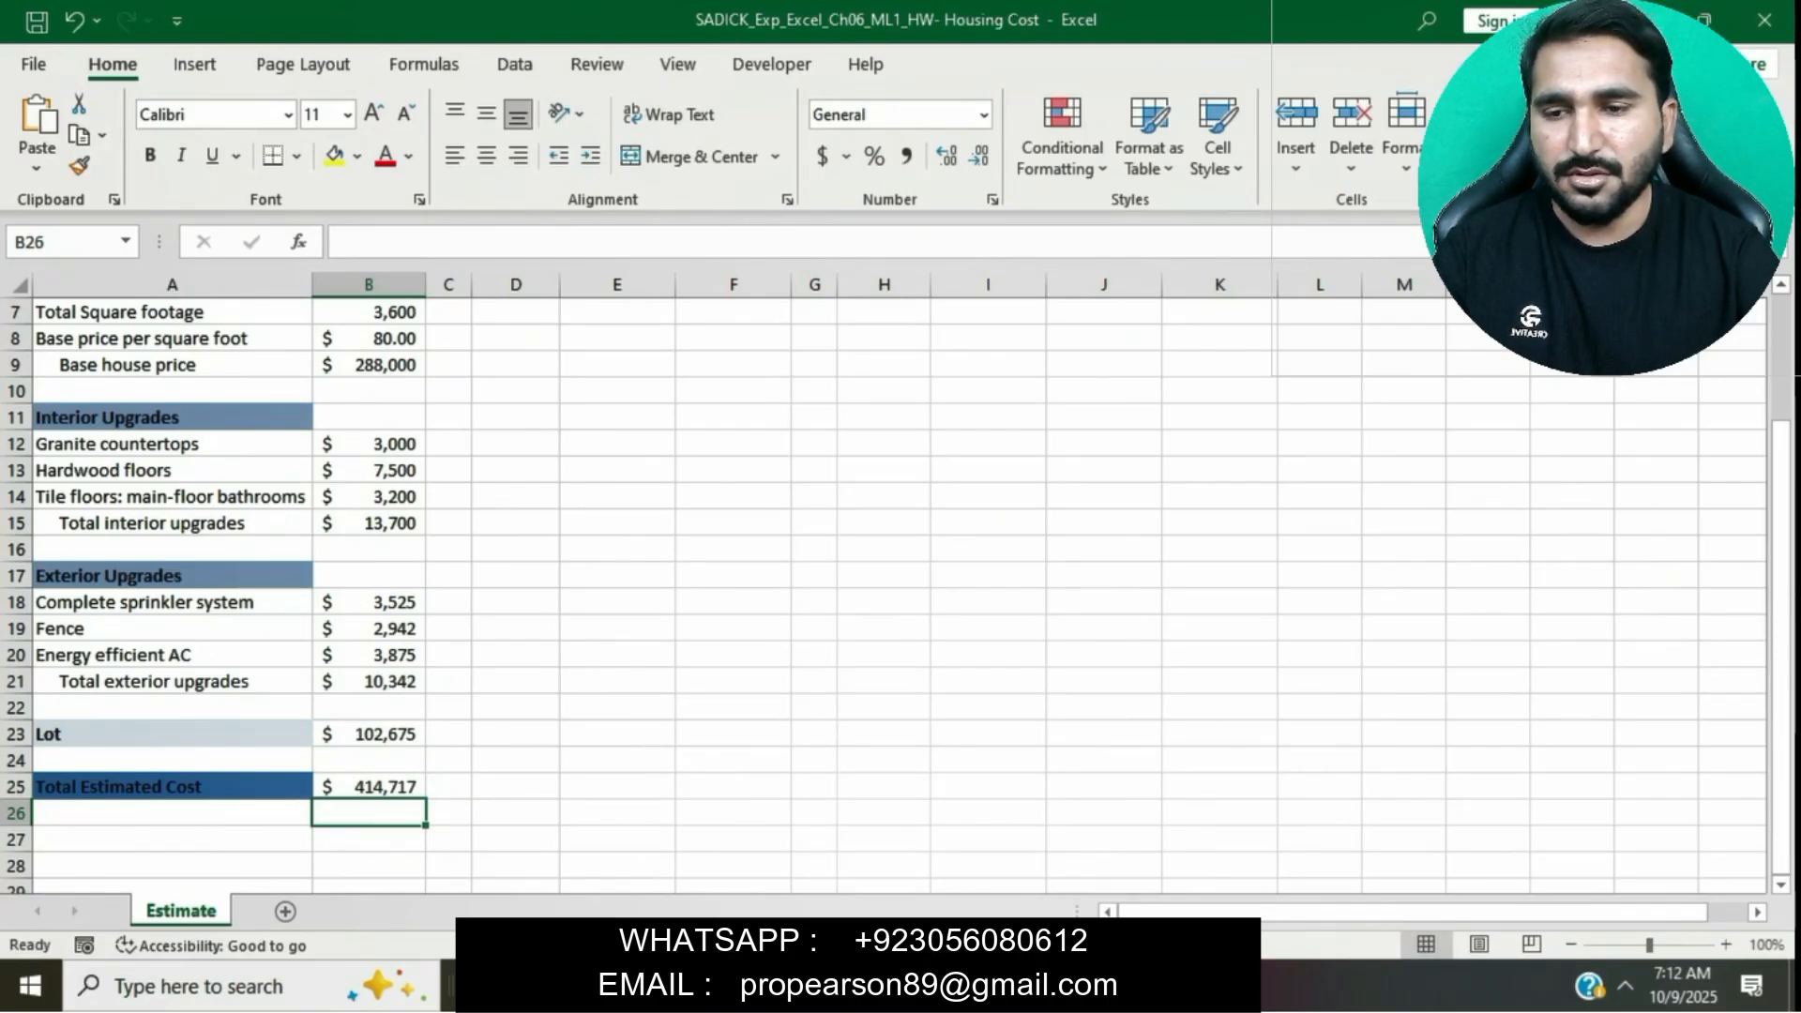
- Highlight the step 4 instruction text yellow in the instructions document
{"action": "key", "text": "alt+Tab"}
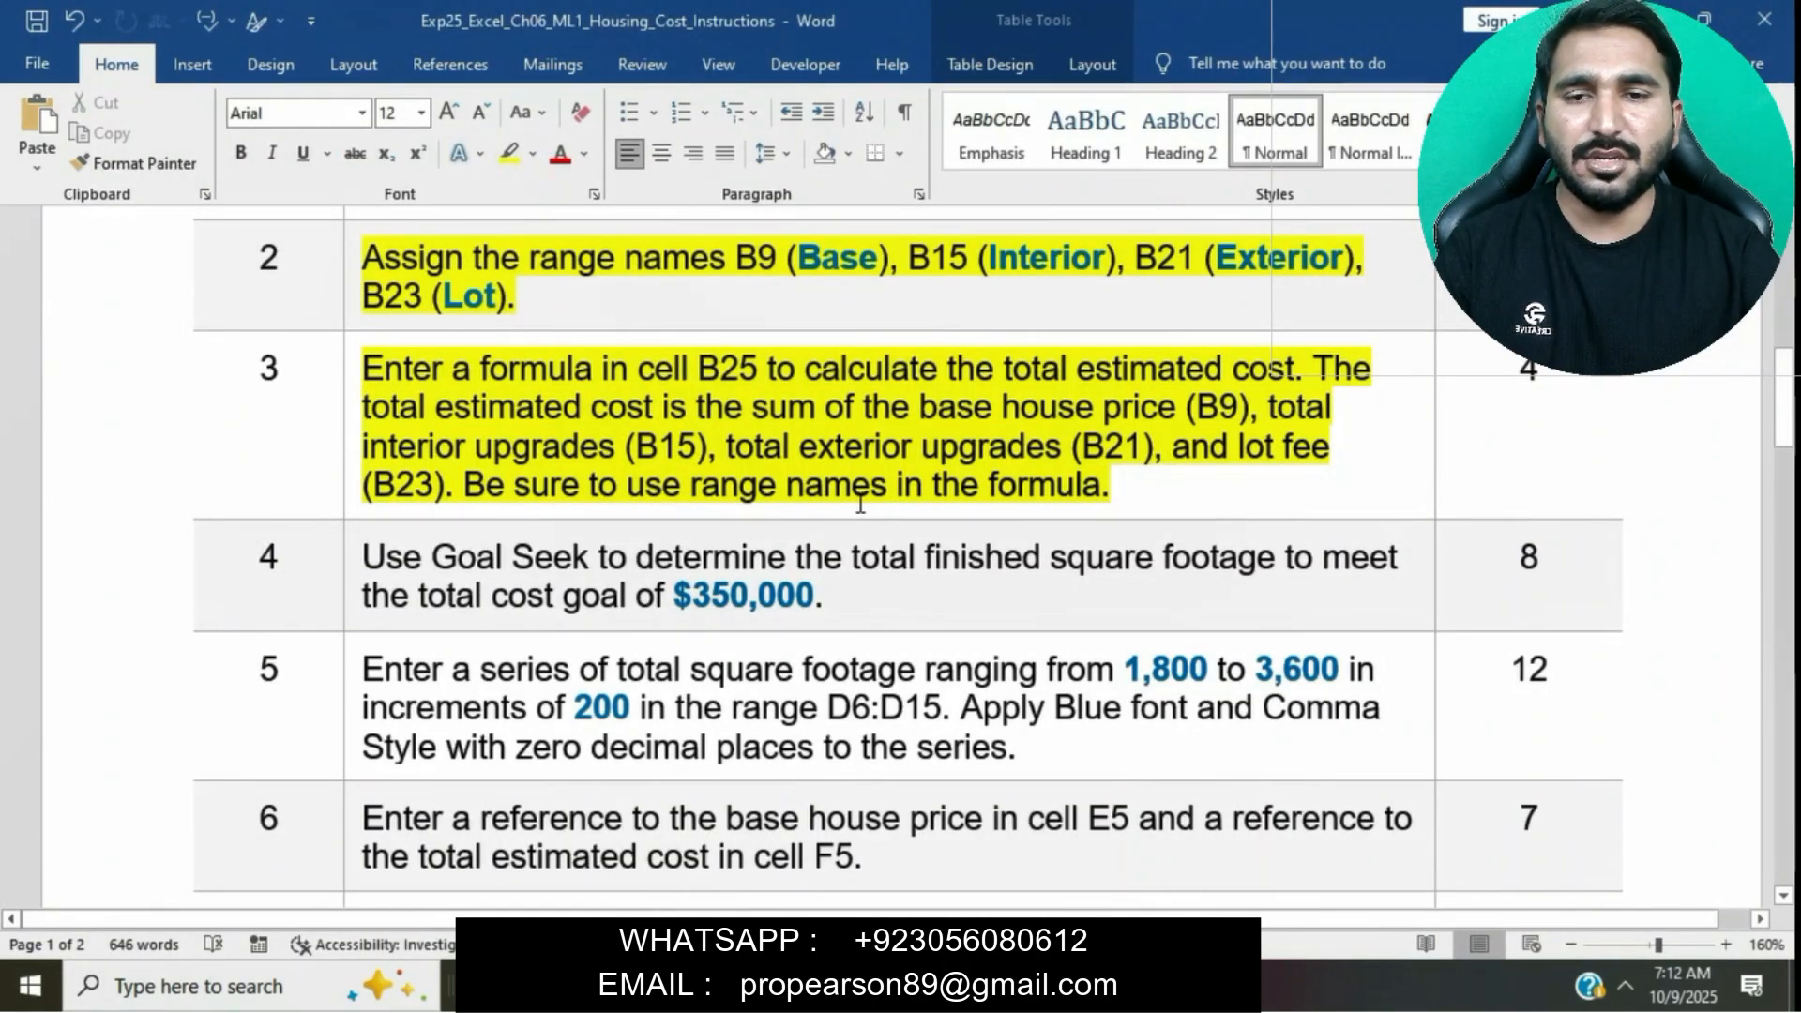
{"action": "scroll", "coordinate": [861, 504], "scroll_direction": "down", "scroll_amount": 2}
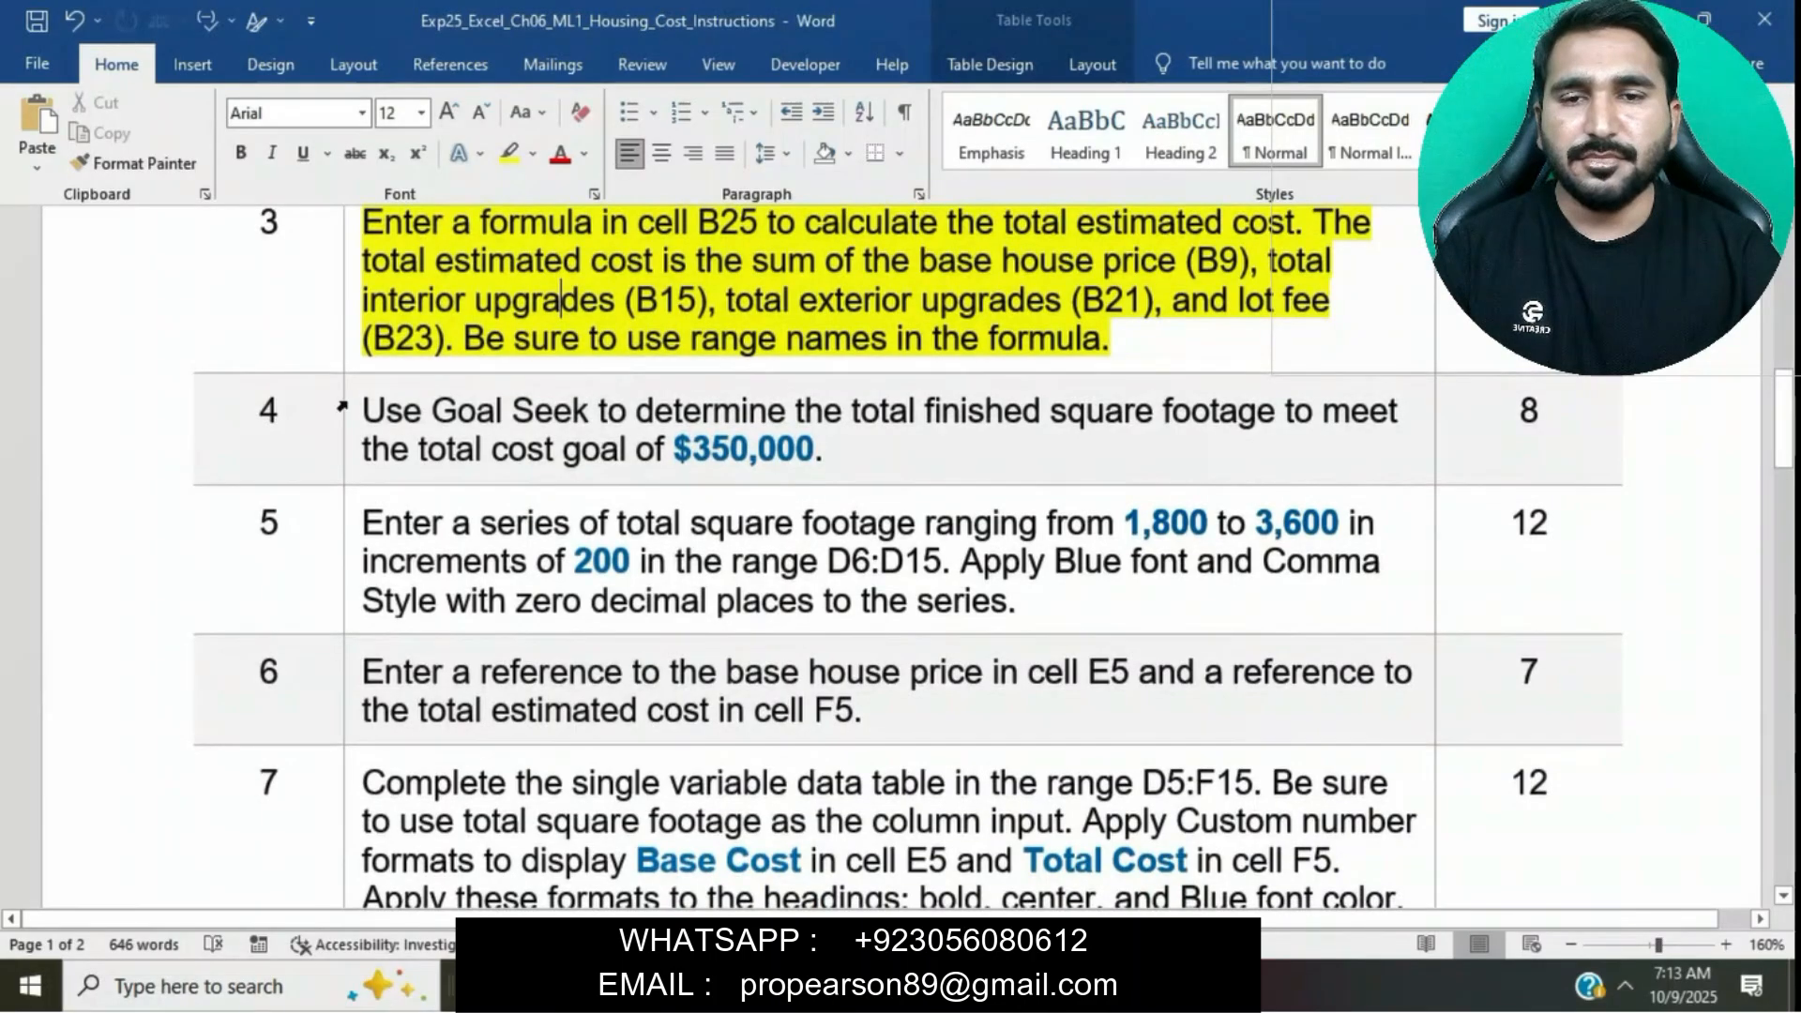
{"action": "left_click", "coordinate": [347, 412]}
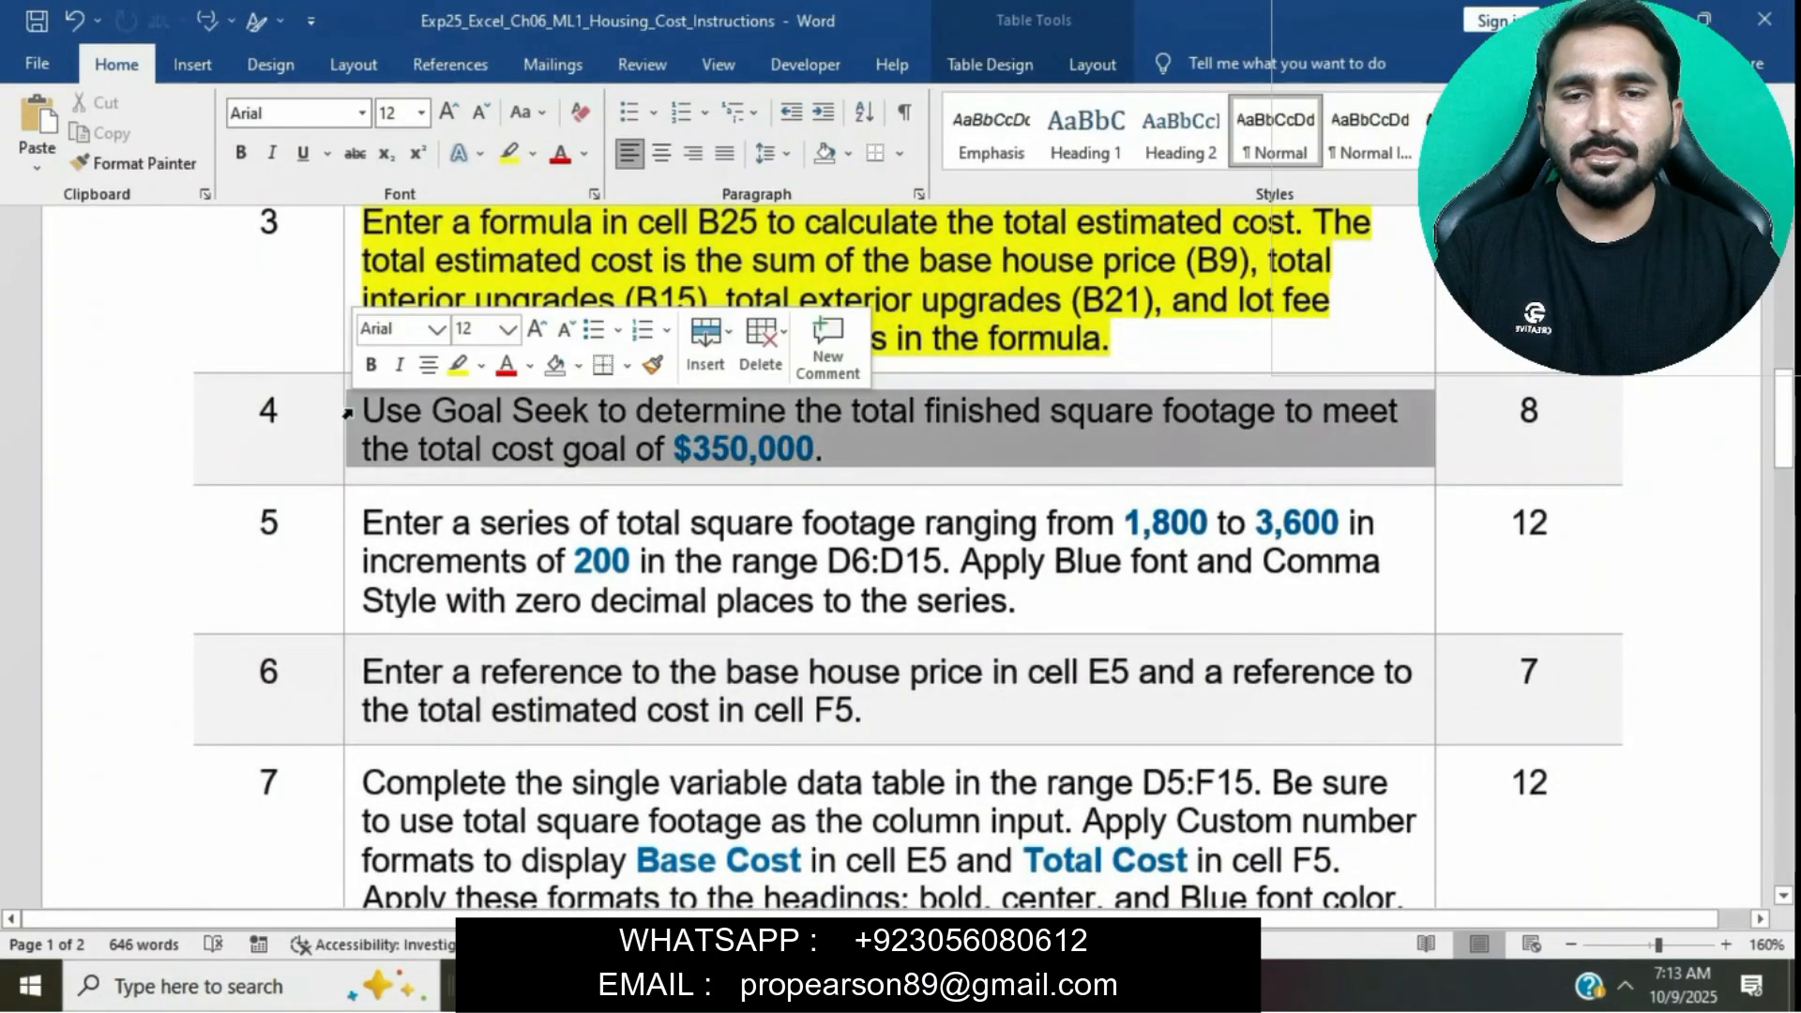
{"action": "left_click", "coordinate": [456, 366]}
{"action": "left_click", "coordinate": [503, 412]}
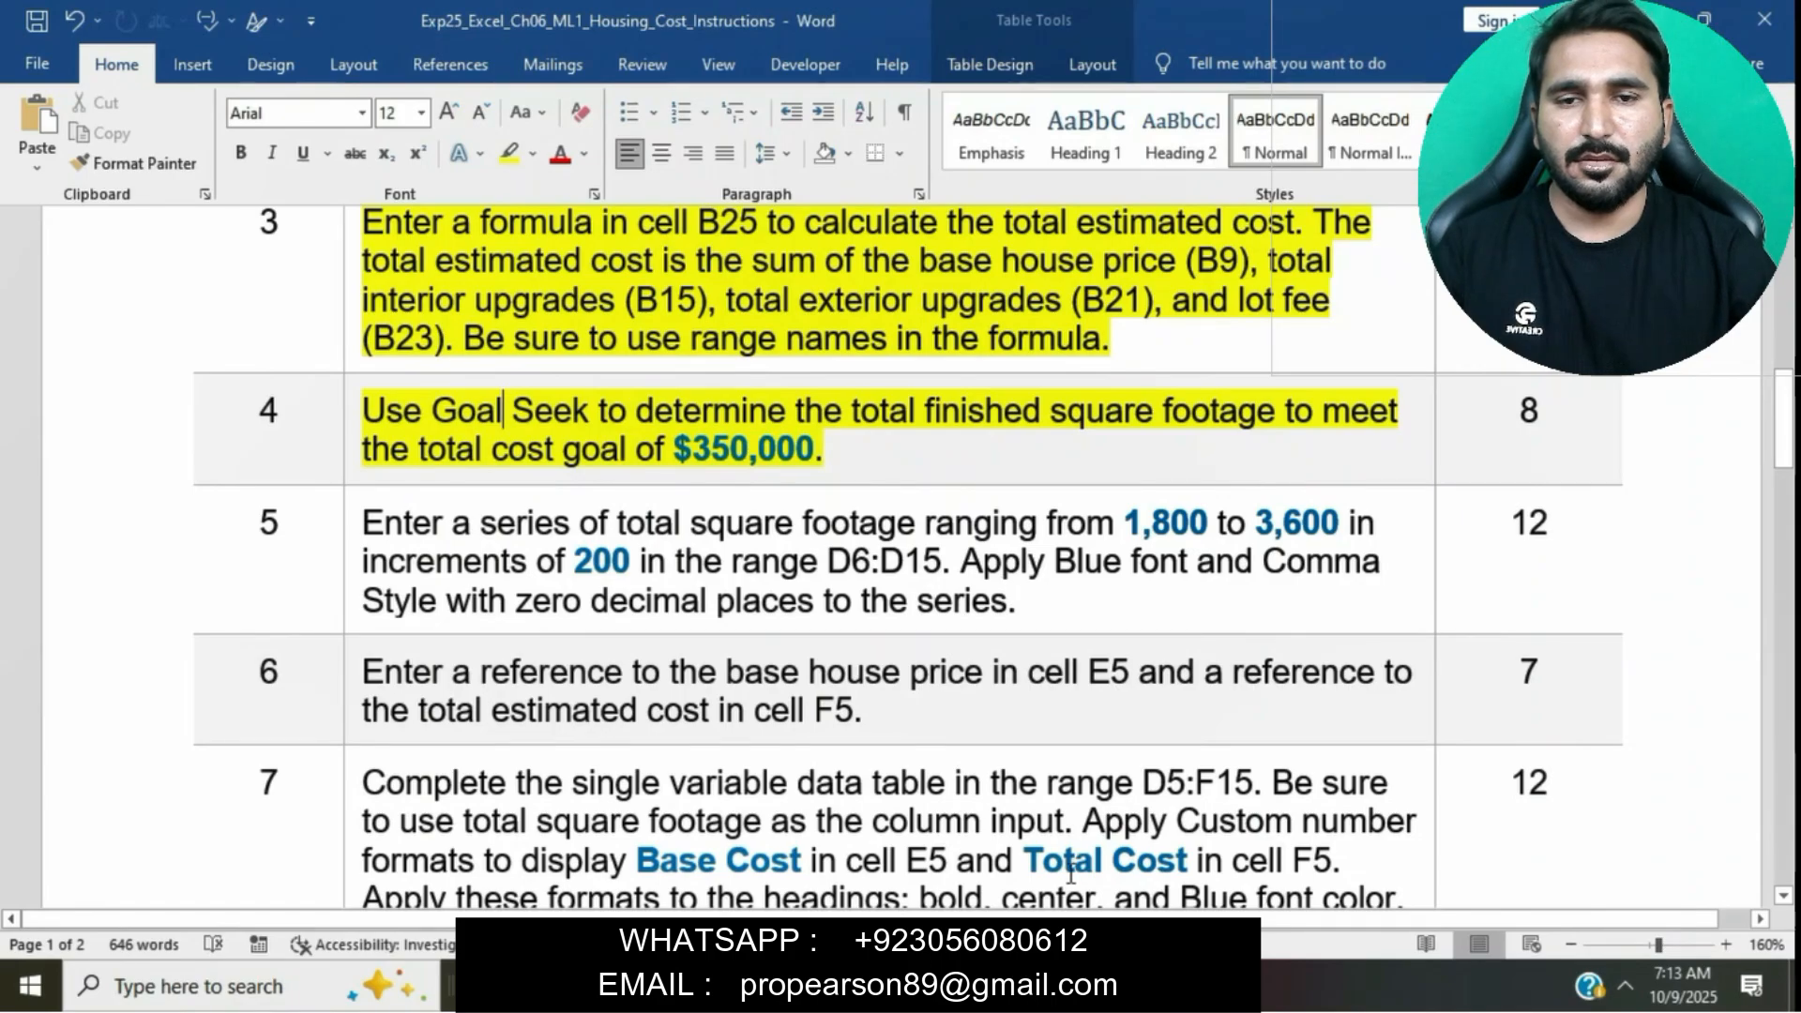
- Use Goal Seek to set the total estimated cost in B25 to 350000 by changing the basement square footage in B6
{"action": "left_click", "coordinate": [872, 987]}
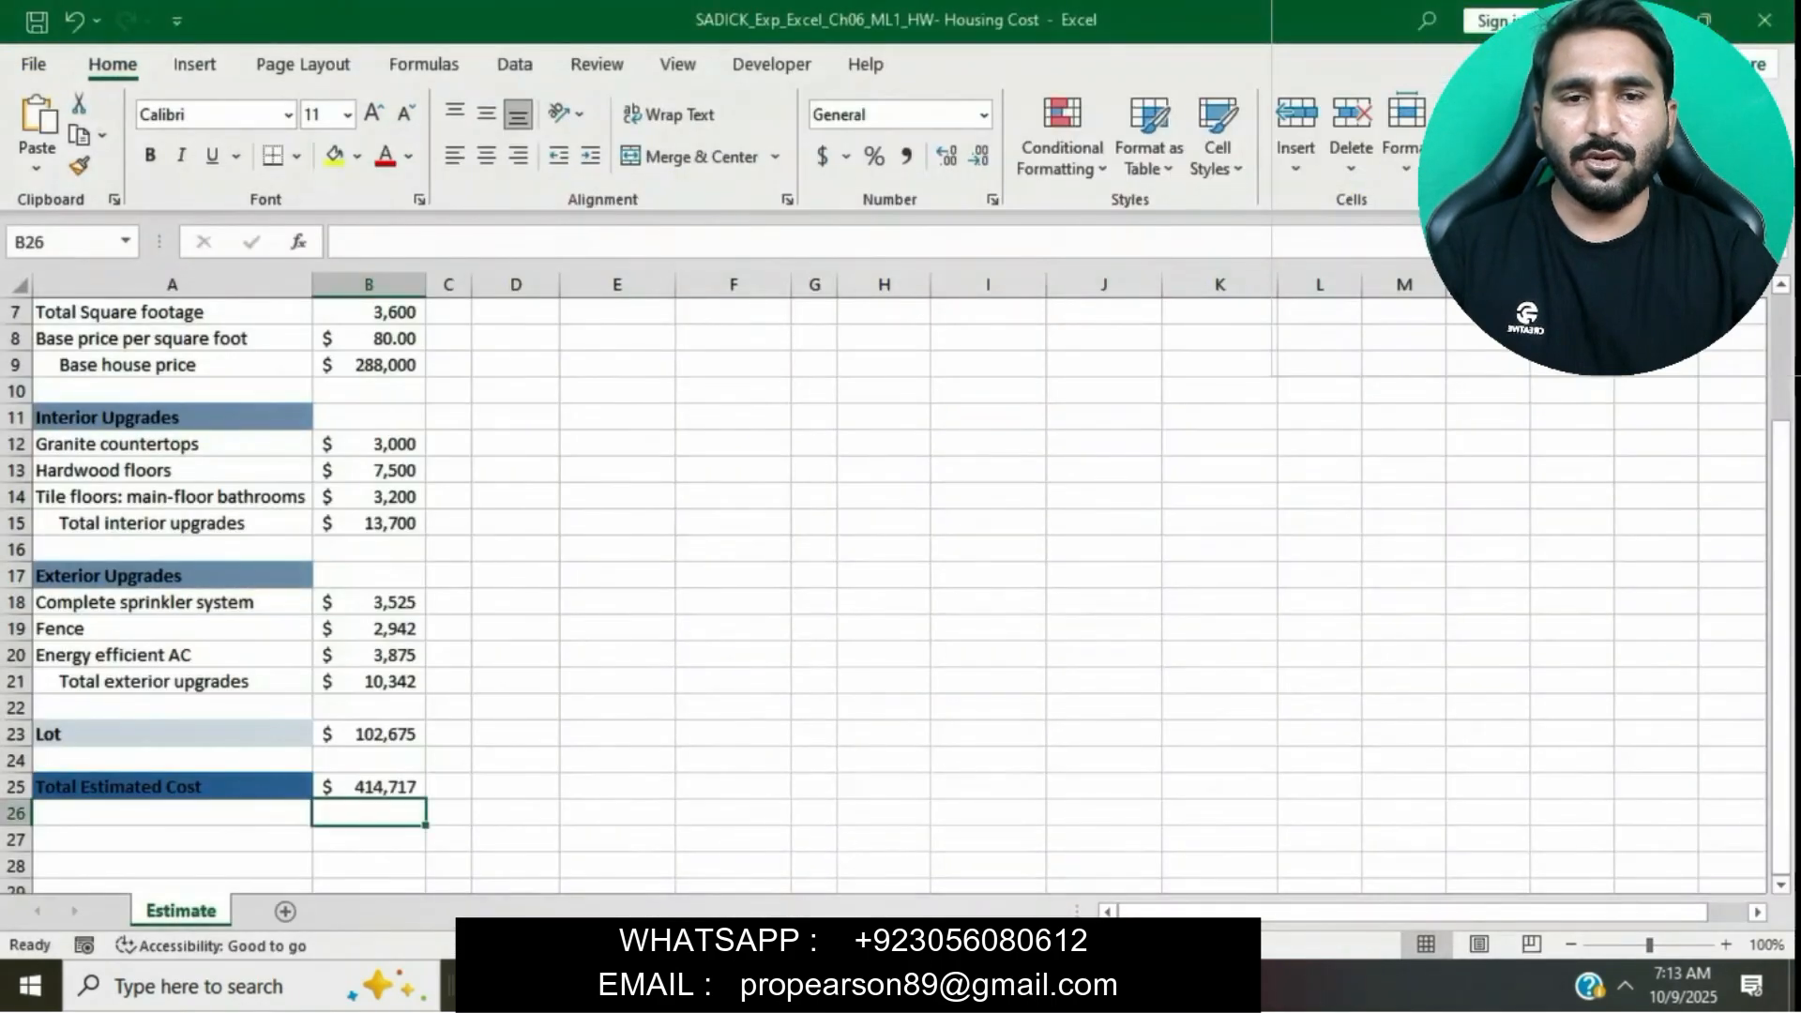
{"action": "left_click", "coordinate": [371, 788]}
{"action": "key", "text": "alt+Tab"}
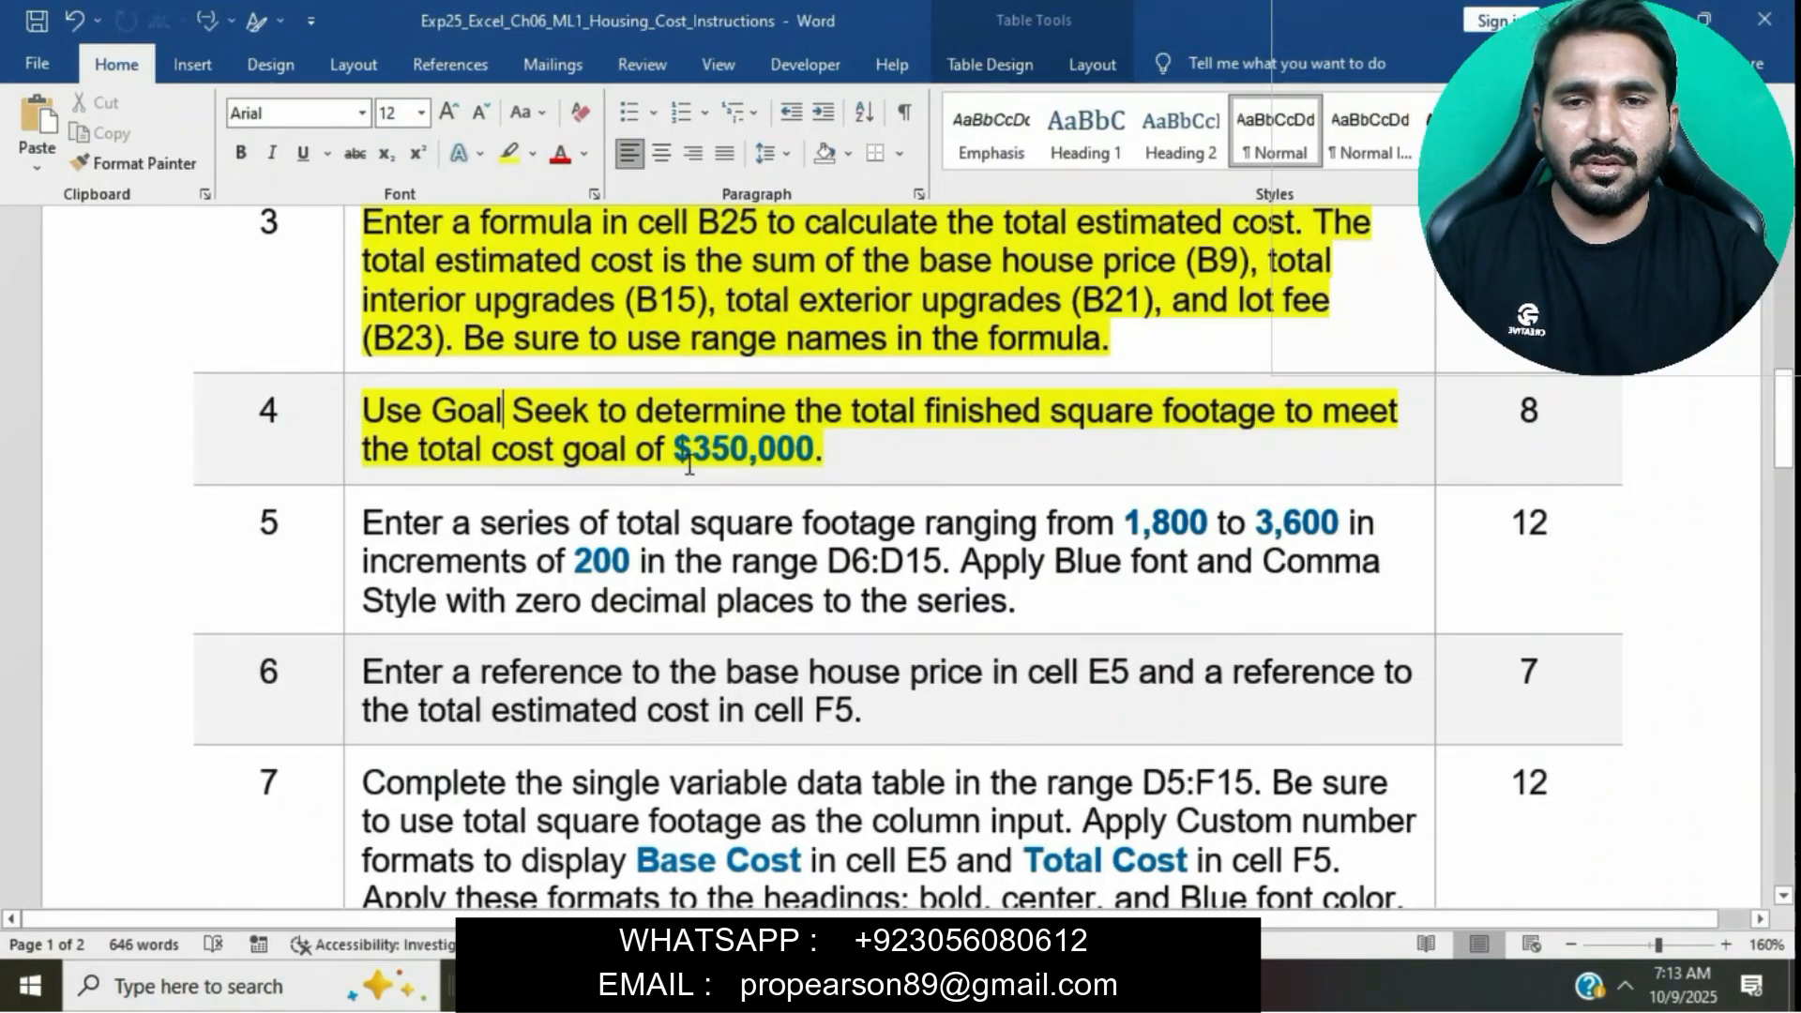
{"action": "key", "text": "alt+Tab"}
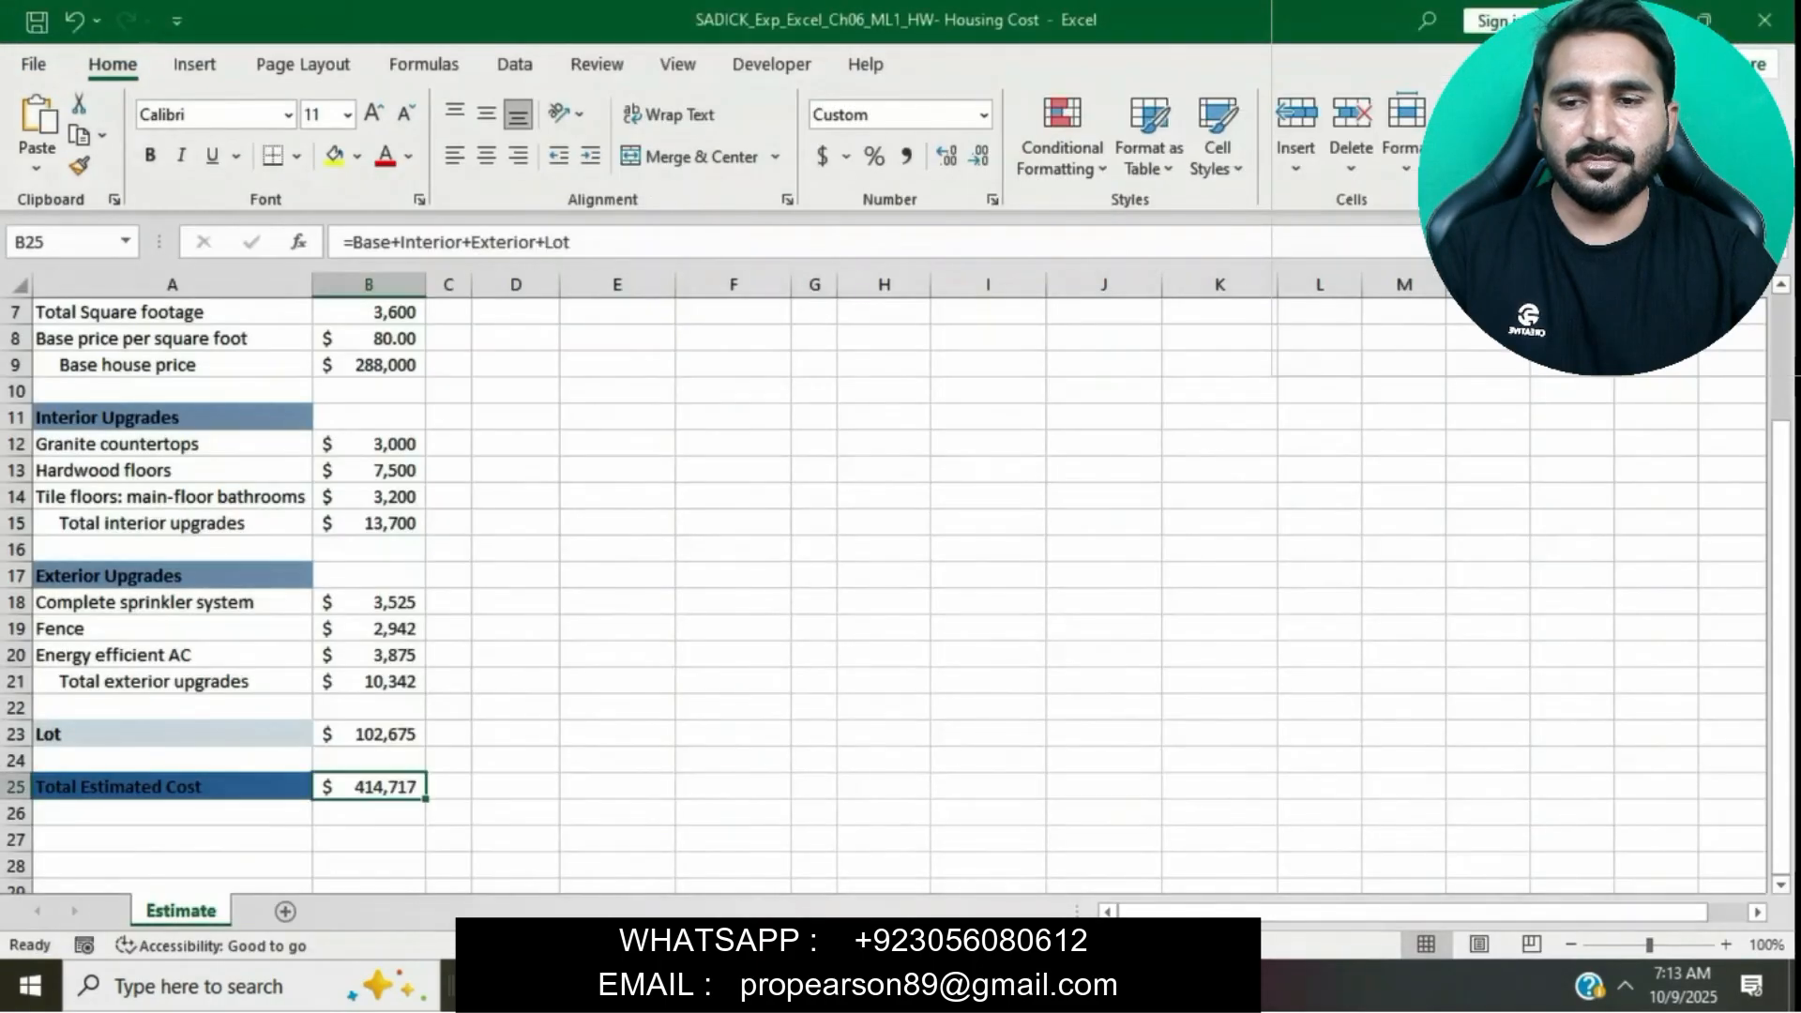
{"action": "left_click", "coordinate": [515, 66]}
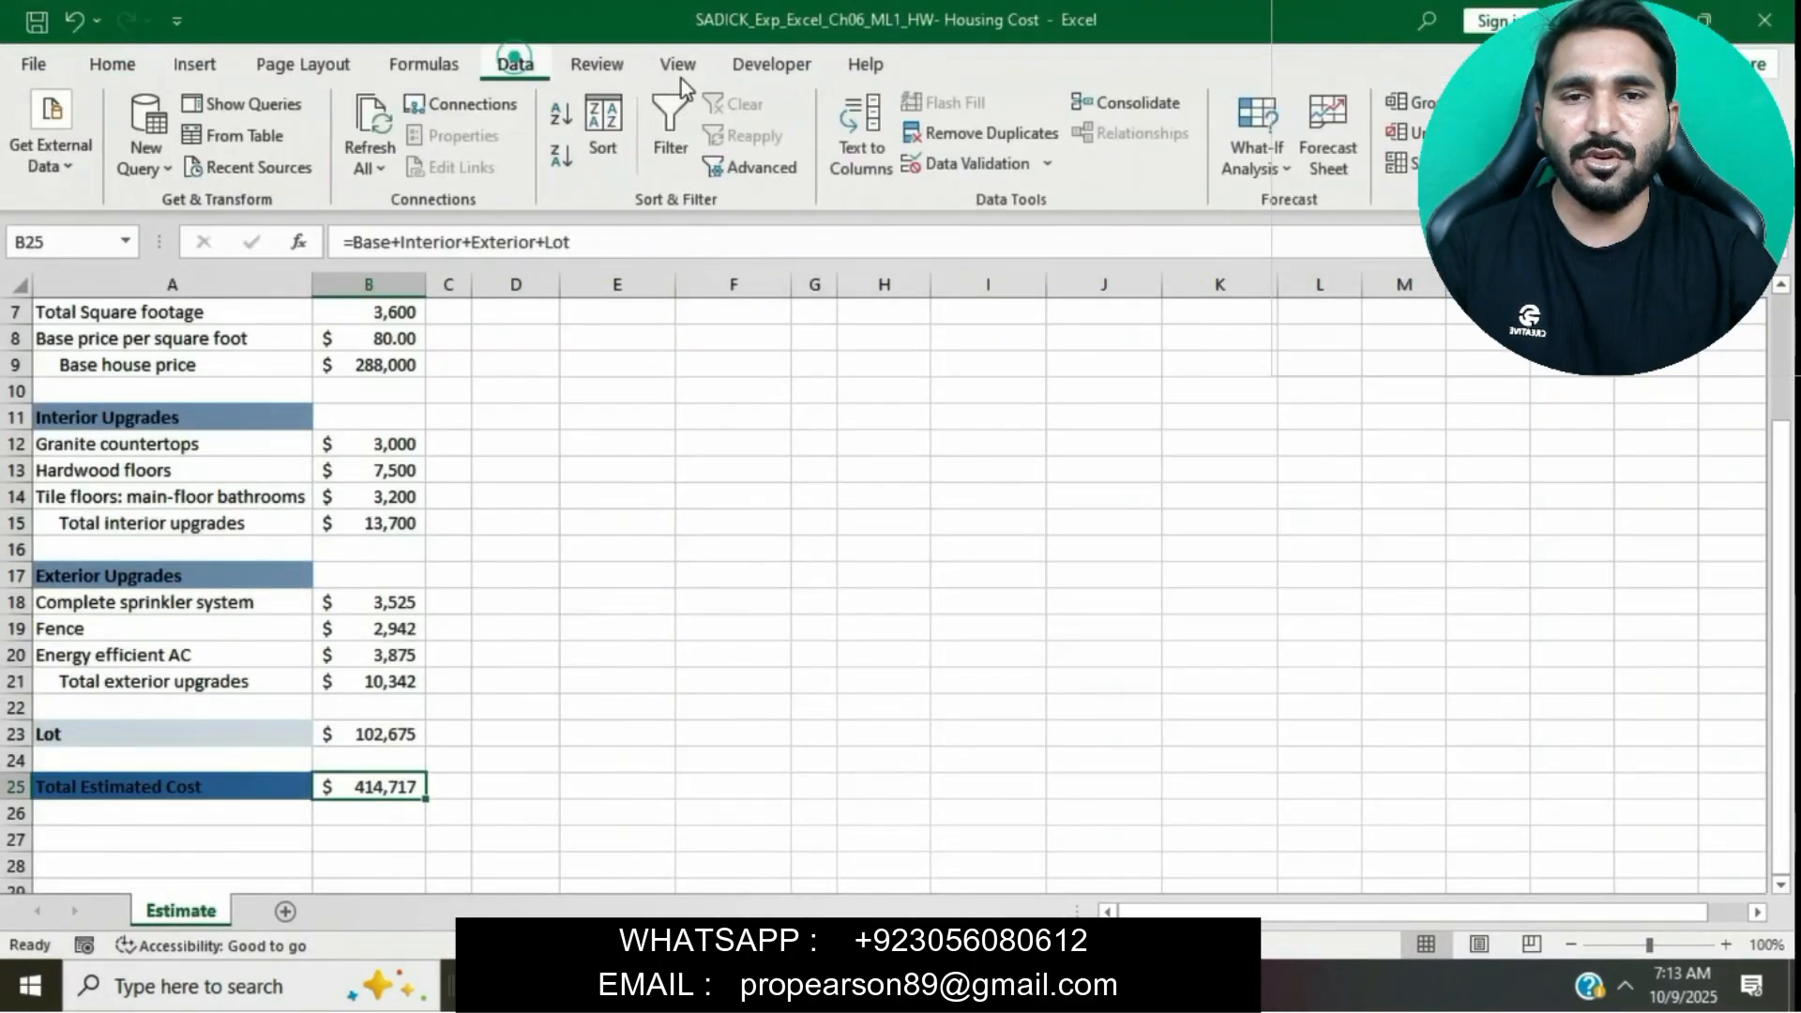
{"action": "left_click", "coordinate": [1293, 163]}
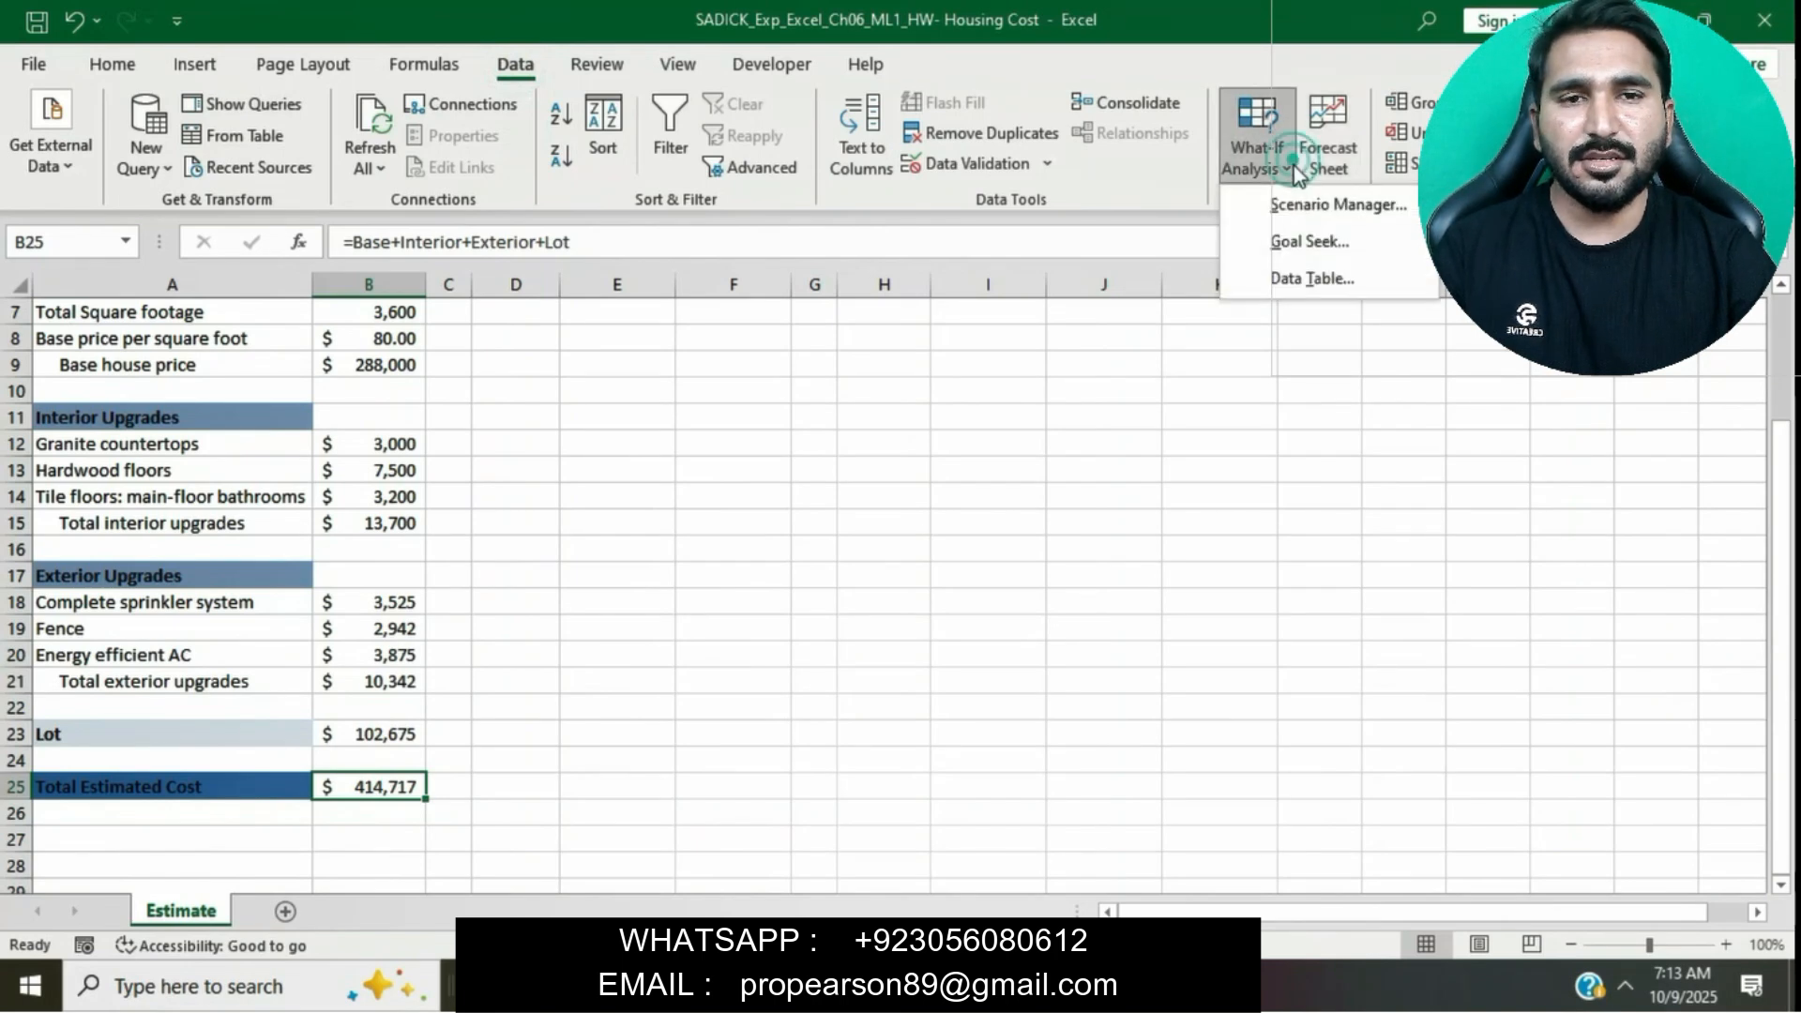
{"action": "left_click", "coordinate": [1312, 240]}
{"action": "left_click", "coordinate": [1006, 554]}
{"action": "type", "text": "350000"}
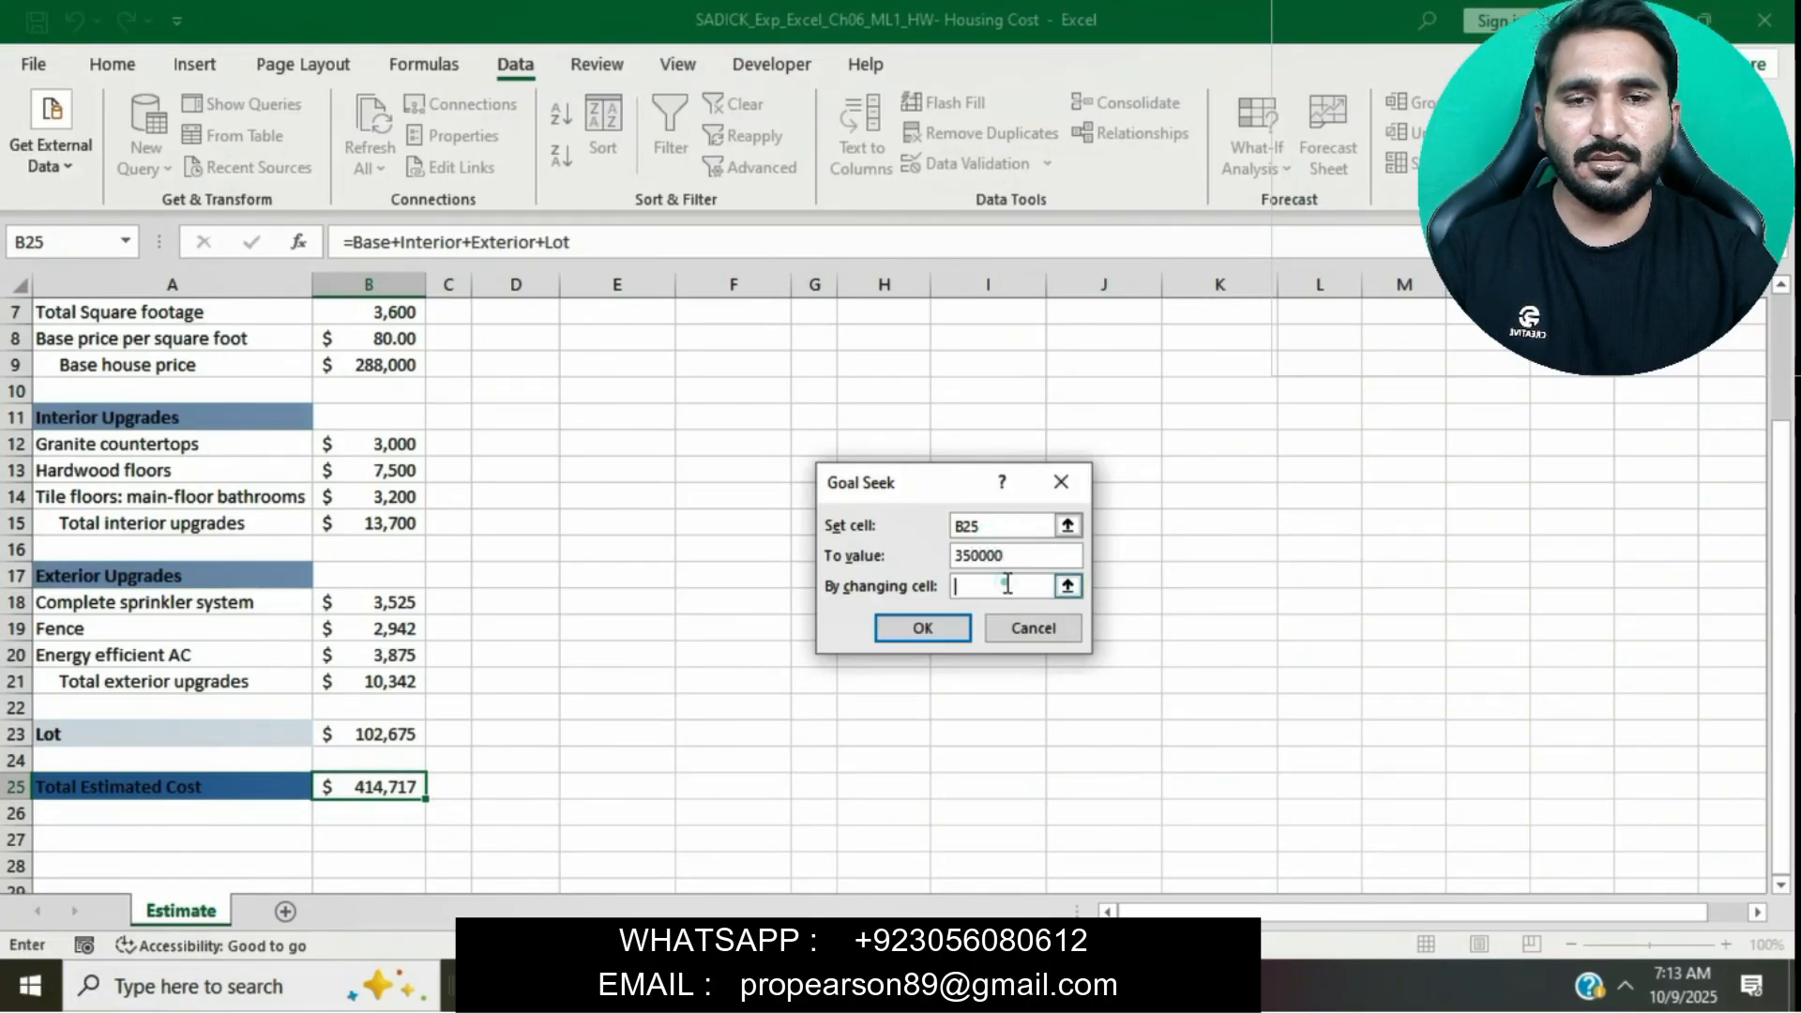
{"action": "left_click", "coordinate": [1007, 586]}
{"action": "key", "text": "alt+Tab"}
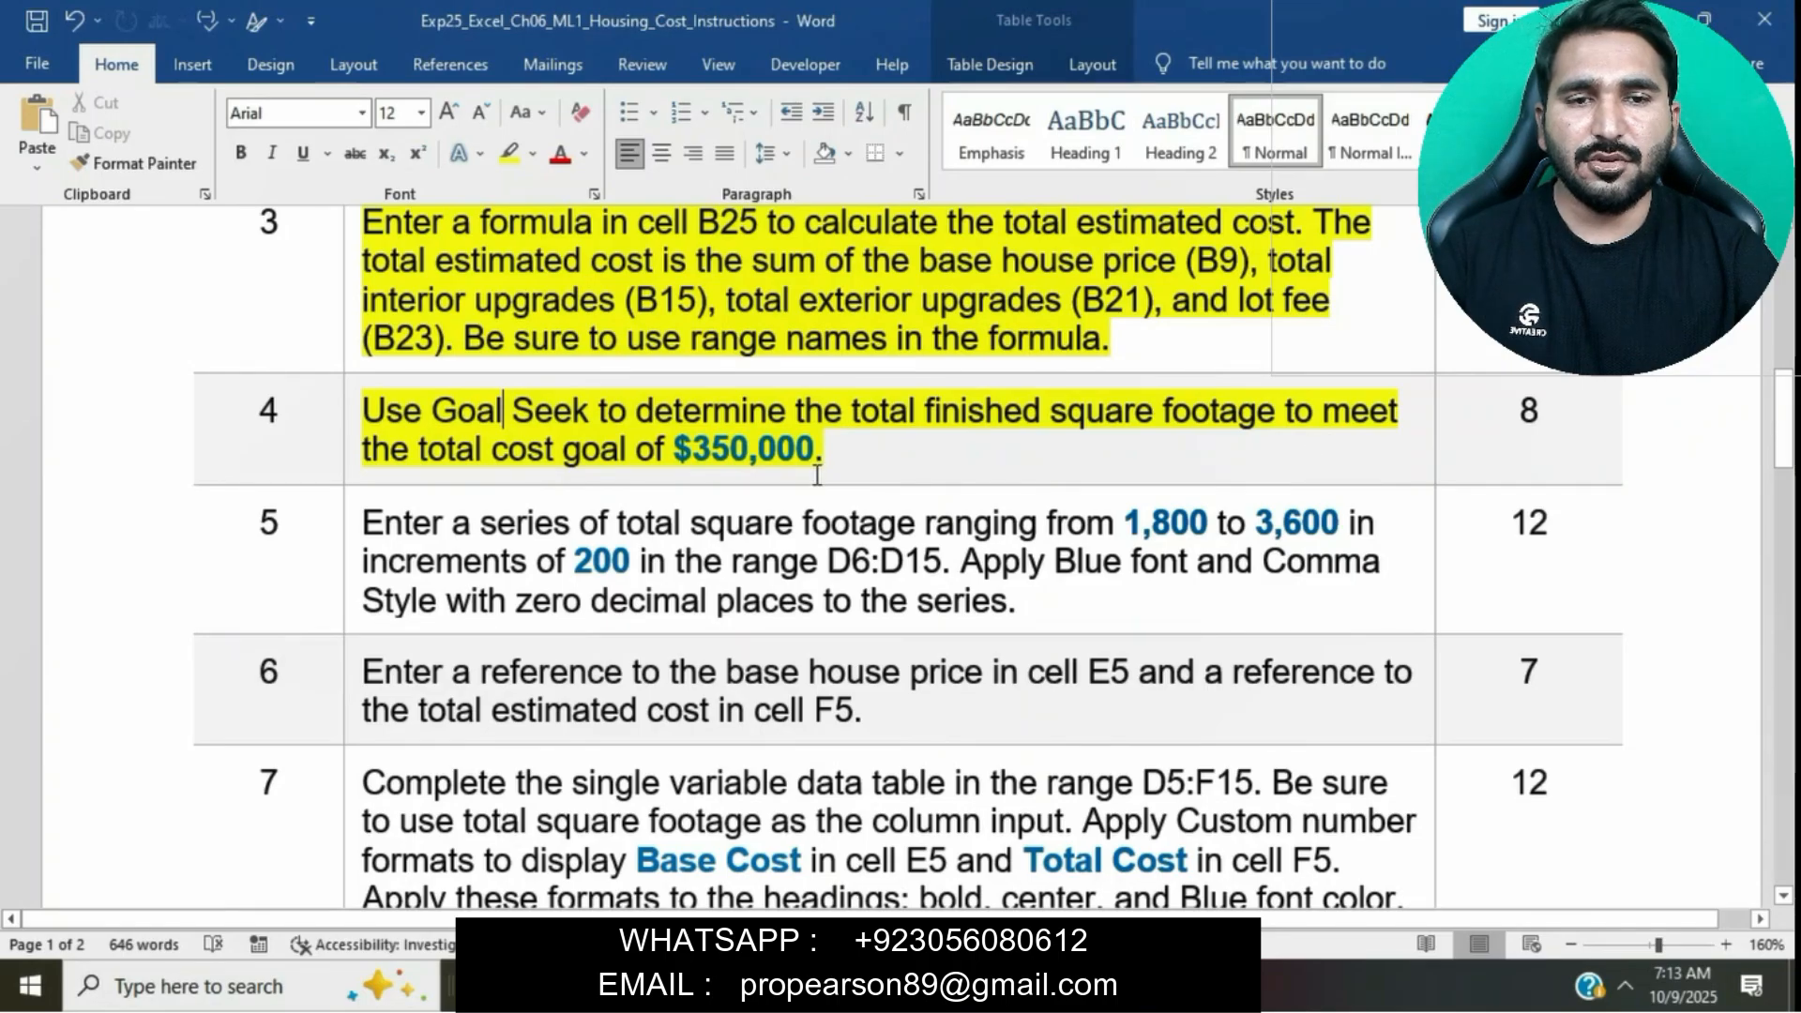
{"action": "key", "text": "alt+Tab"}
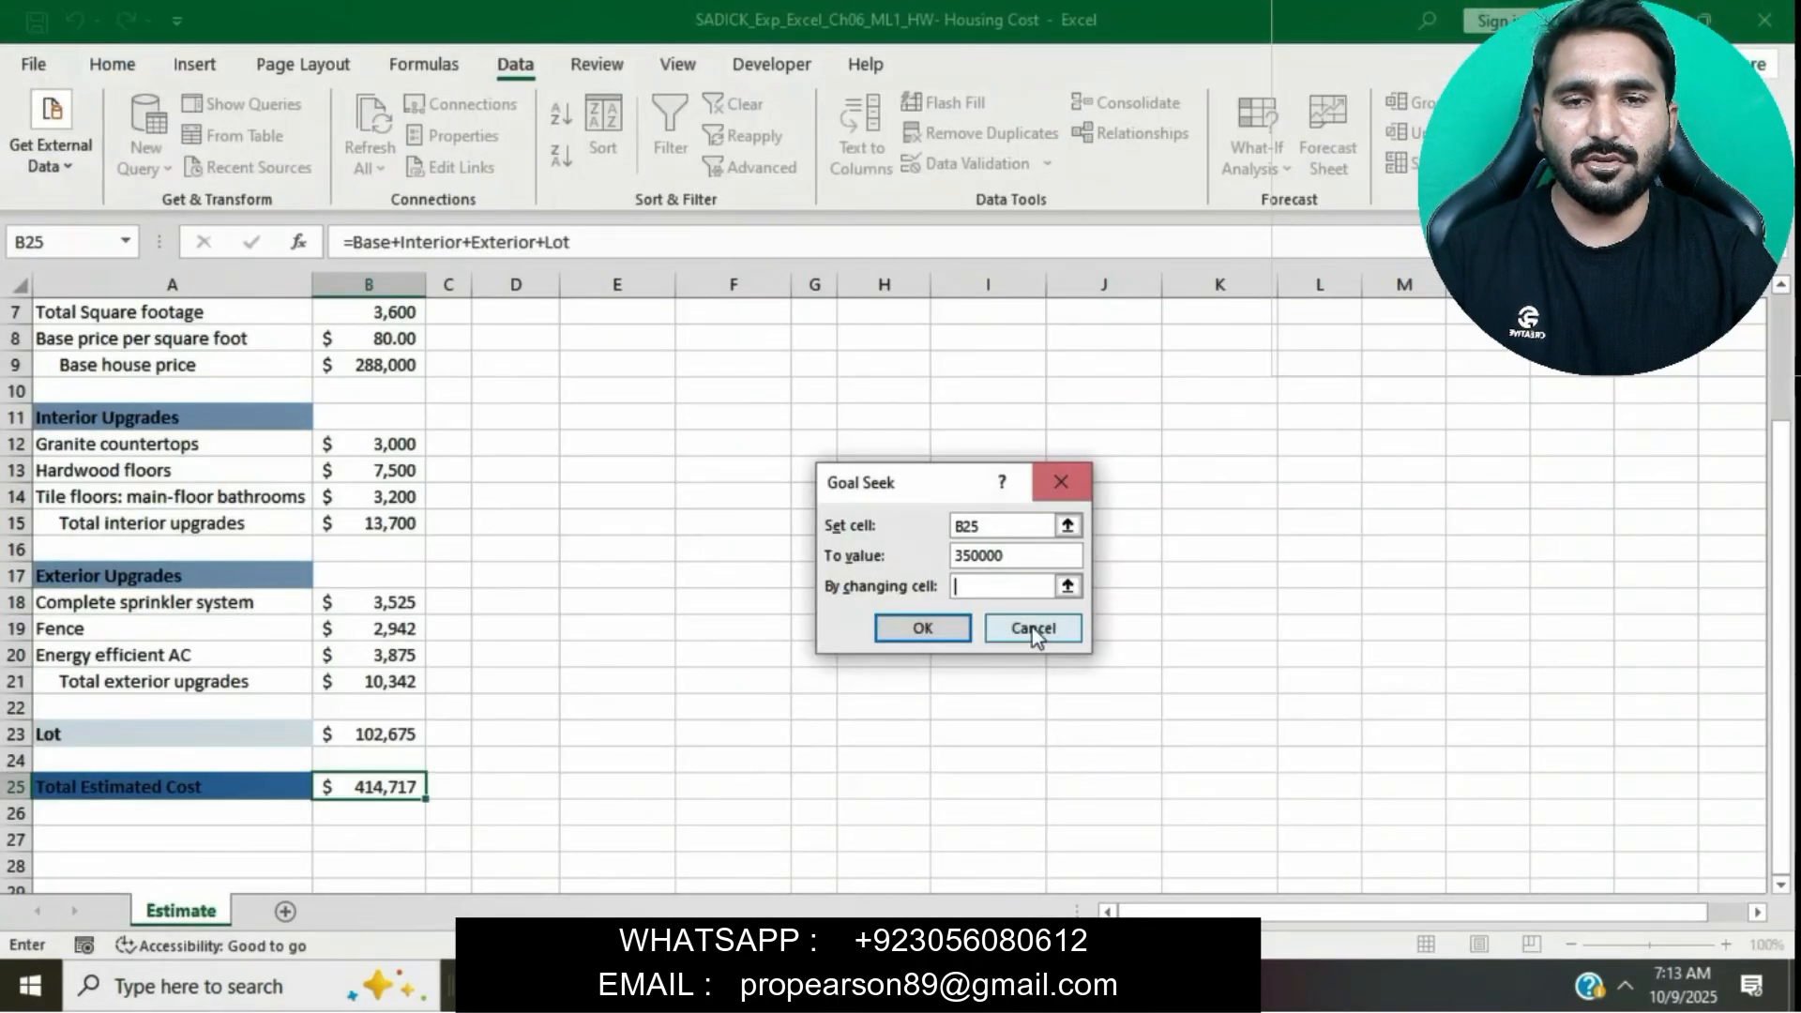
{"action": "scroll", "coordinate": [676, 535], "scroll_direction": "up", "scroll_amount": 2}
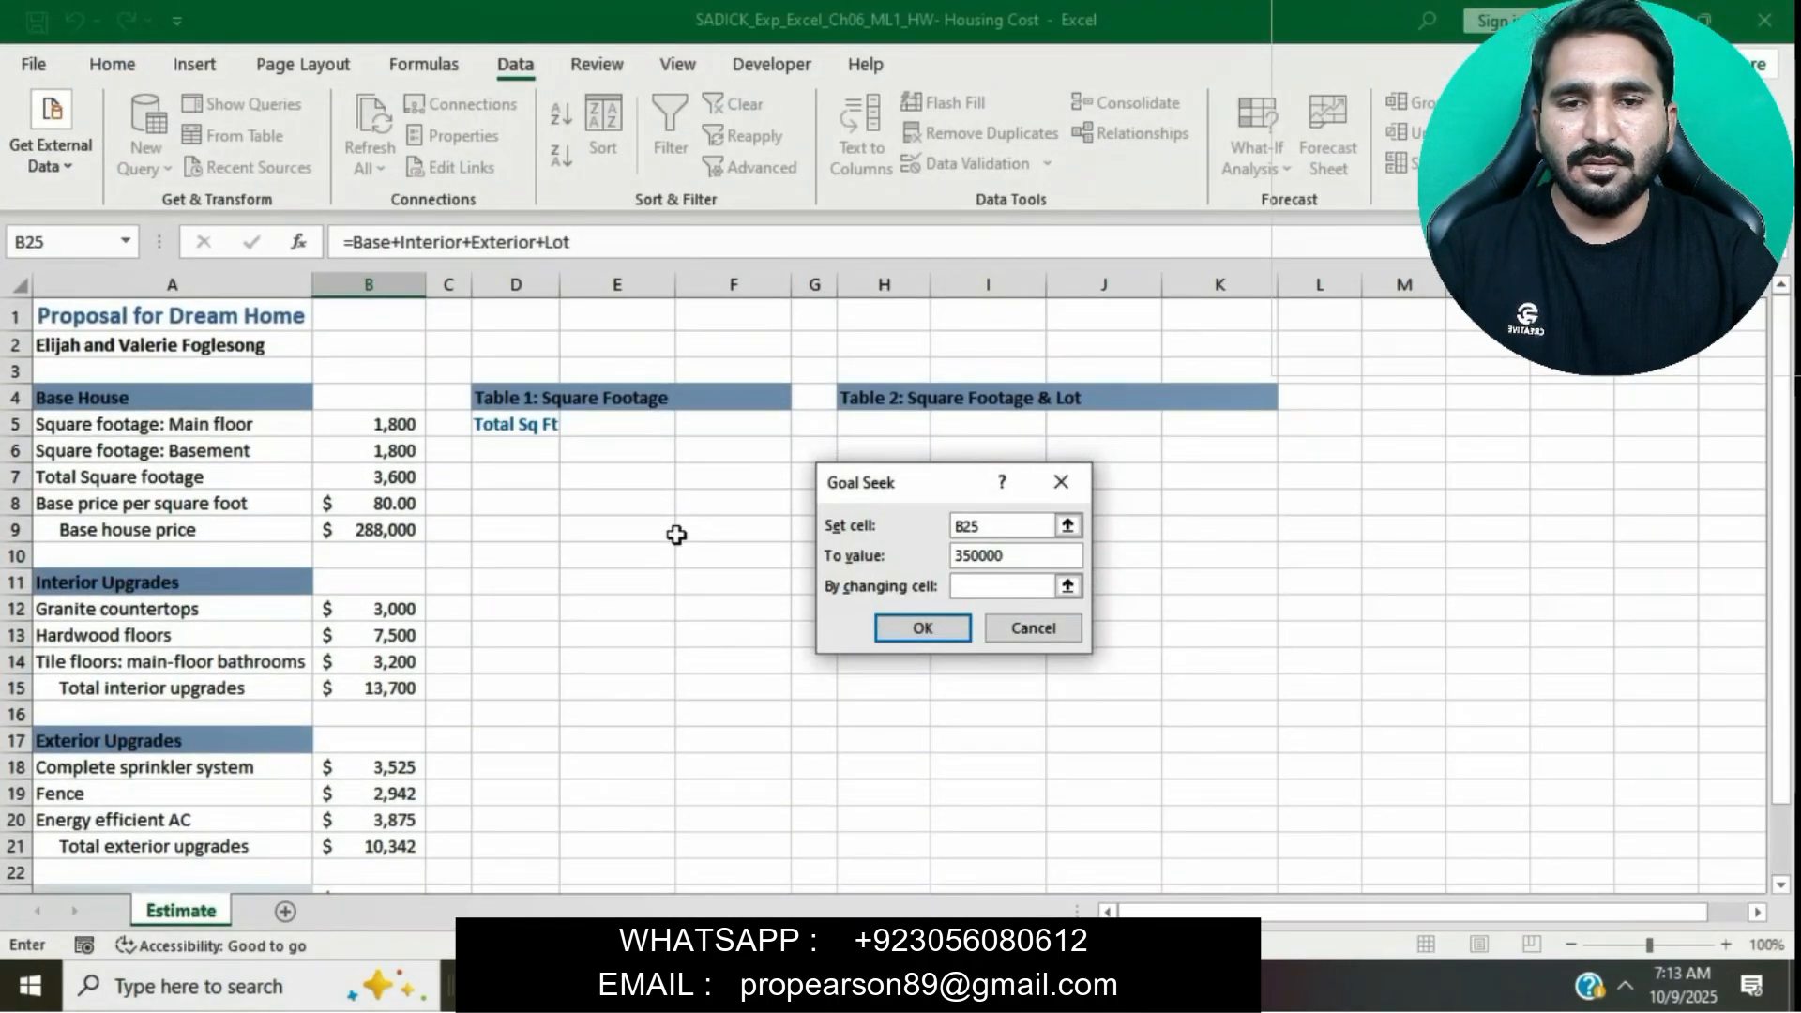
{"action": "key", "text": "alt+Tab"}
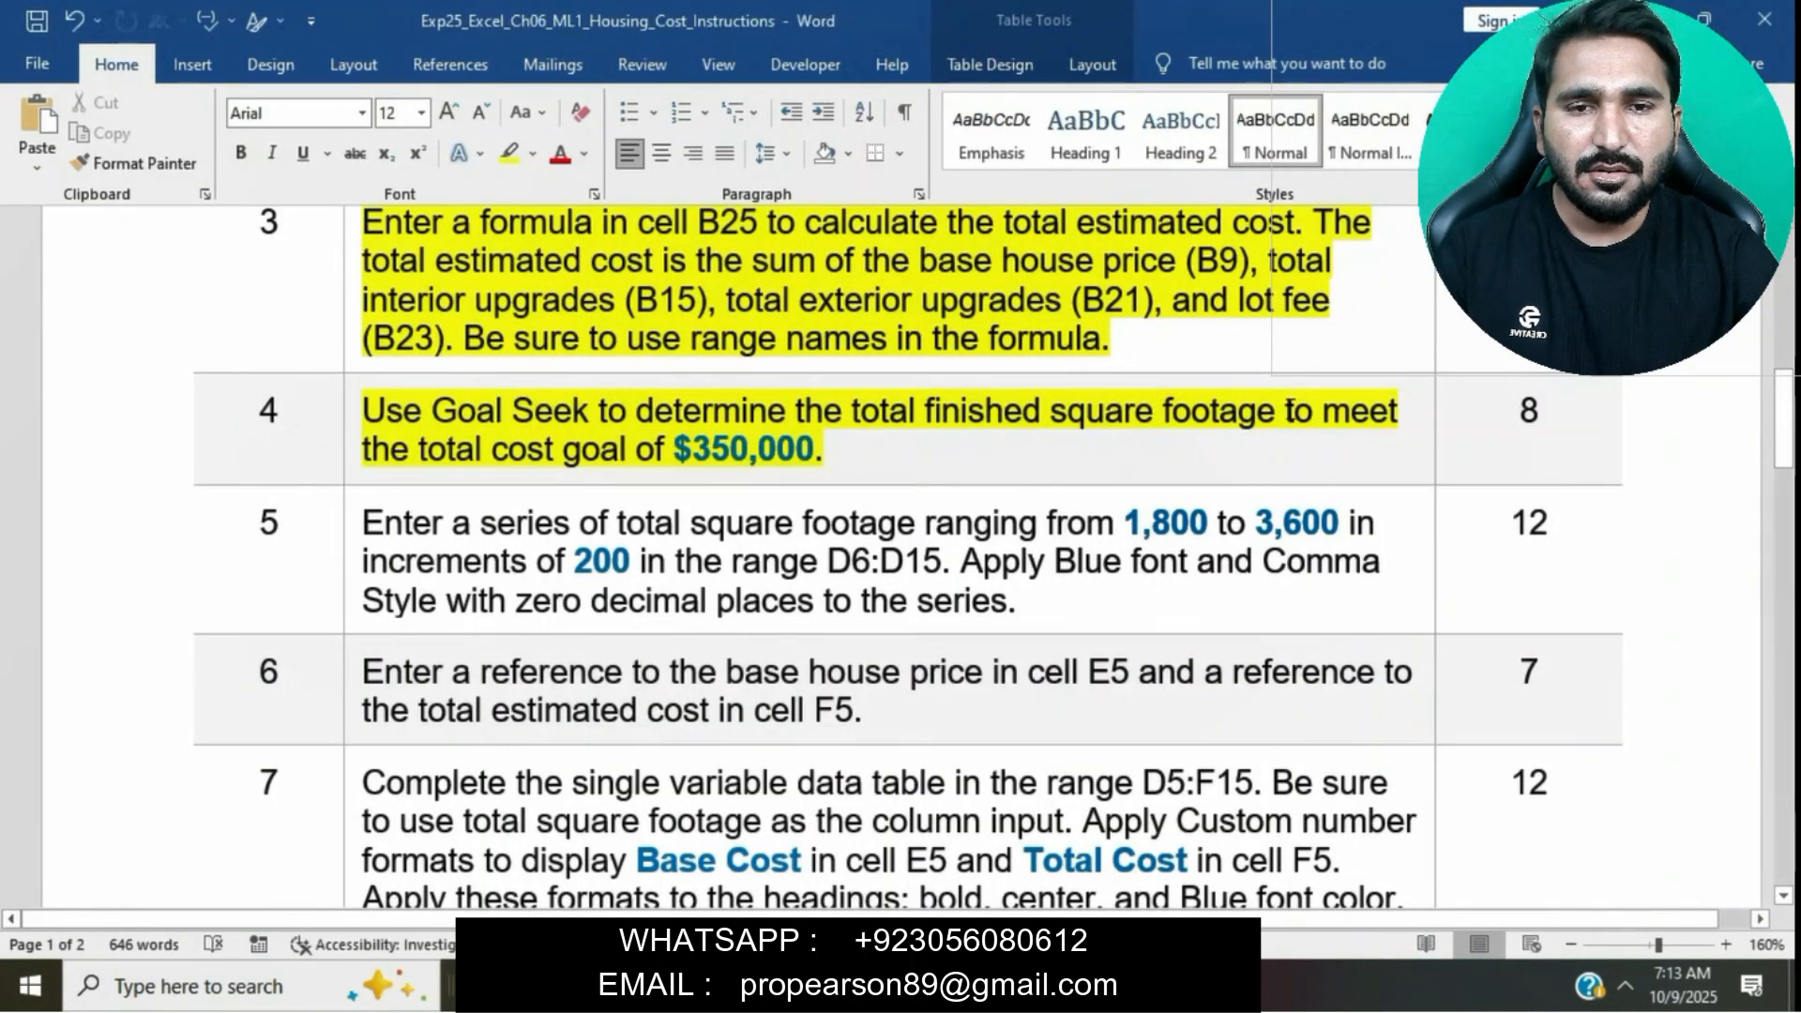
{"action": "key", "text": "alt+Tab"}
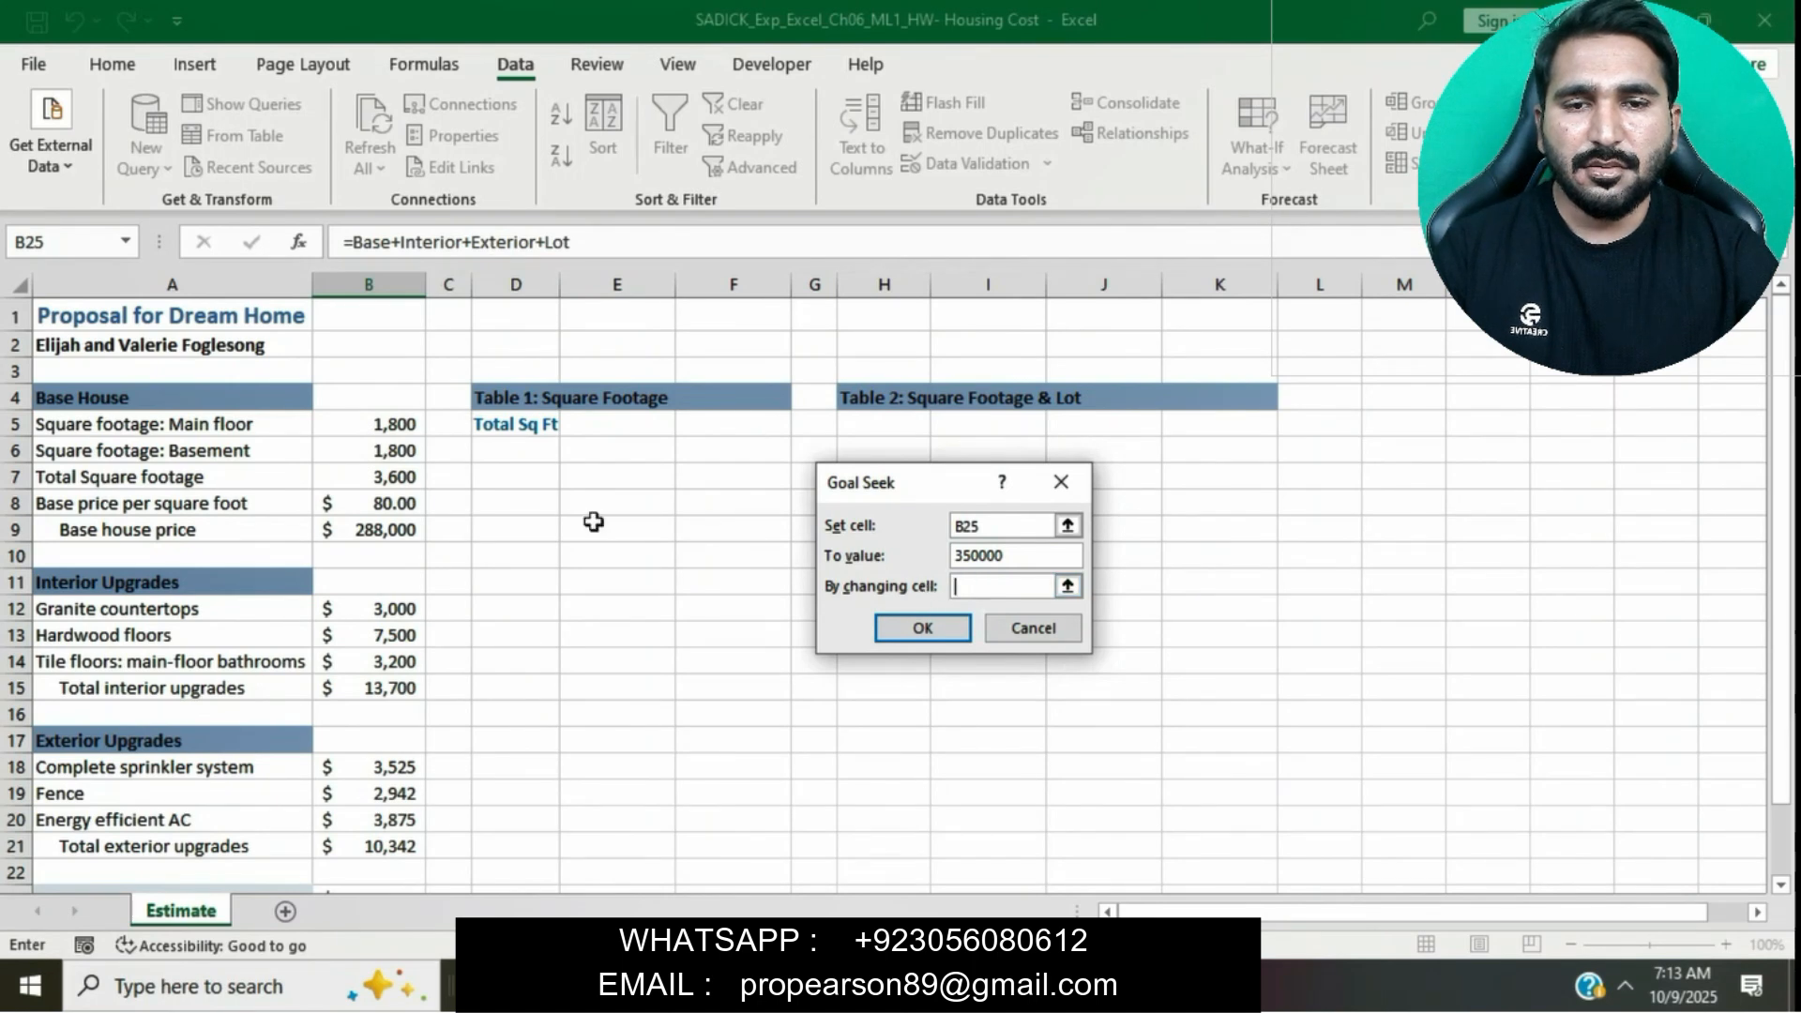
{"action": "left_click", "coordinate": [1041, 985]}
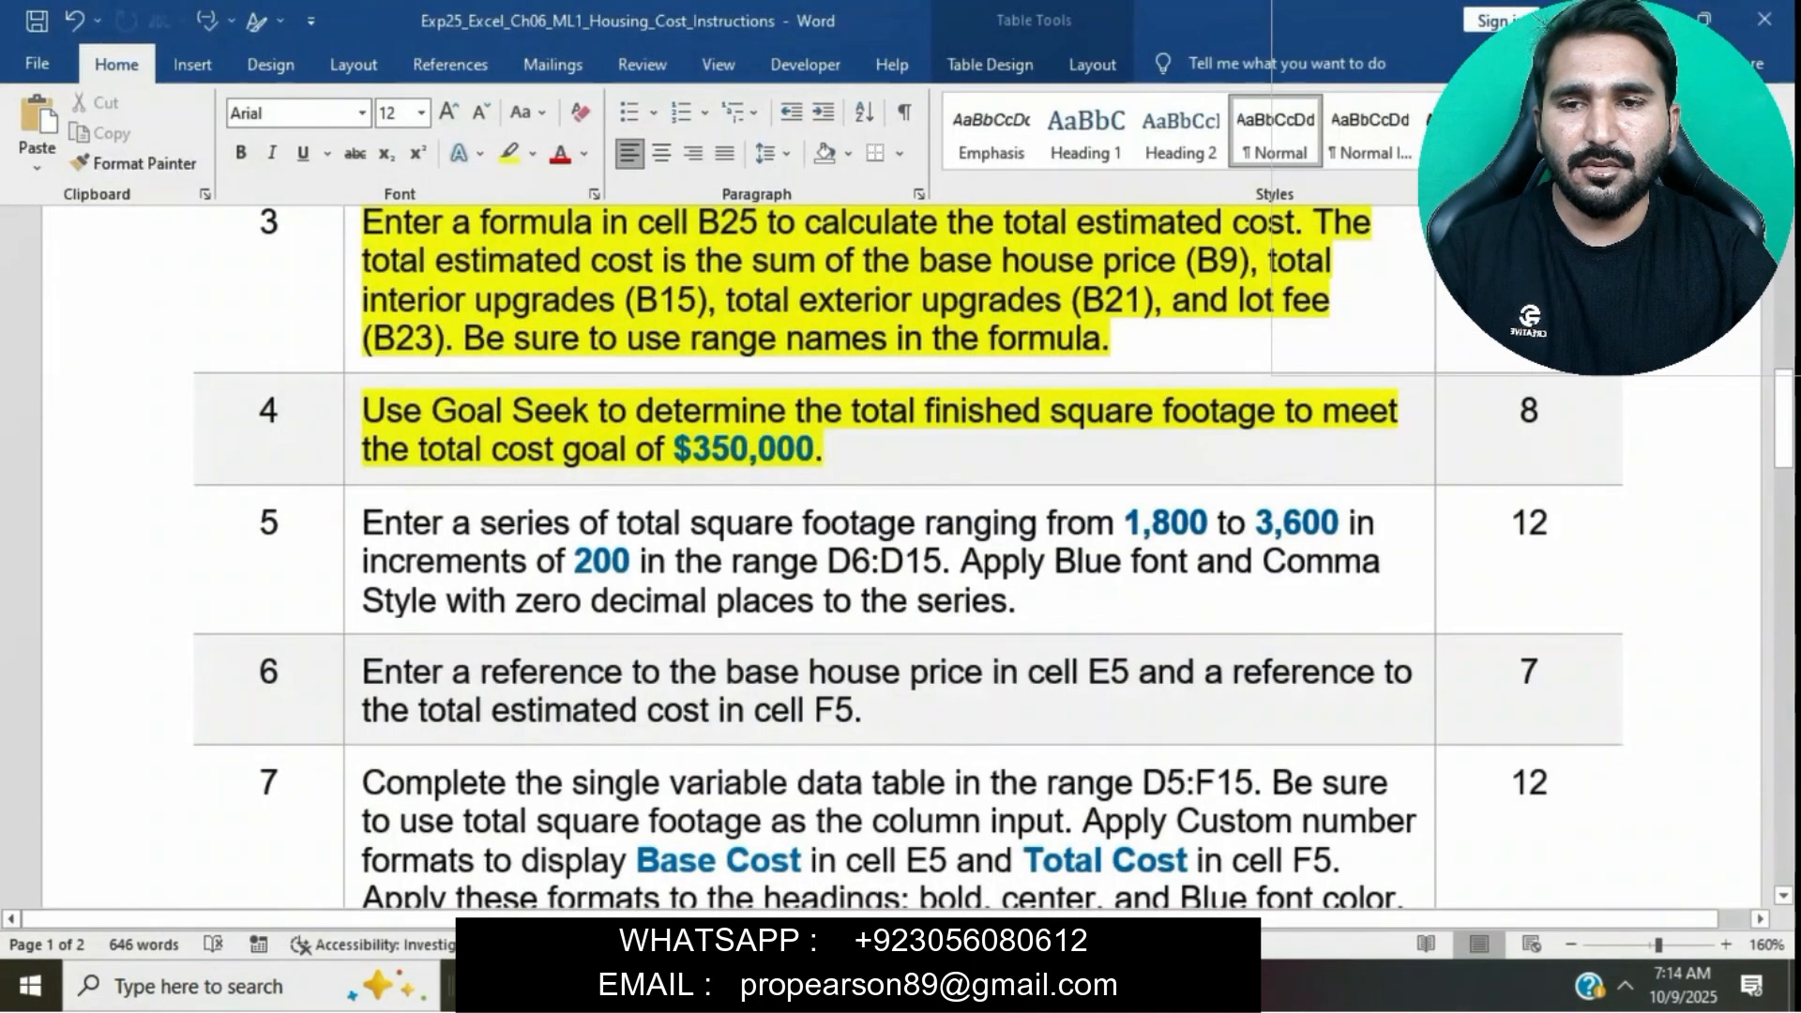
{"action": "left_click", "coordinate": [1041, 985]}
{"action": "left_click", "coordinate": [364, 485]}
{"action": "left_click", "coordinate": [959, 628]}
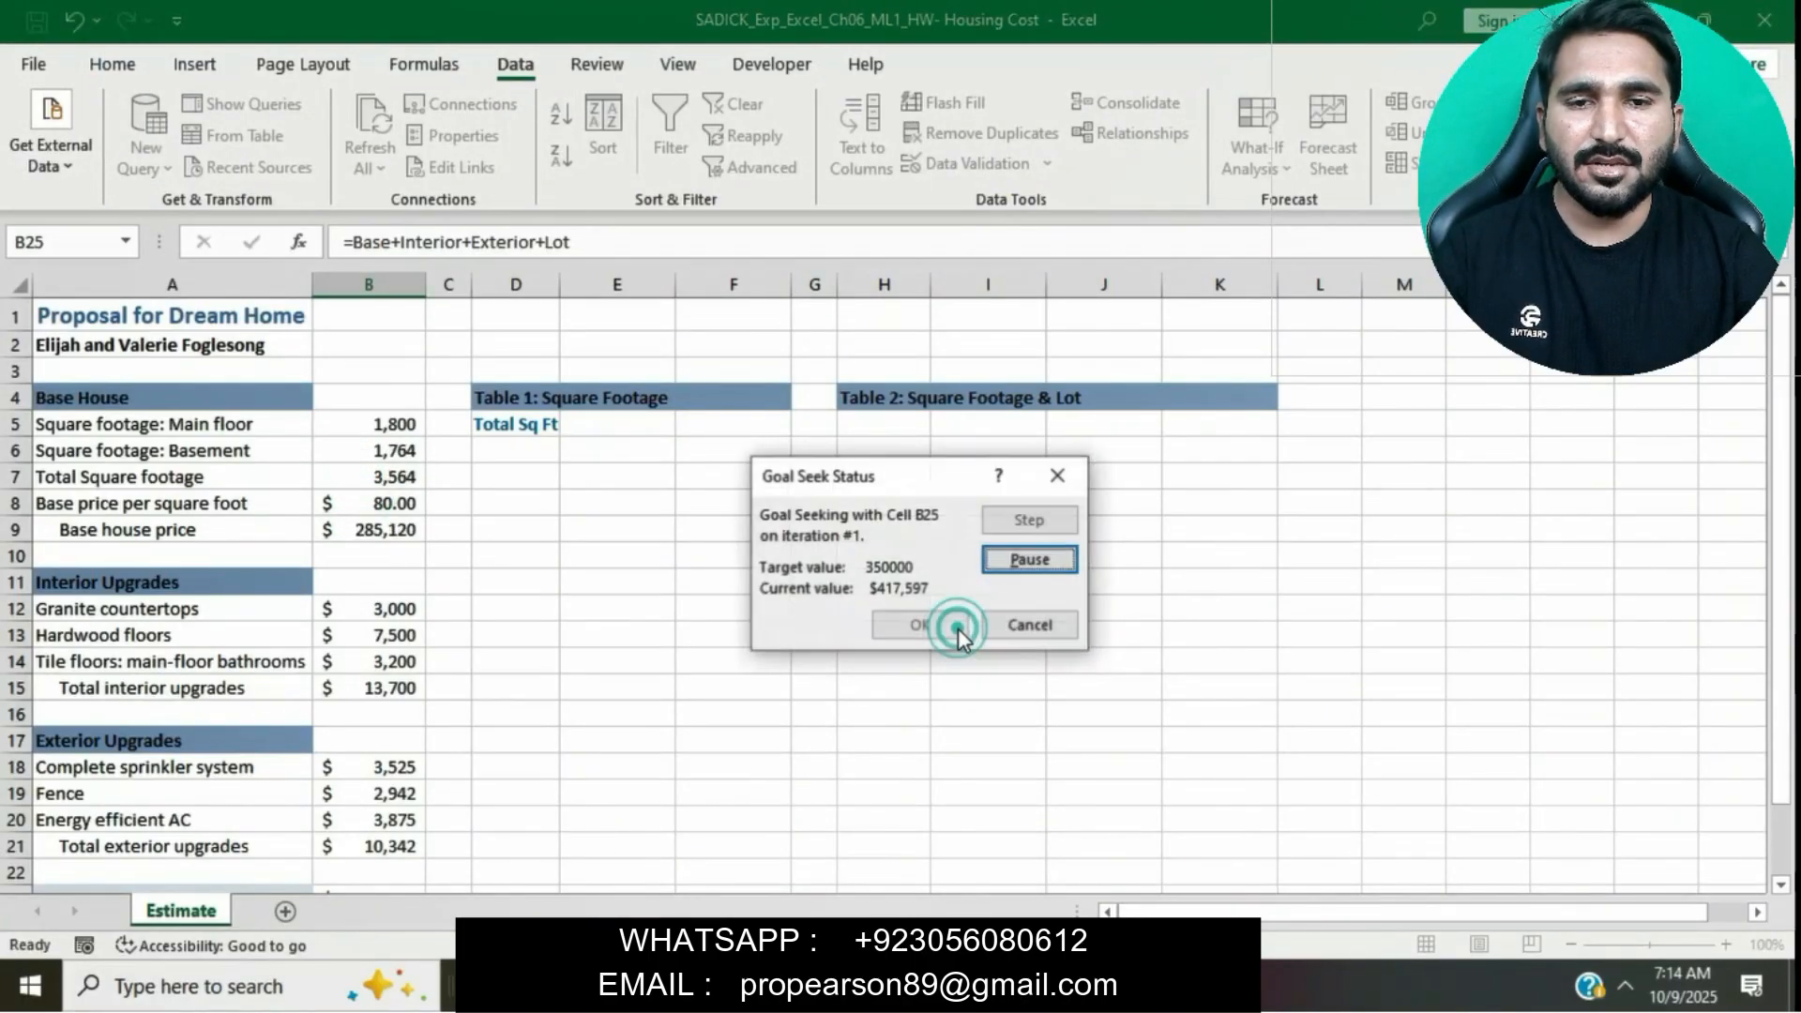
{"action": "left_click", "coordinate": [959, 628]}
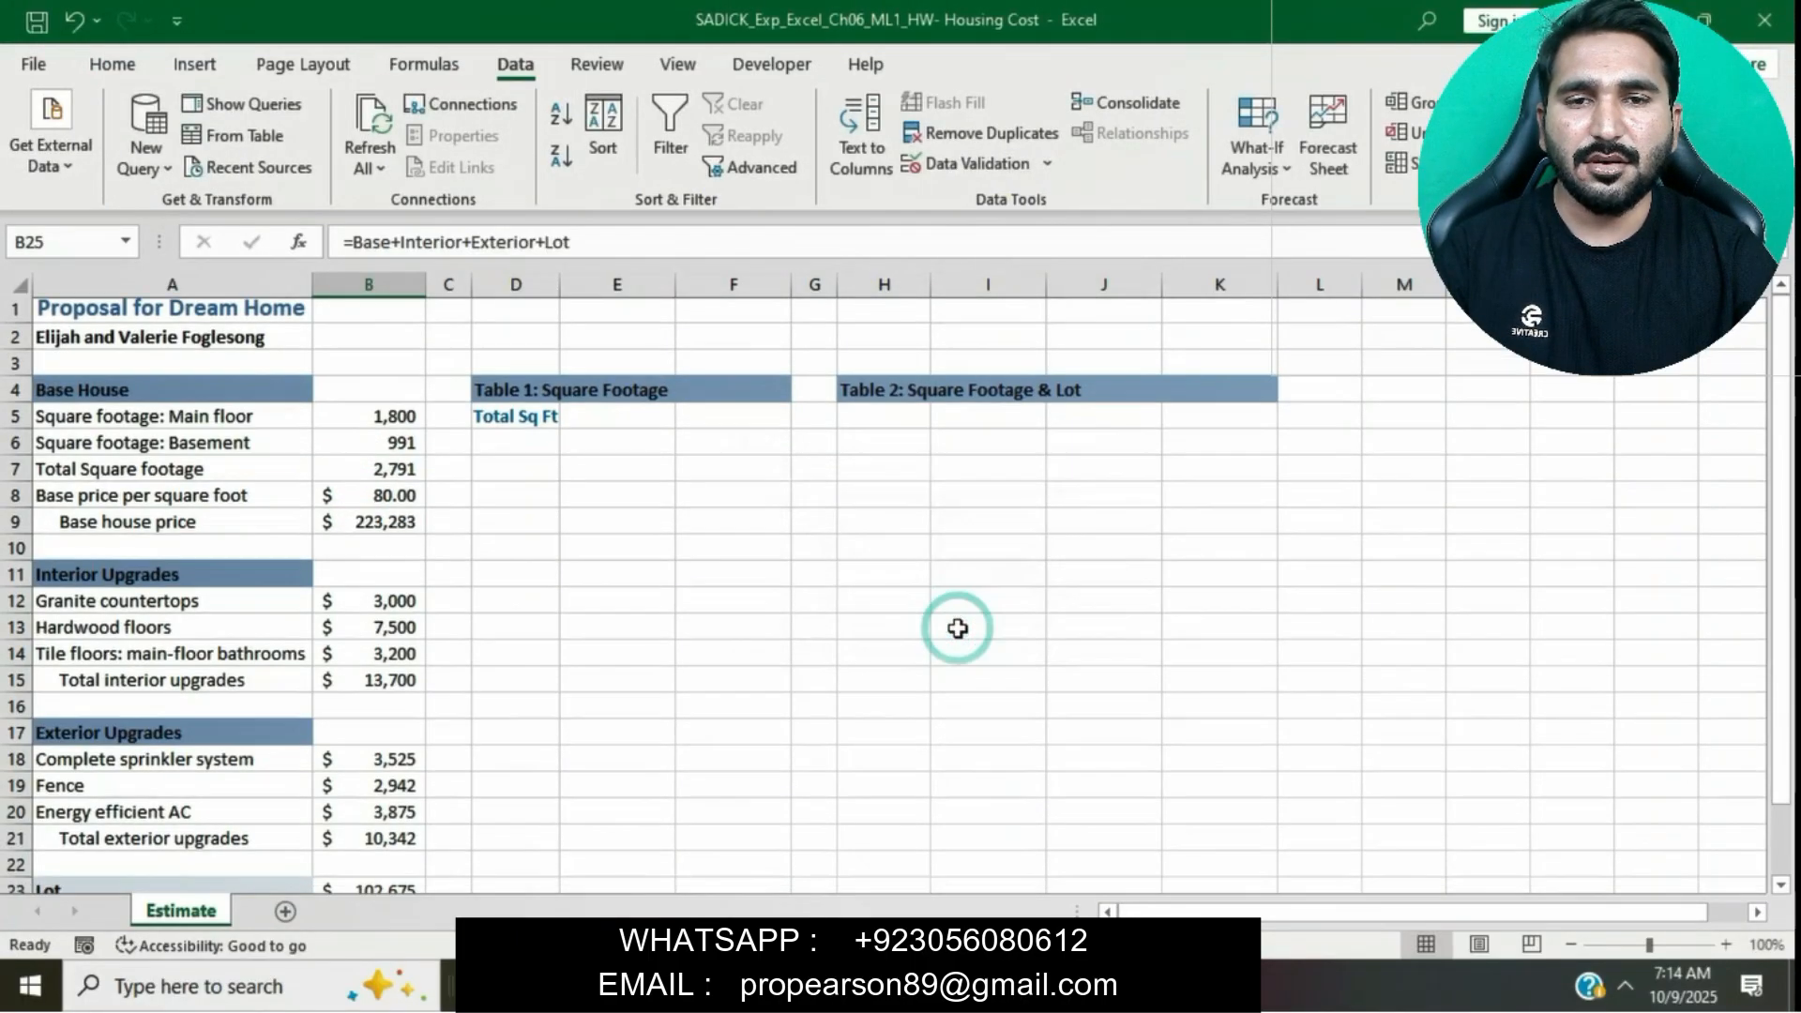
- Highlight the step 5 instruction text yellow in the instructions document
{"action": "left_click", "coordinate": [999, 985]}
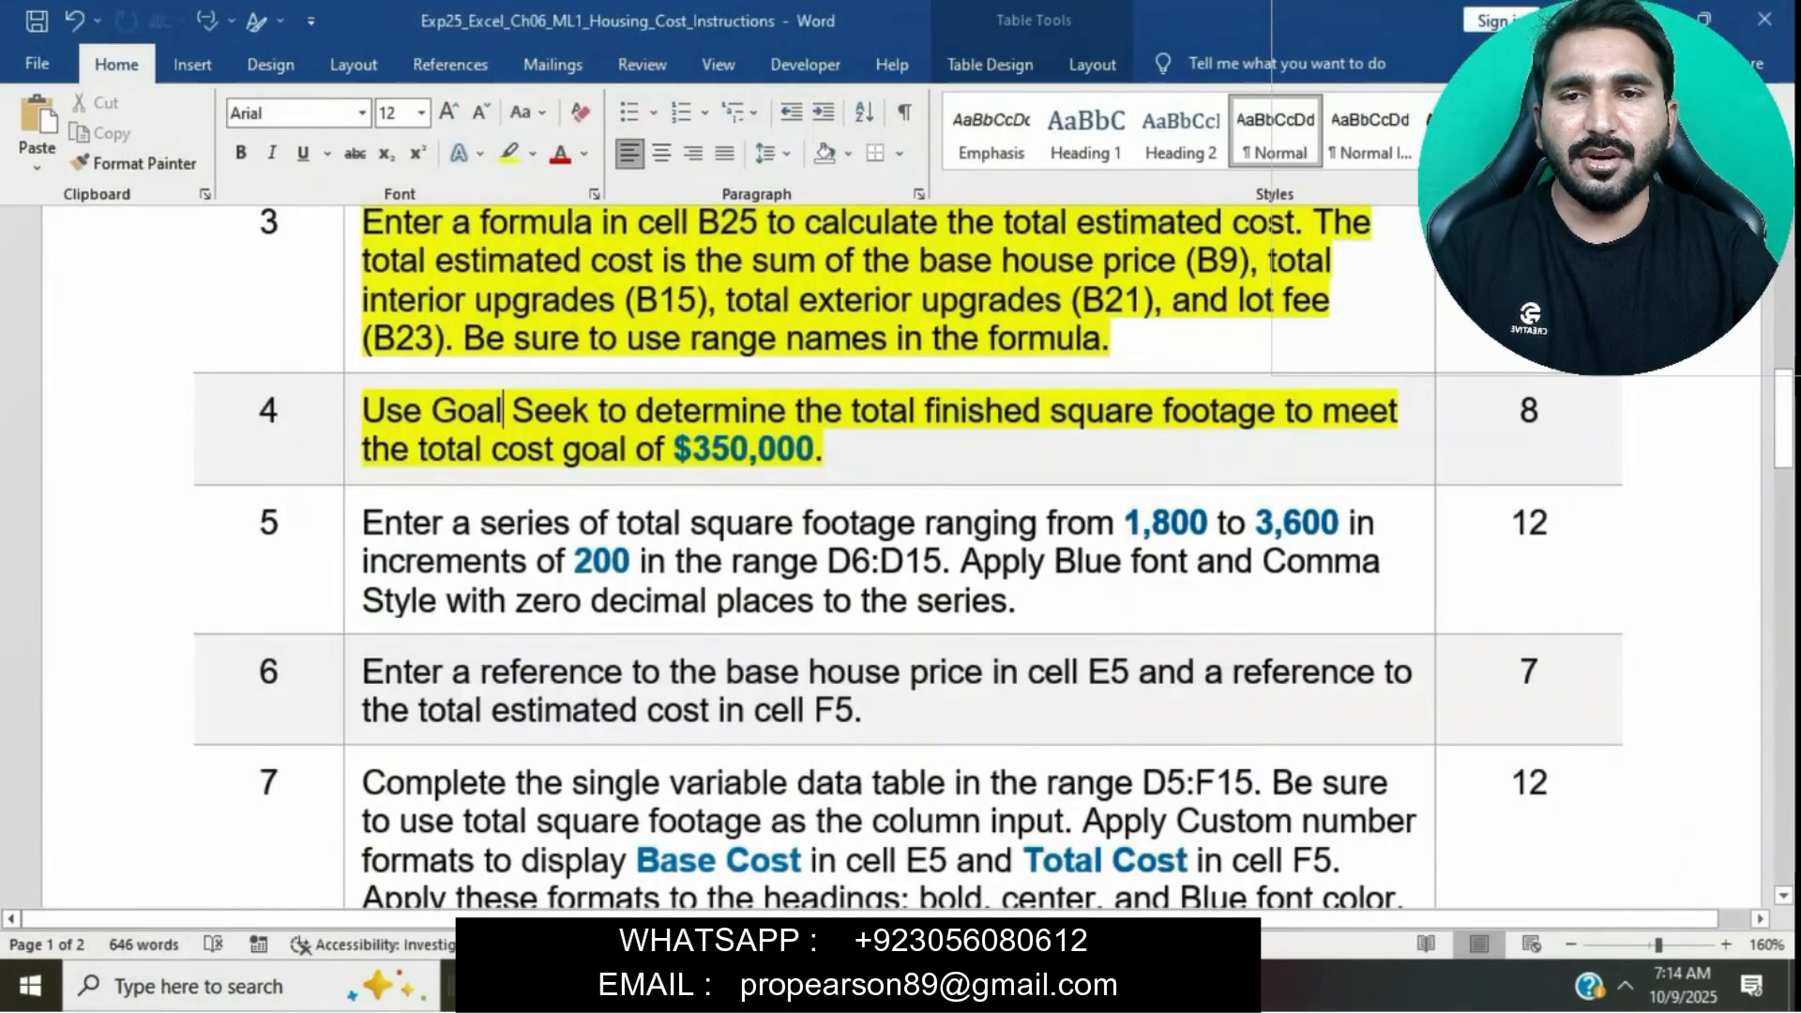
{"action": "scroll", "coordinate": [966, 598], "scroll_direction": "down", "scroll_amount": 3}
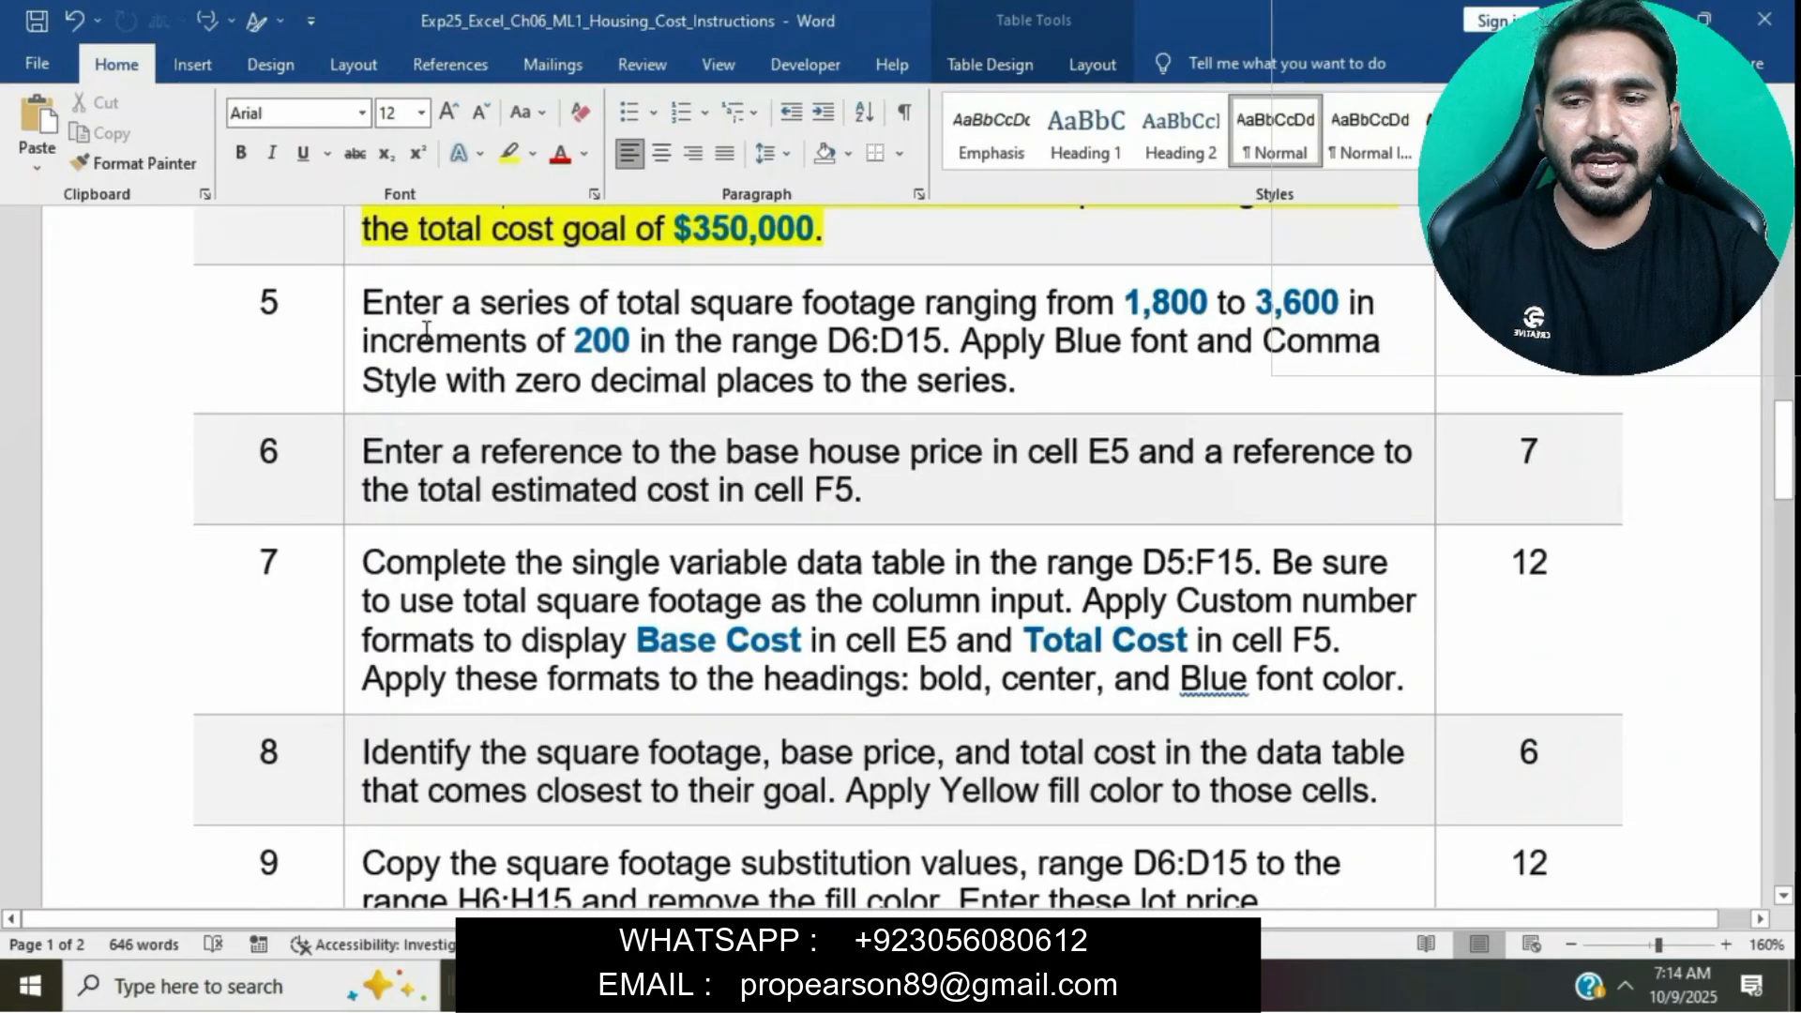
{"action": "left_click", "coordinate": [342, 308]}
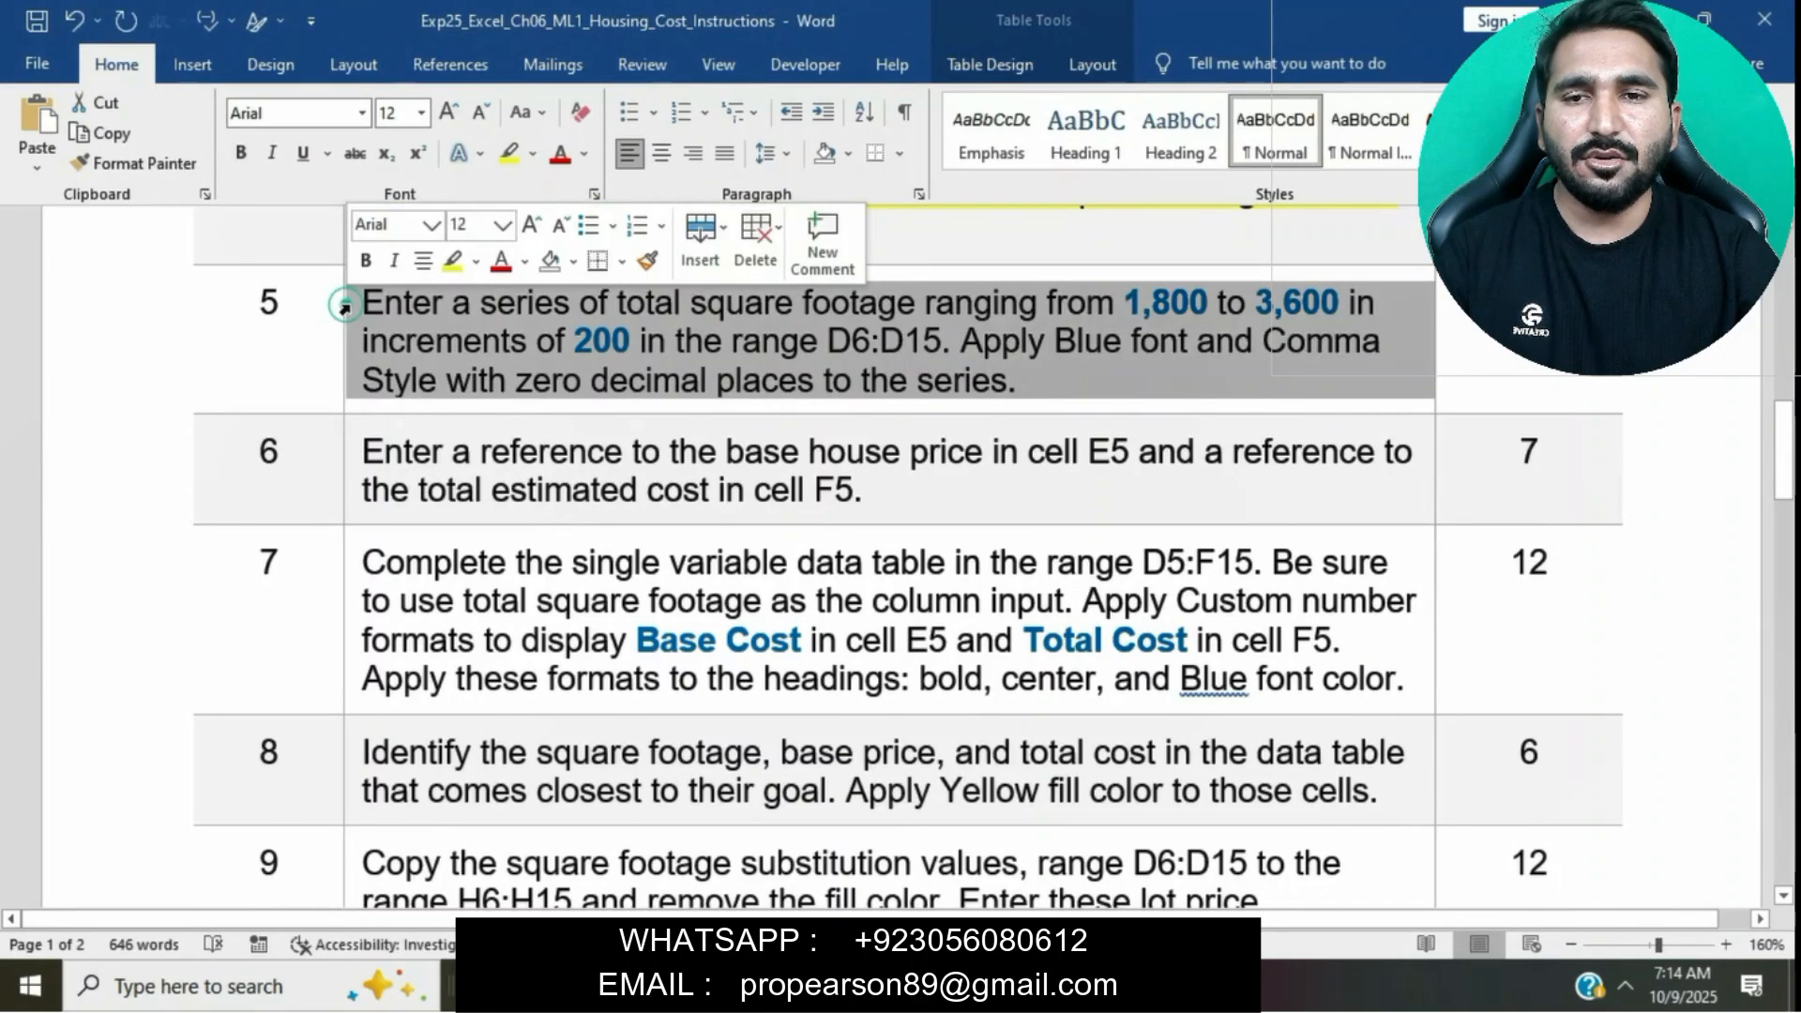
{"action": "left_click", "coordinate": [456, 265]}
{"action": "left_click", "coordinate": [636, 368]}
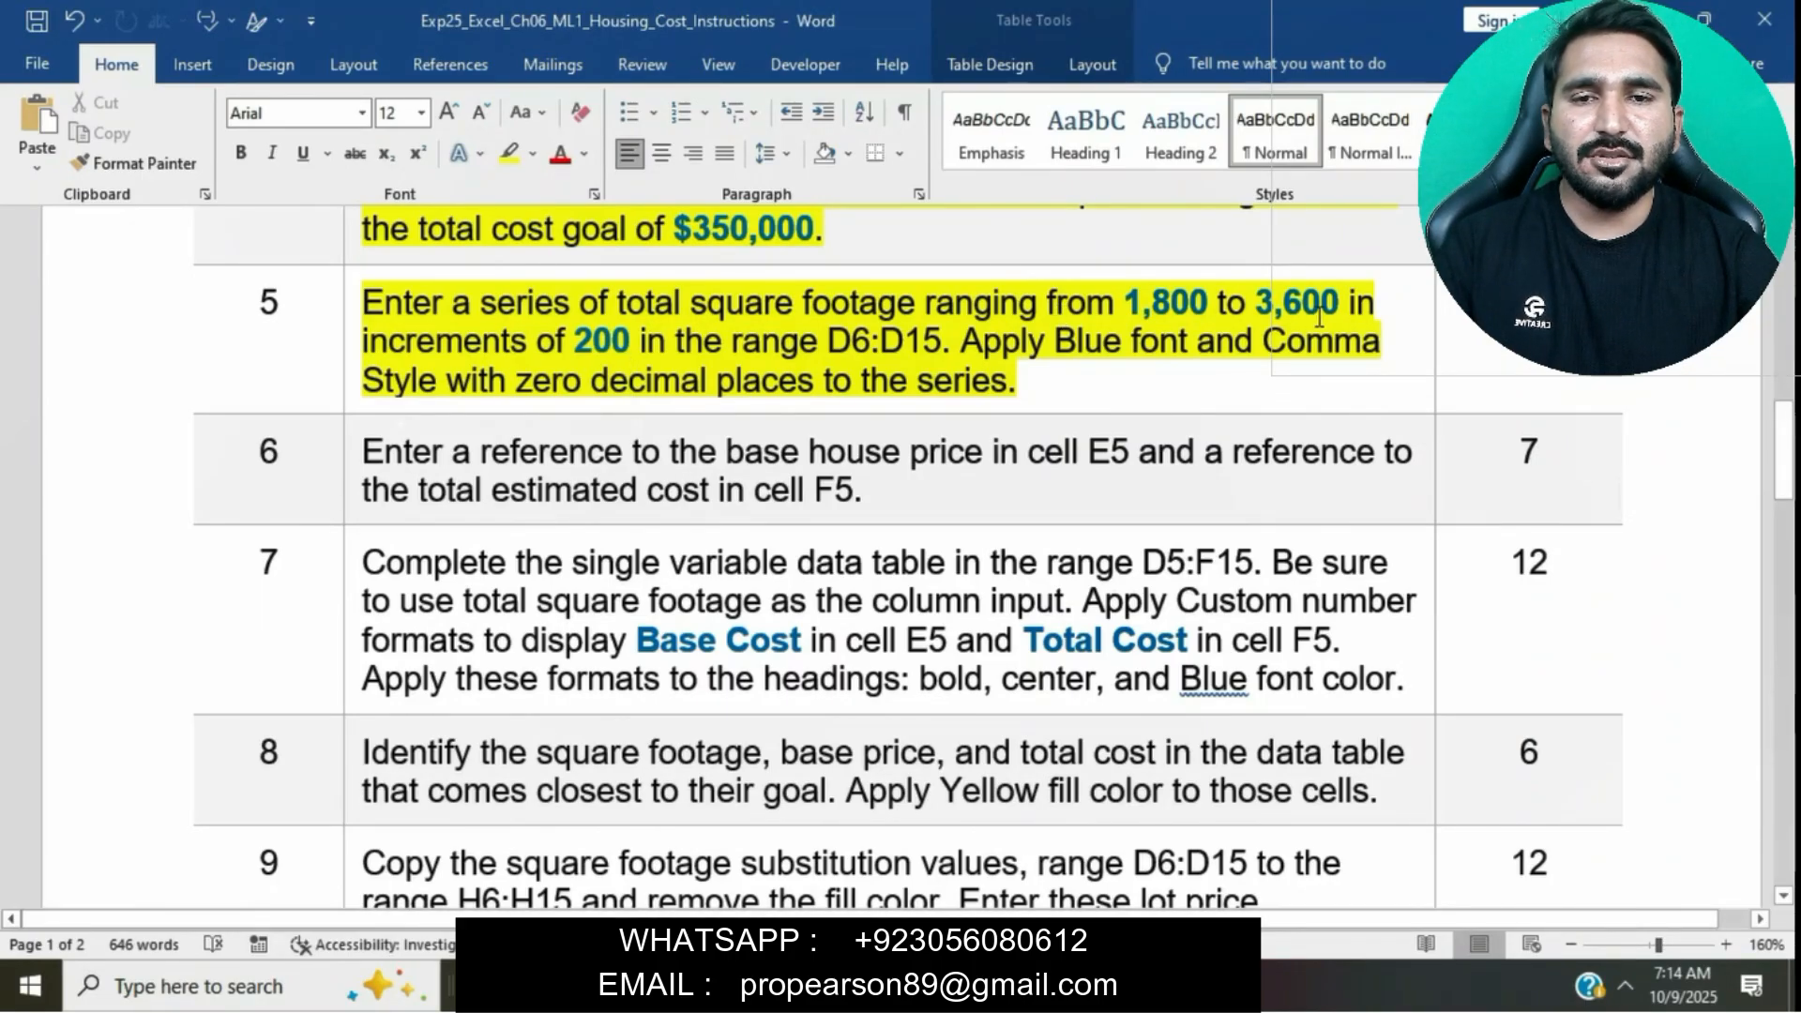
- Enter 1800 as the first total square footage value in cell D6
{"action": "key", "text": "Up"}
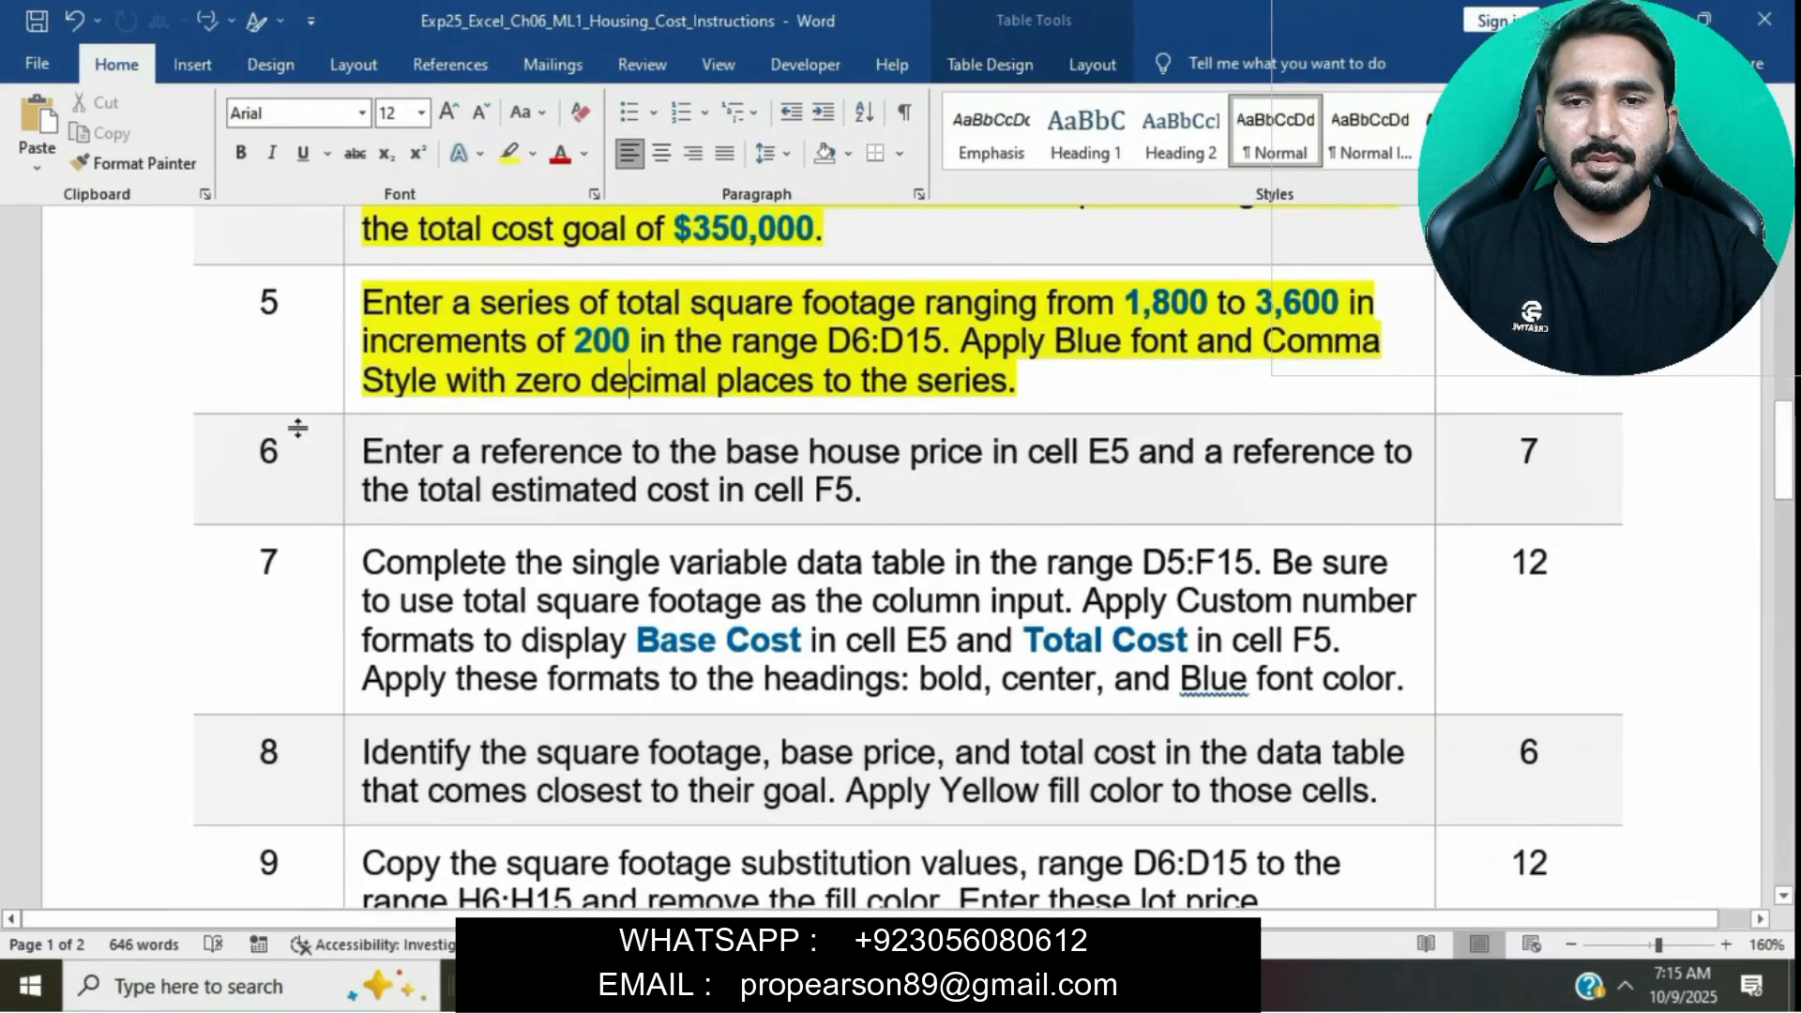
{"action": "left_click_drag", "start_coordinate": [369, 310], "coordinate": [1206, 309]}
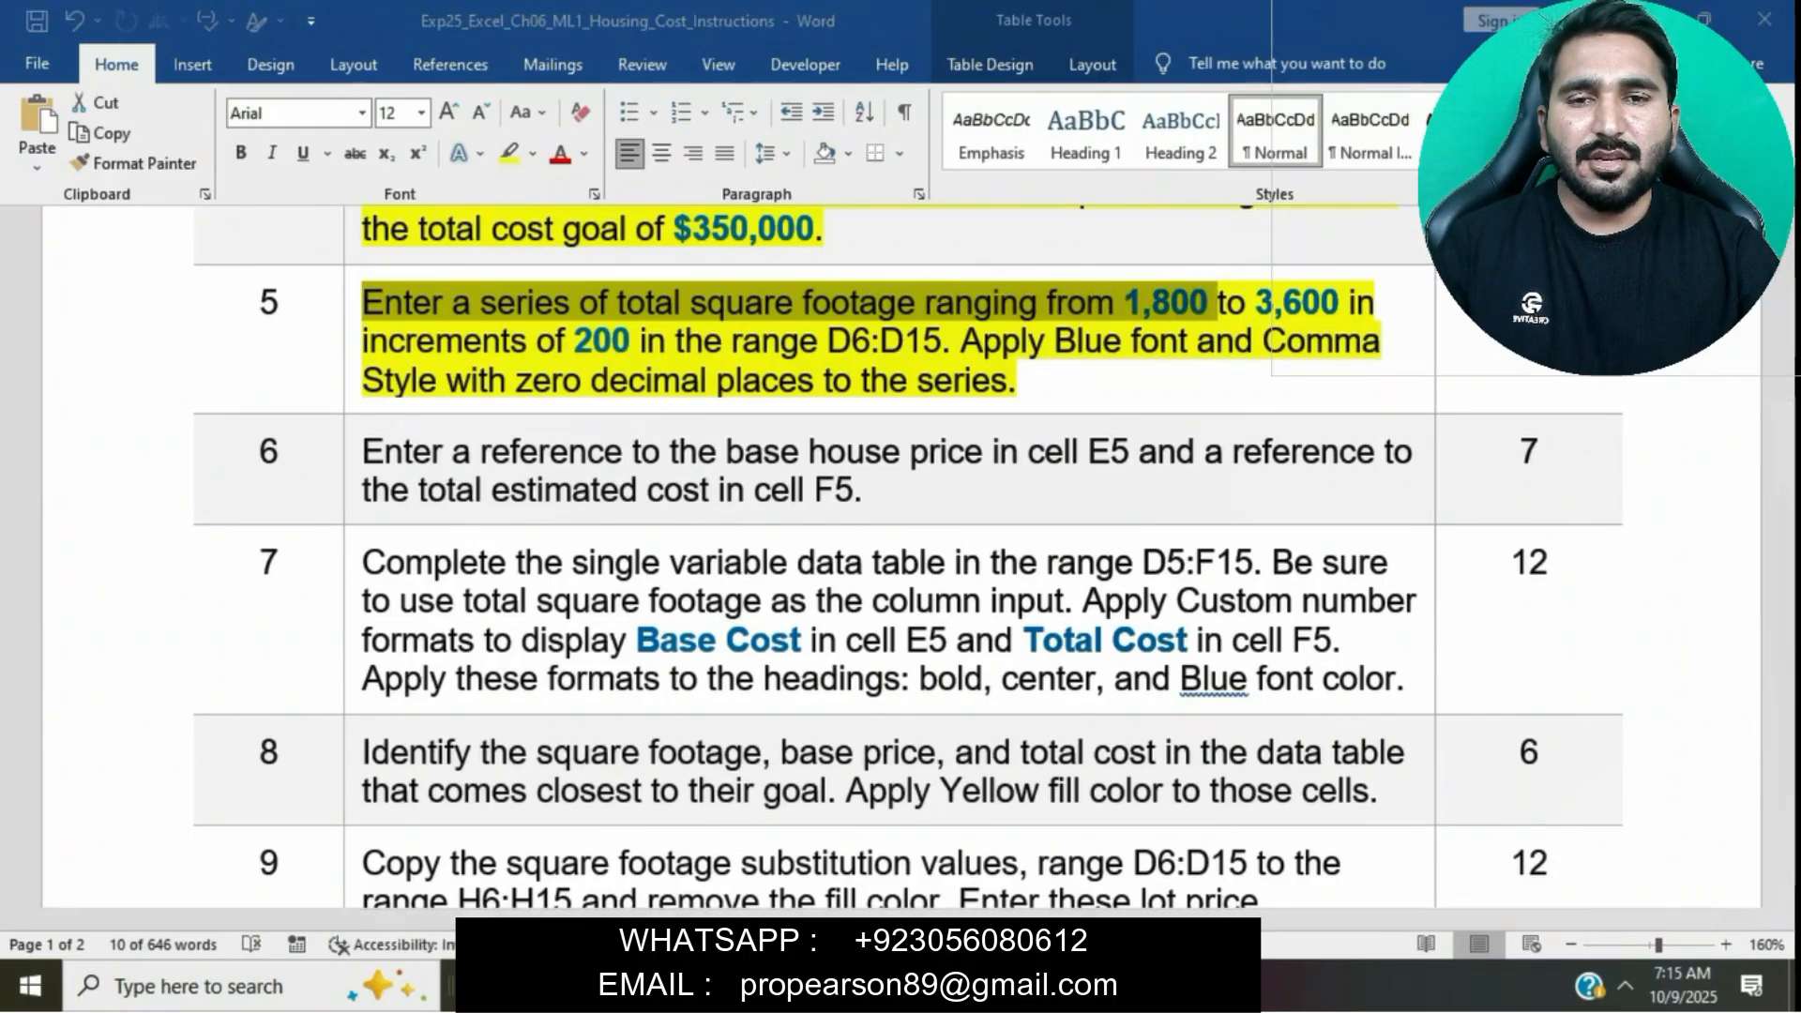
{"action": "left_click", "coordinate": [1023, 985]}
{"action": "scroll", "coordinate": [675, 454], "scroll_direction": "up", "scroll_amount": 2}
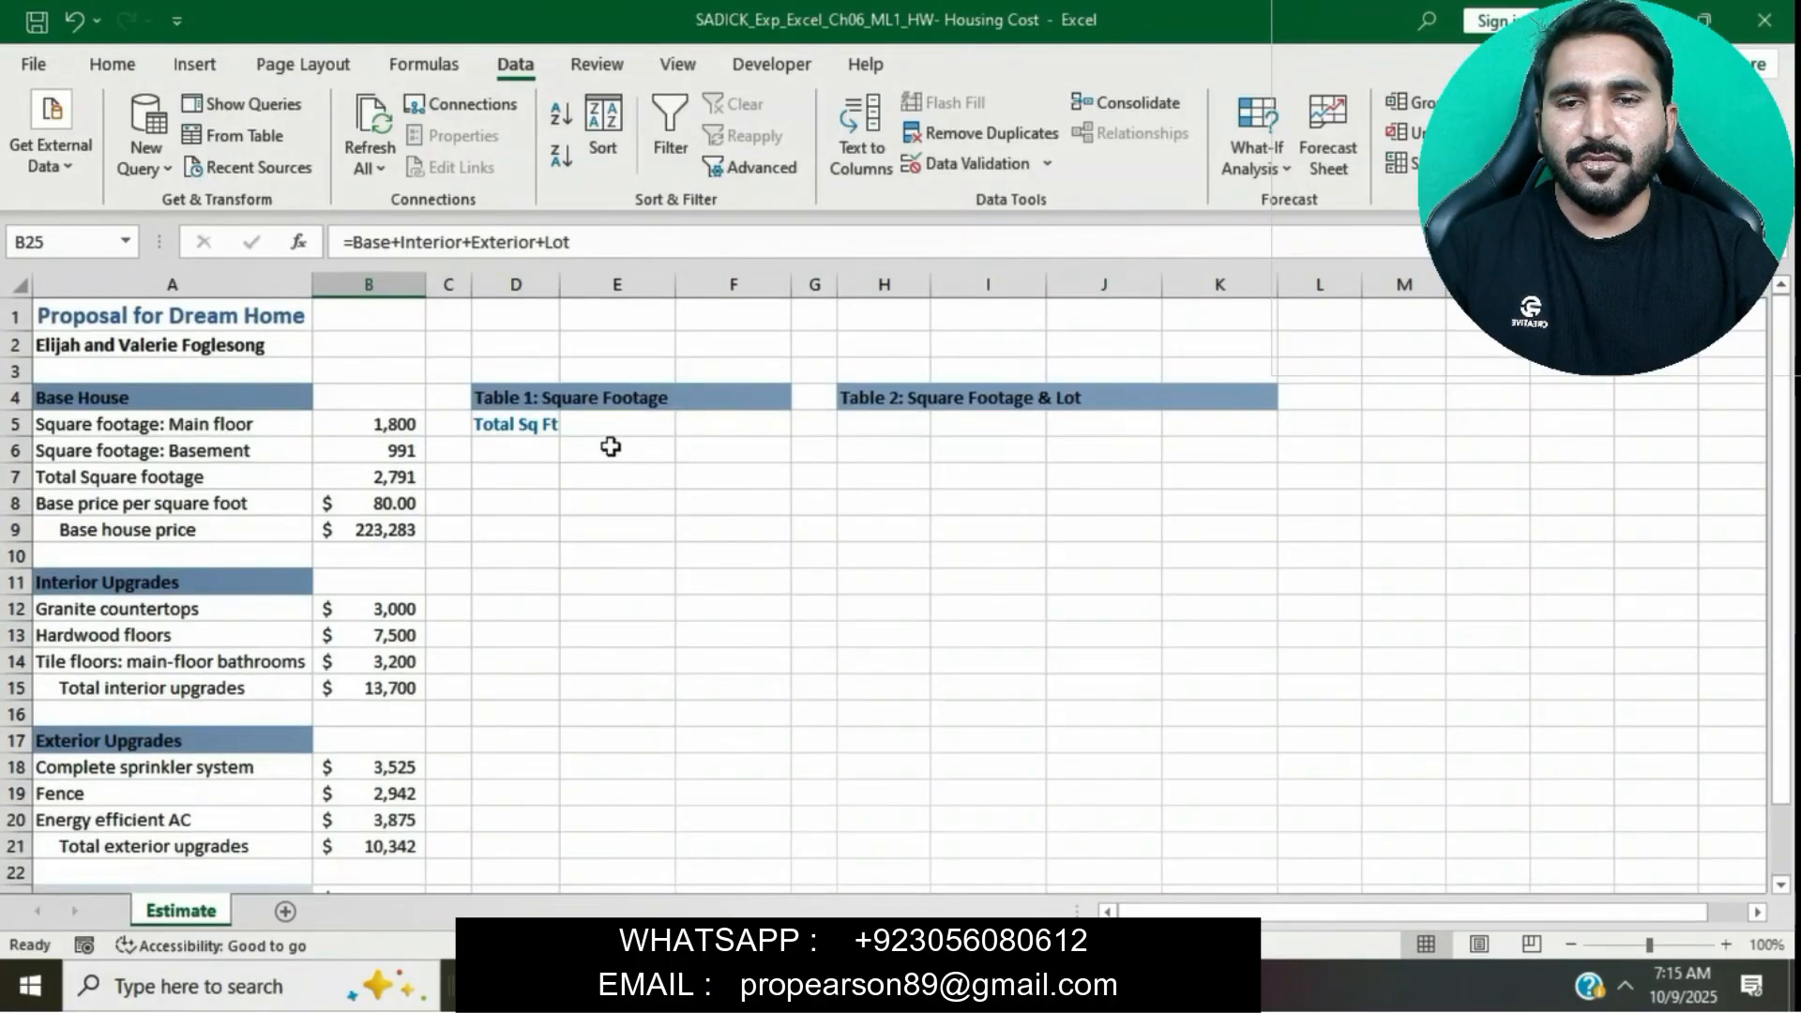
{"action": "left_click", "coordinate": [544, 448]}
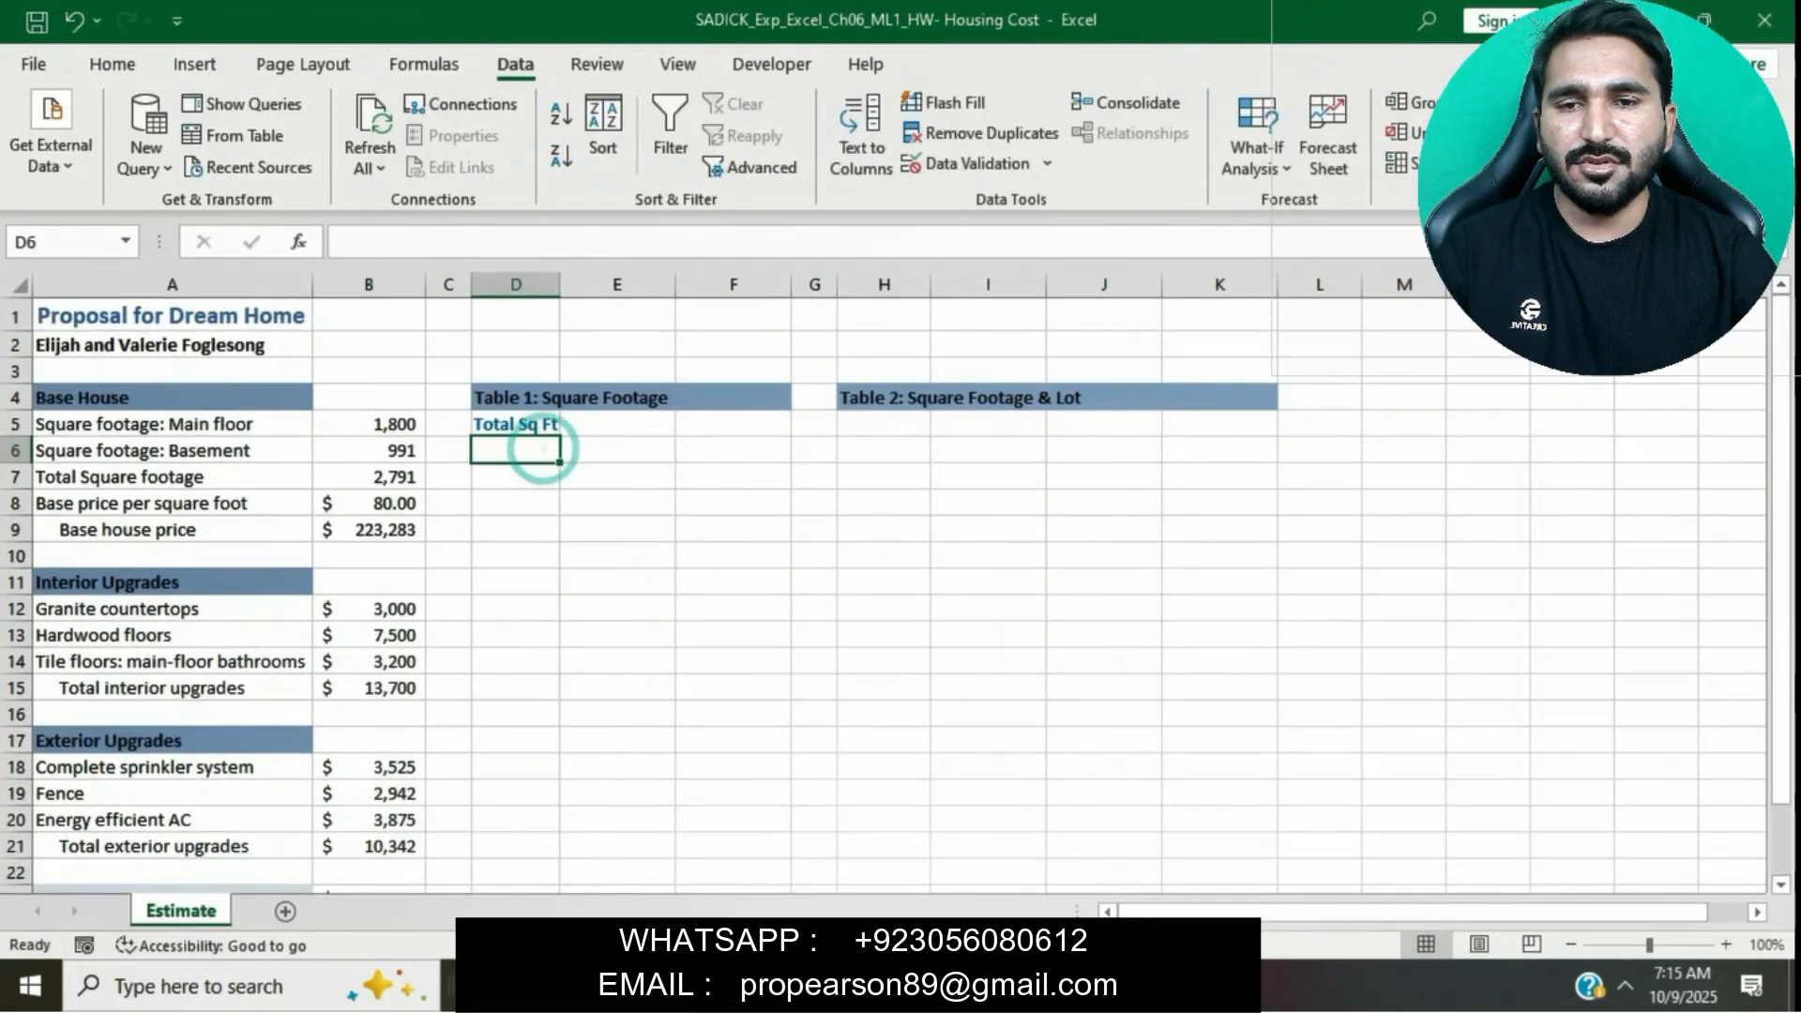
{"action": "key", "text": "alt+Tab"}
{"action": "left_click_drag", "start_coordinate": [364, 302], "coordinate": [1212, 302]}
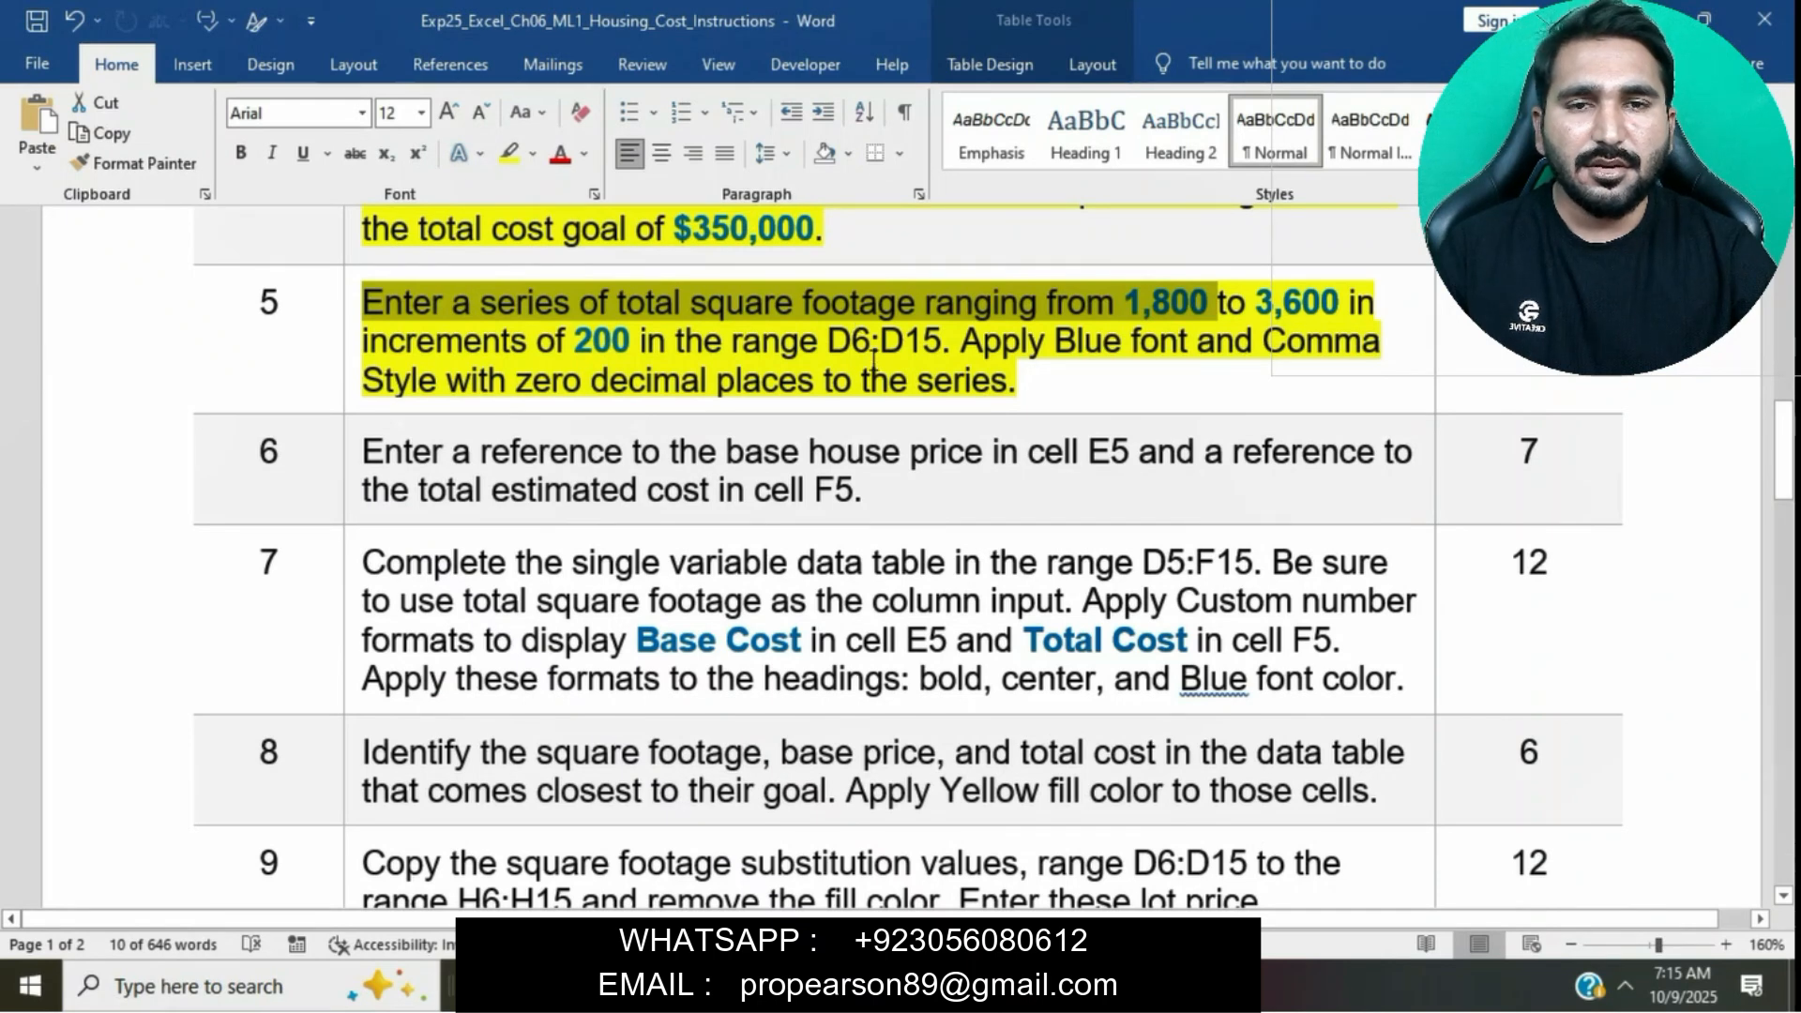
{"action": "key", "text": "alt+Tab"}
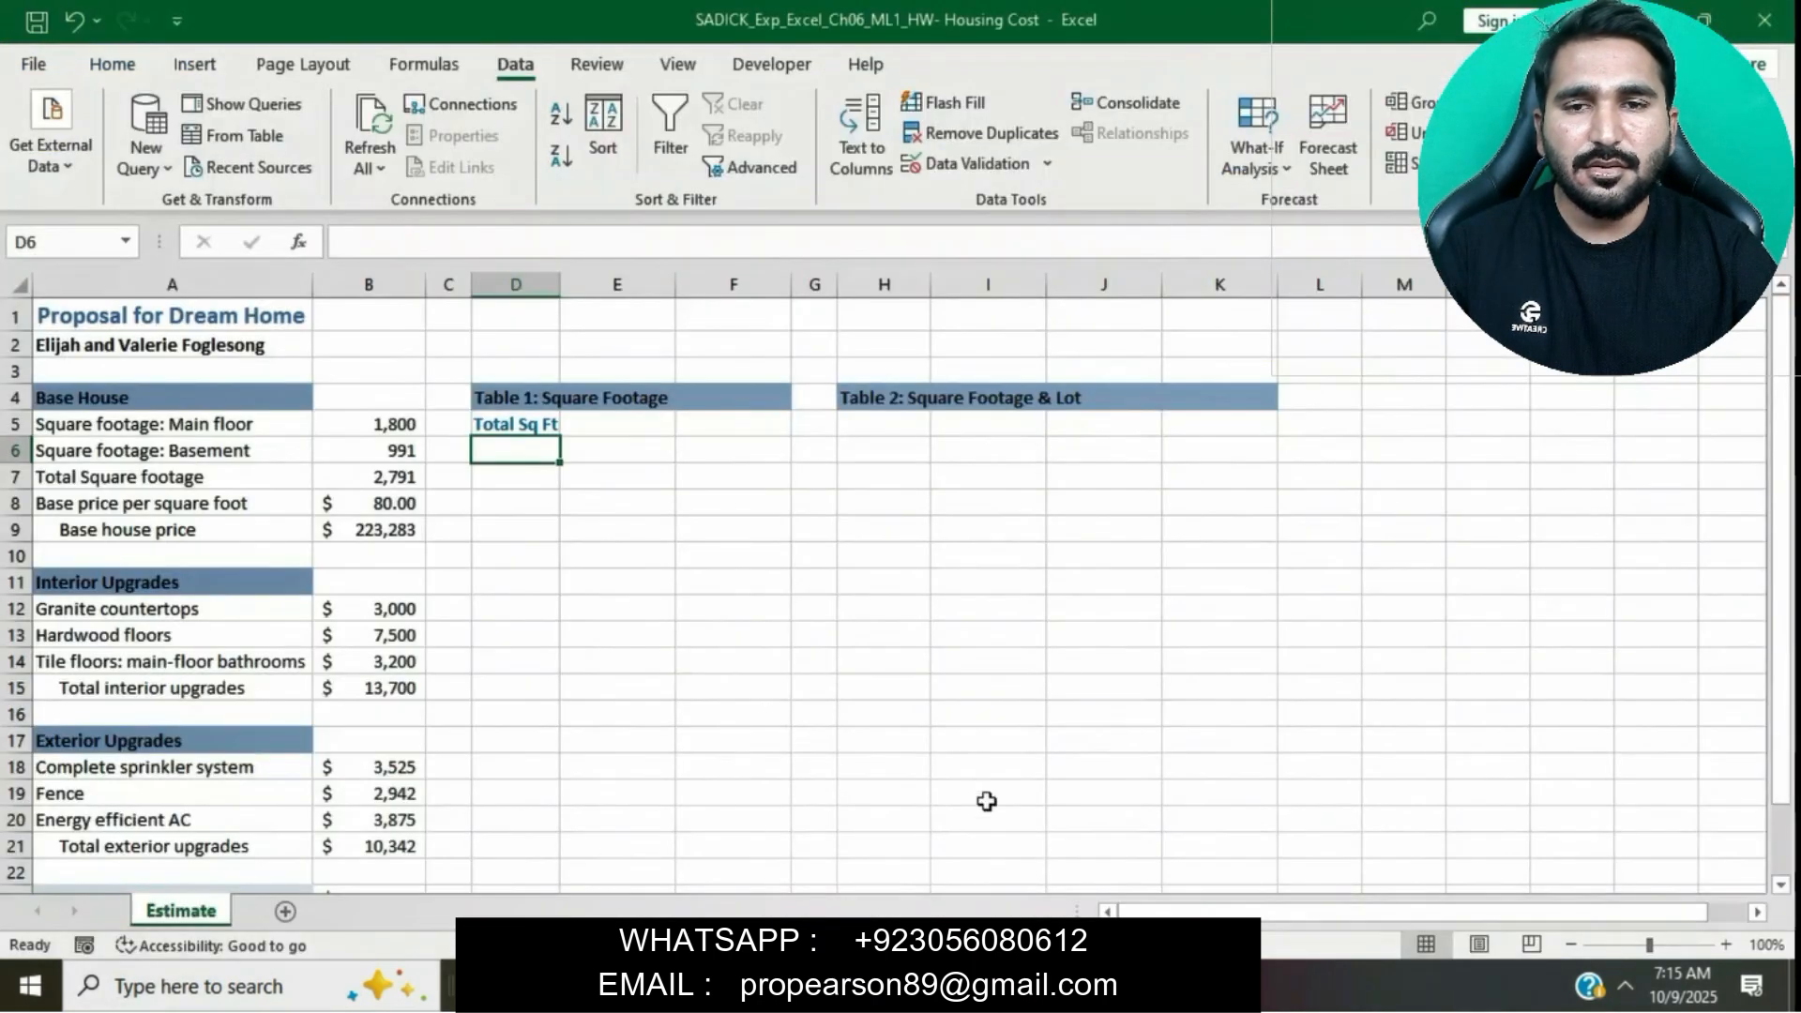
{"action": "type", "text": "1800"}
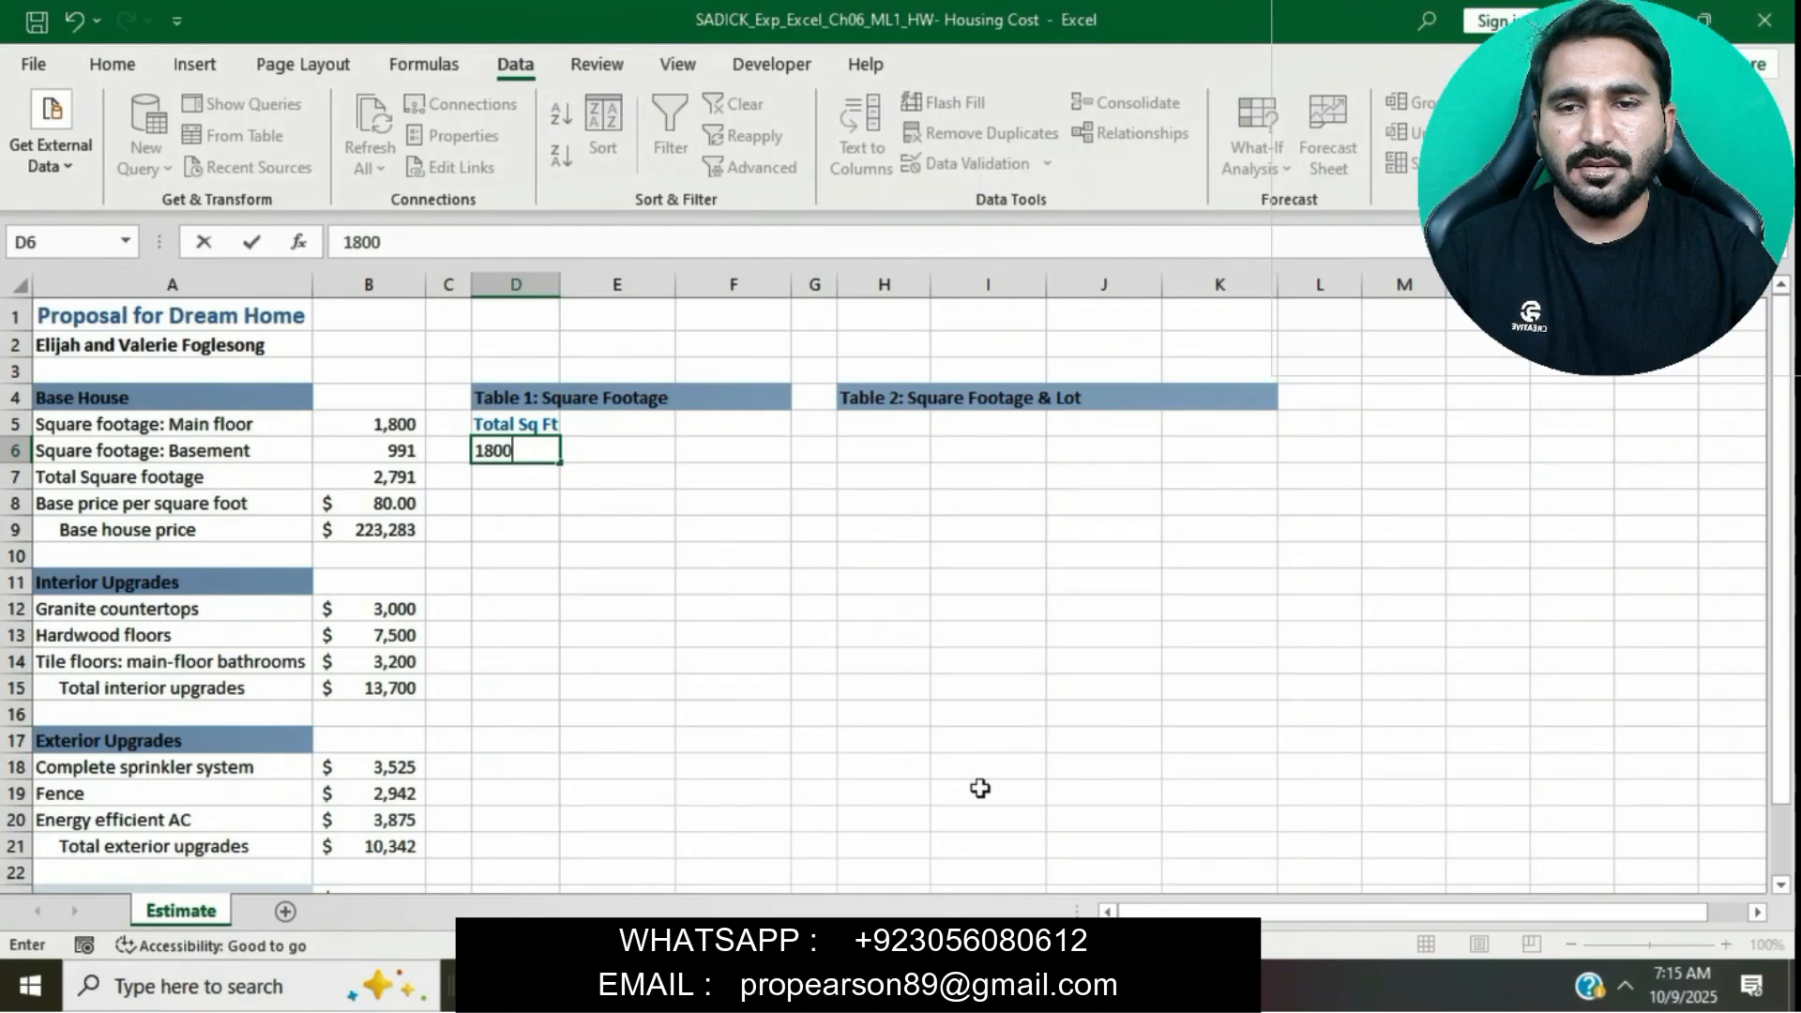
{"action": "key", "text": "Return"}
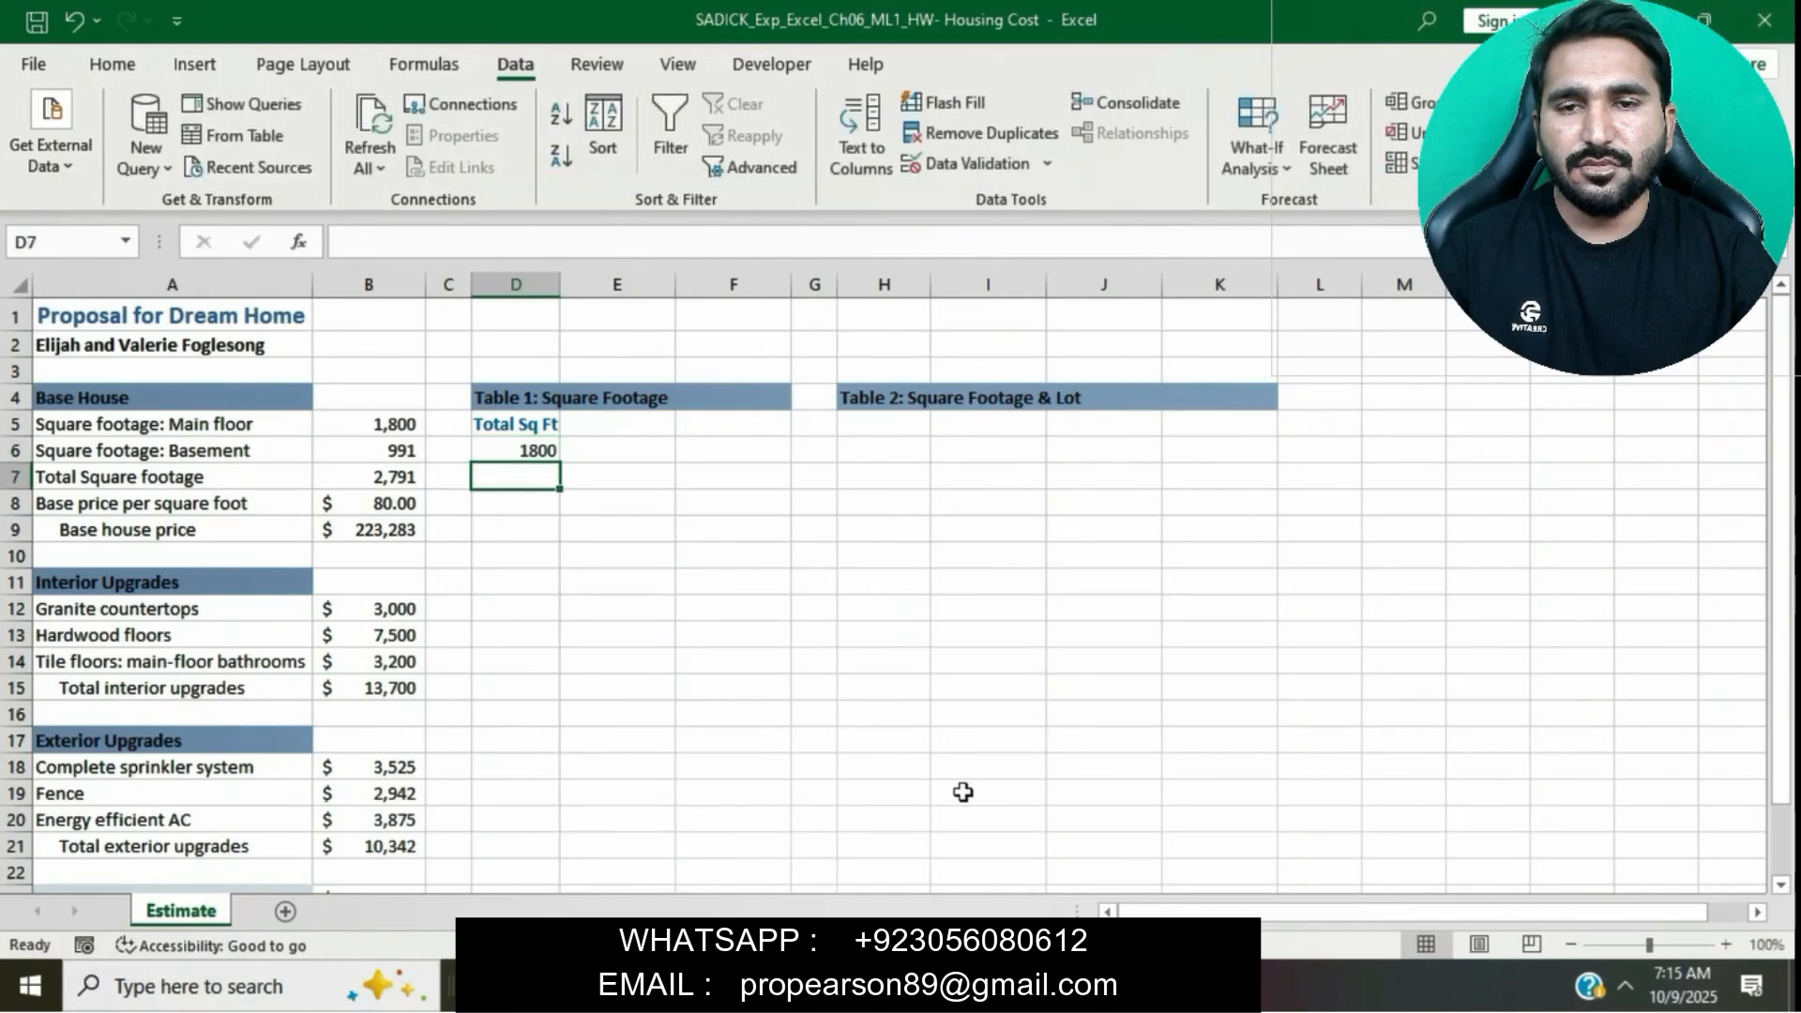
- Fill a linear series down the column from D6 with a step value of 200 and a stop value of 3600
{"action": "left_click", "coordinate": [535, 451]}
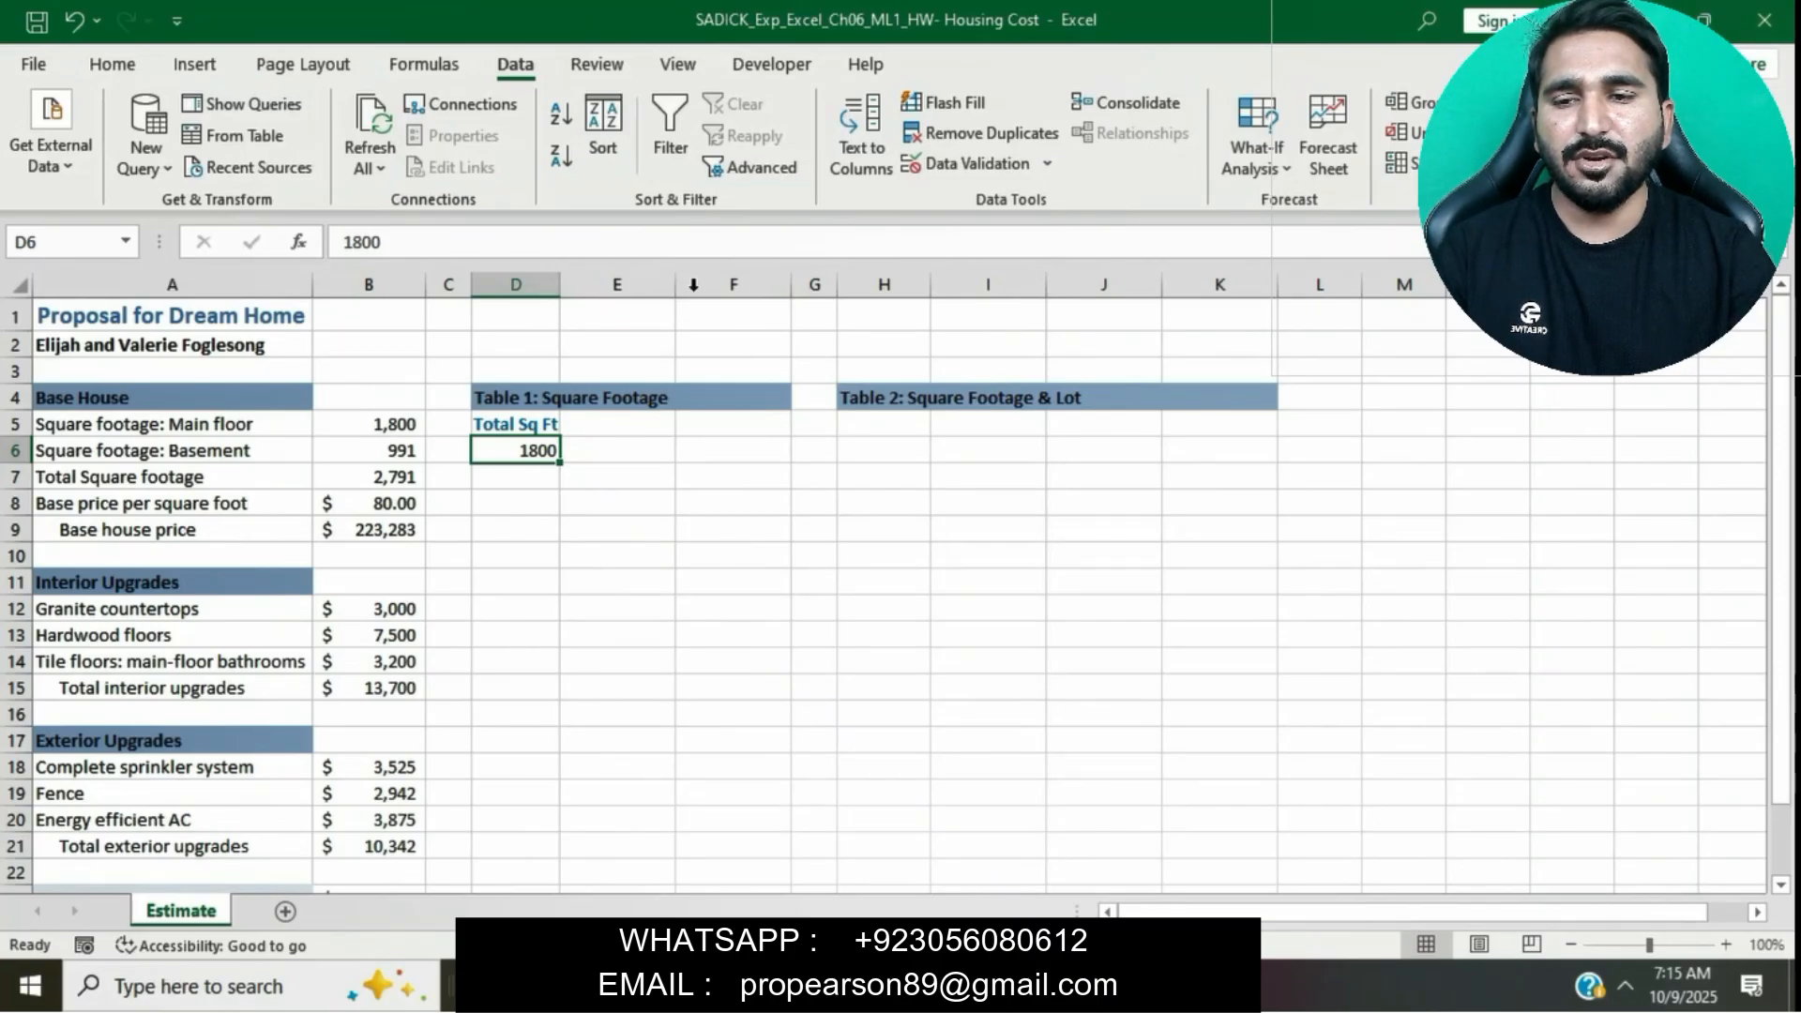
{"action": "left_click", "coordinate": [114, 62]}
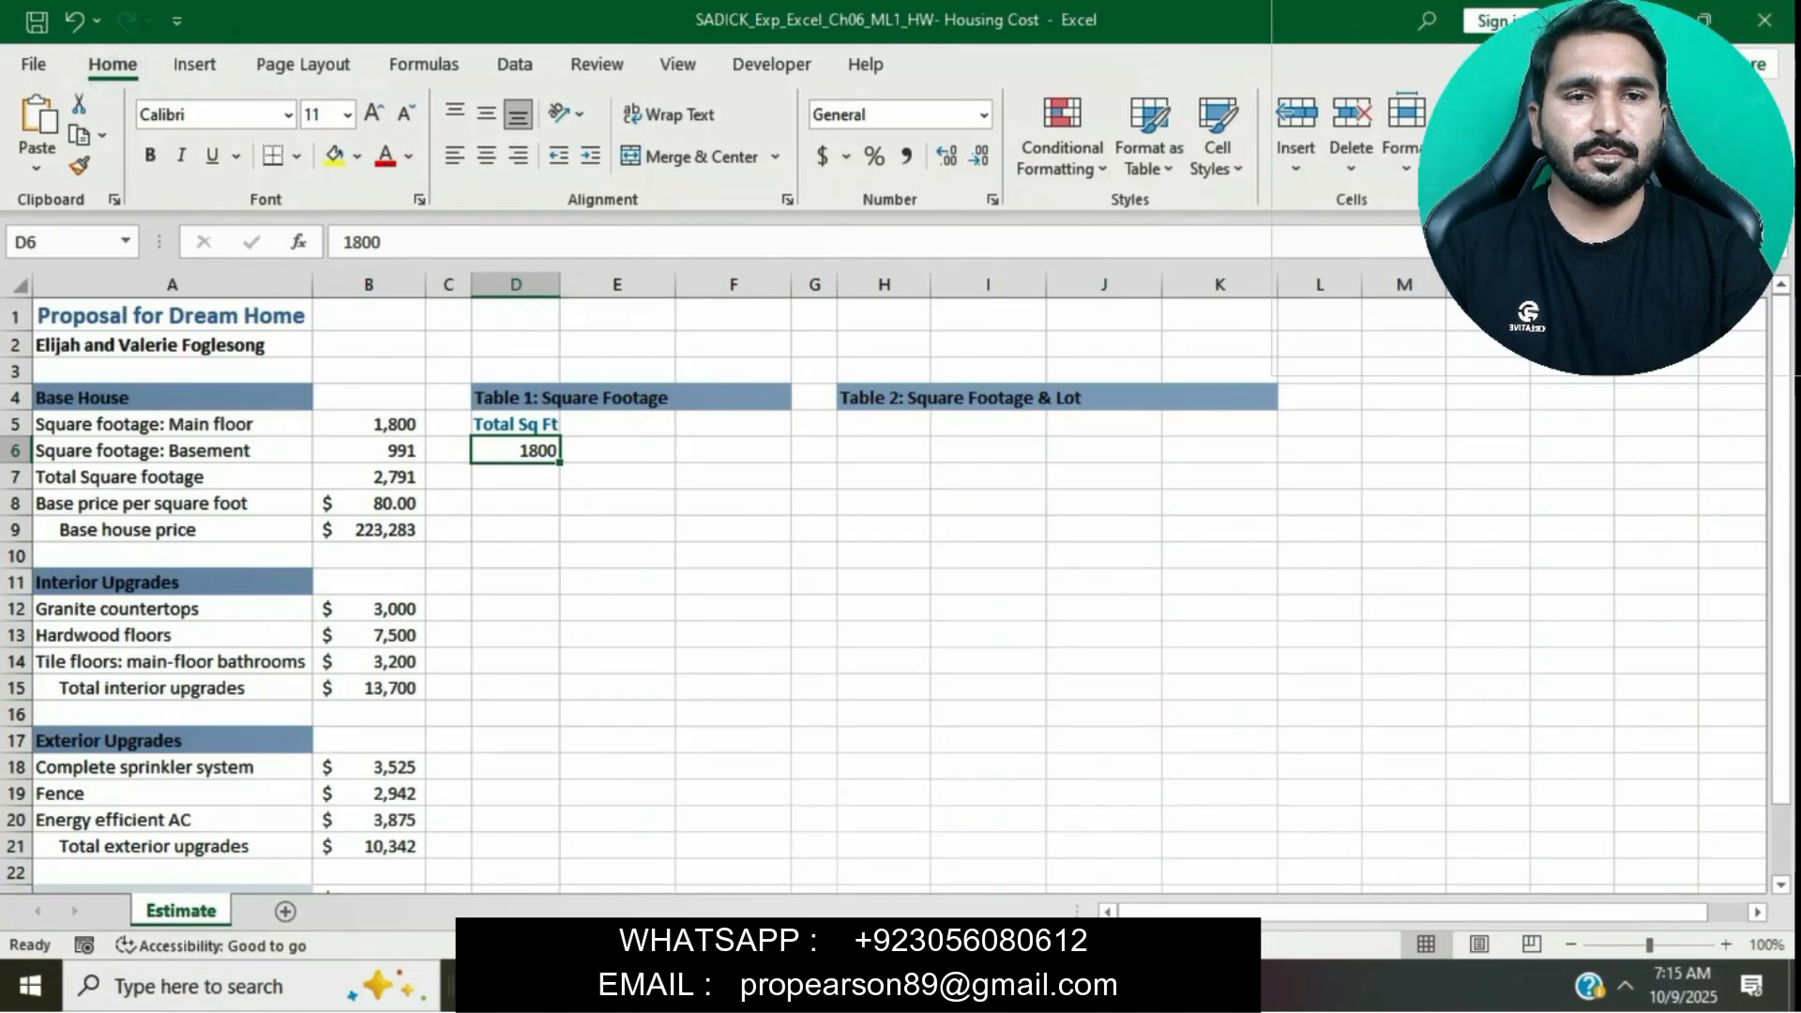
{"action": "left_click", "coordinate": [1477, 140]}
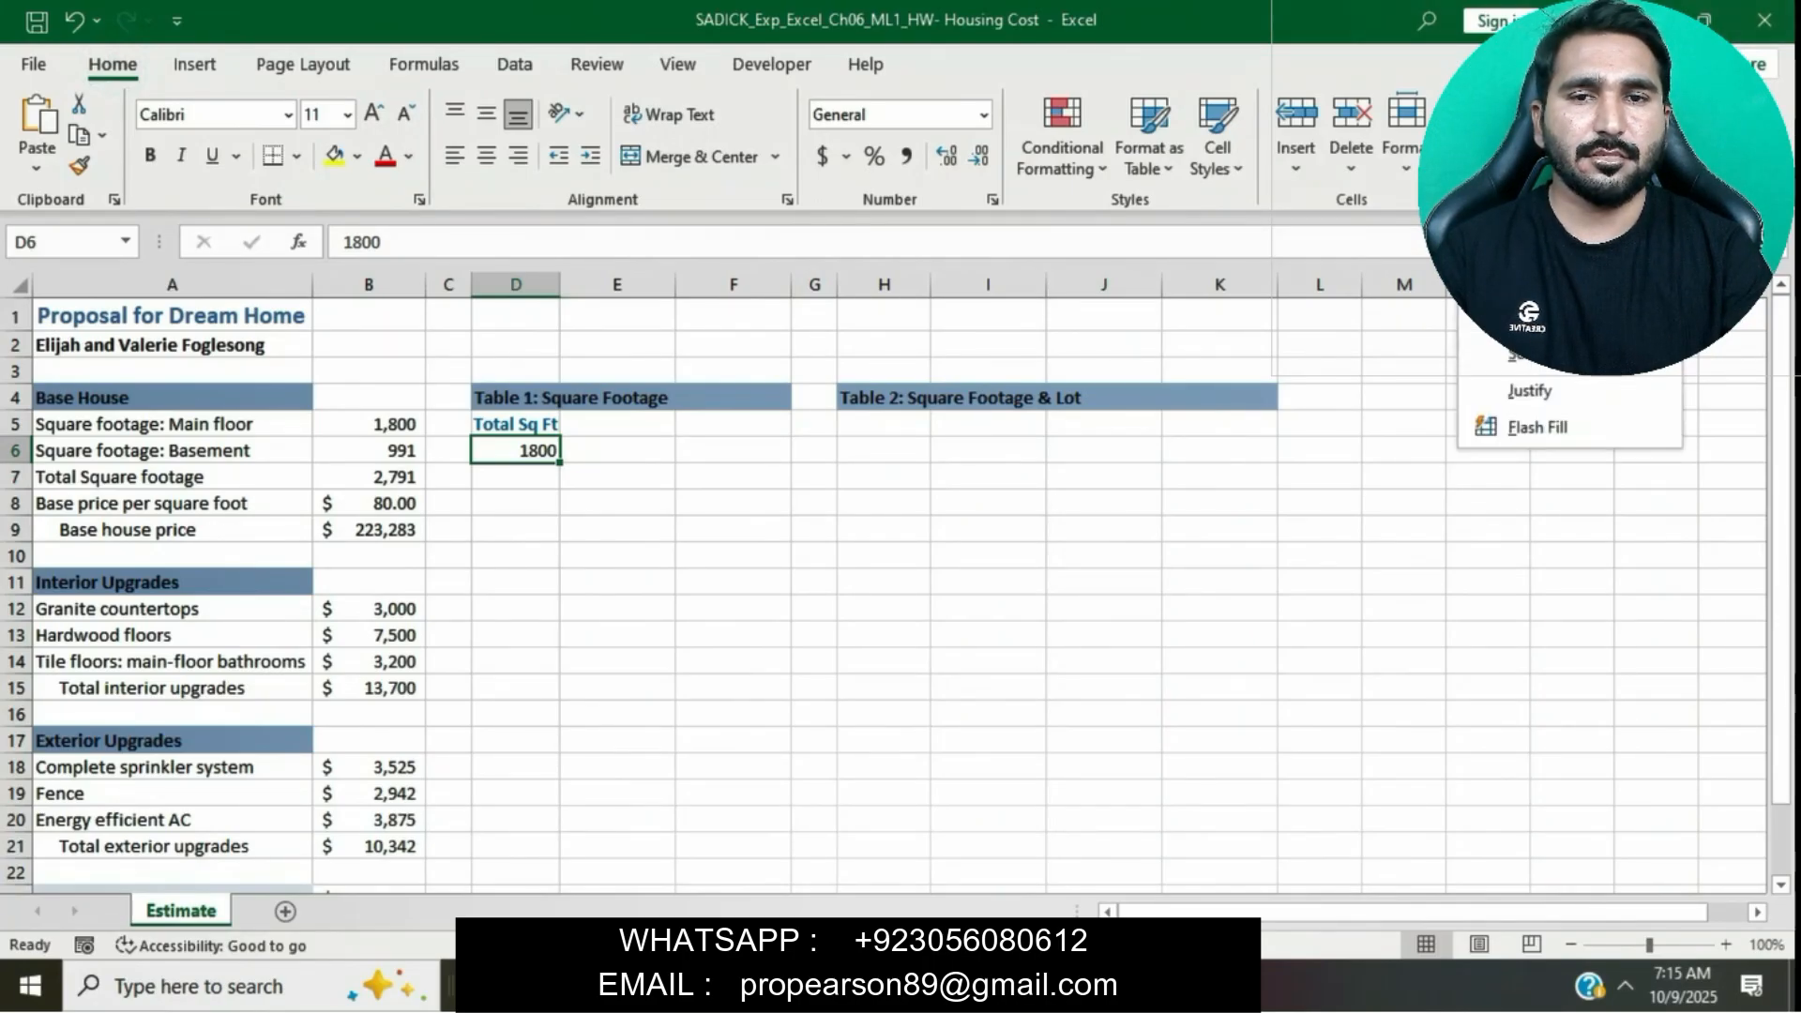
{"action": "left_click", "coordinate": [1565, 357]}
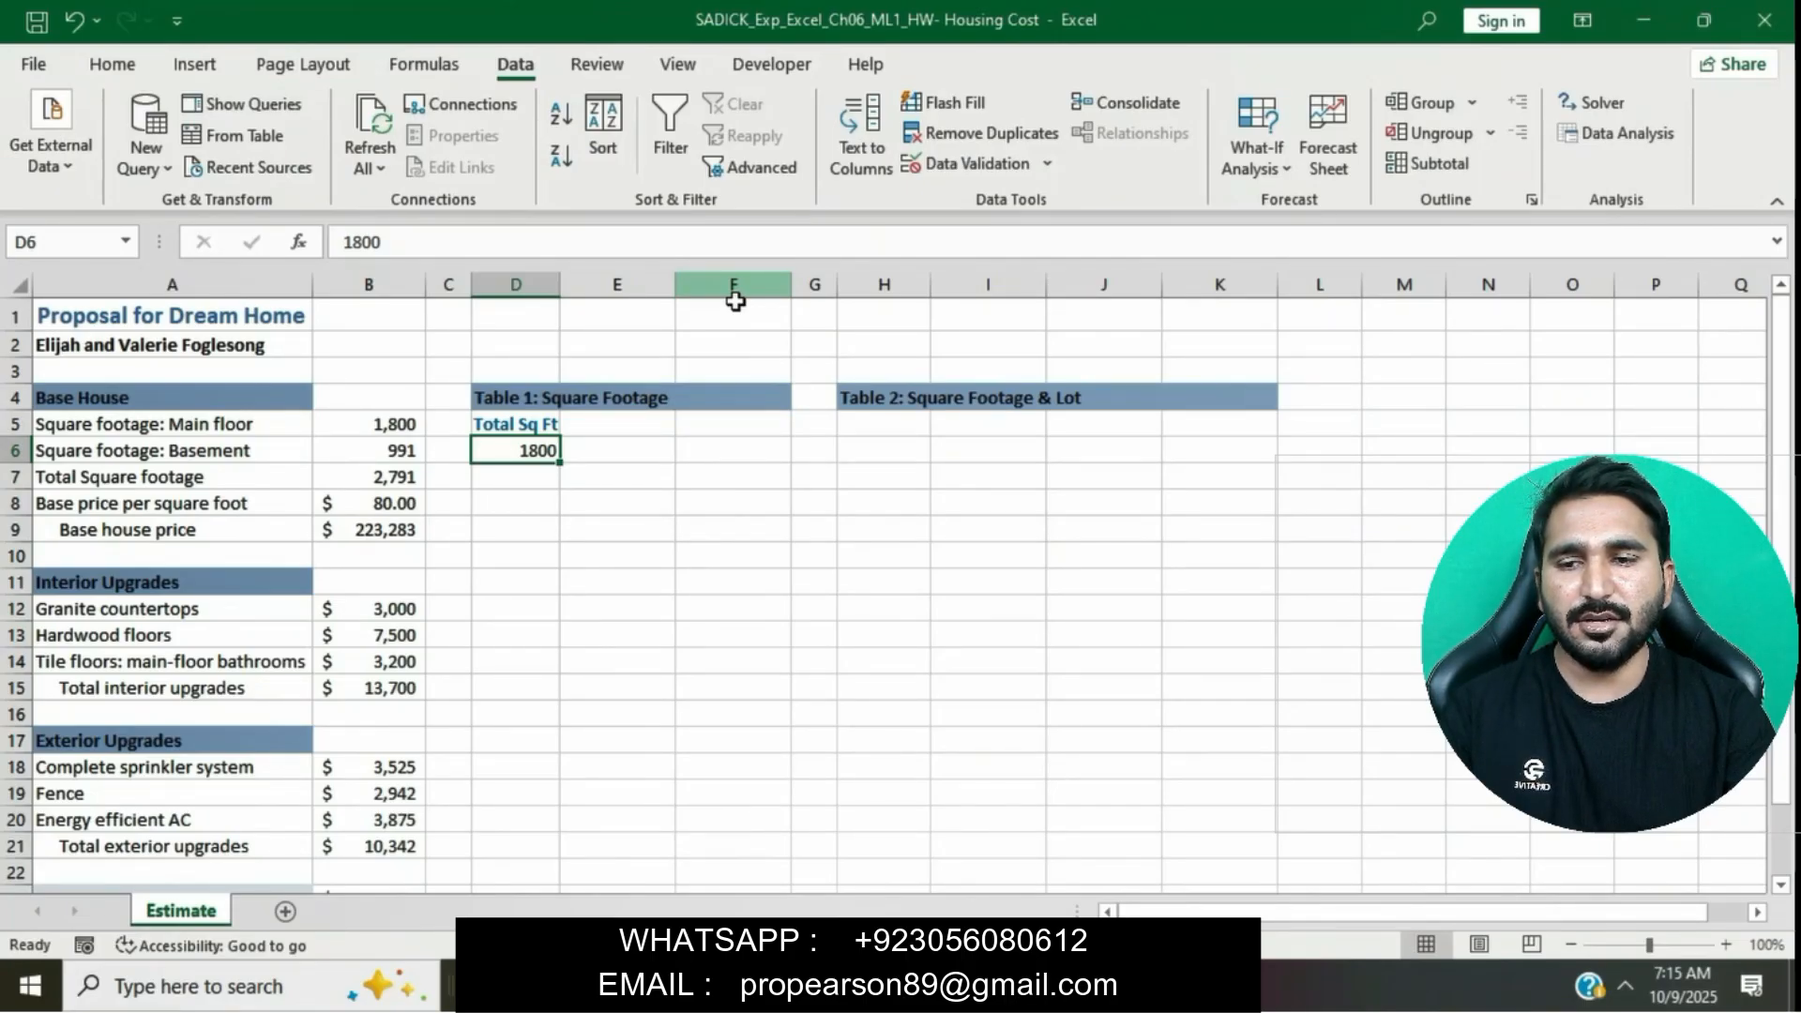
{"action": "left_click", "coordinate": [113, 62]}
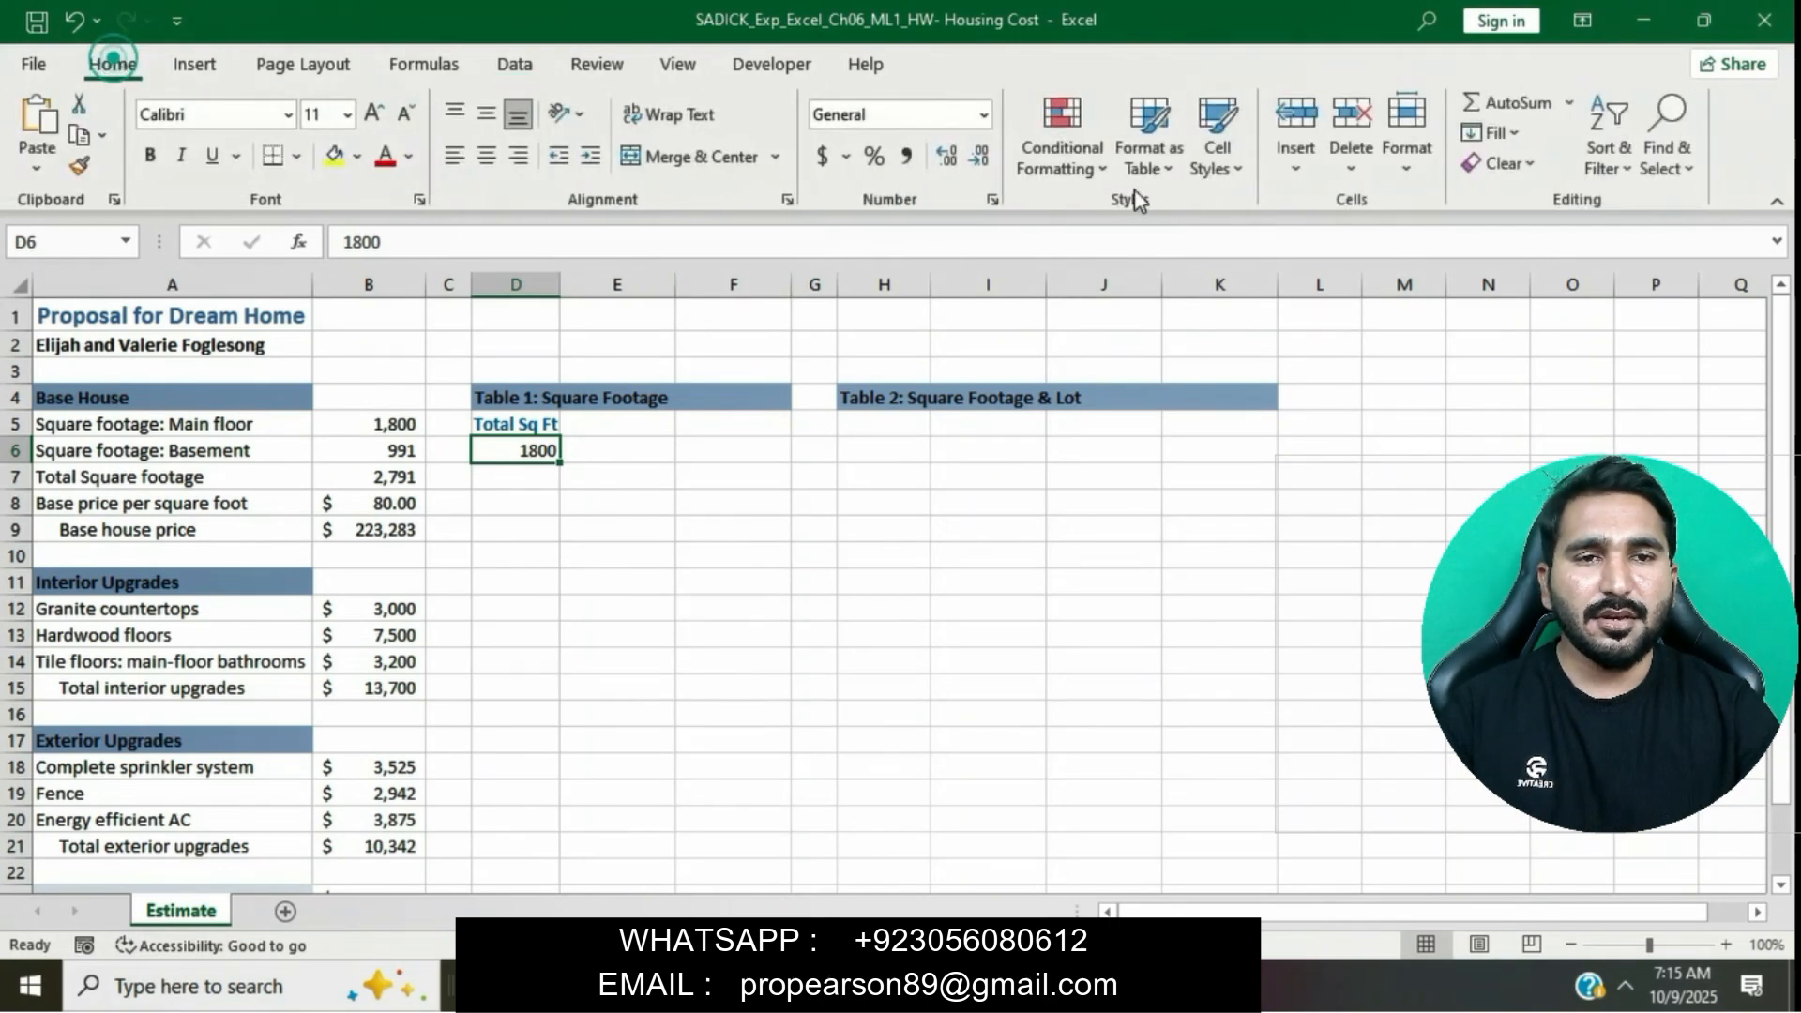
{"action": "left_click", "coordinate": [1520, 137]}
{"action": "left_click", "coordinate": [1565, 355]}
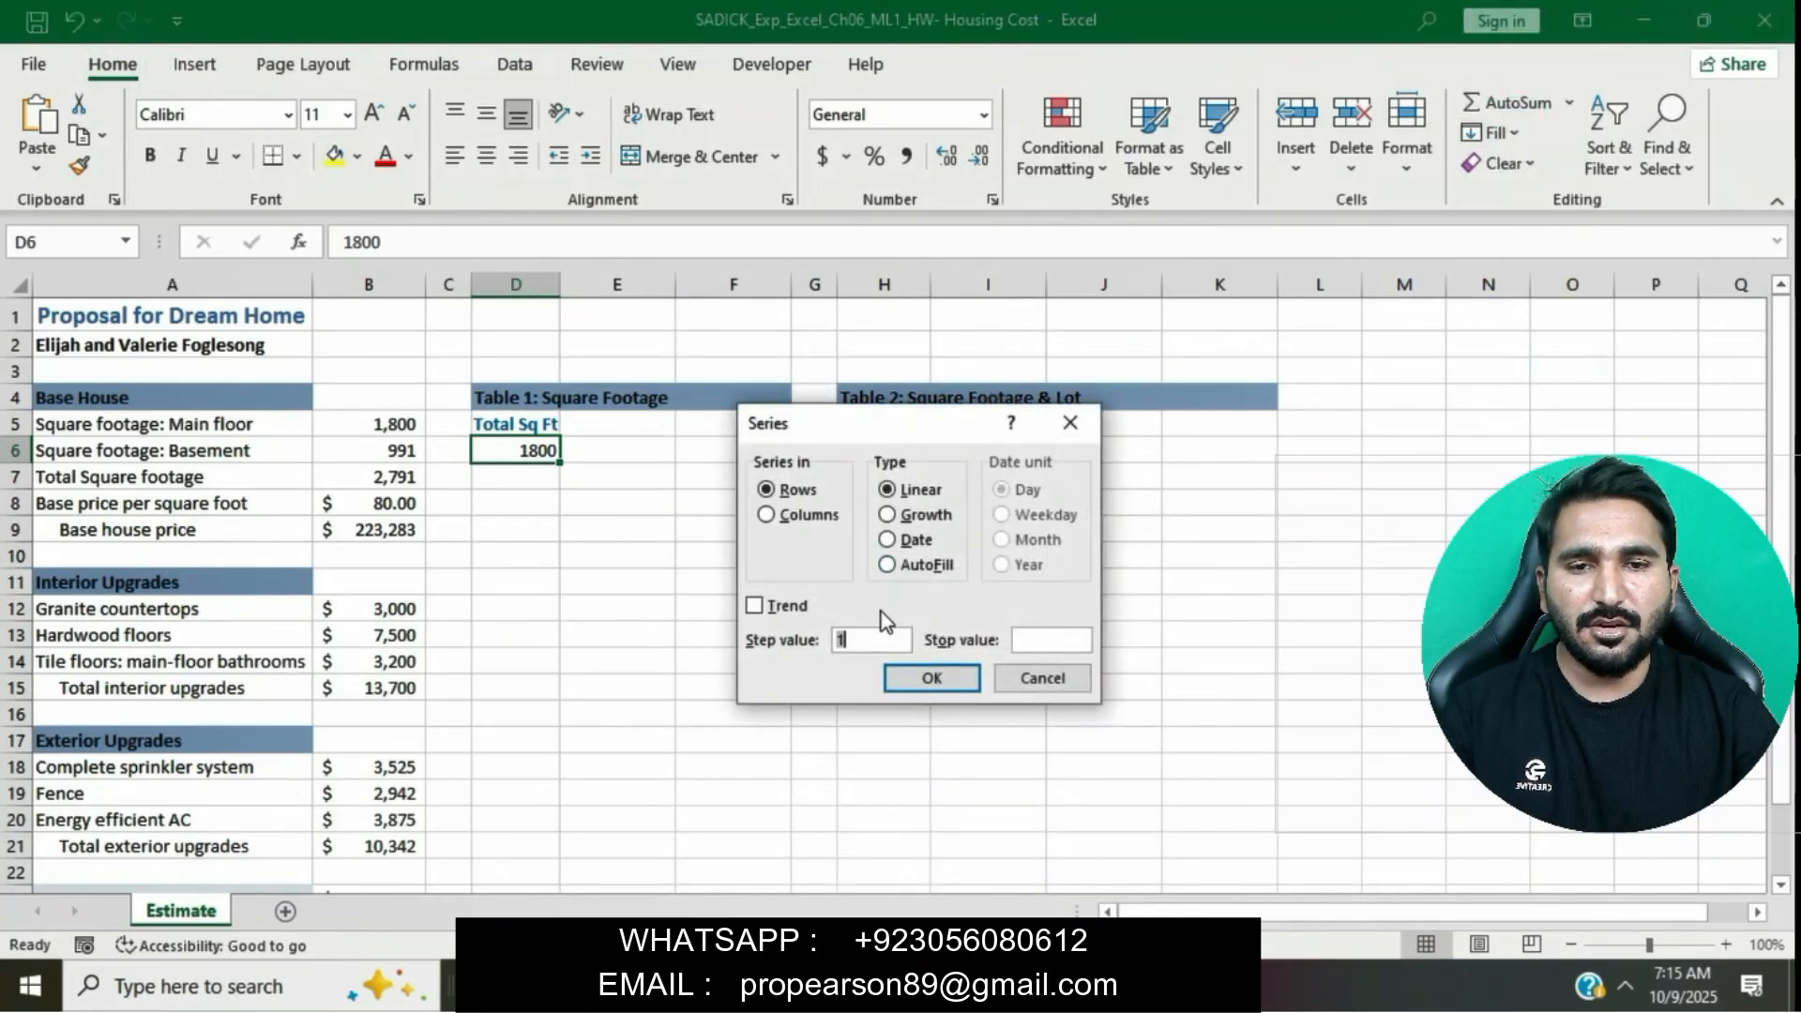
{"action": "left_click", "coordinate": [764, 524]}
{"action": "left_click", "coordinate": [768, 524]}
{"action": "double_click", "coordinate": [852, 642]}
{"action": "key", "text": "BackSpace"}
{"action": "type", "text": "200"}
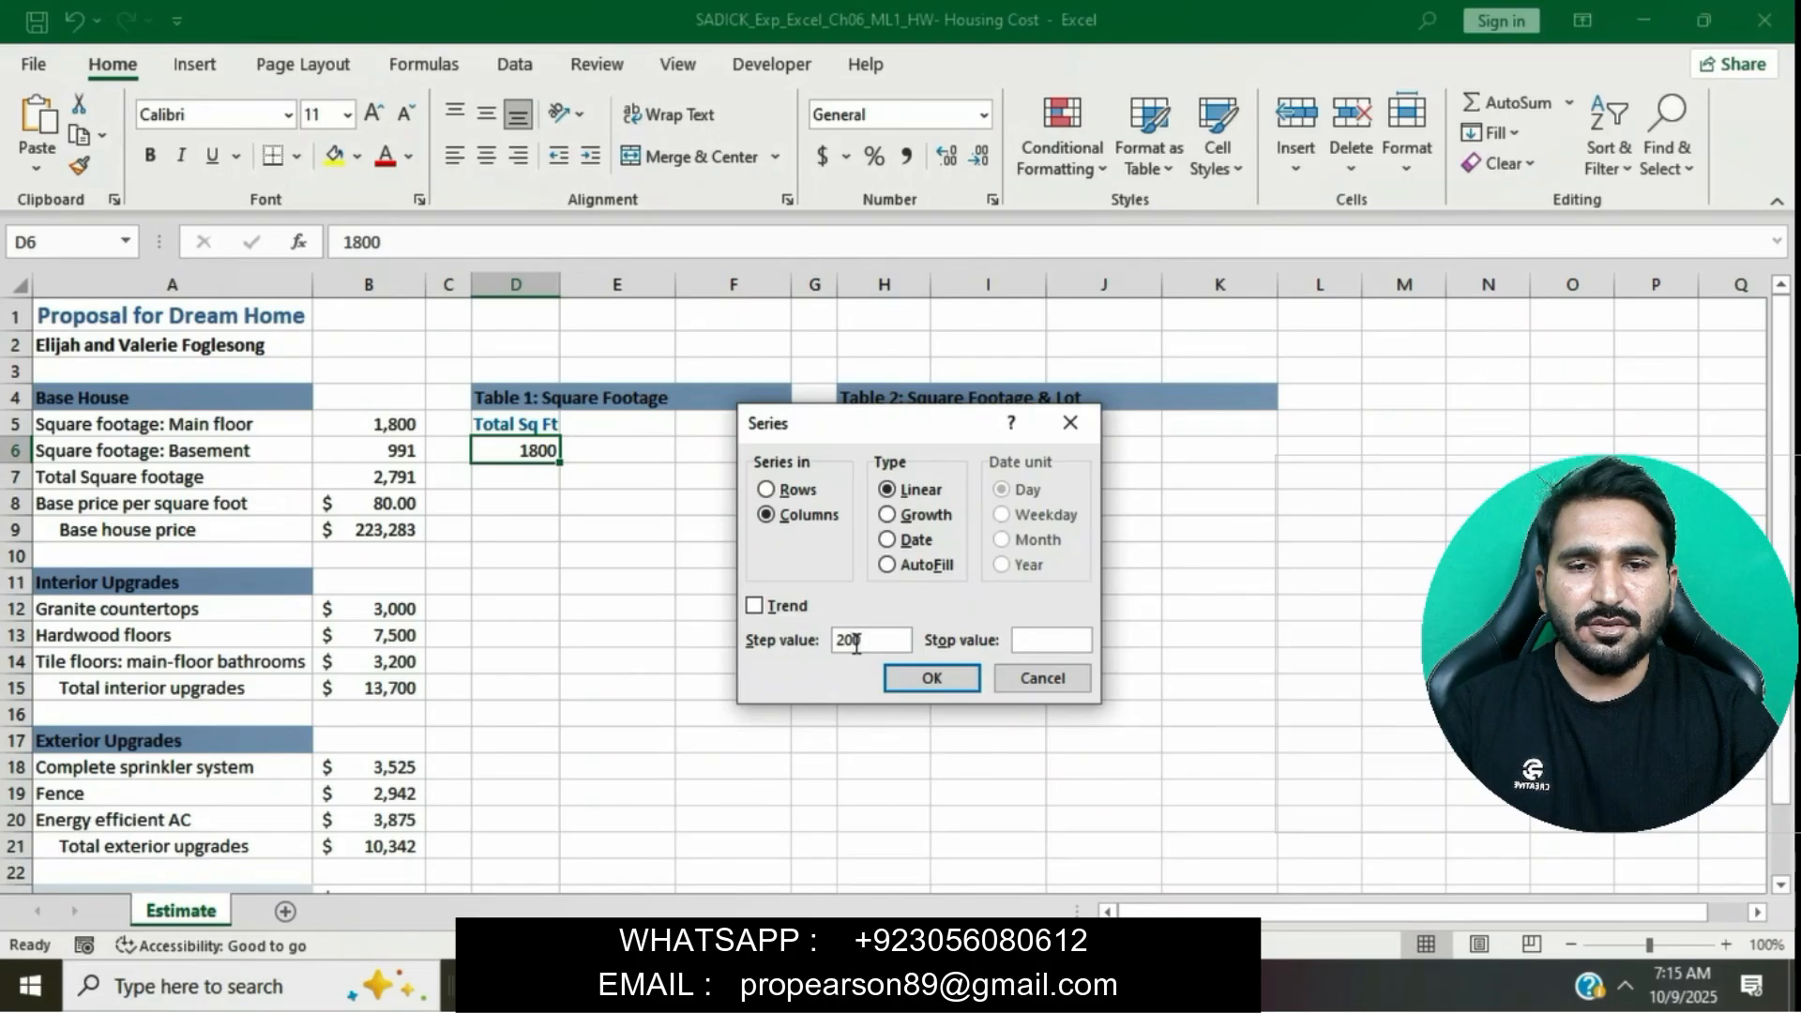
{"action": "left_click", "coordinate": [1043, 642]}
{"action": "type", "text": "3600"}
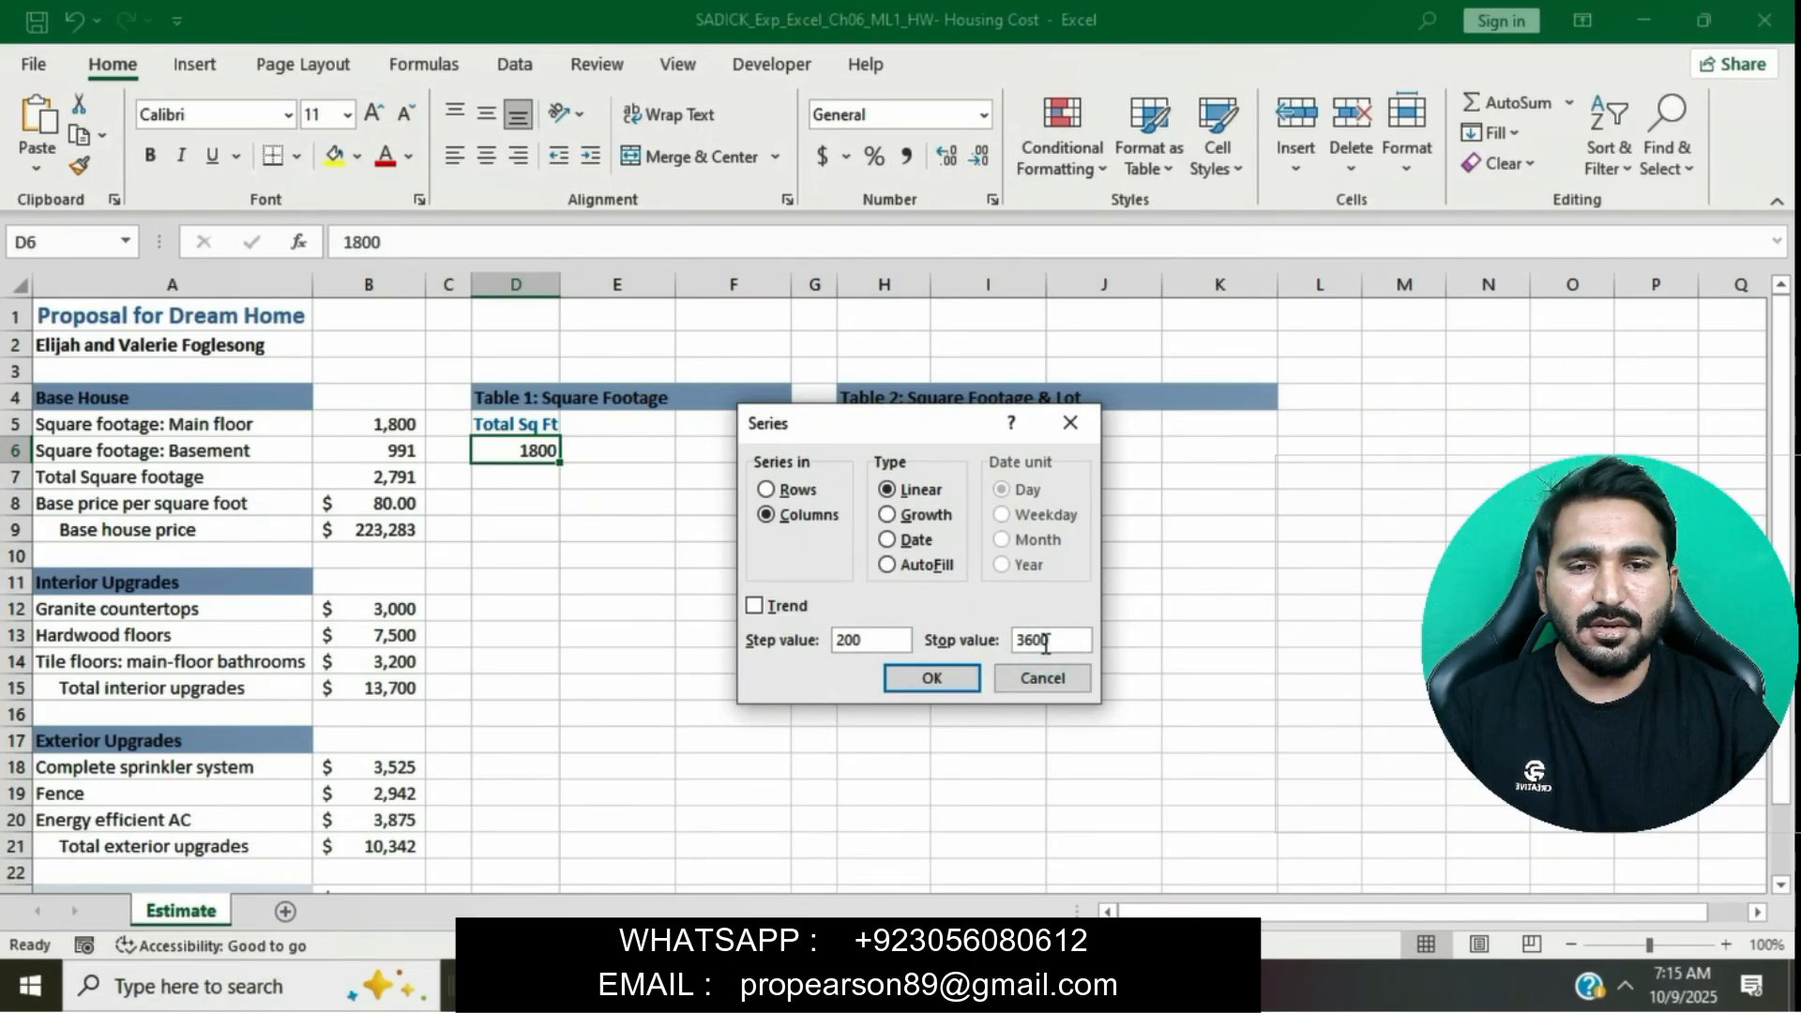
{"action": "left_click", "coordinate": [969, 692]}
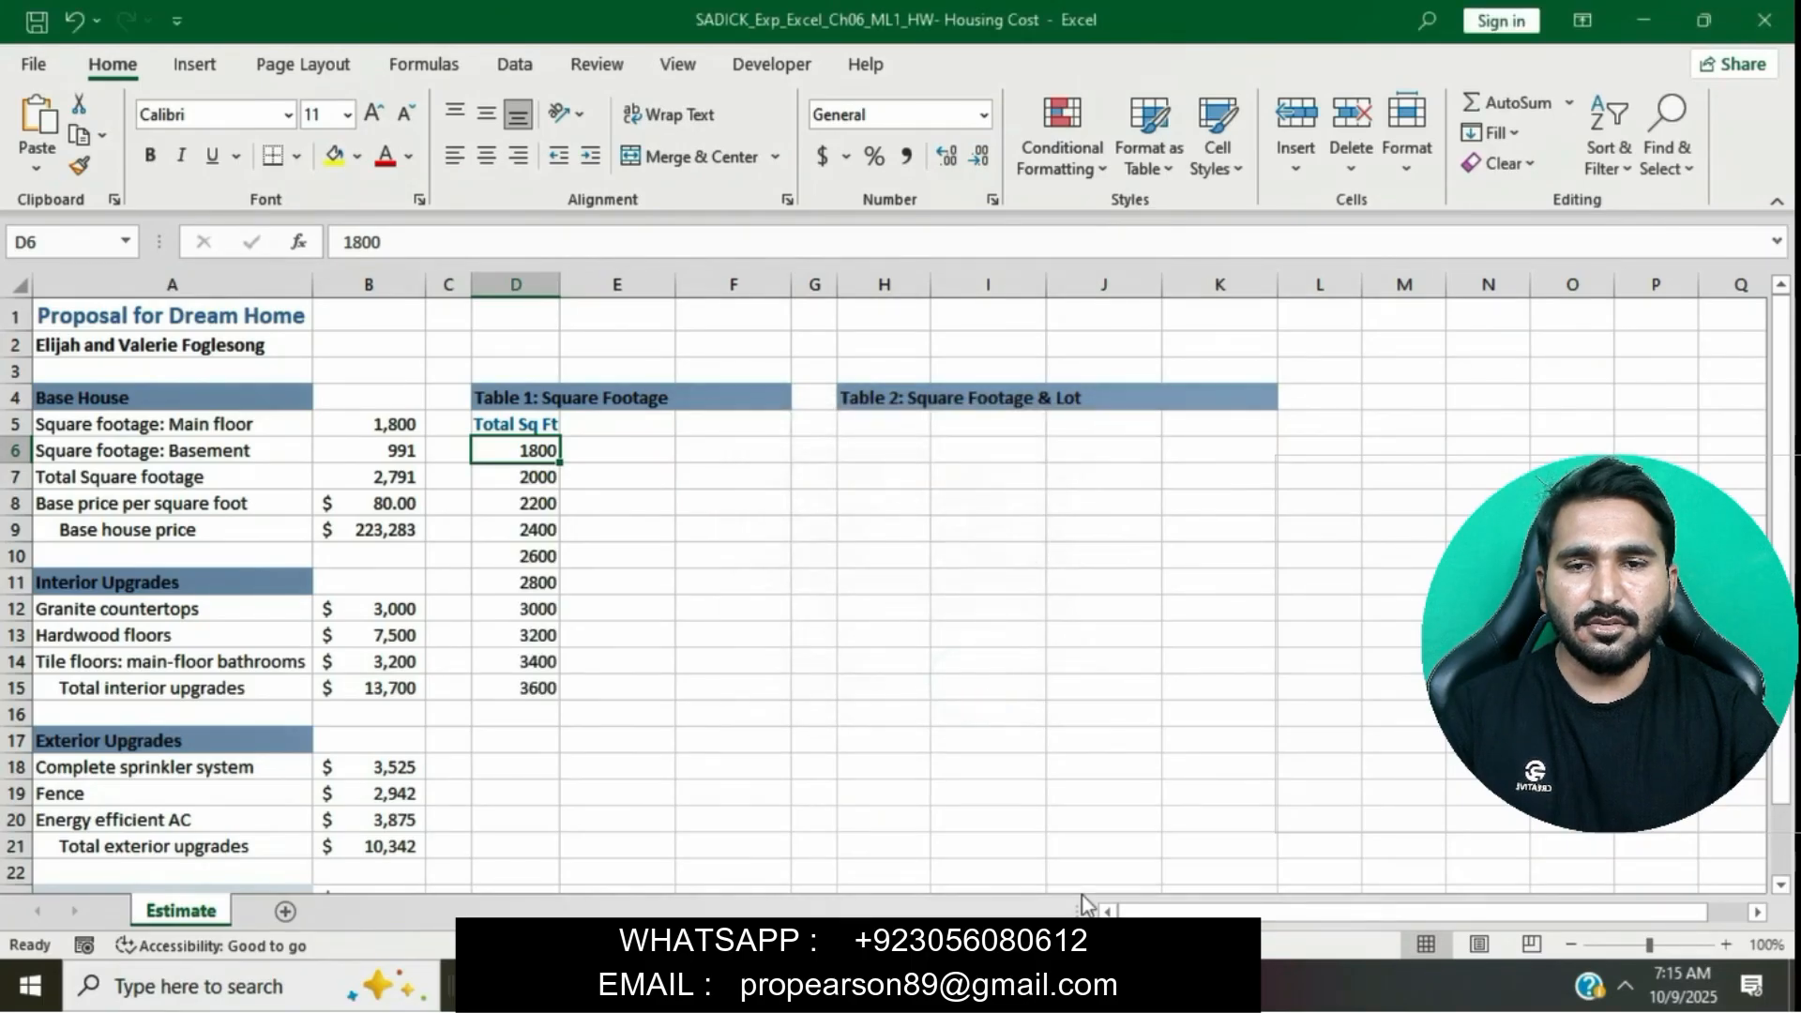
- Apply blue font color to the total square footage series in D6:D15
{"action": "key", "text": "alt+Tab"}
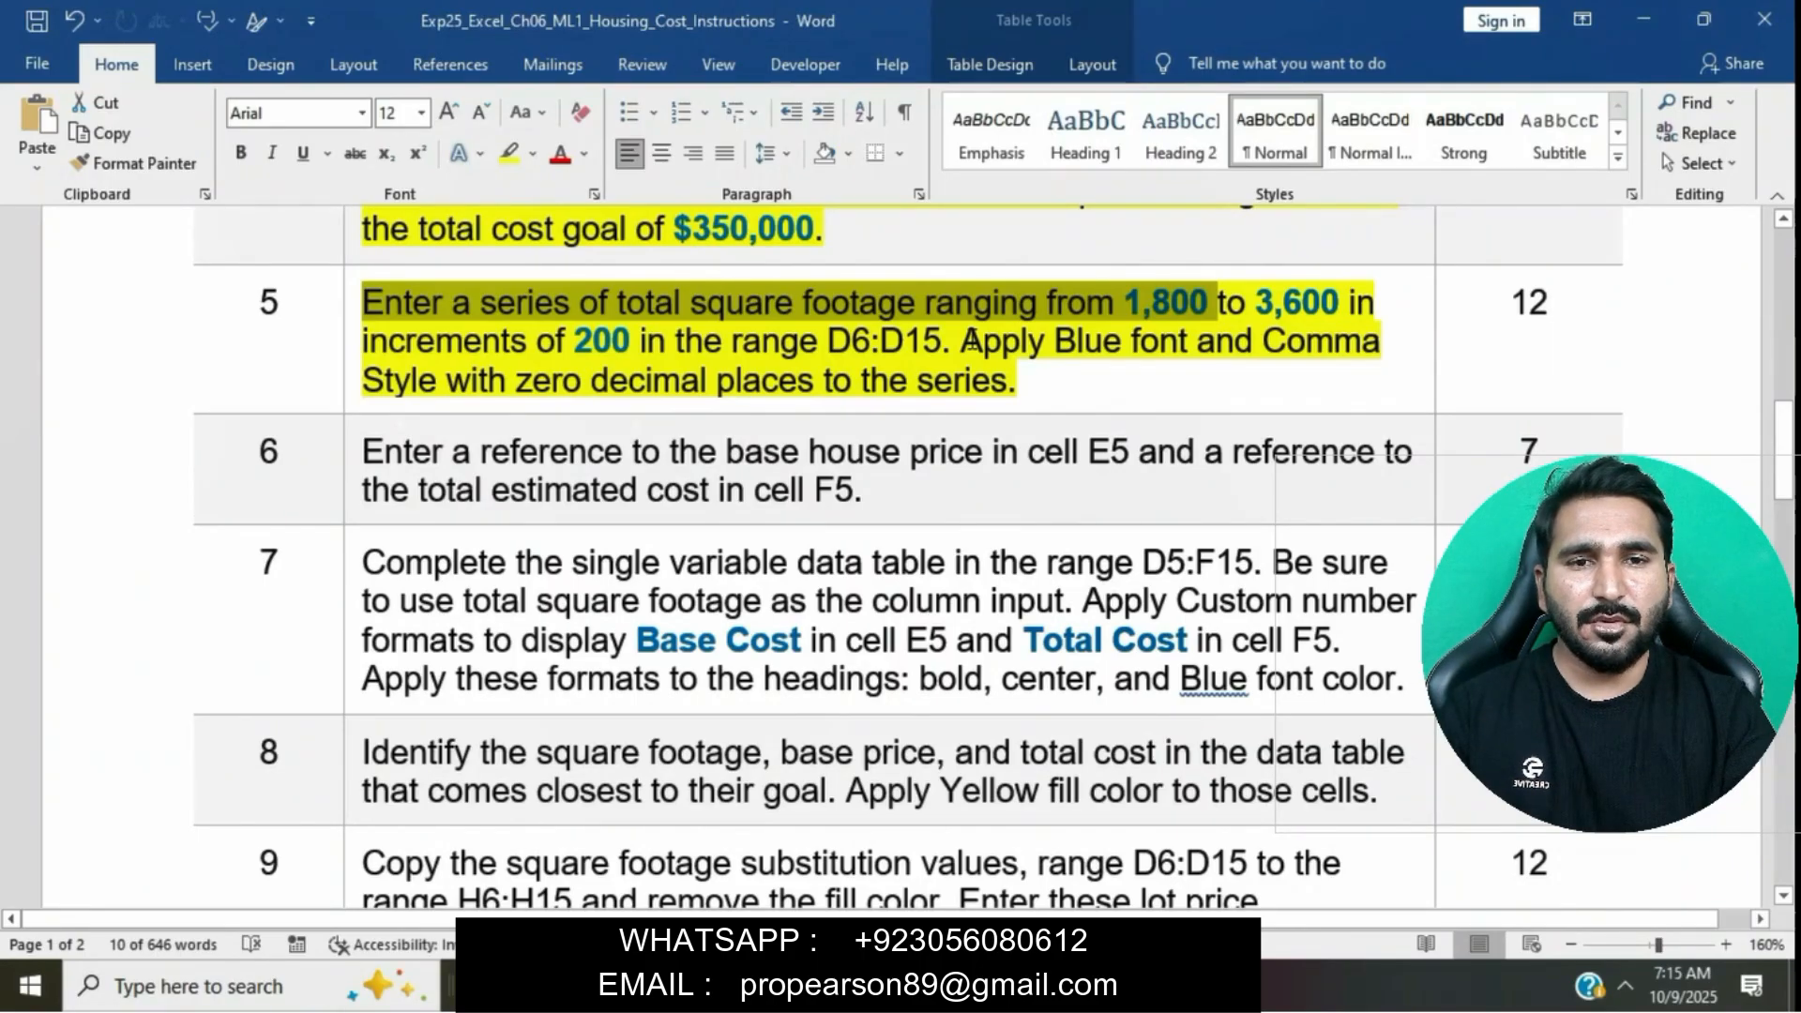
{"action": "left_click_drag", "start_coordinate": [972, 343], "coordinate": [1187, 372]}
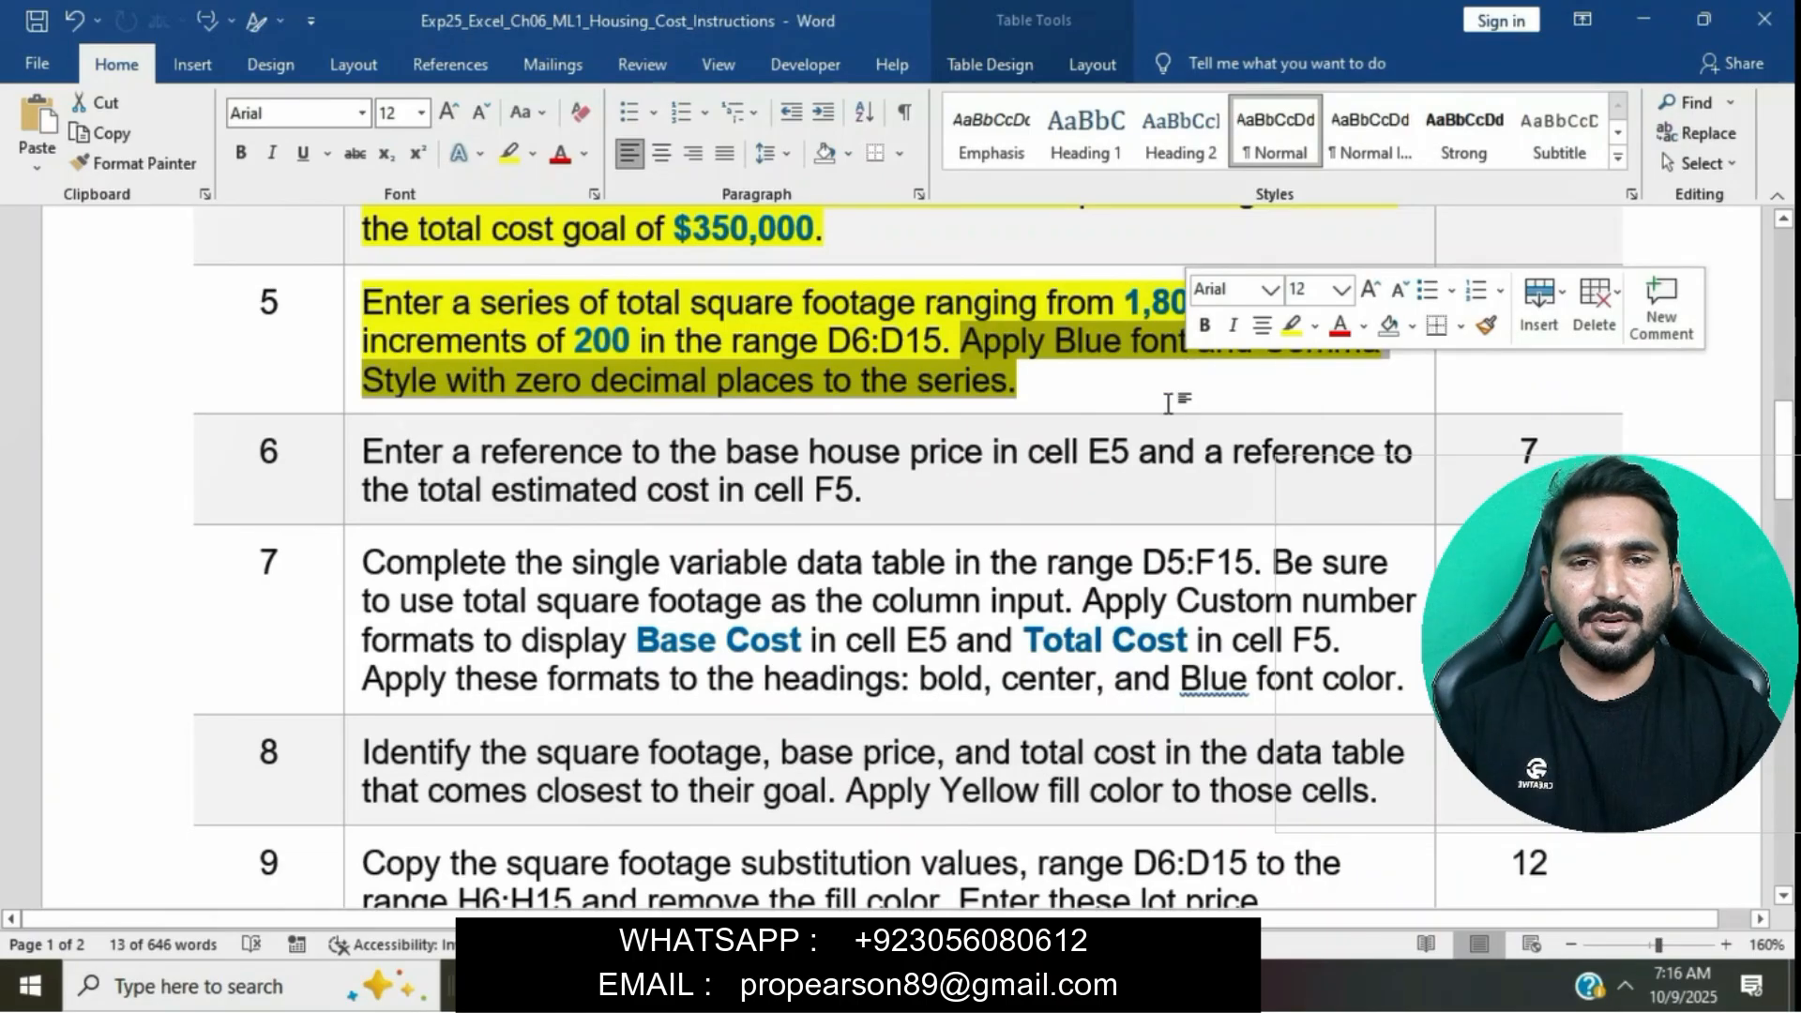
{"action": "key", "text": "alt+Tab"}
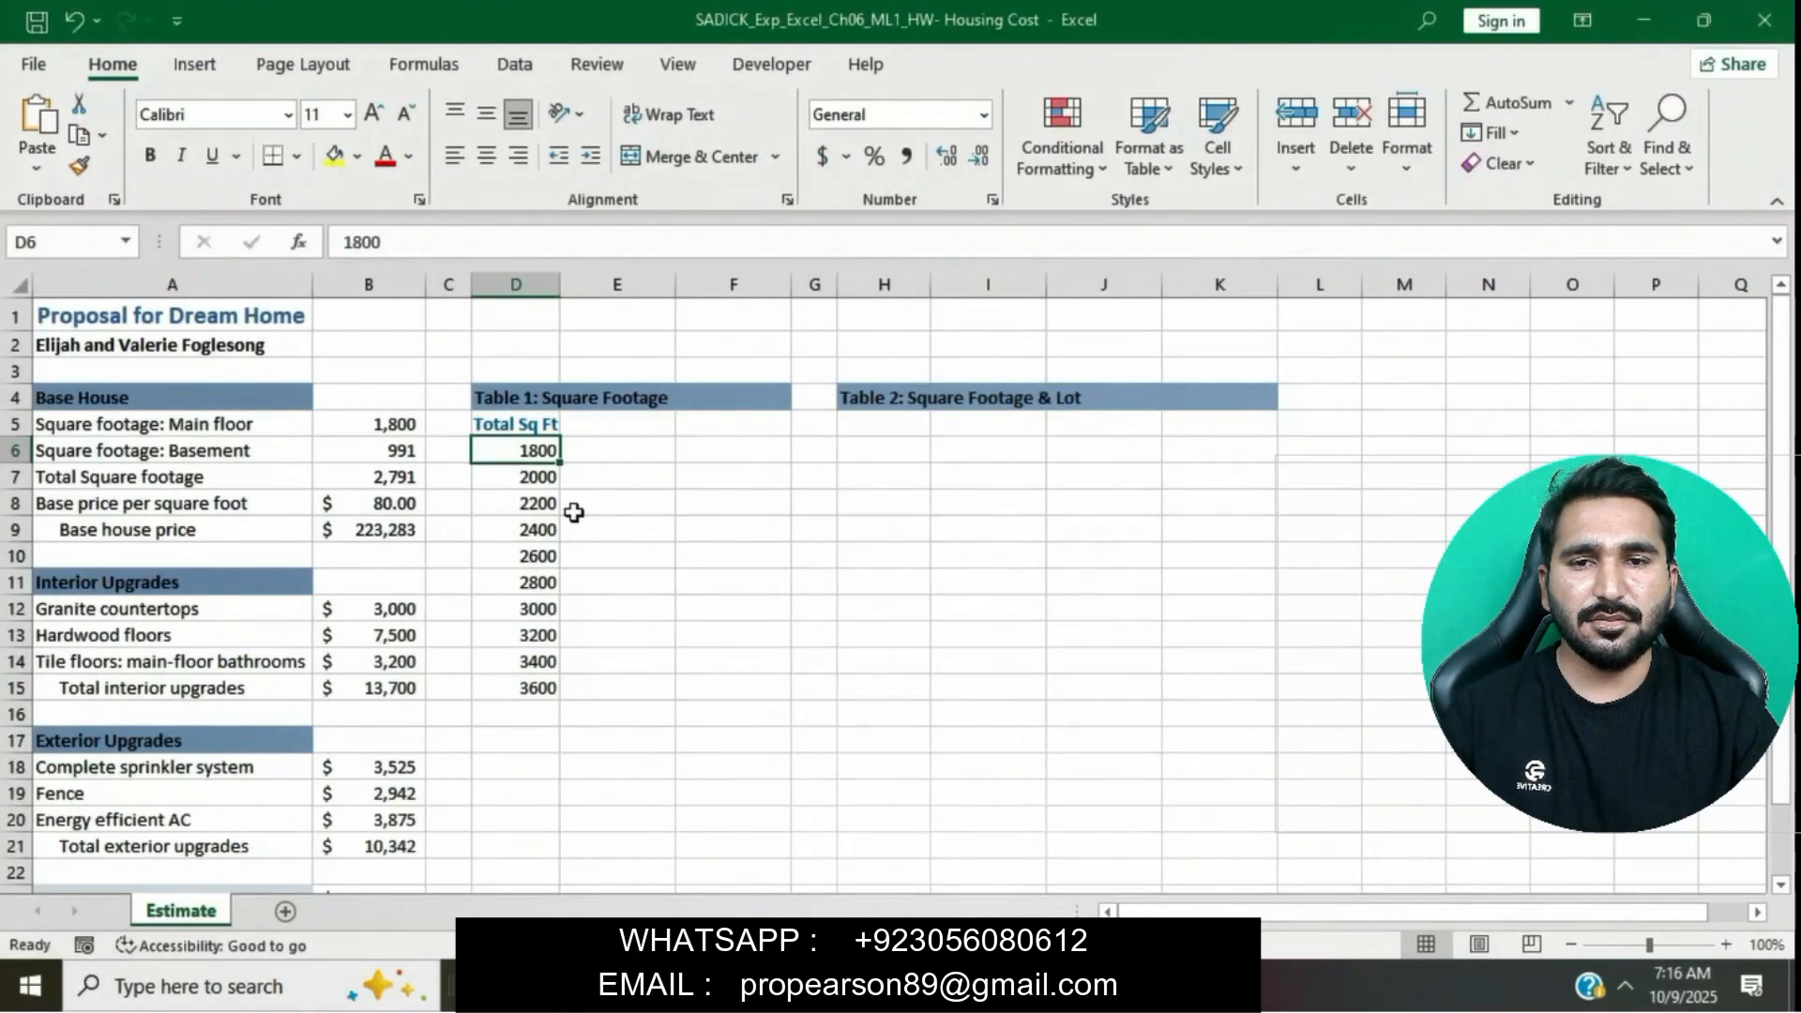
{"action": "left_click_drag", "start_coordinate": [540, 454], "coordinate": [536, 681]}
{"action": "left_click", "coordinate": [410, 157]}
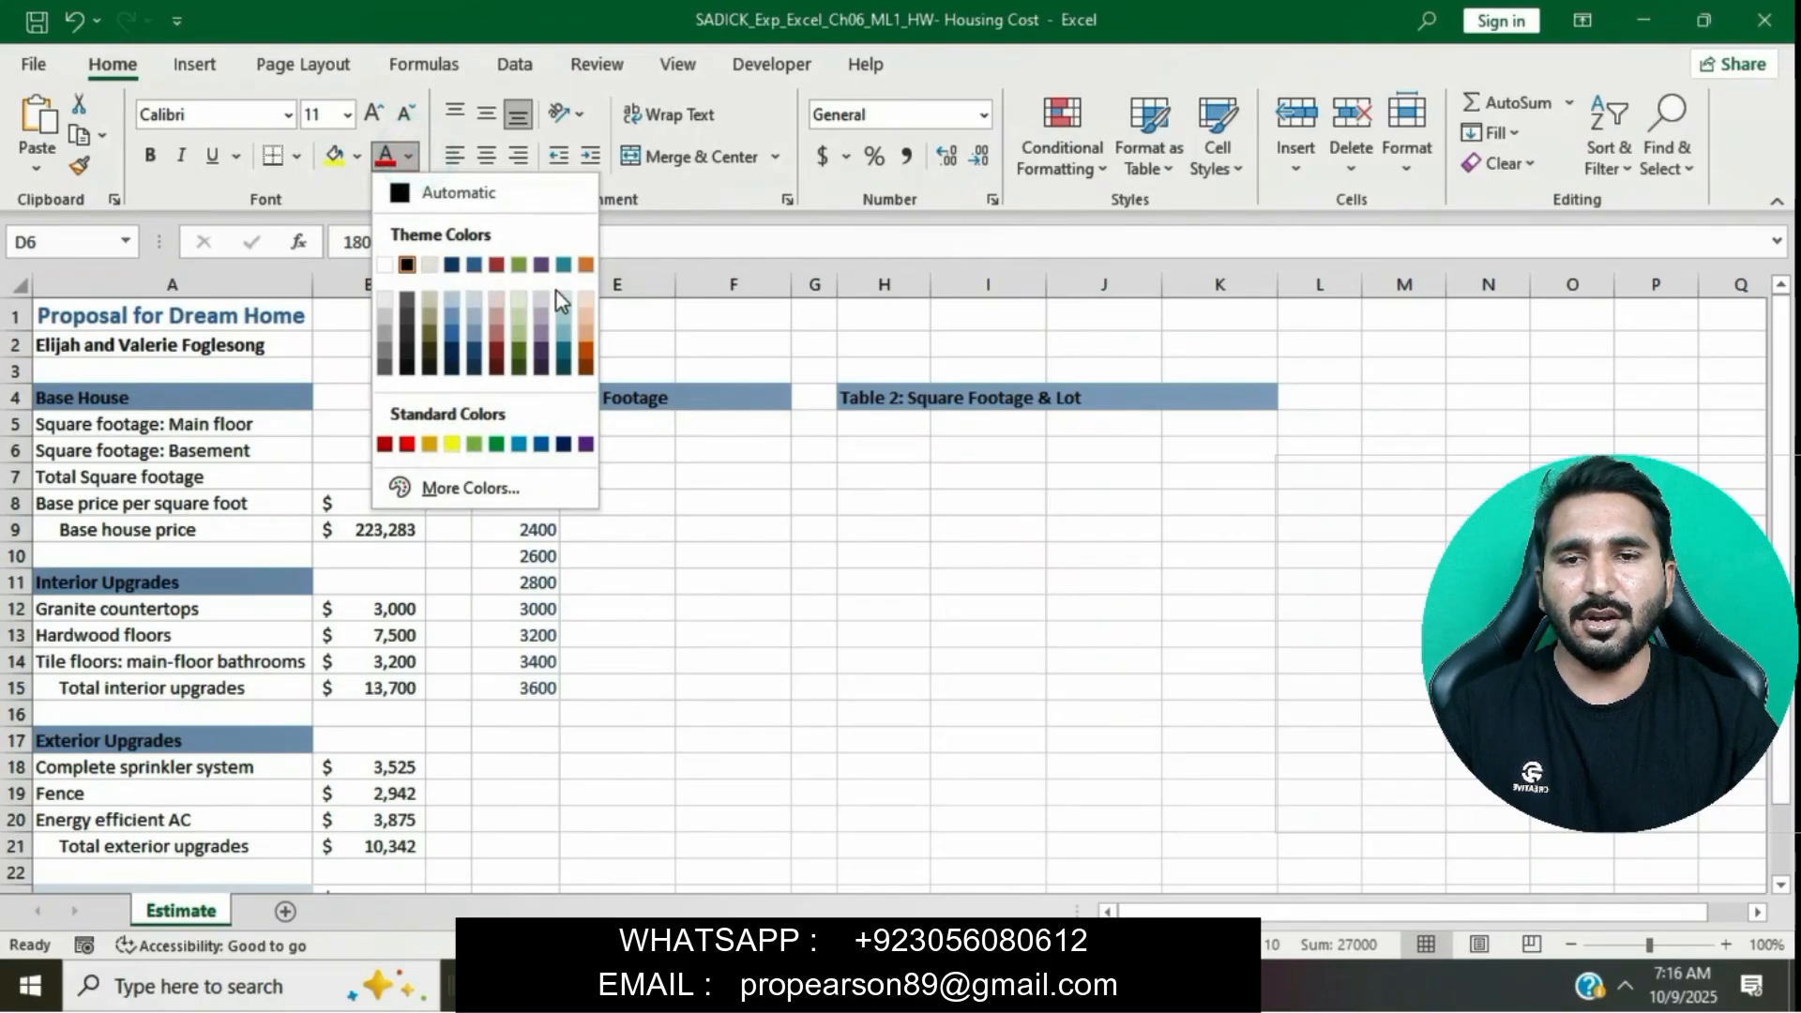
{"action": "left_click", "coordinate": [543, 444]}
- Apply Comma Style with zero decimal places to the square footage series in D6:D15
{"action": "key", "text": "alt+Tab"}
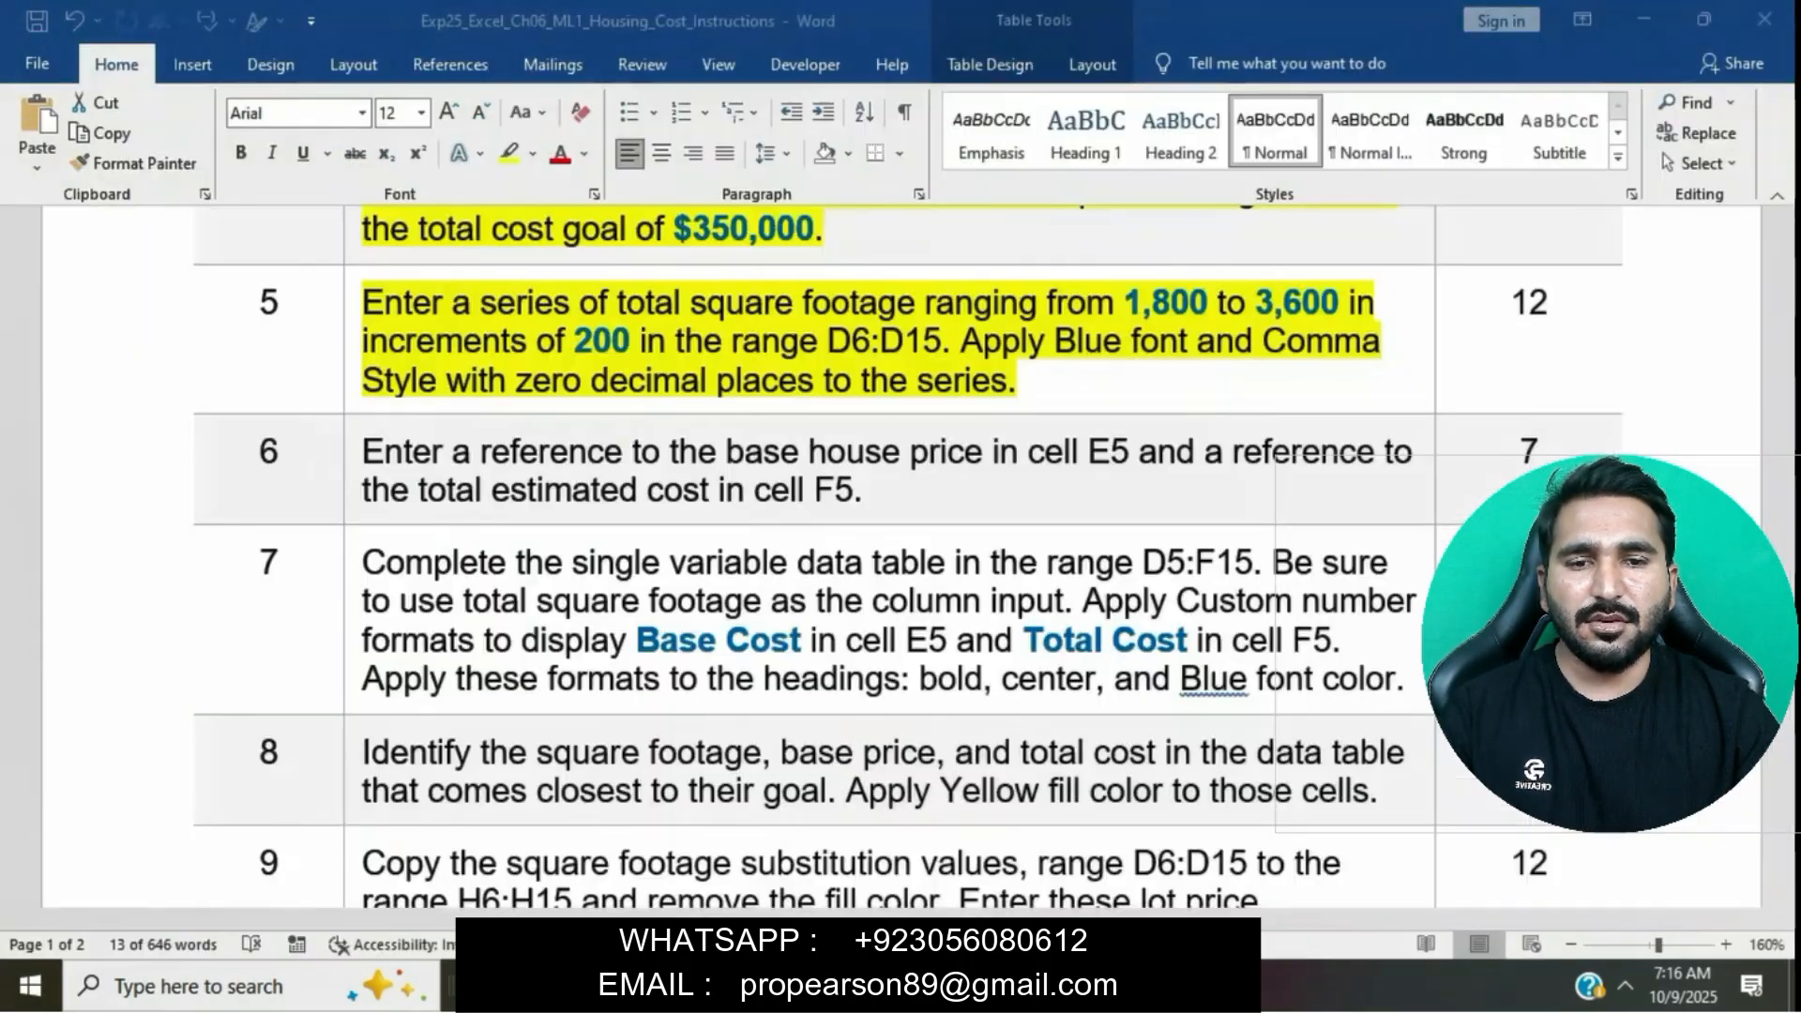
{"action": "left_click_drag", "start_coordinate": [963, 340], "coordinate": [1126, 380]}
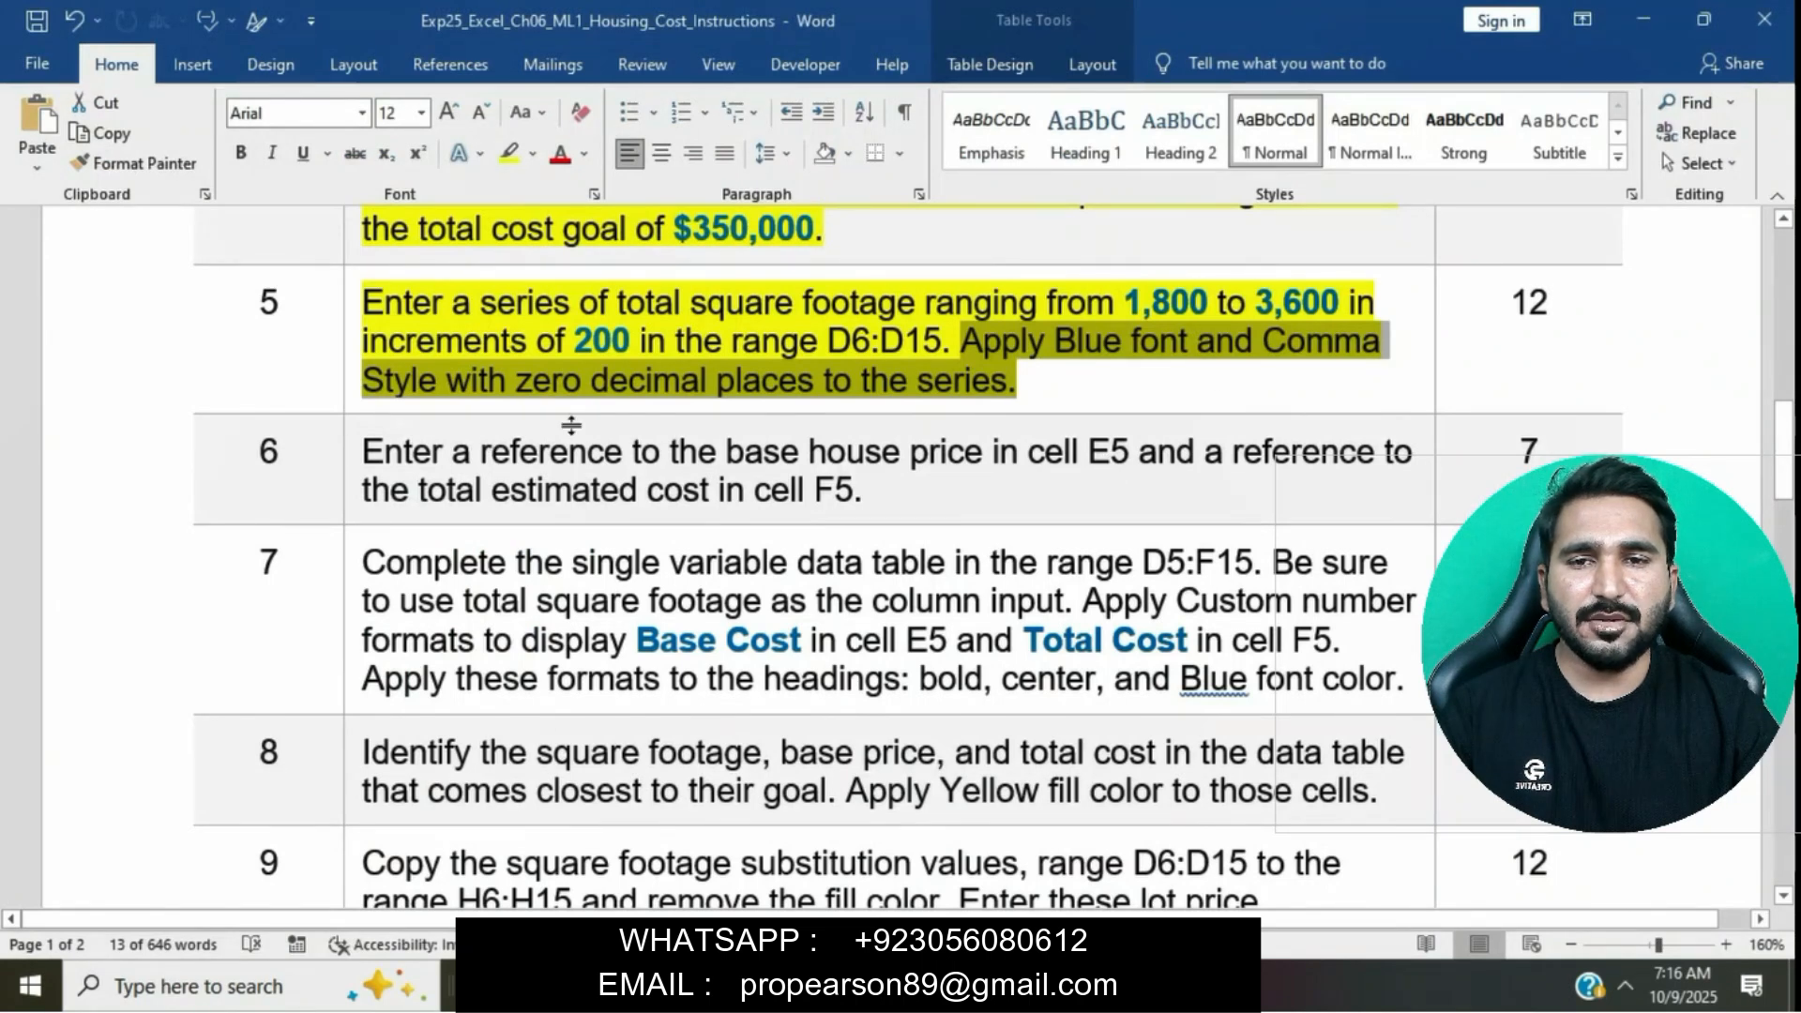
{"action": "key", "text": "alt+Tab"}
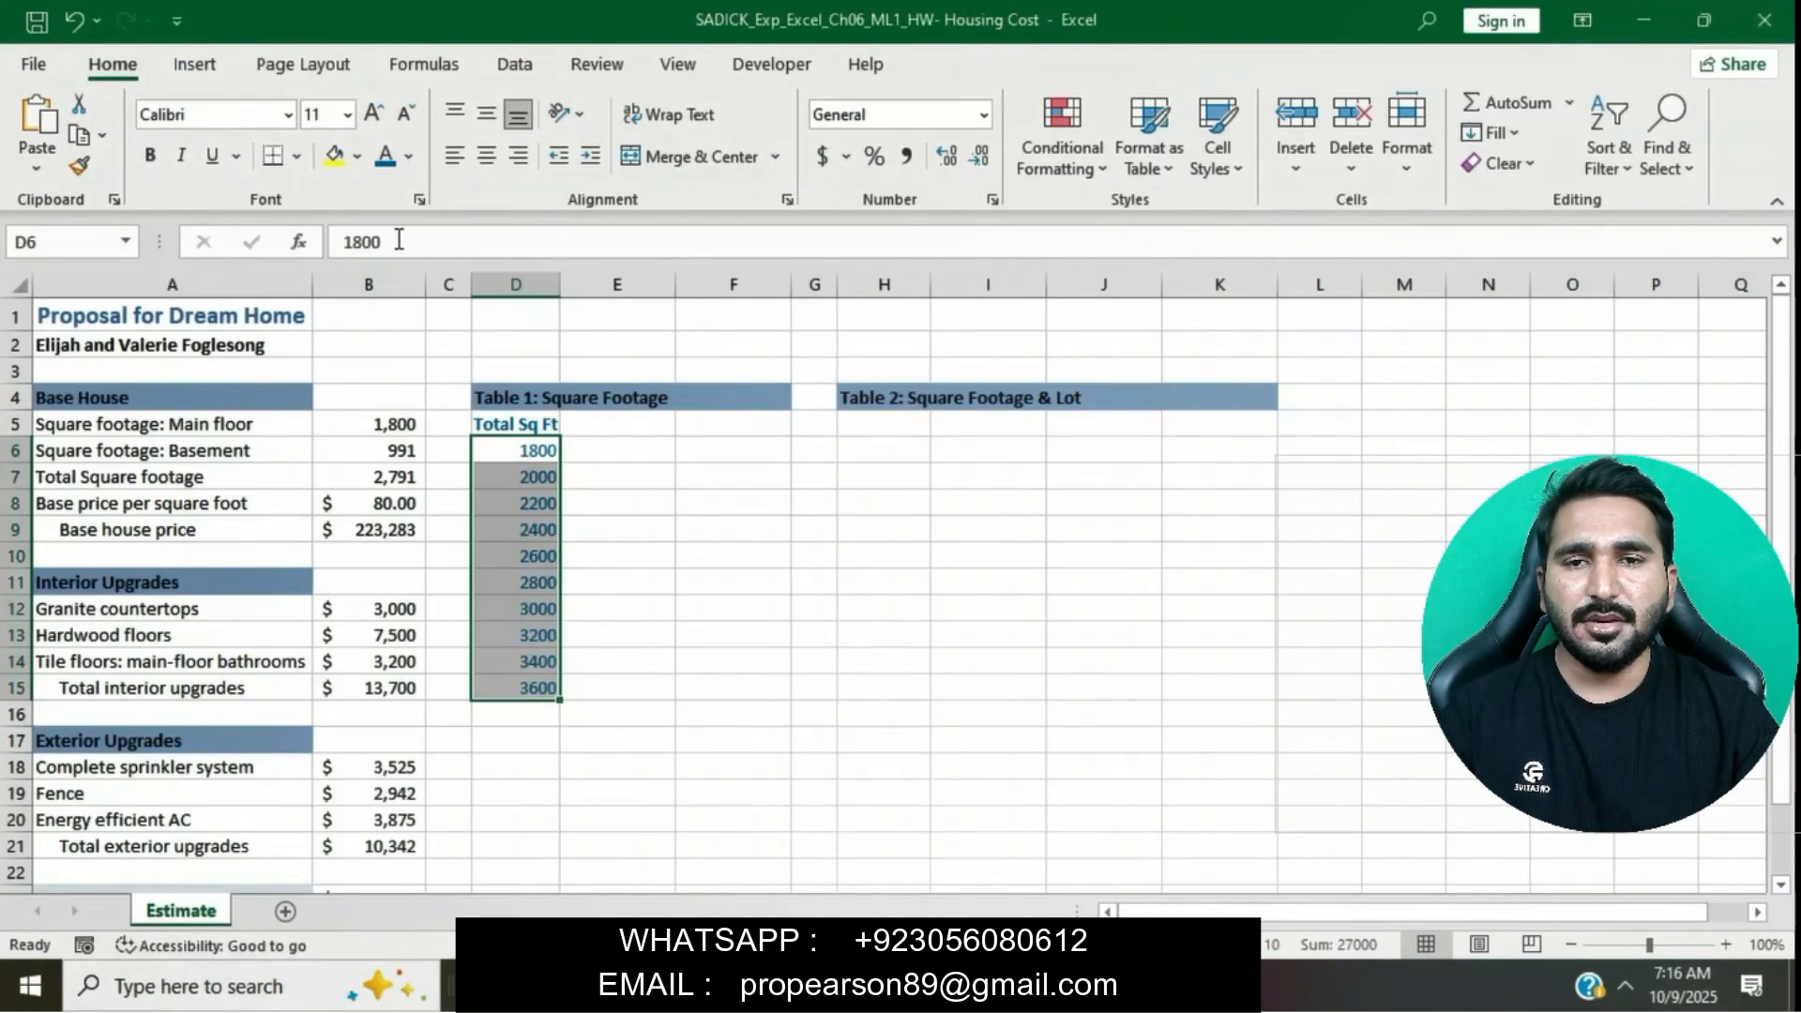
{"action": "left_click", "coordinate": [908, 158]}
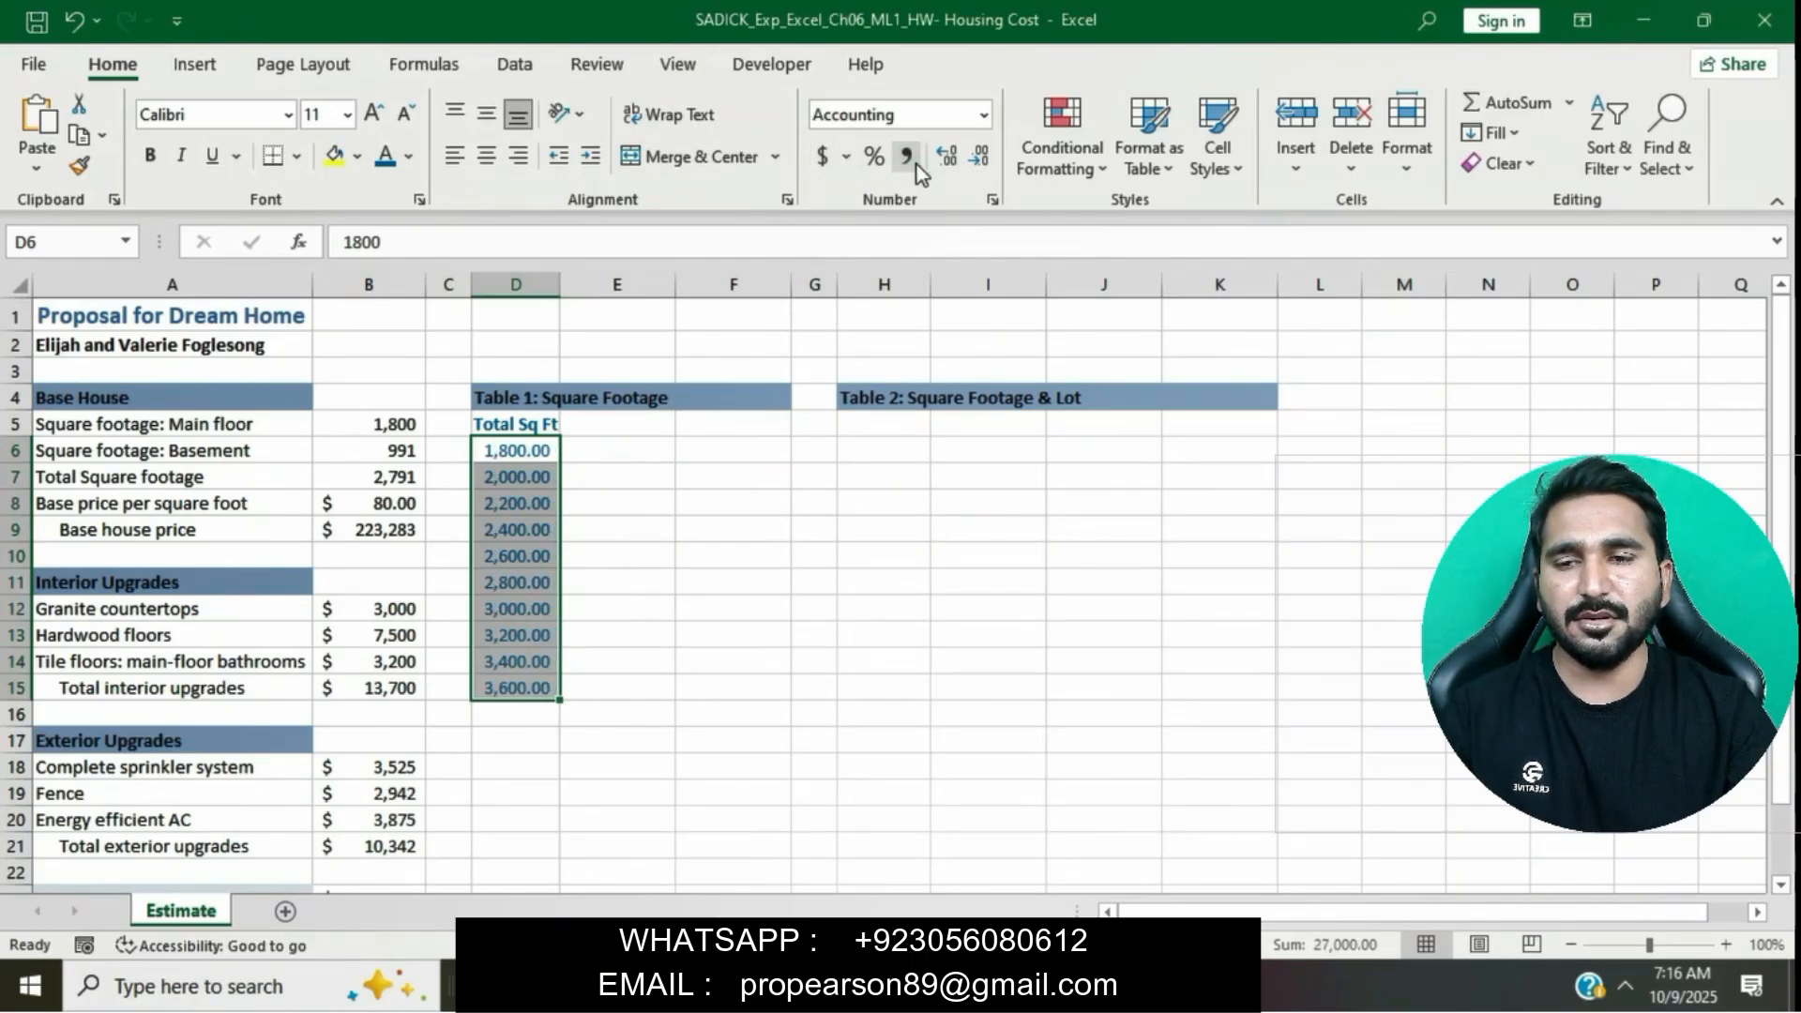
{"action": "left_click", "coordinate": [979, 156]}
{"action": "left_click", "coordinate": [978, 155]}
{"action": "left_click", "coordinate": [993, 565]}
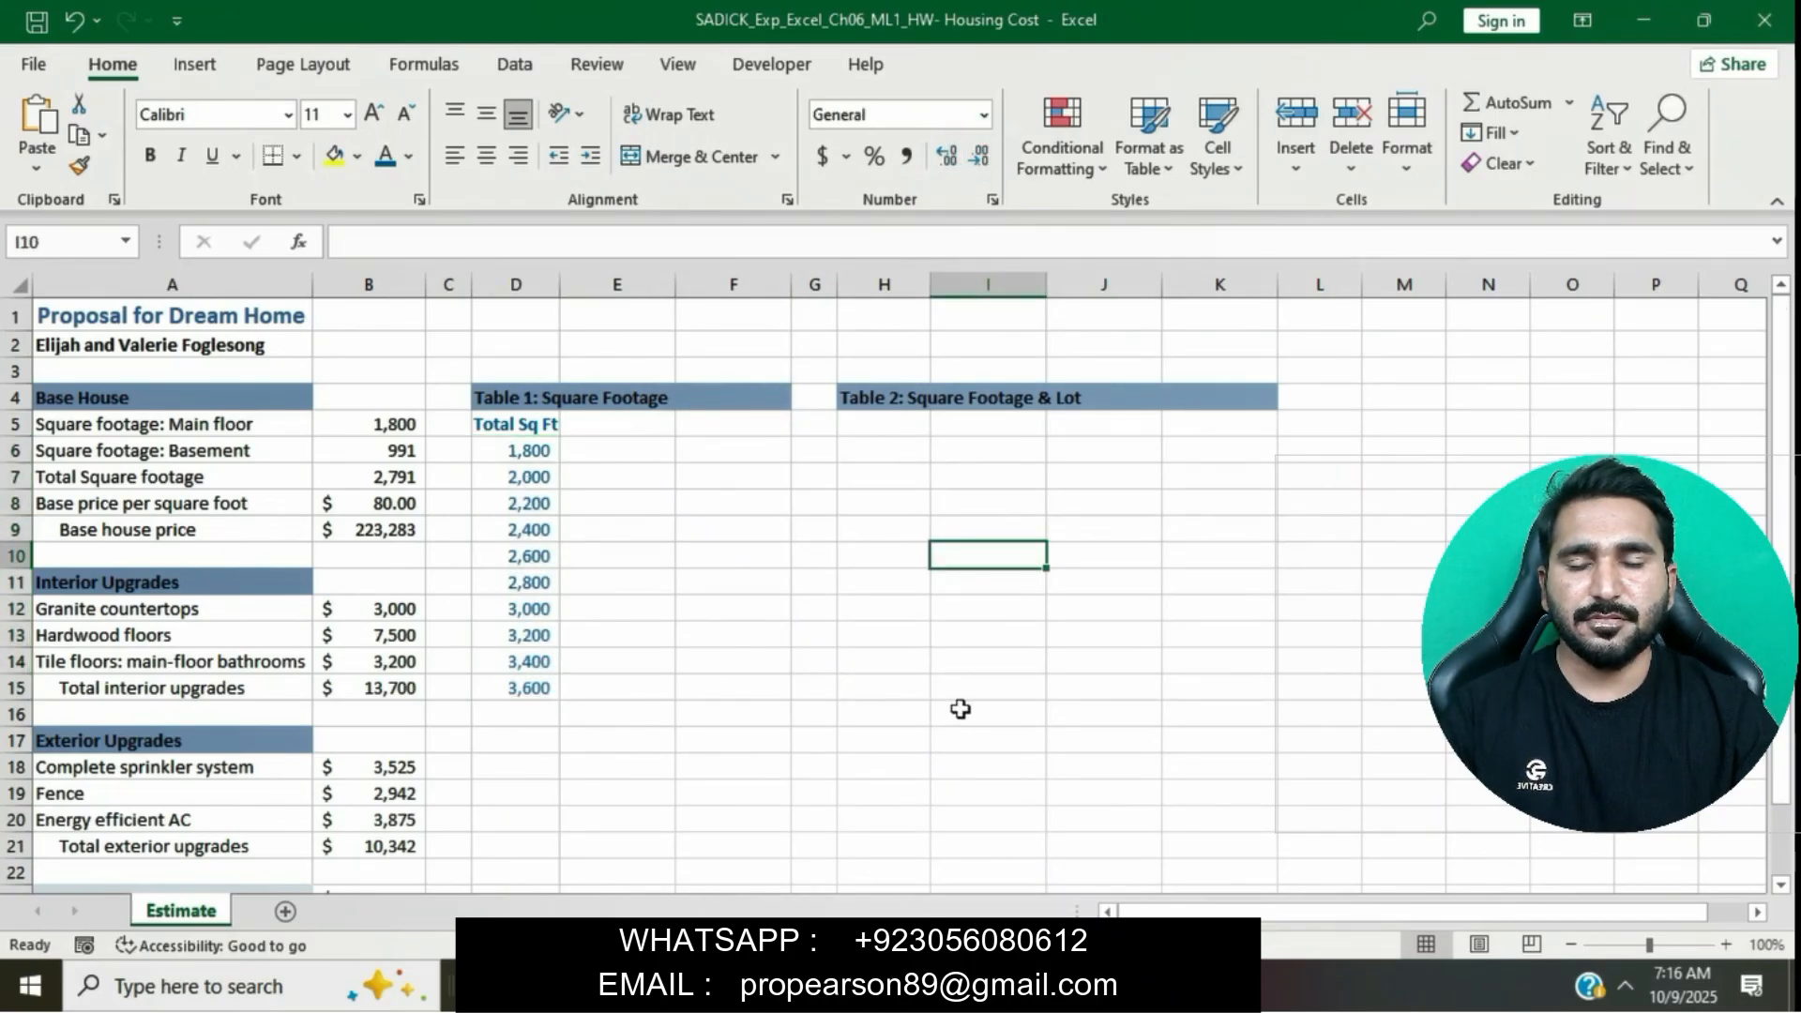
- Highlight the step 6 instruction text yellow in the instructions document
{"action": "left_click", "coordinate": [1019, 985]}
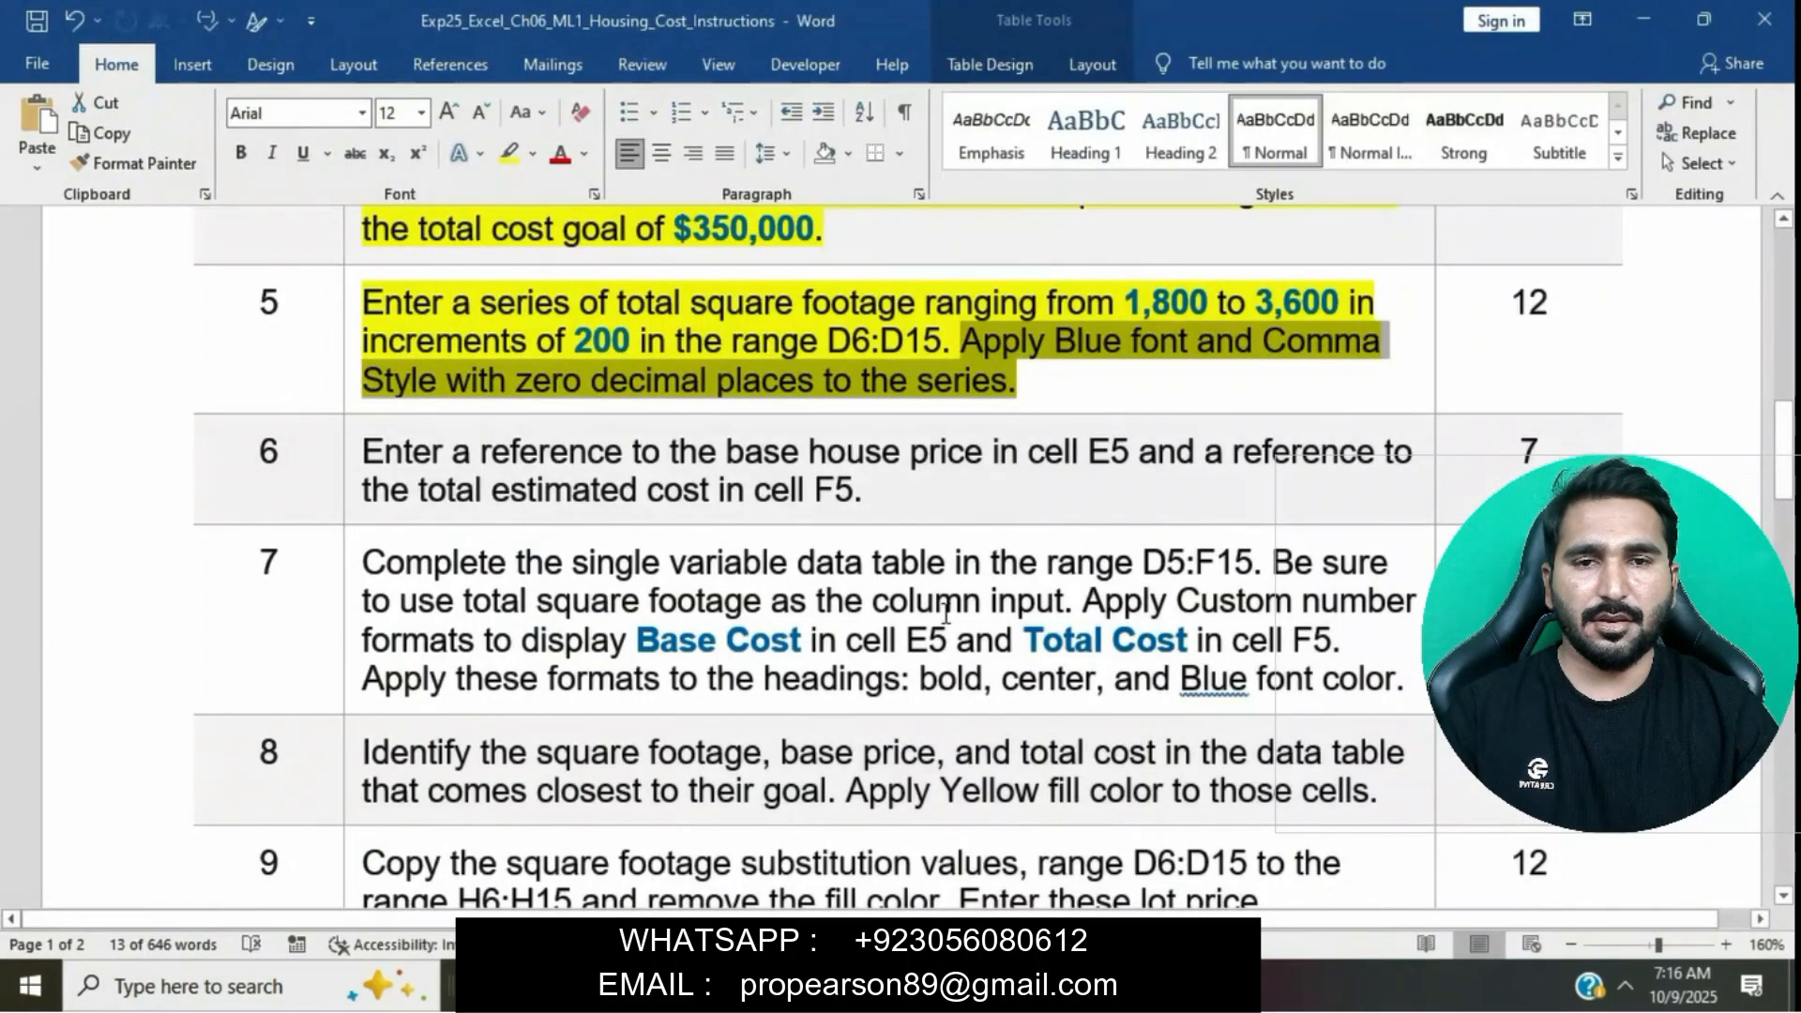
{"action": "left_click", "coordinate": [857, 369]}
{"action": "scroll", "coordinate": [657, 356], "scroll_direction": "down", "scroll_amount": 2}
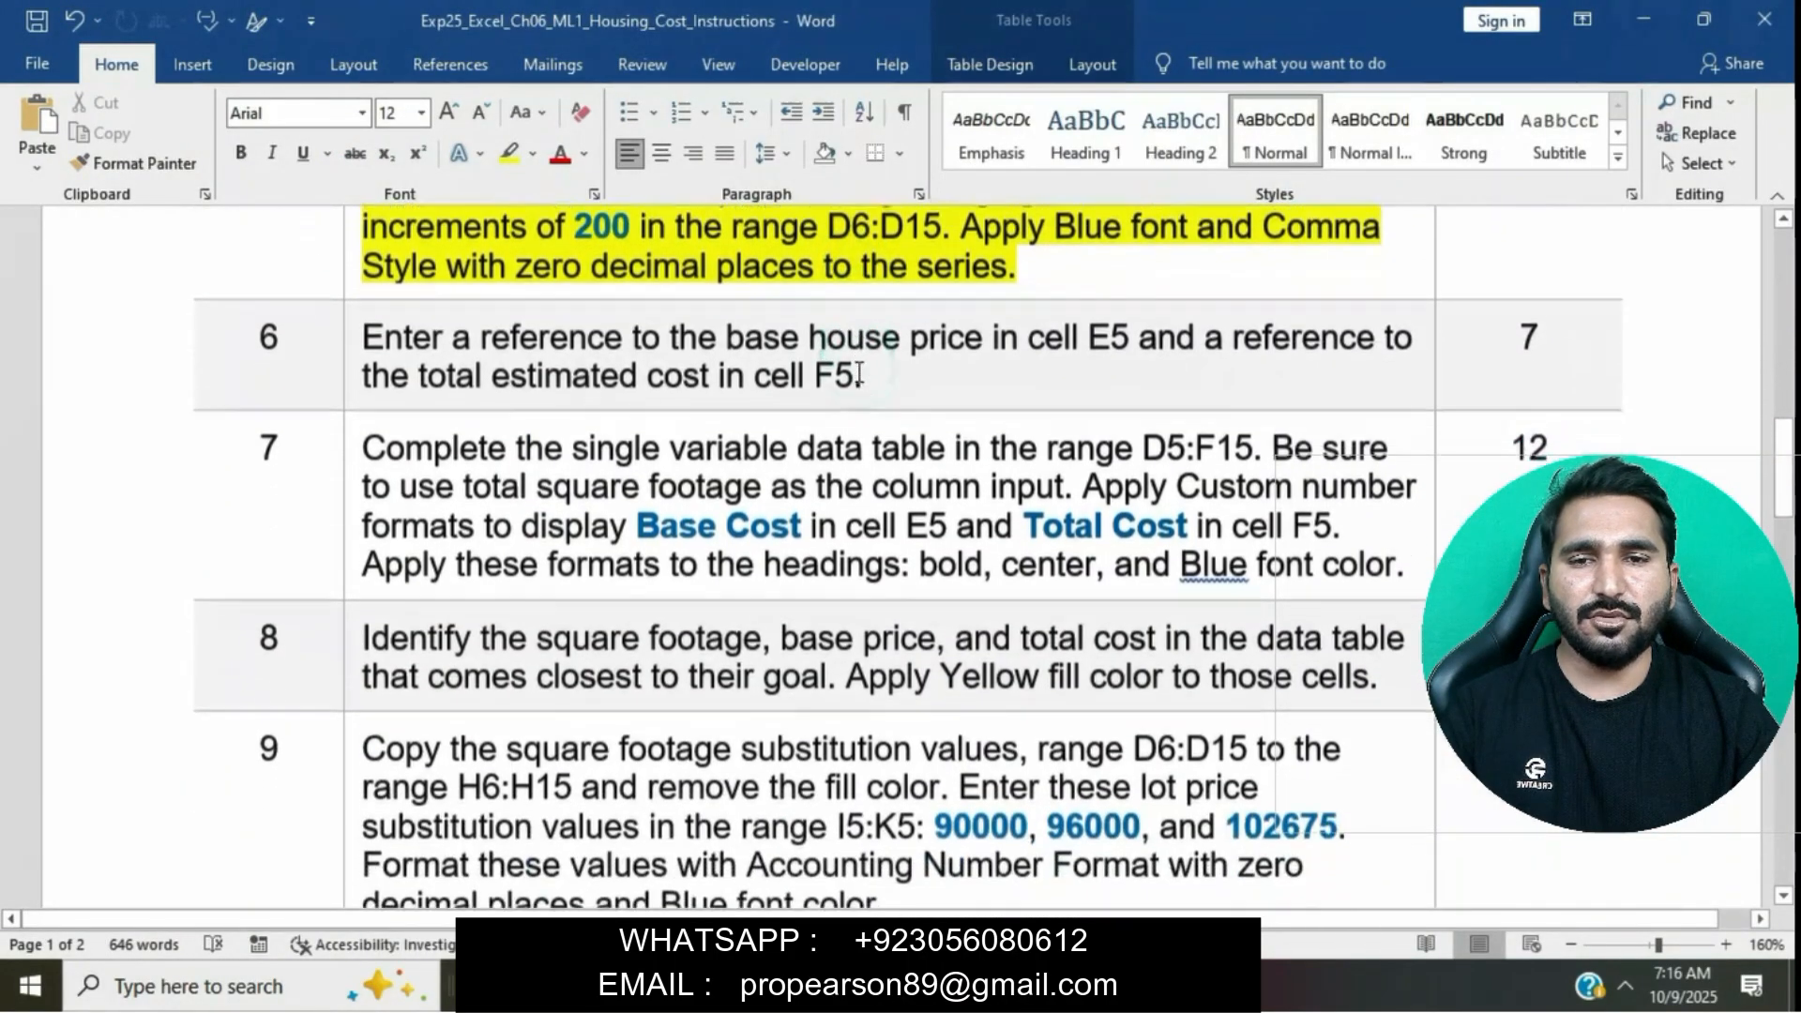
{"action": "left_click", "coordinate": [349, 315]}
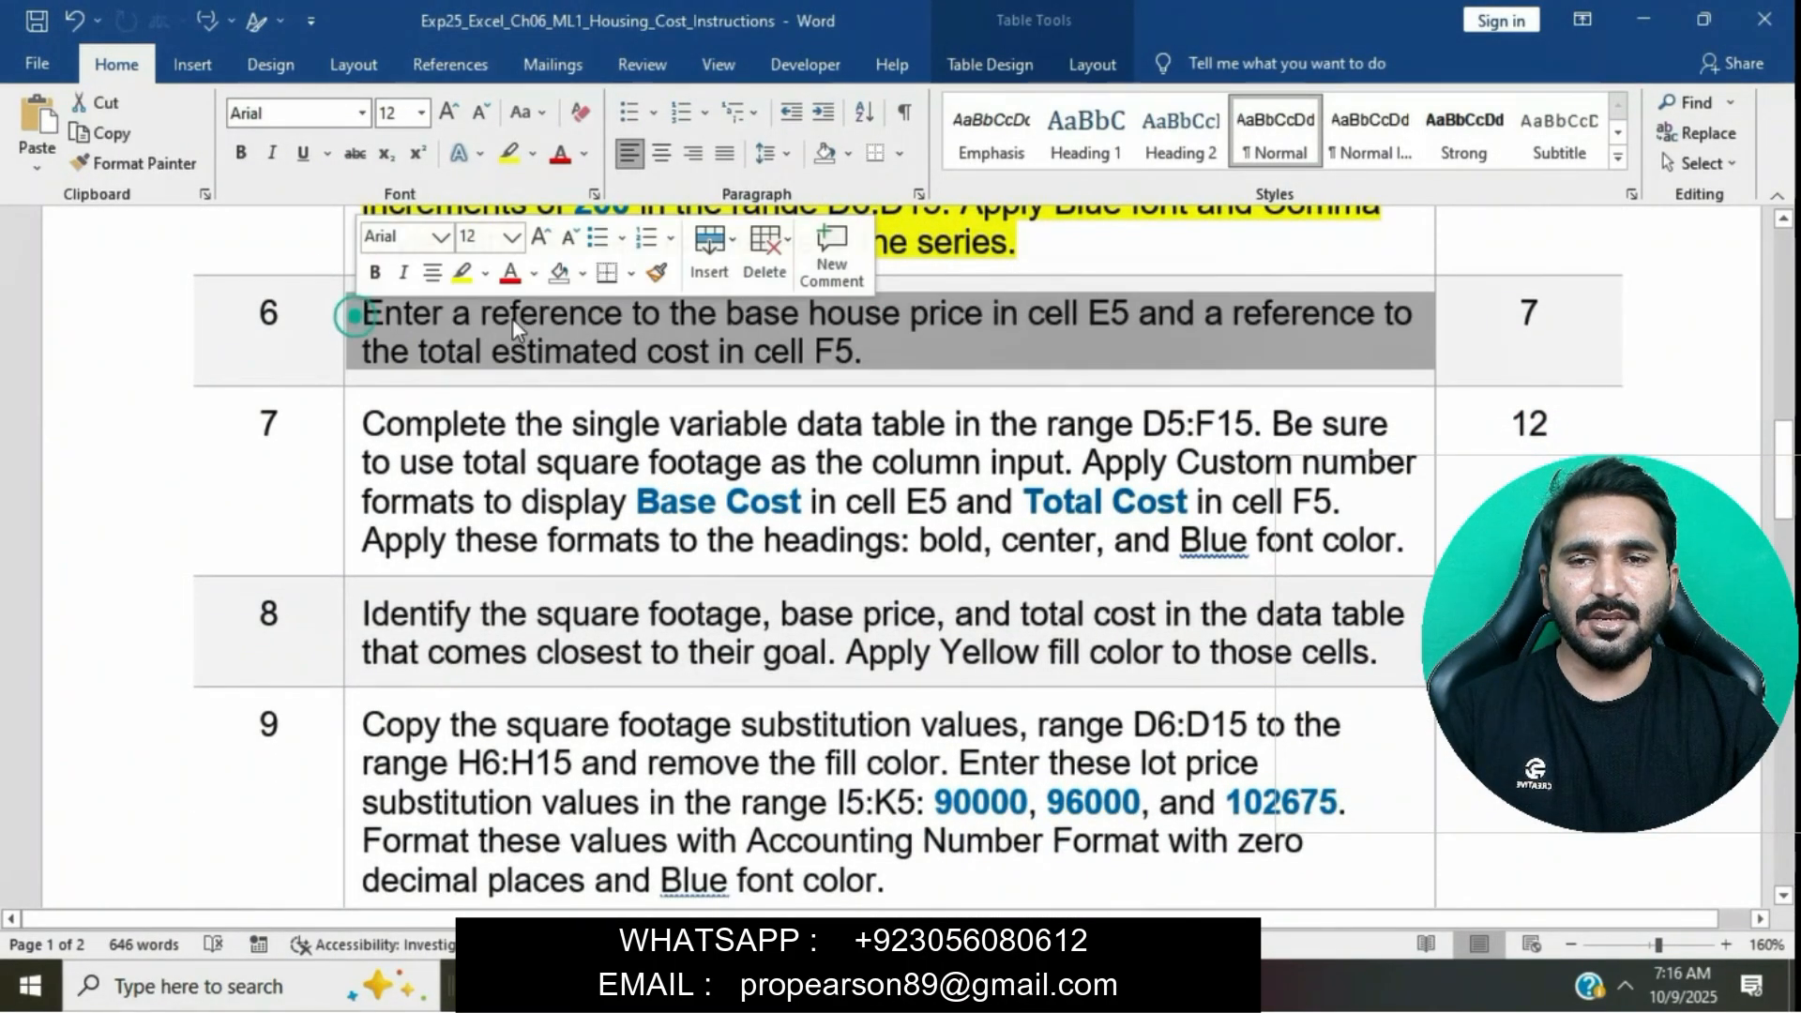
{"action": "left_click", "coordinate": [463, 274]}
{"action": "left_click", "coordinate": [546, 352]}
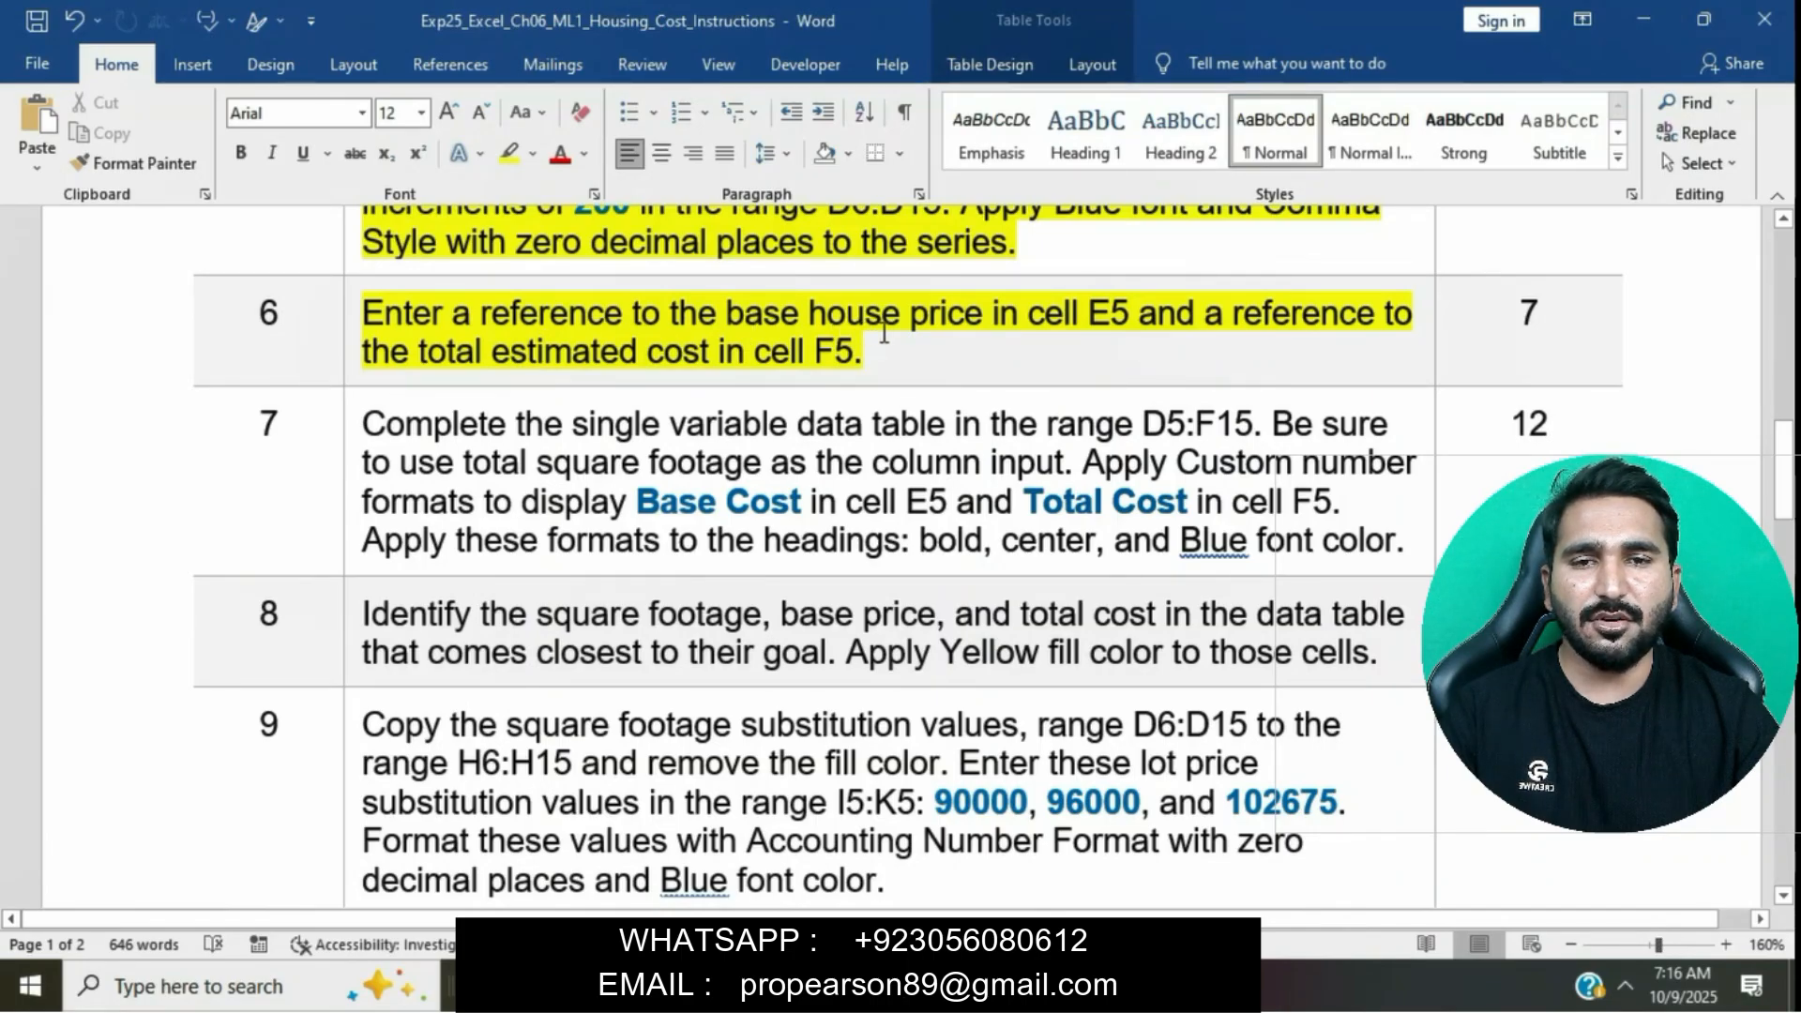
{"action": "left_click", "coordinate": [532, 369]}
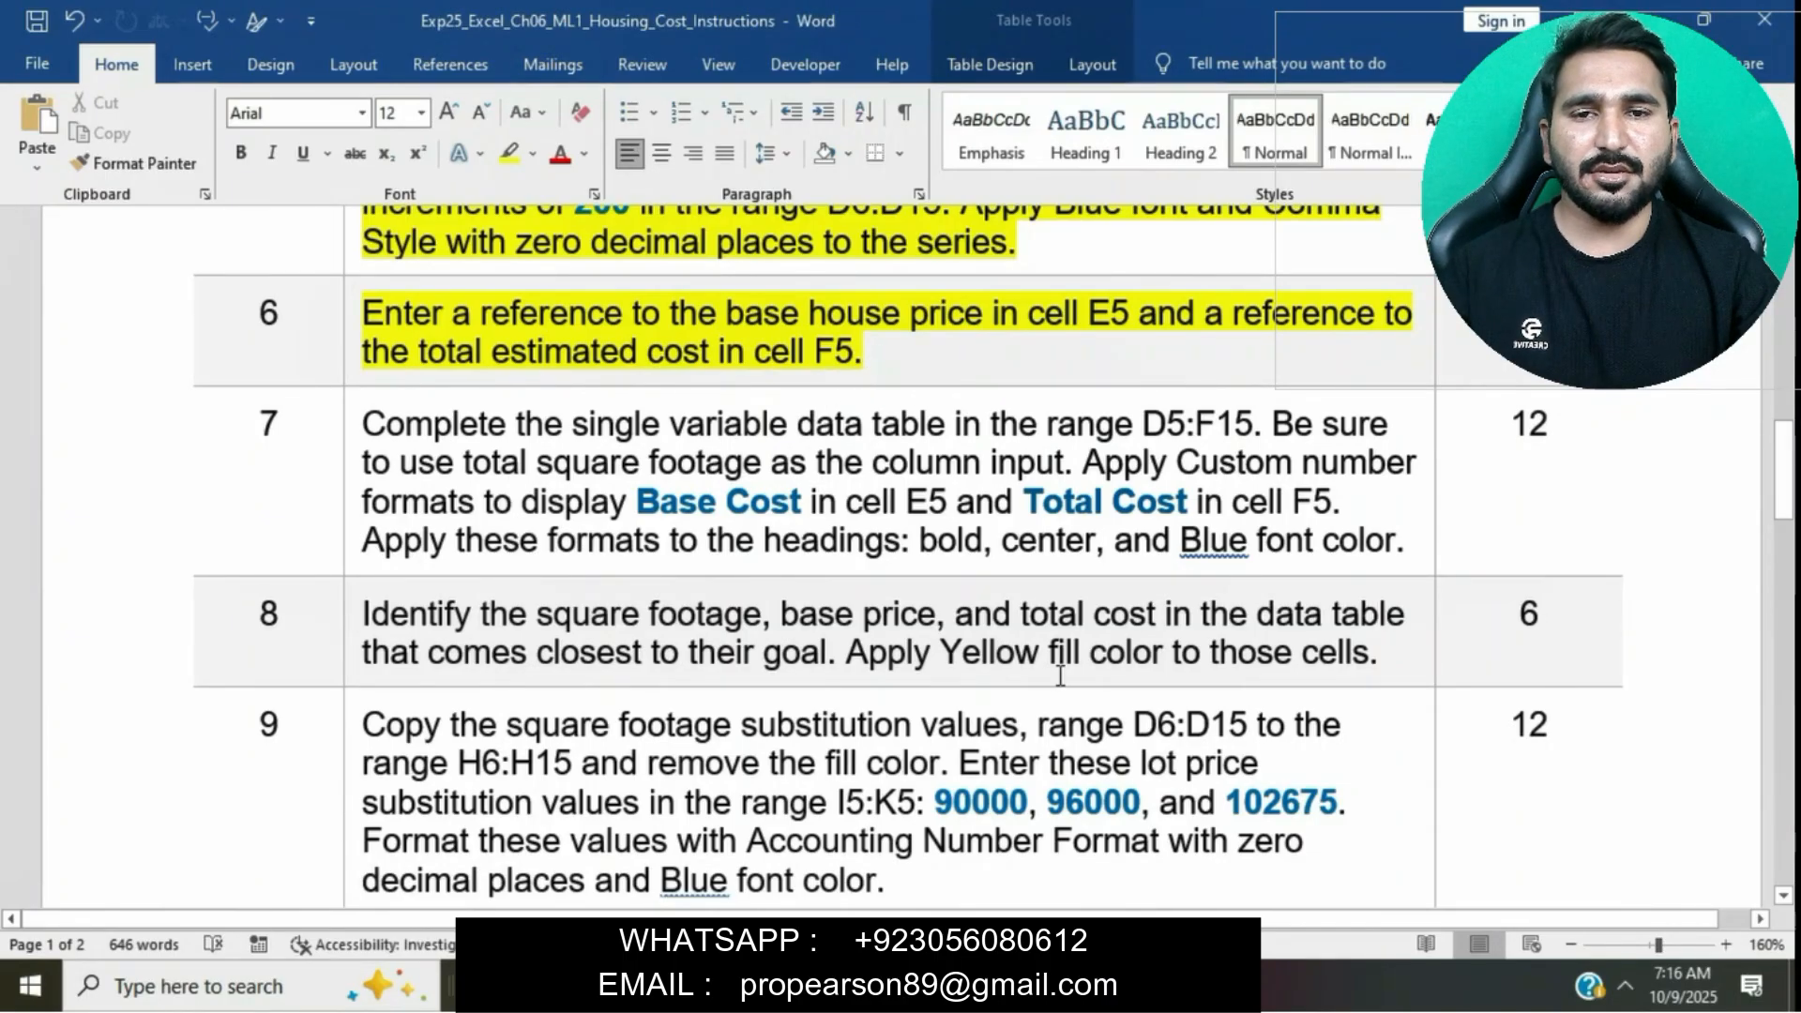
- Enter a reference to the base house price in B9 into cell E5
{"action": "key", "text": "alt+Tab"}
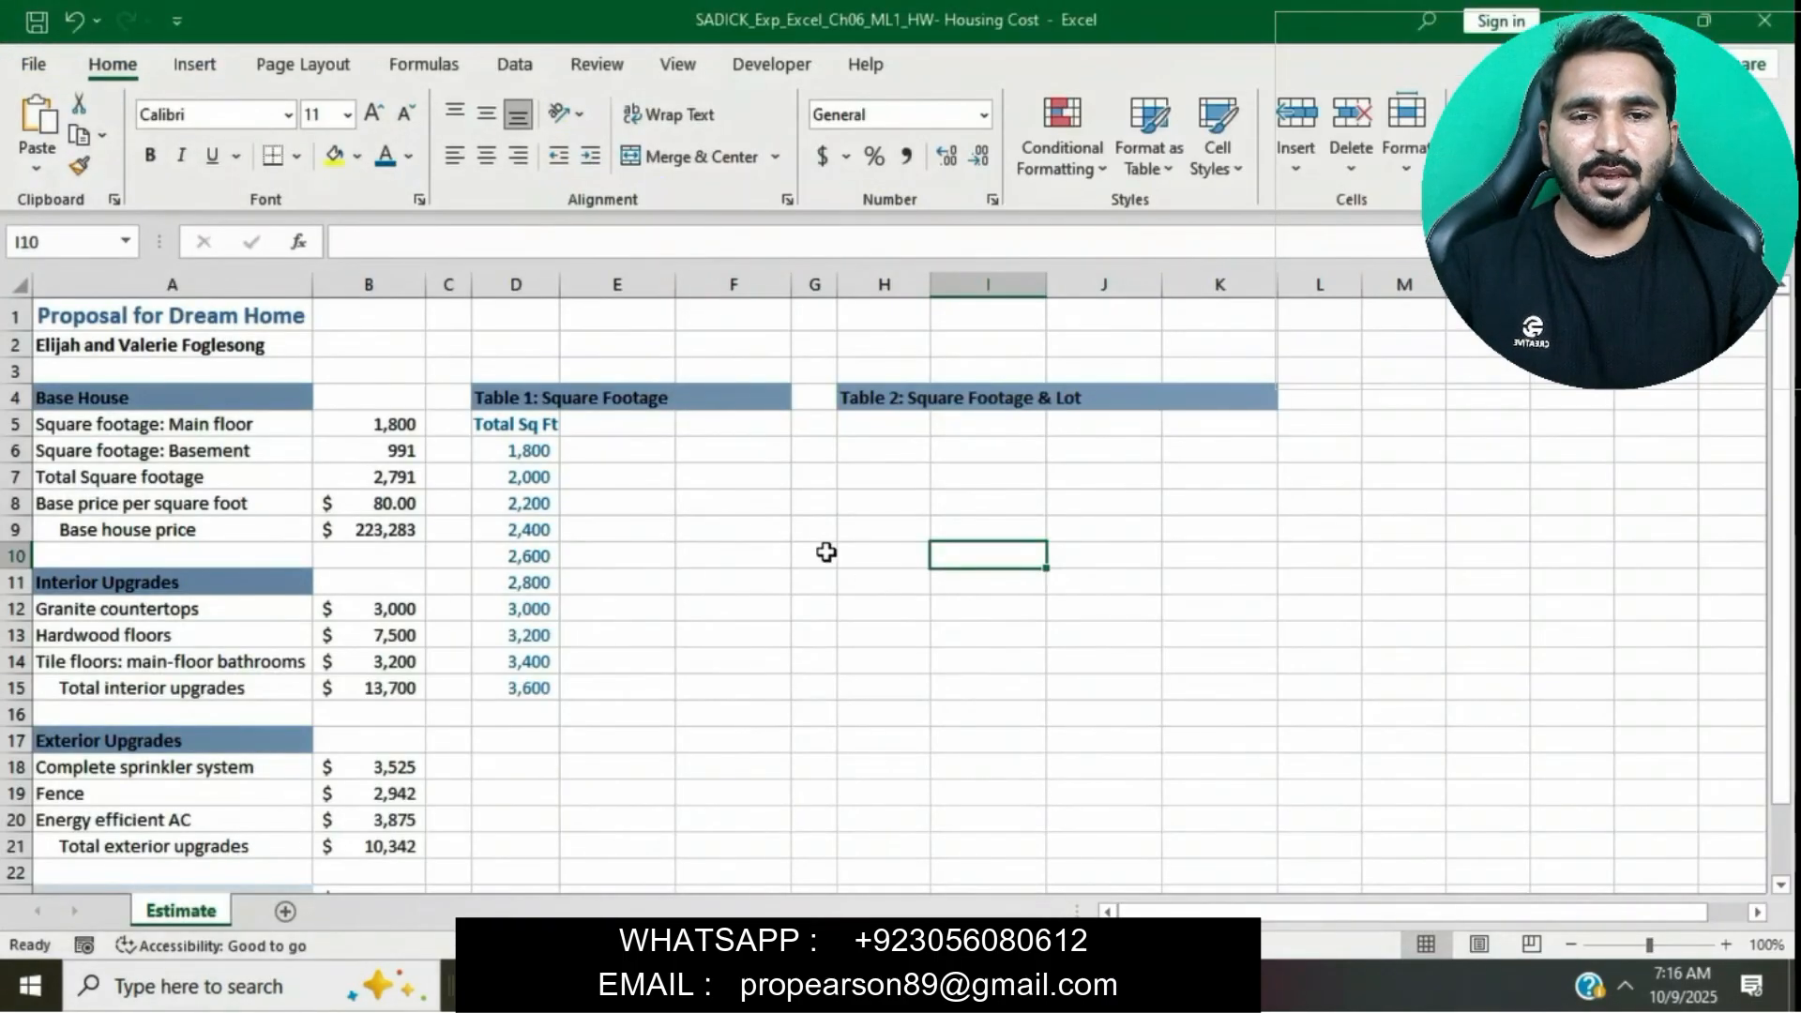
{"action": "left_click", "coordinate": [605, 427]}
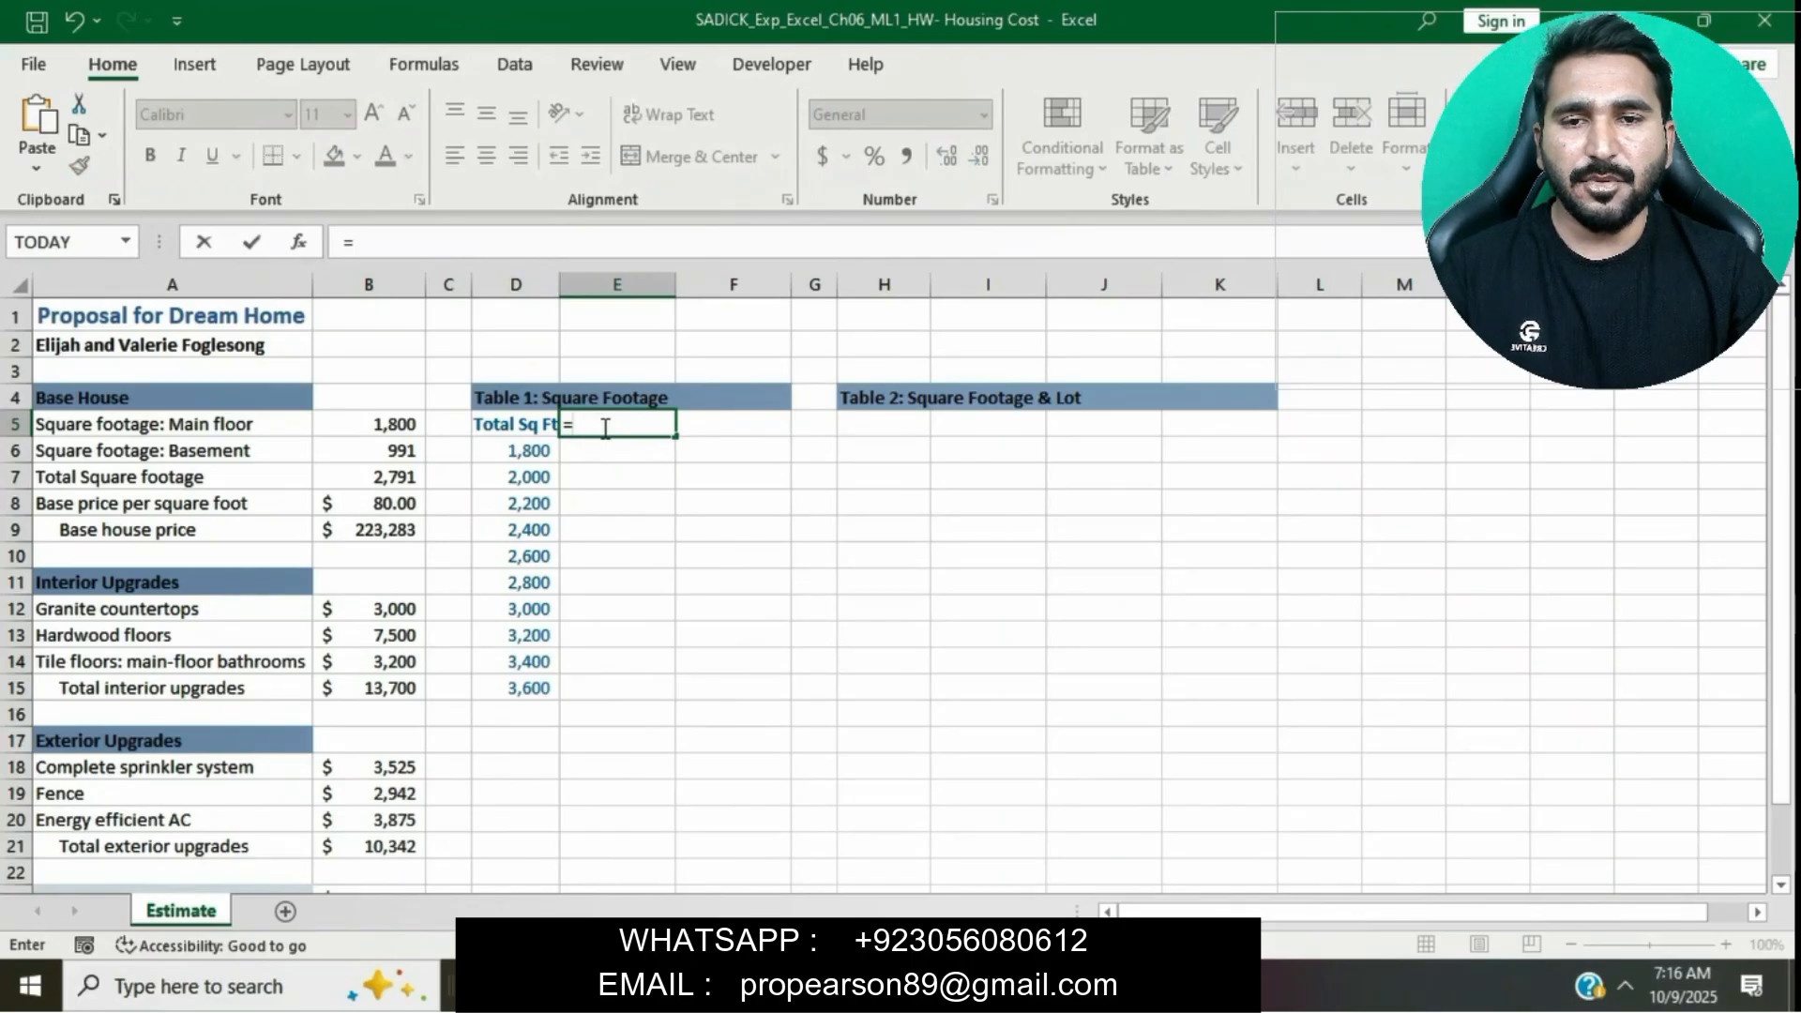
{"action": "left_click", "coordinate": [387, 533]}
{"action": "key", "text": "Return"}
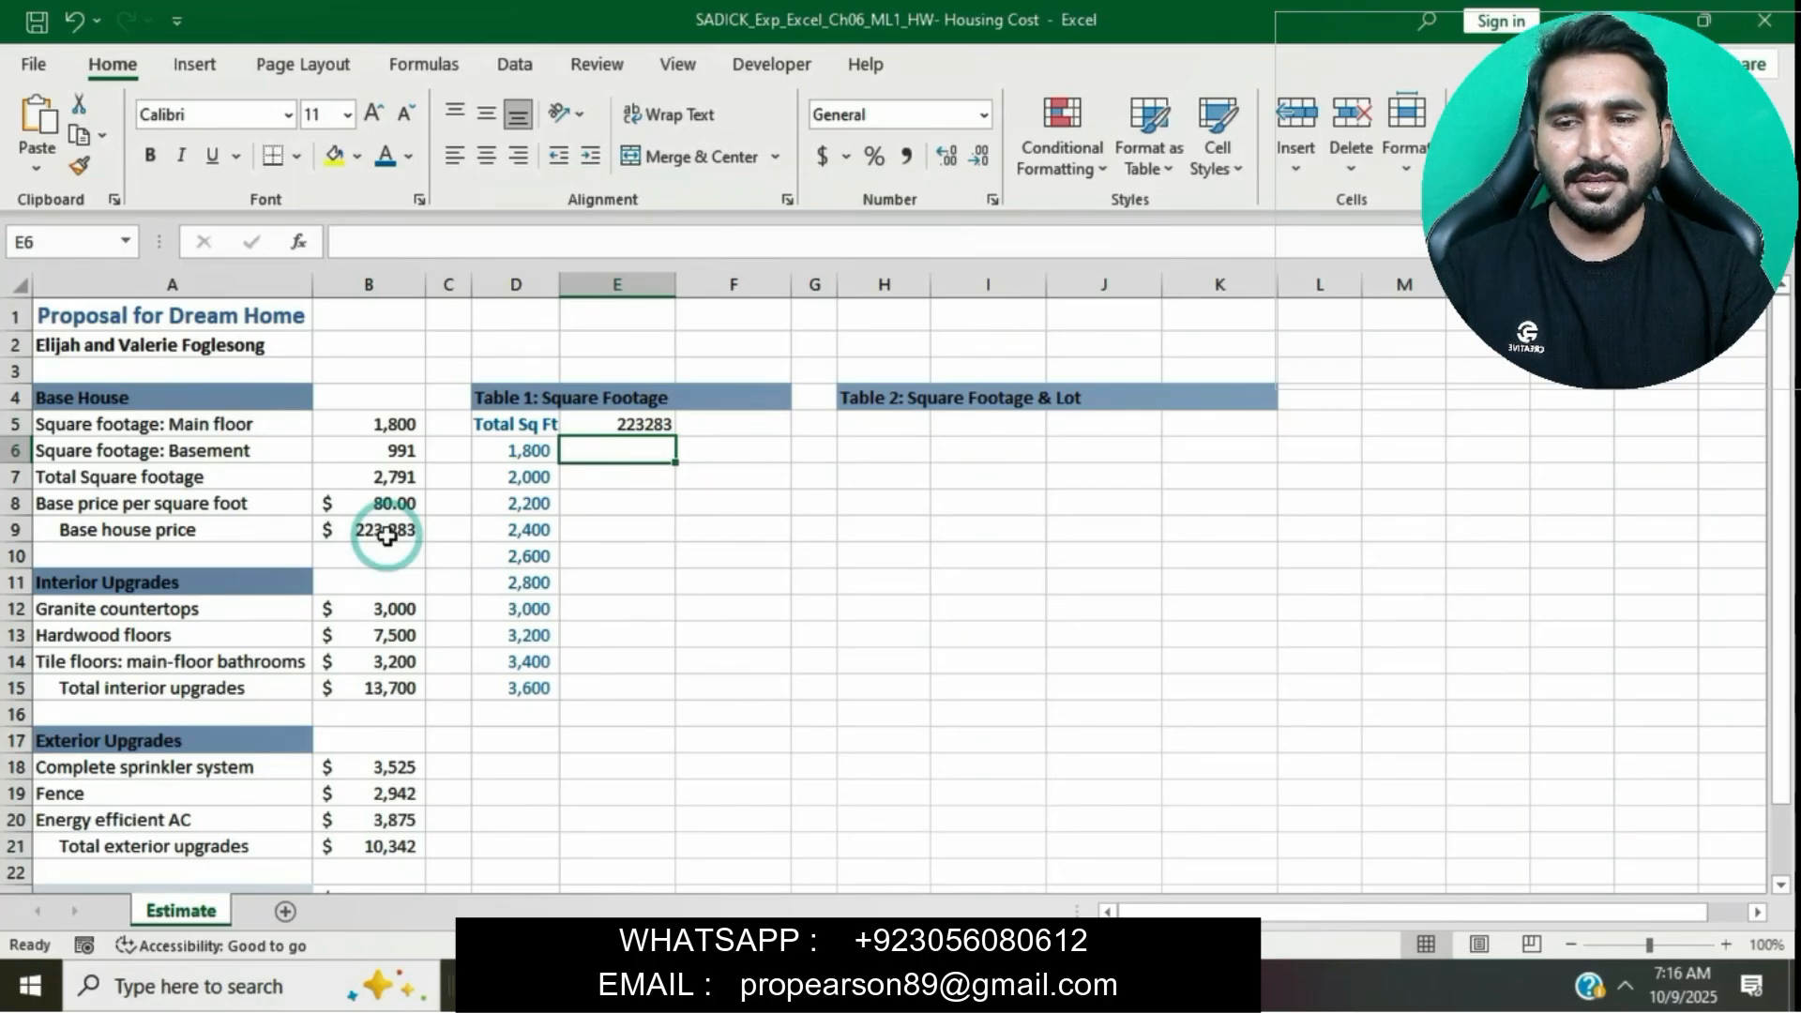
- Enter a reference to the total estimated cost in B25 into cell F5
{"action": "key", "text": "alt+Tab"}
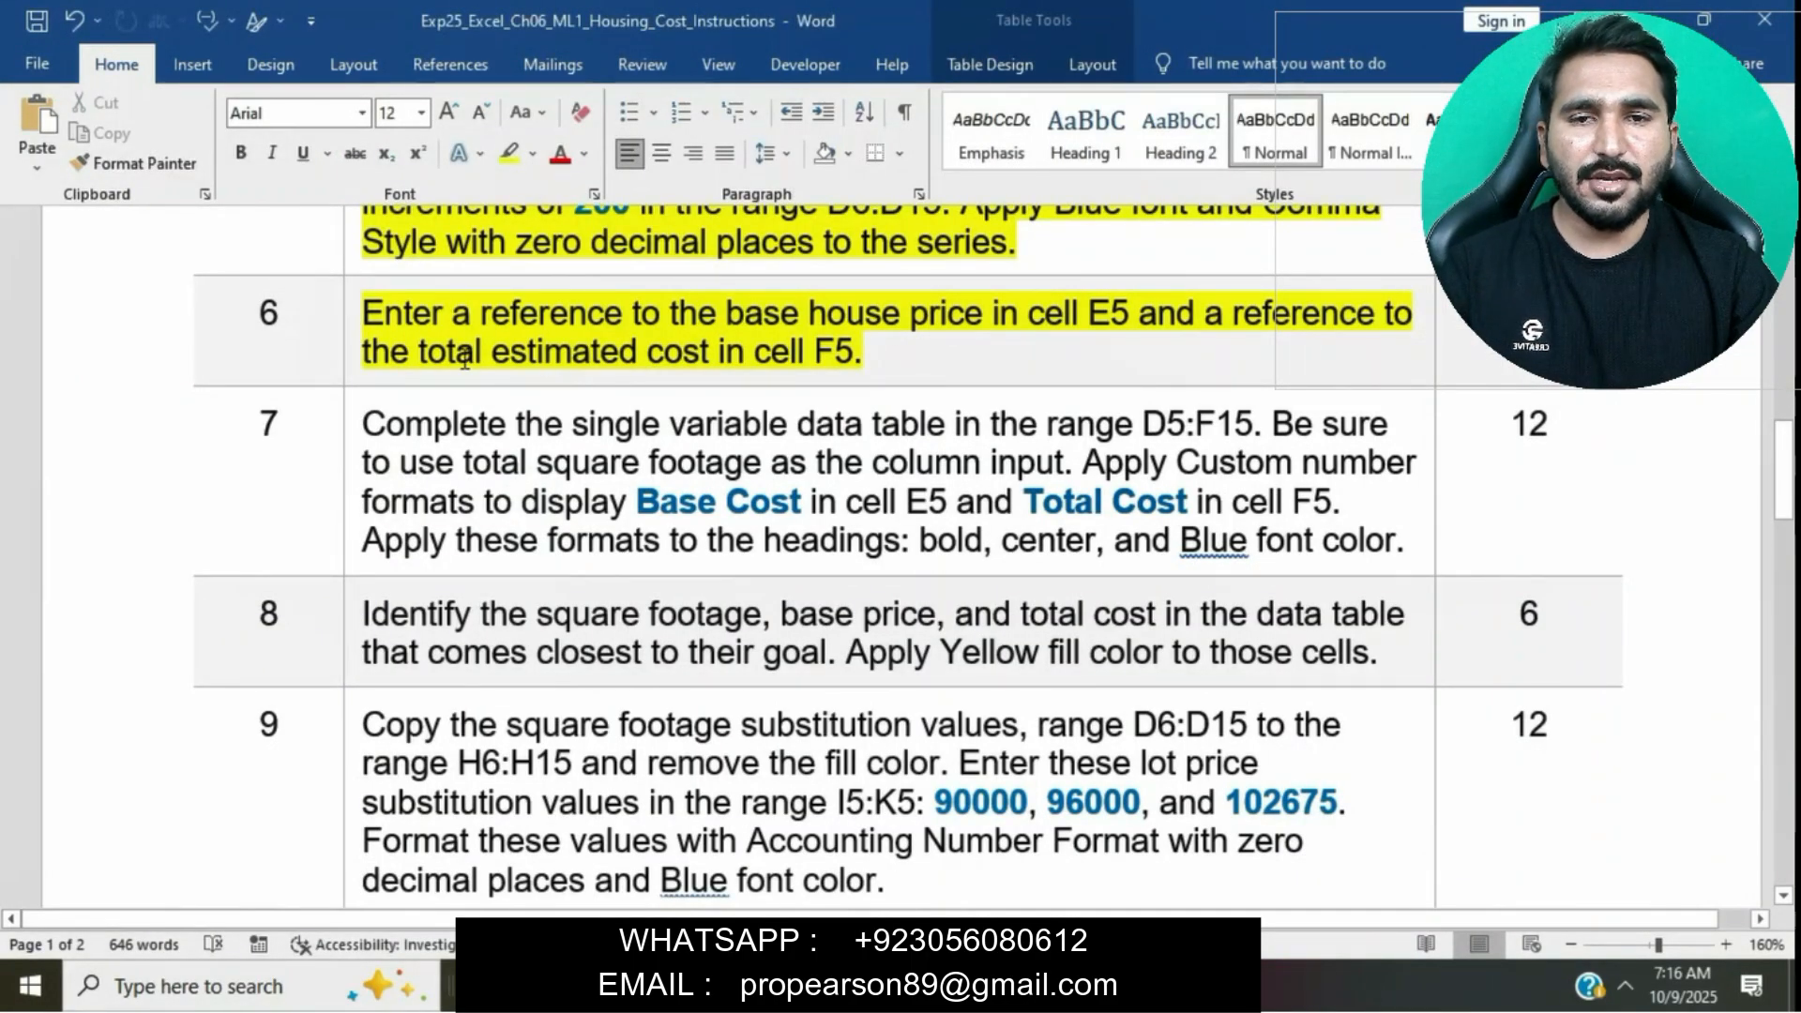
{"action": "key", "text": "alt+Tab"}
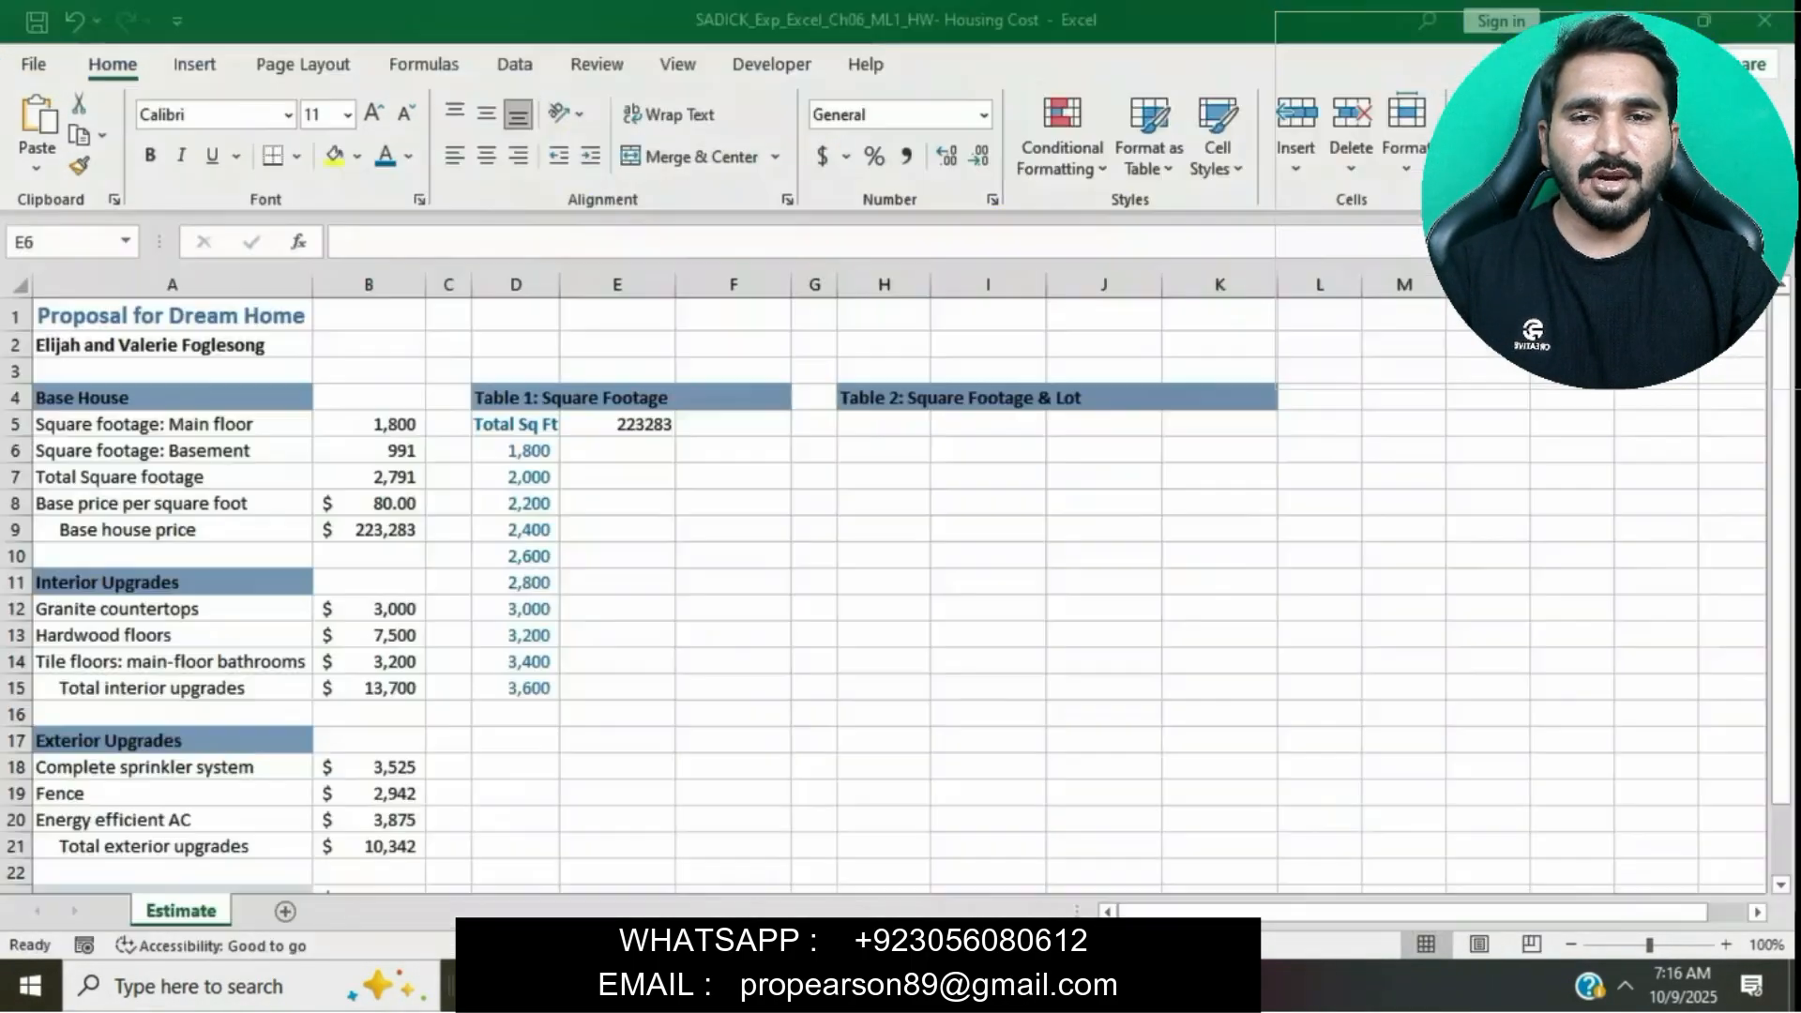
{"action": "left_click", "coordinate": [710, 424]}
{"action": "type", "text": "="}
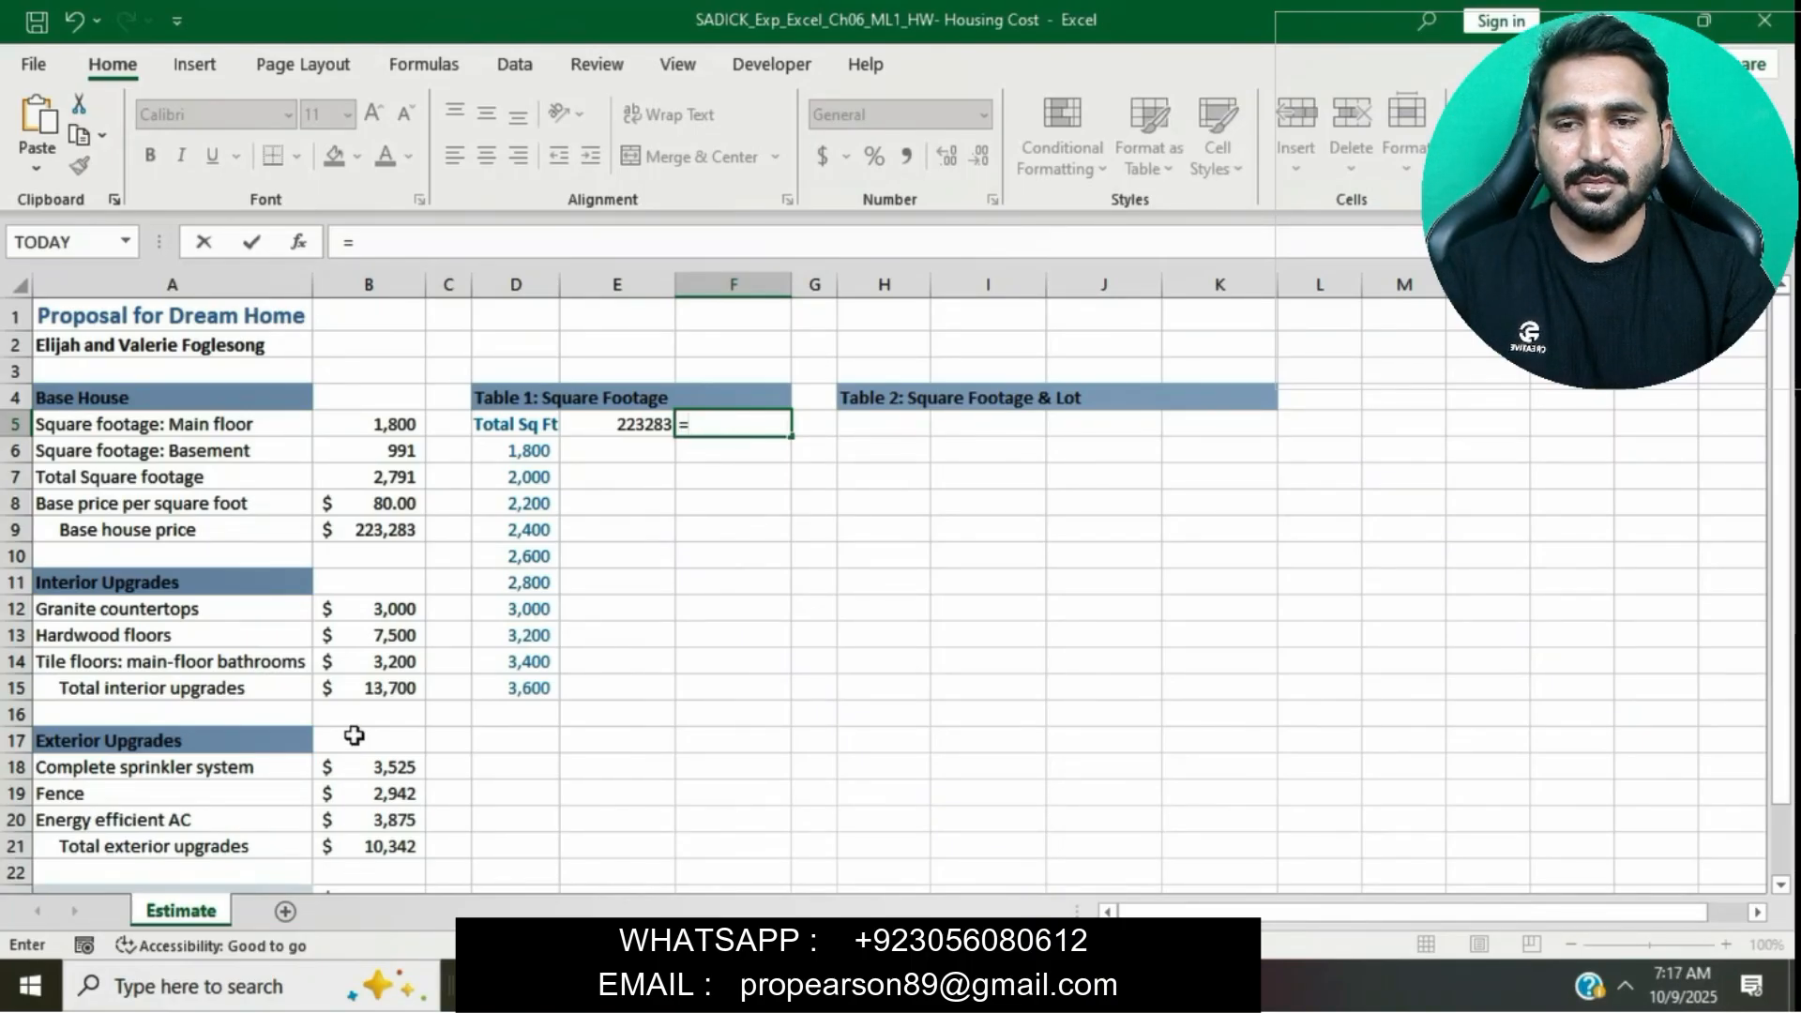
{"action": "scroll", "coordinate": [356, 826], "scroll_direction": "down", "scroll_amount": 2}
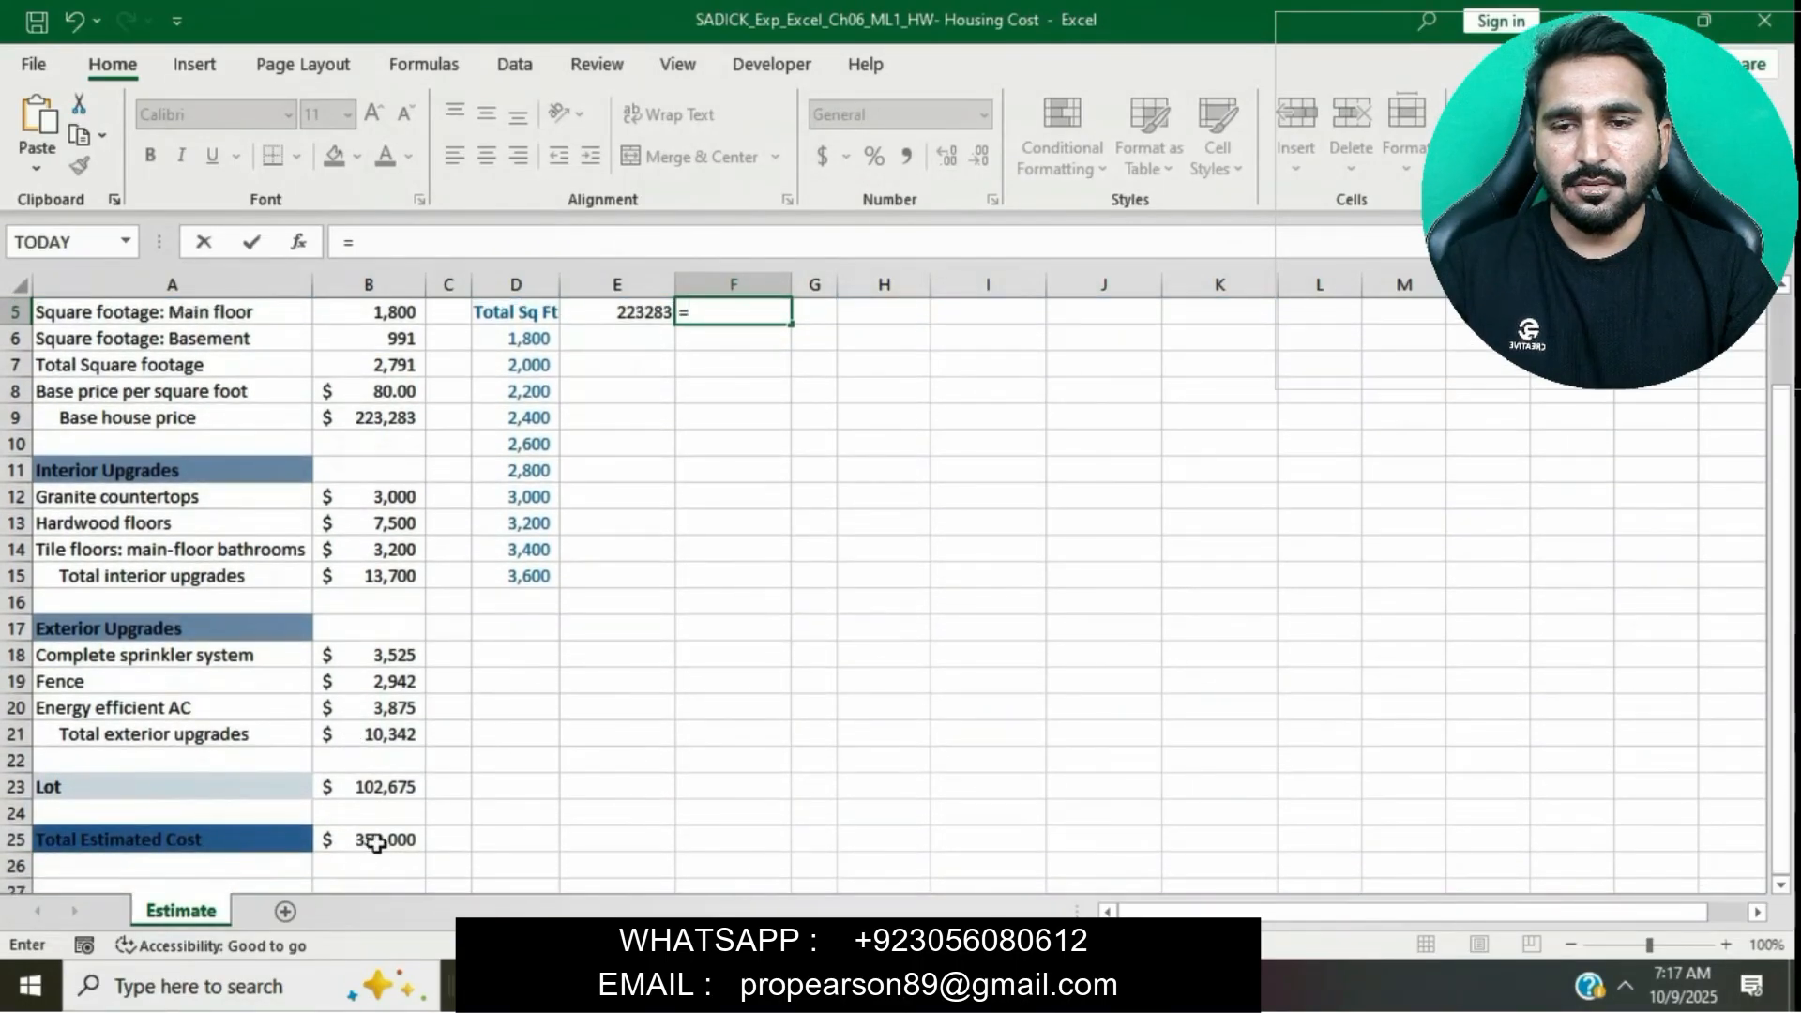
{"action": "left_click", "coordinate": [375, 840]}
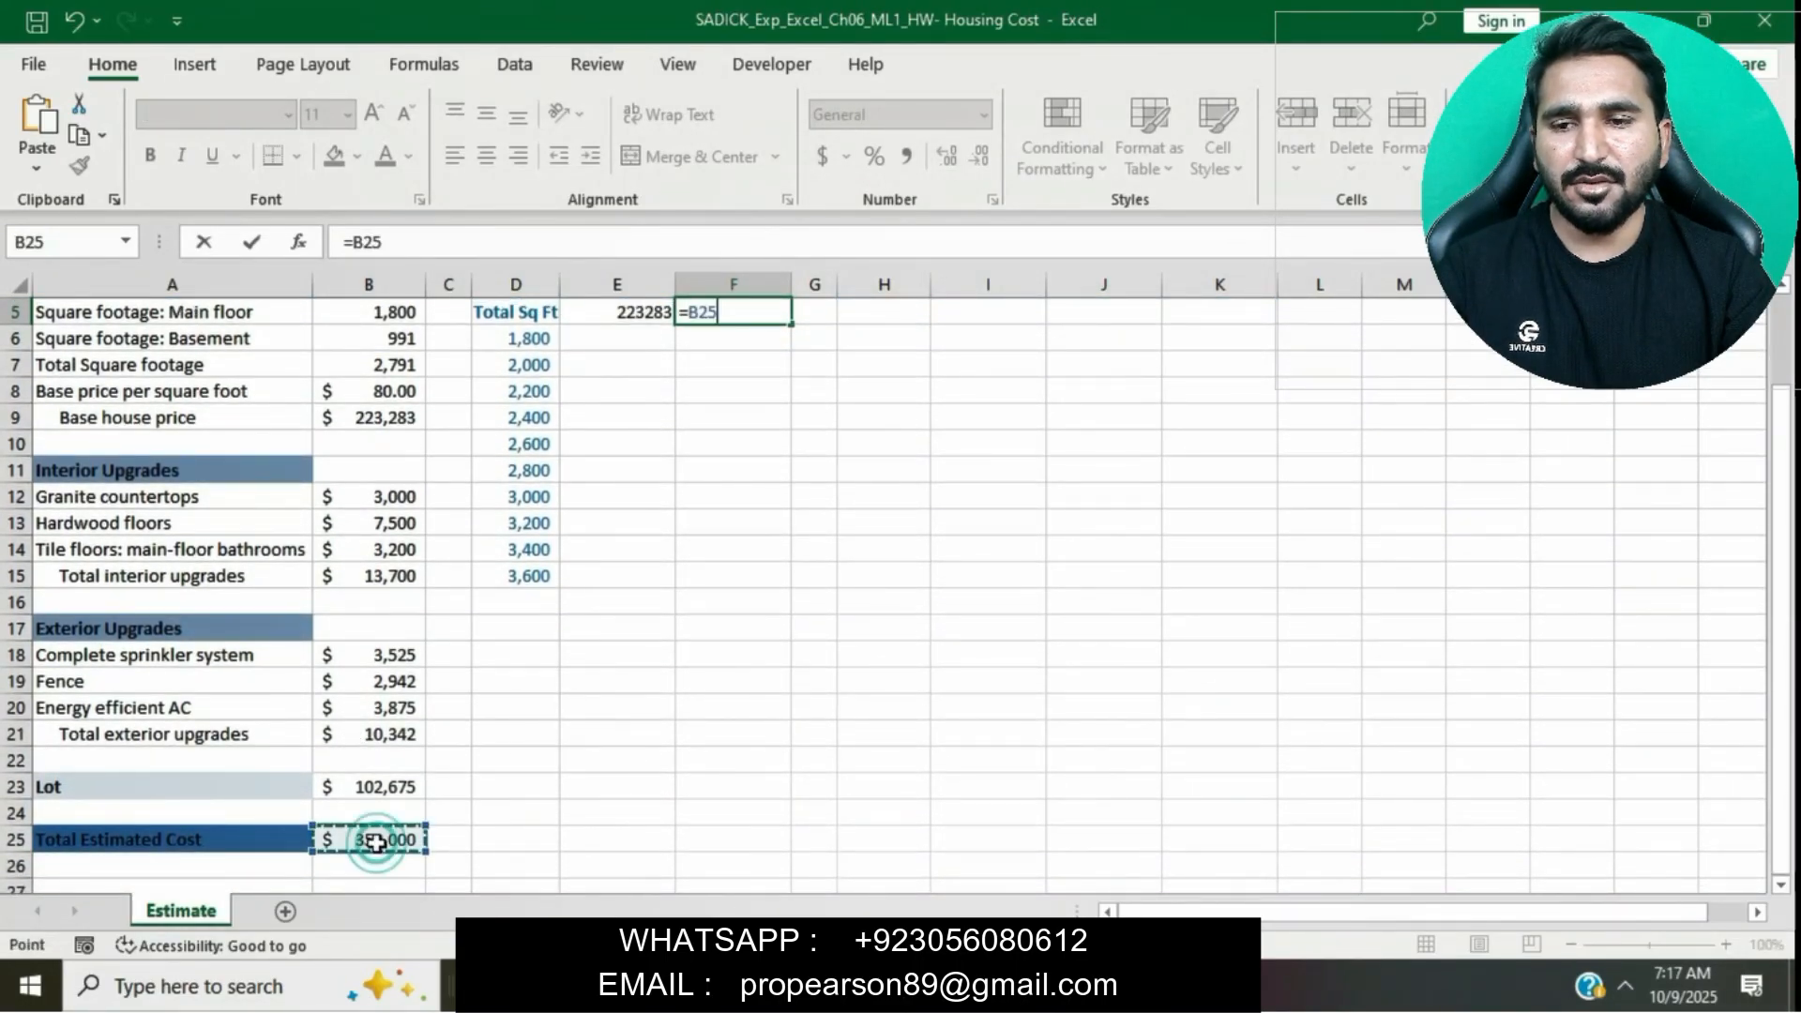
{"action": "key", "text": "Return"}
{"action": "scroll", "coordinate": [826, 693], "scroll_direction": "up", "scroll_amount": 1}
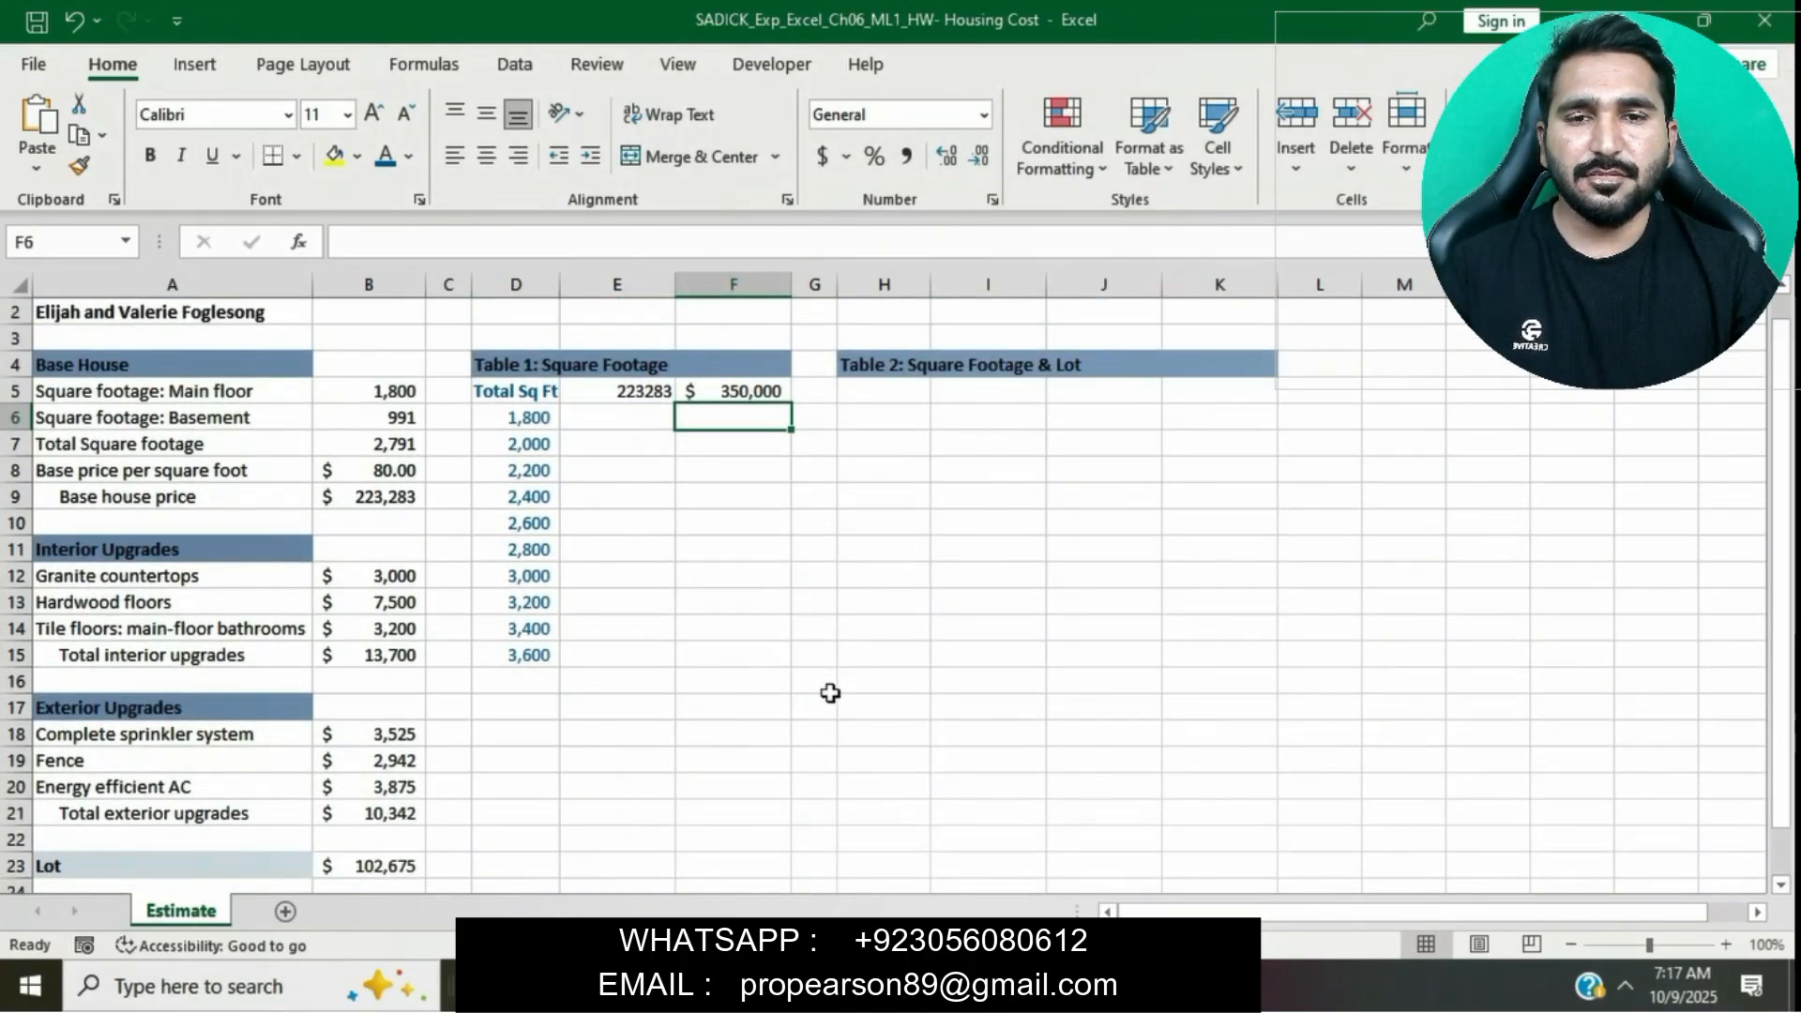
- Highlight the step 7 instruction text yellow in the instructions document
{"action": "key", "text": "alt+Tab"}
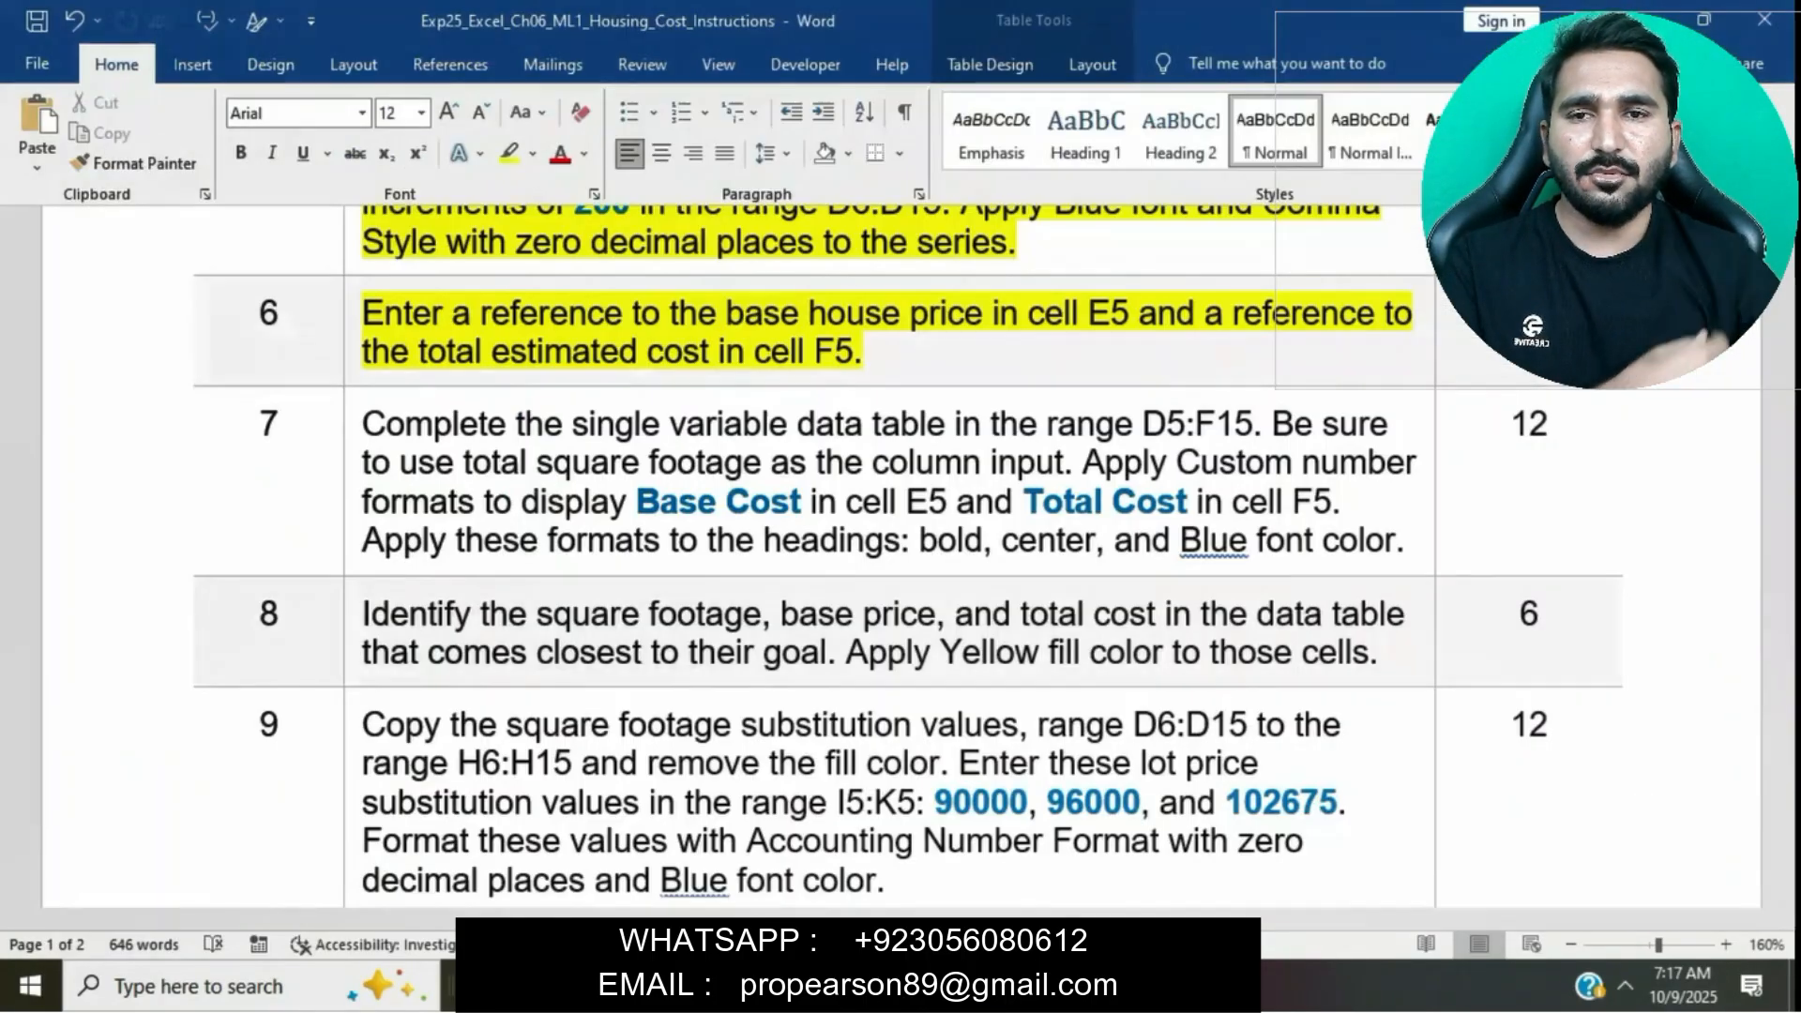
{"action": "scroll", "coordinate": [859, 392], "scroll_direction": "down", "scroll_amount": 1}
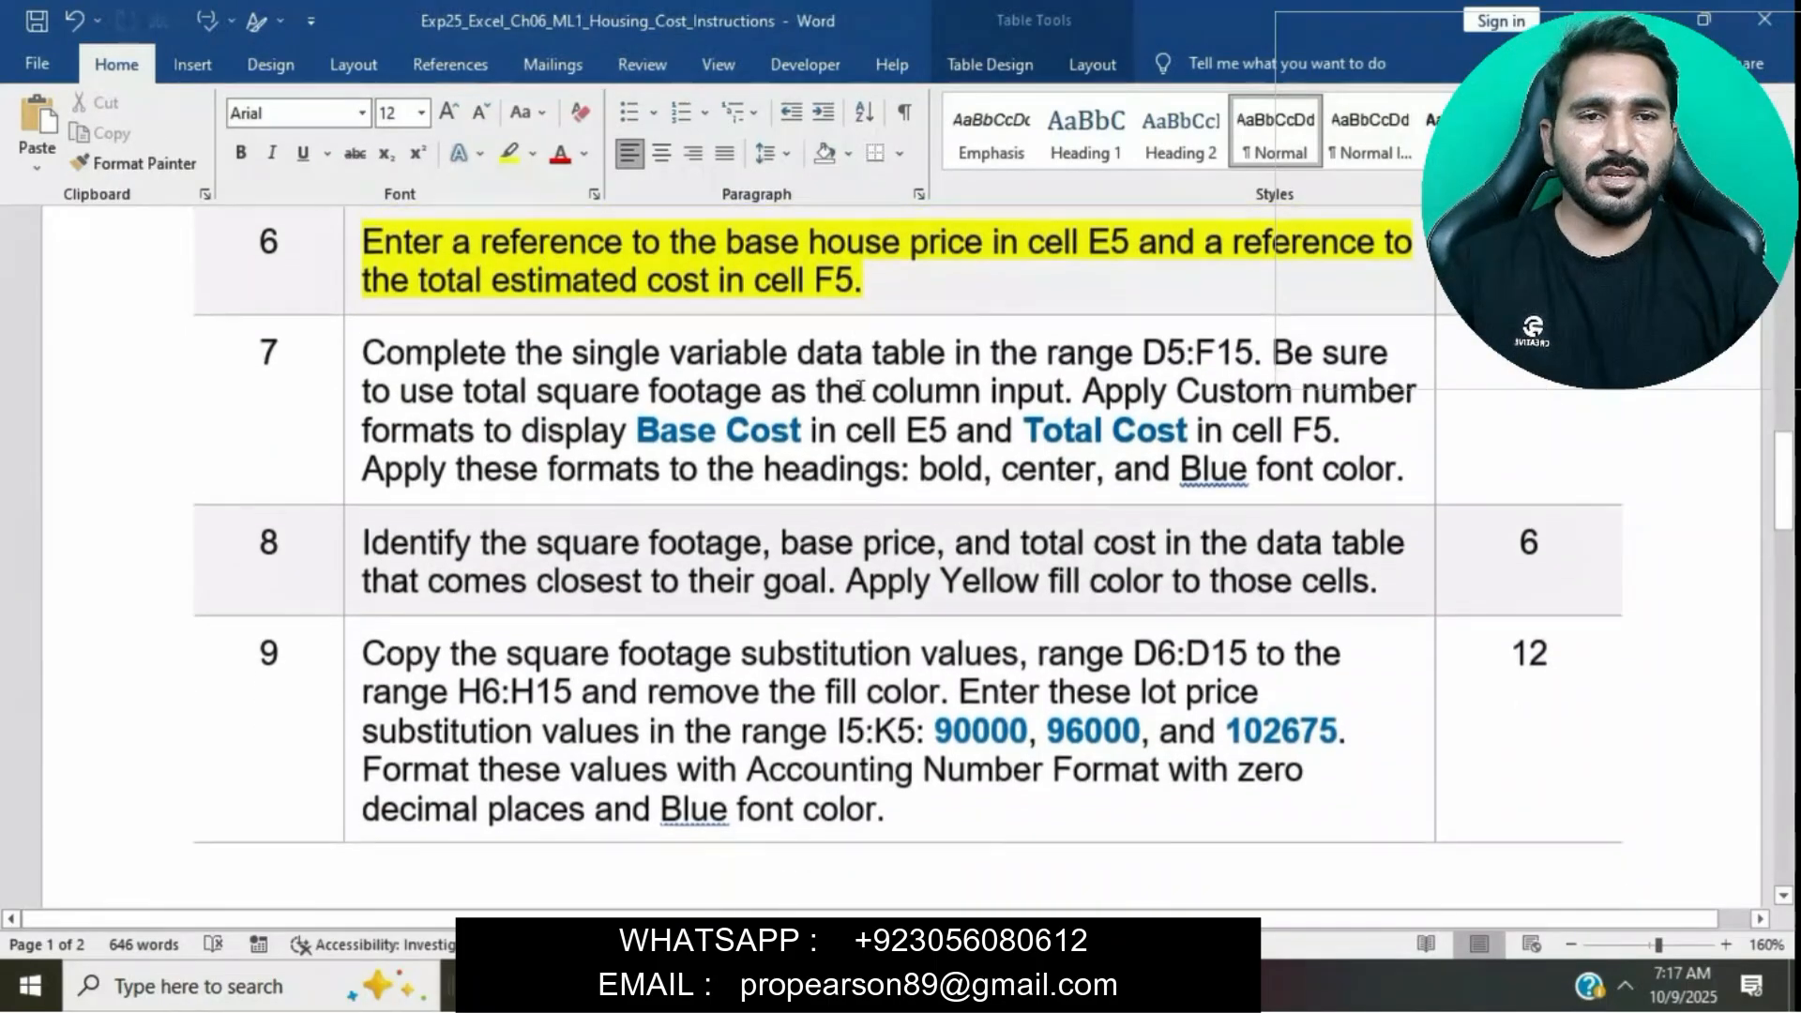
{"action": "left_click", "coordinate": [354, 345]}
{"action": "left_click", "coordinate": [463, 296]}
{"action": "left_click", "coordinate": [553, 403]}
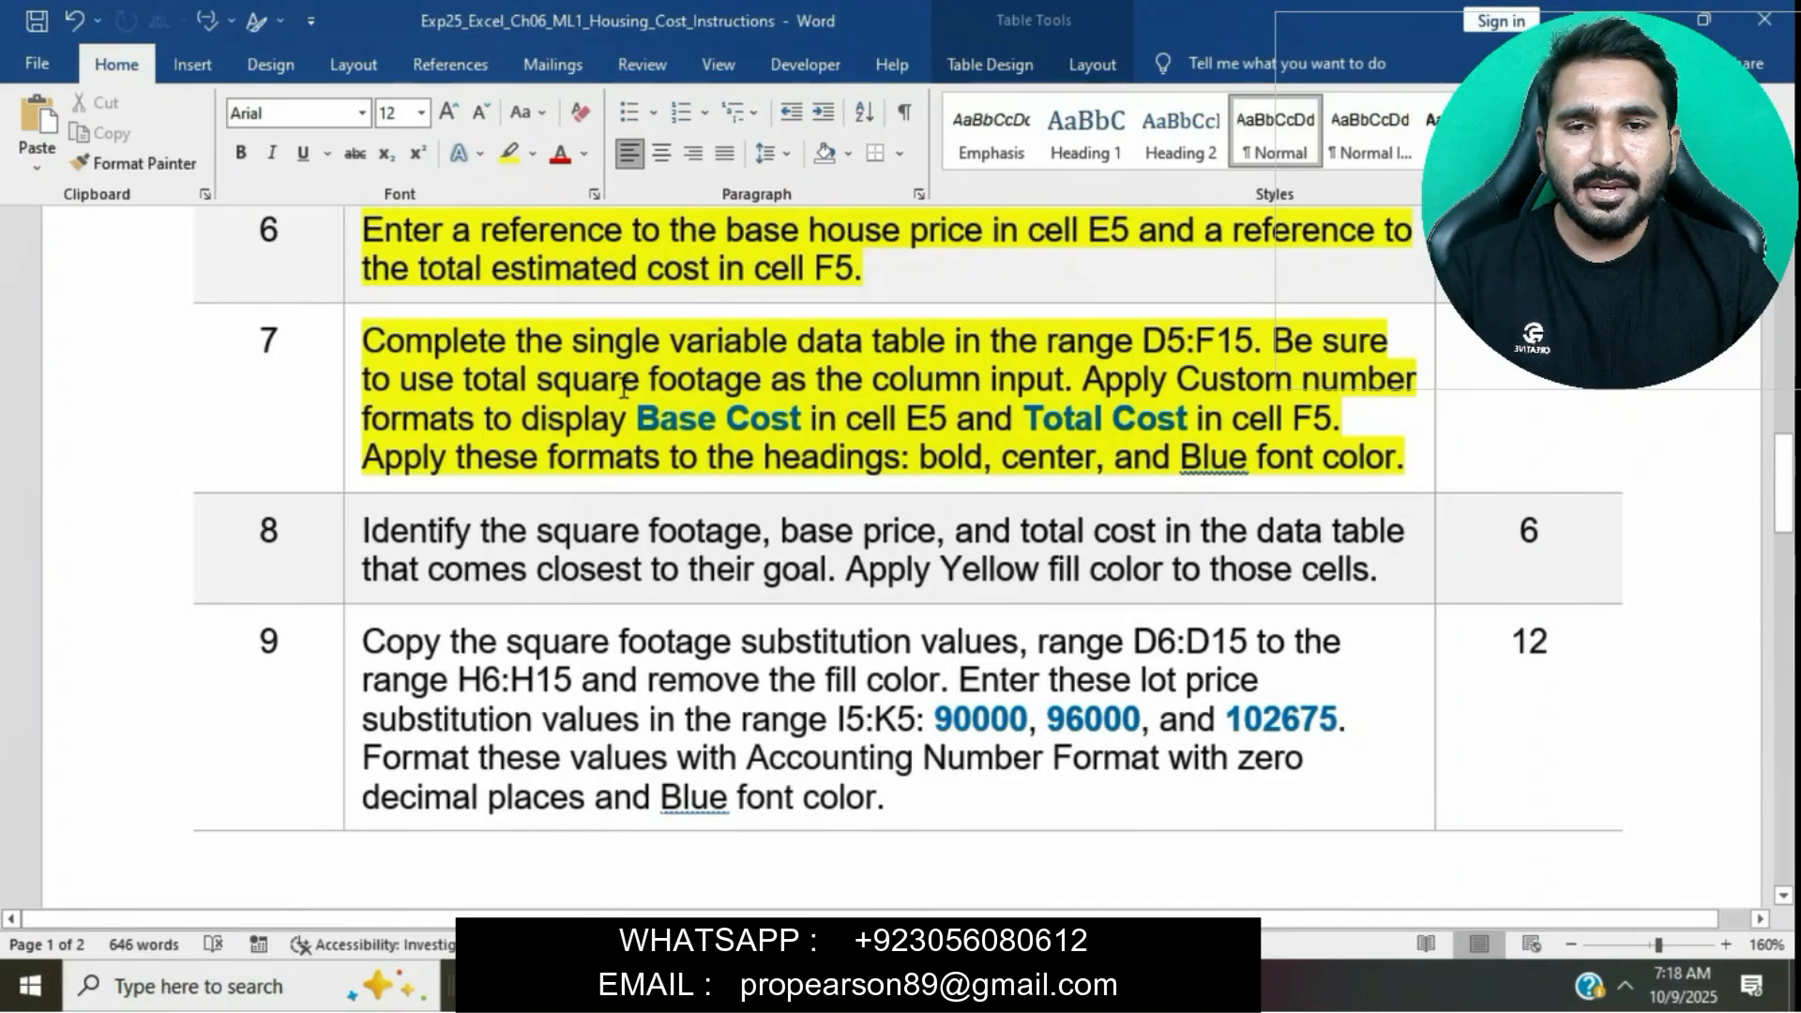
- Complete the single-variable data table in D5:F15, using total square footage in B7 as the column input cell
{"action": "left_click_drag", "start_coordinate": [1145, 340], "coordinate": [1238, 335]}
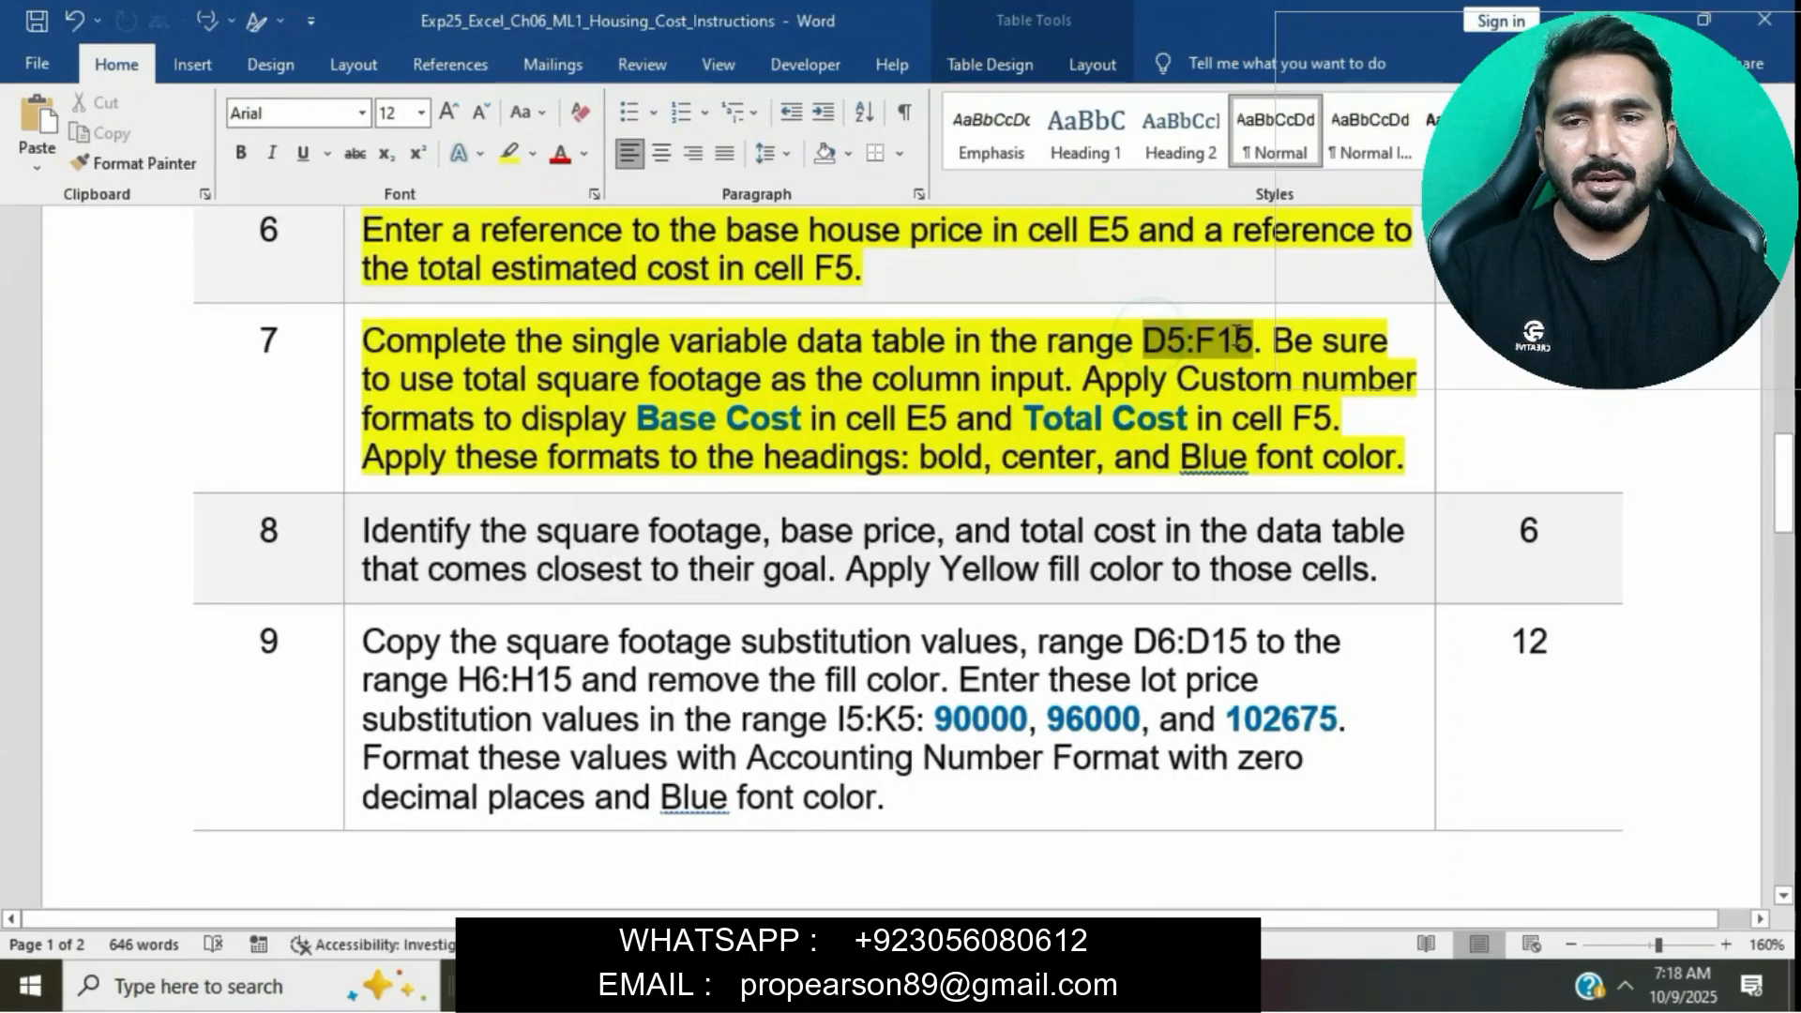
{"action": "key", "text": "ctrl+c"}
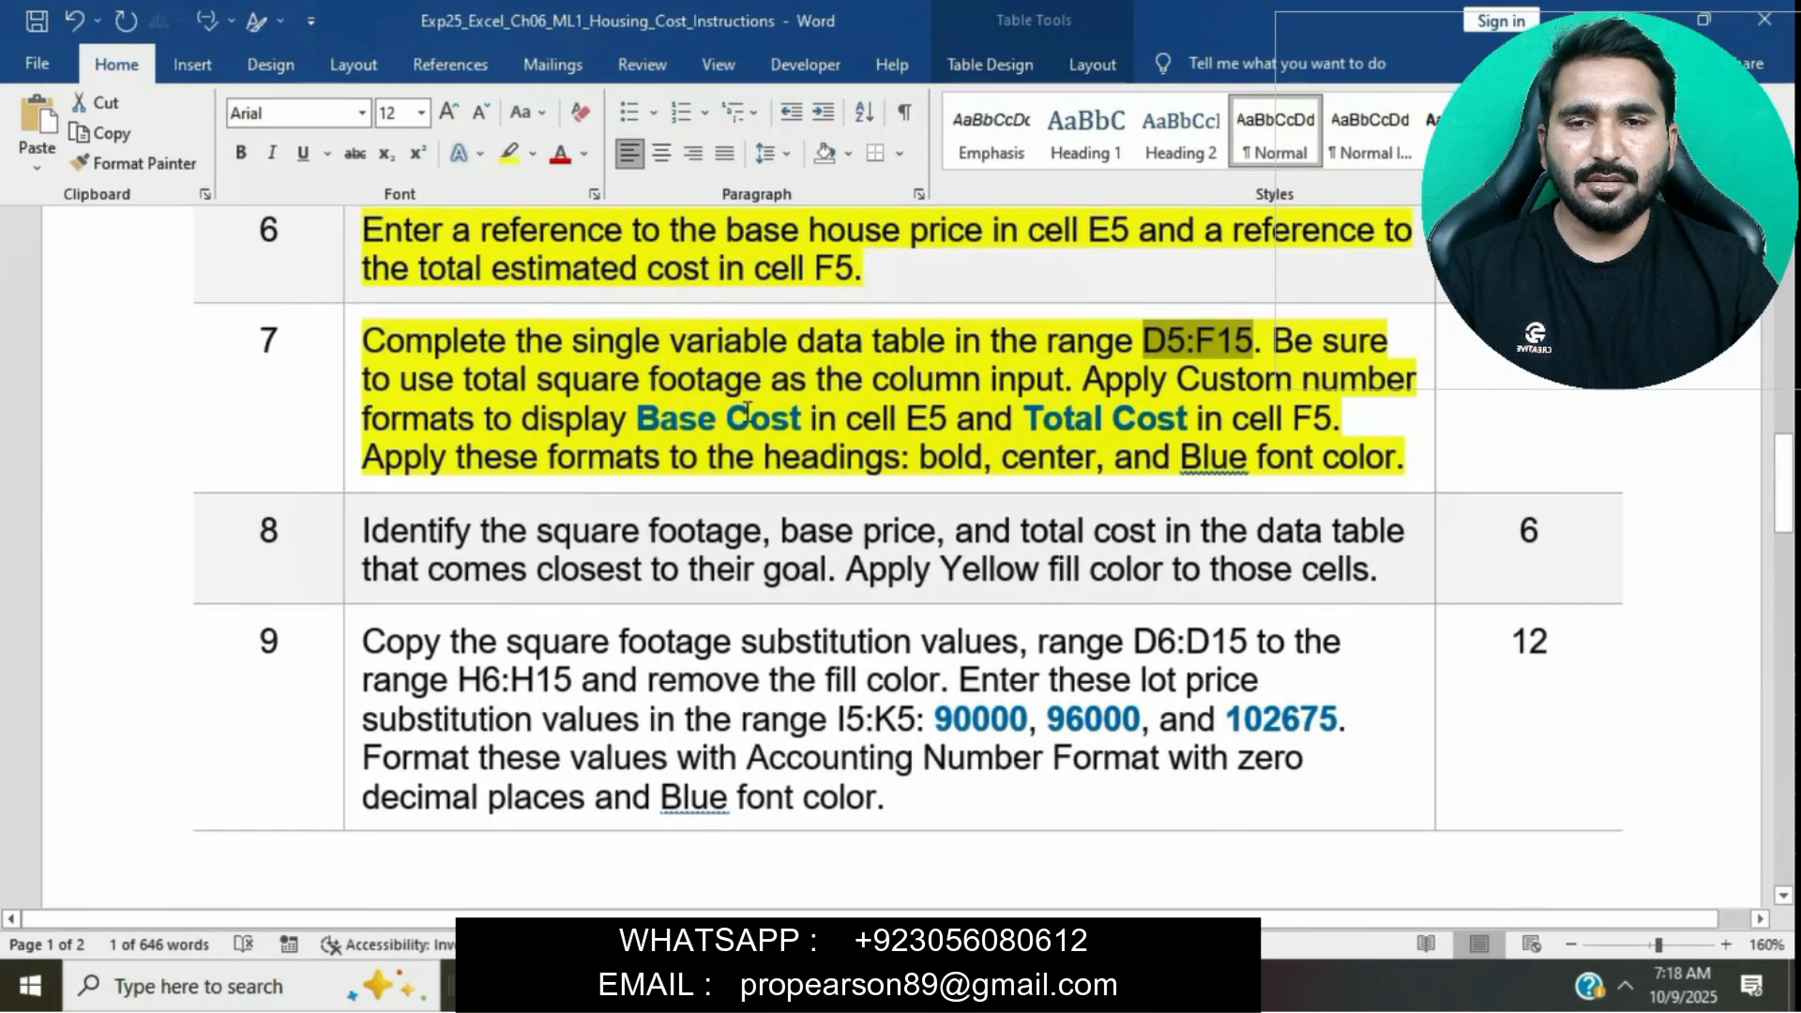
{"action": "key", "text": "alt+Tab"}
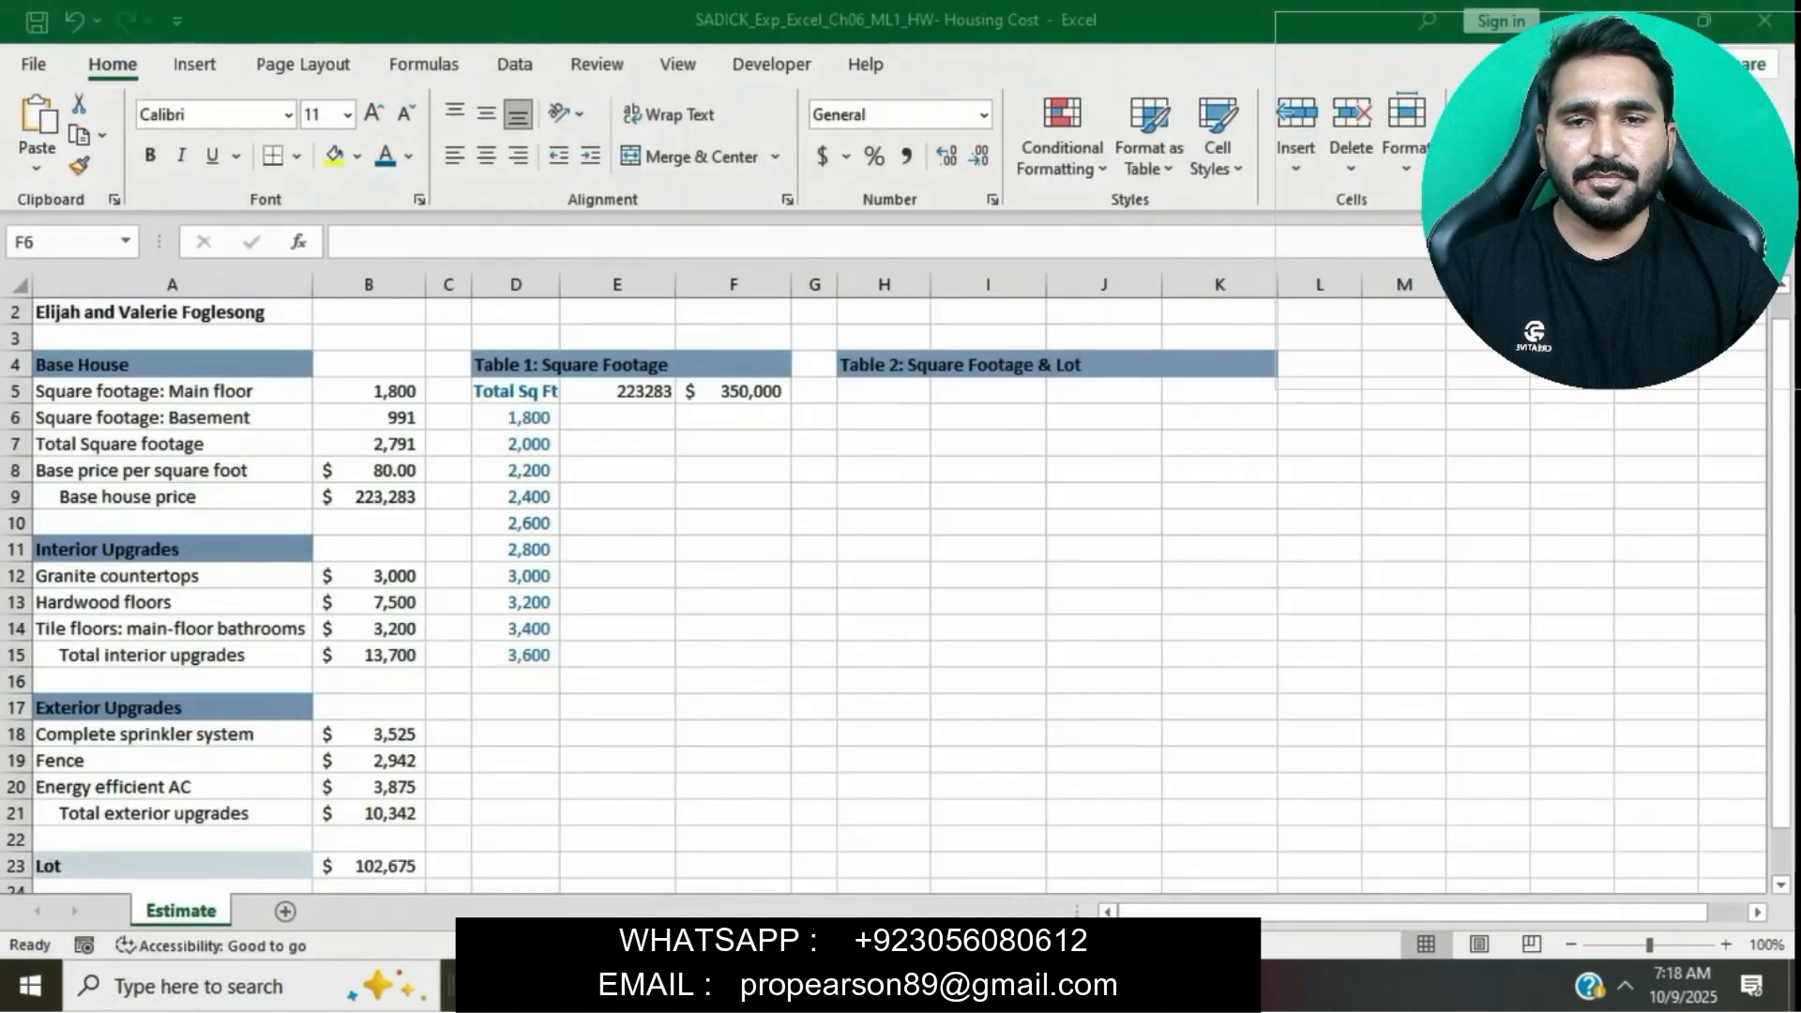
{"action": "left_click", "coordinate": [87, 243]}
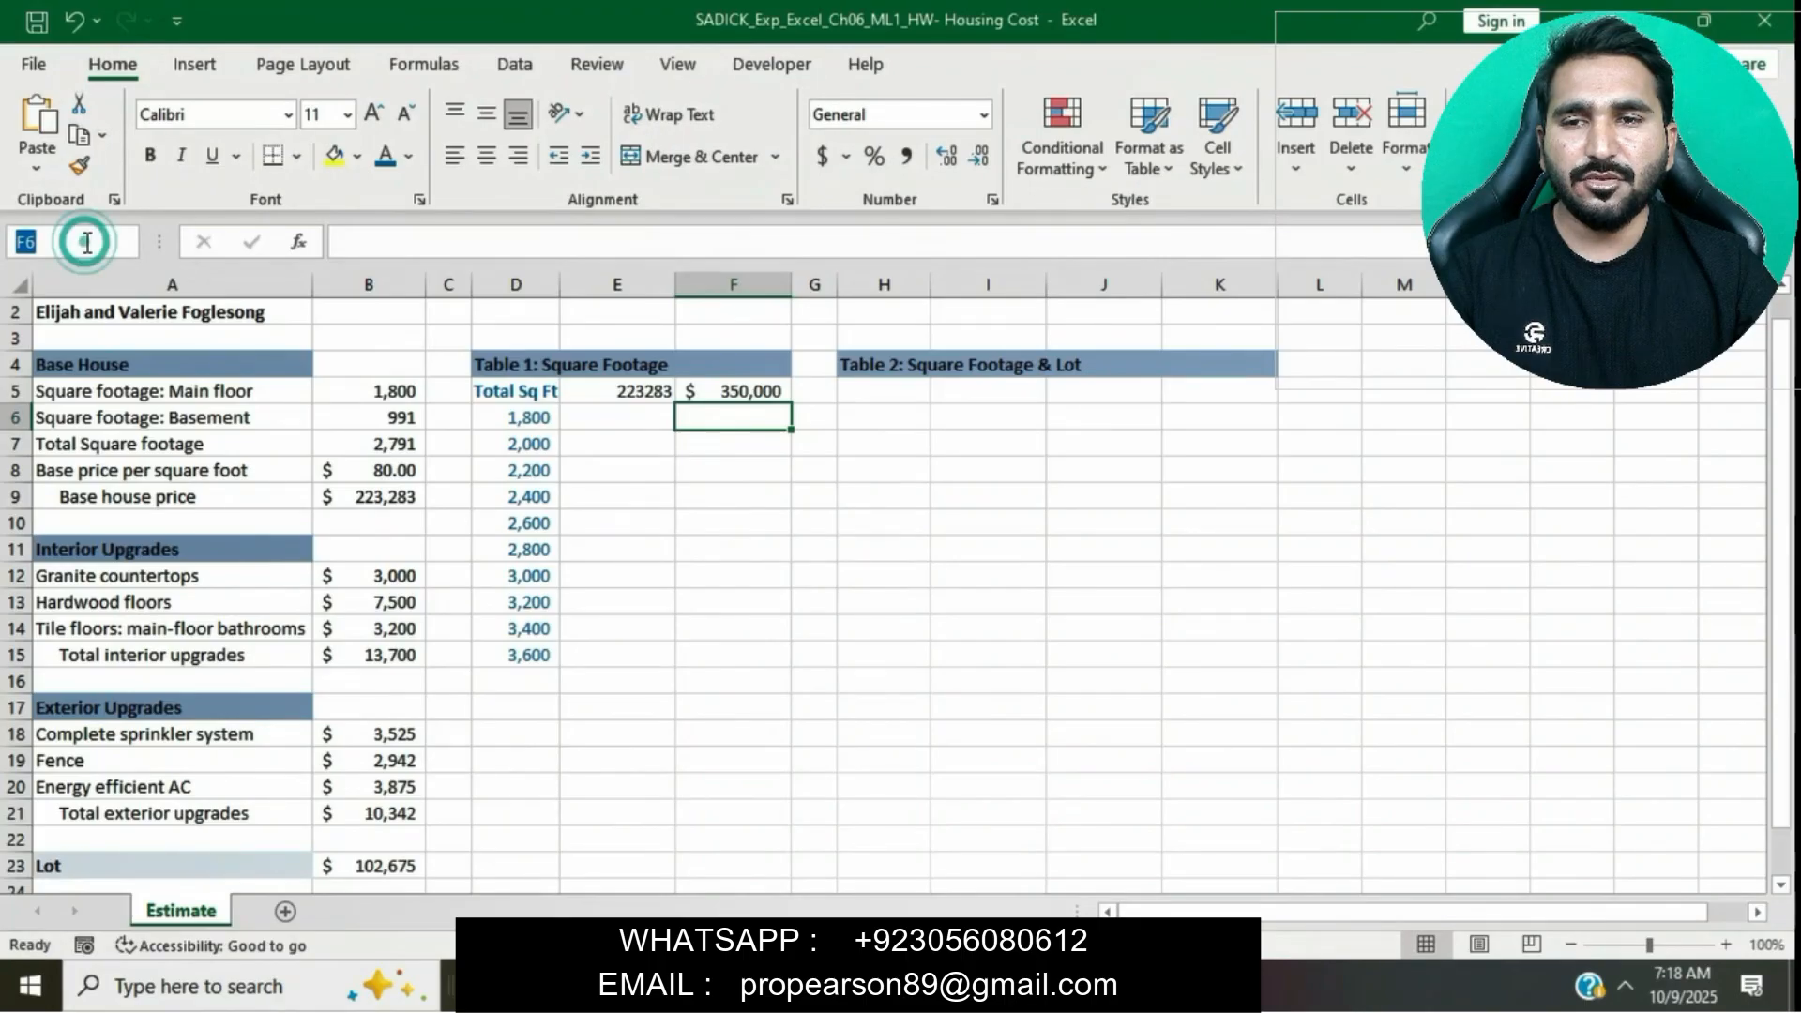
{"action": "type", "text": "D5:F15"}
{"action": "key", "text": "Return"}
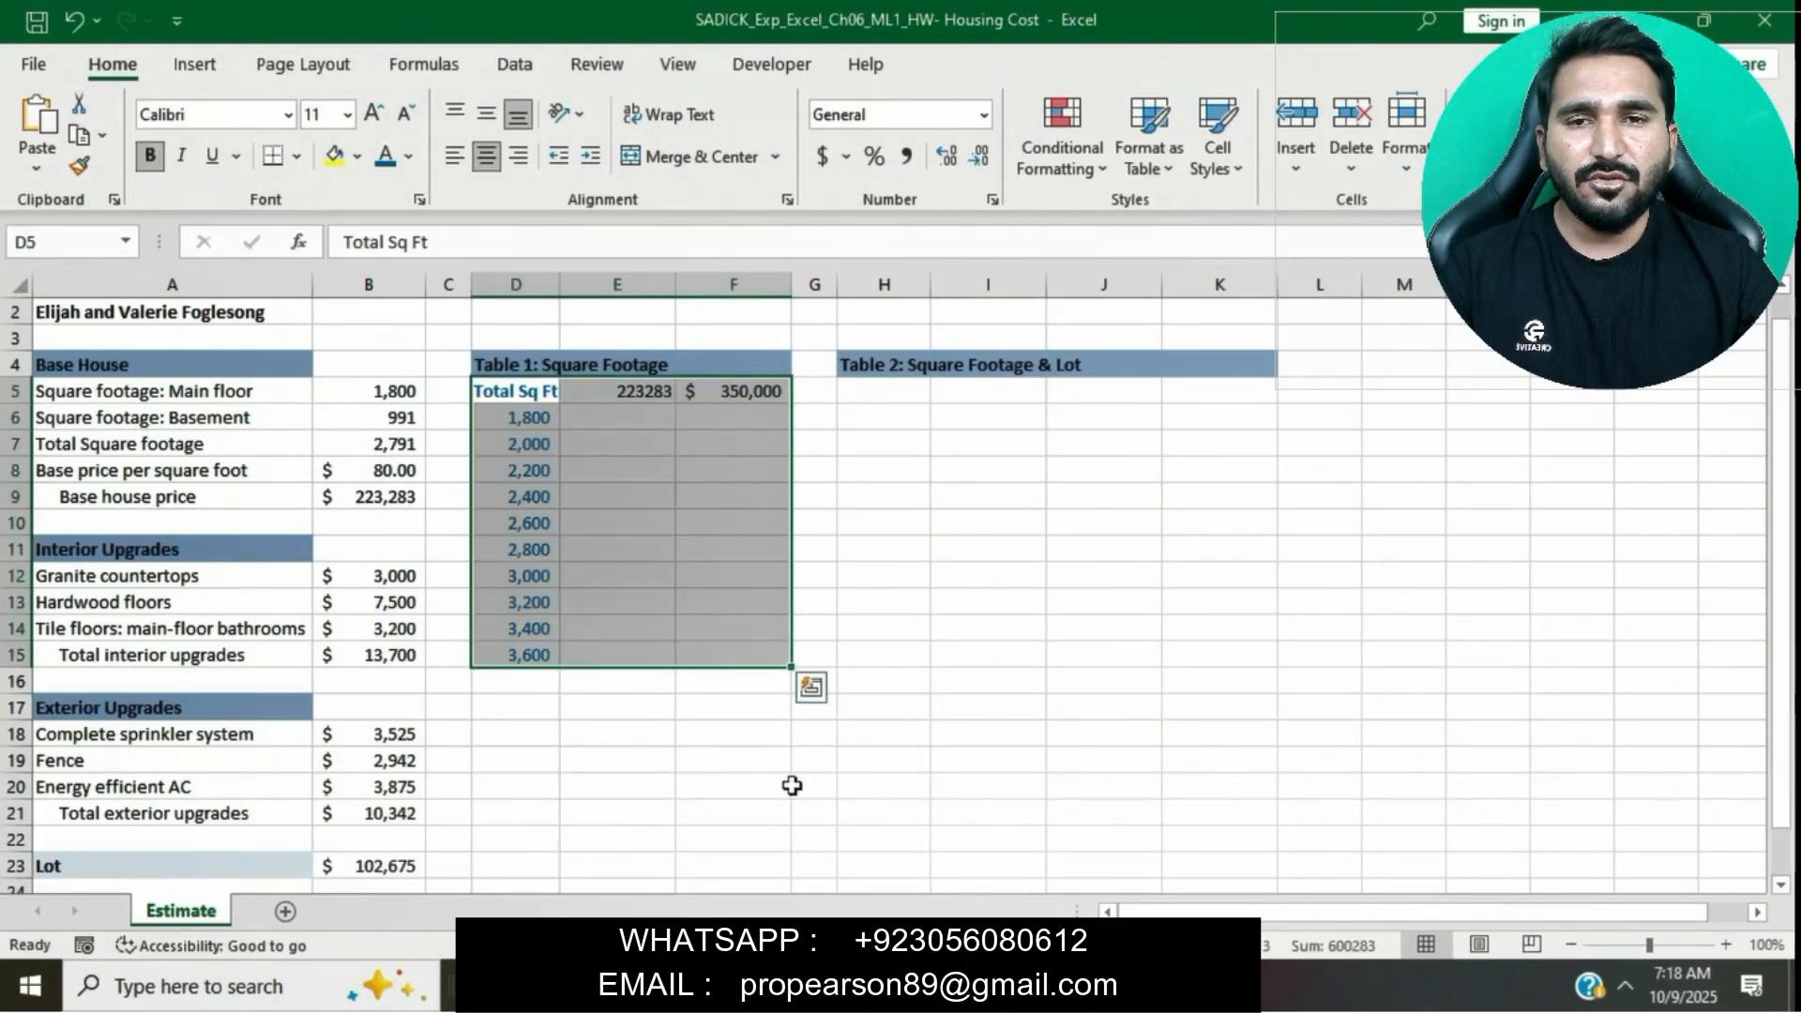
{"action": "key", "text": "alt+Tab"}
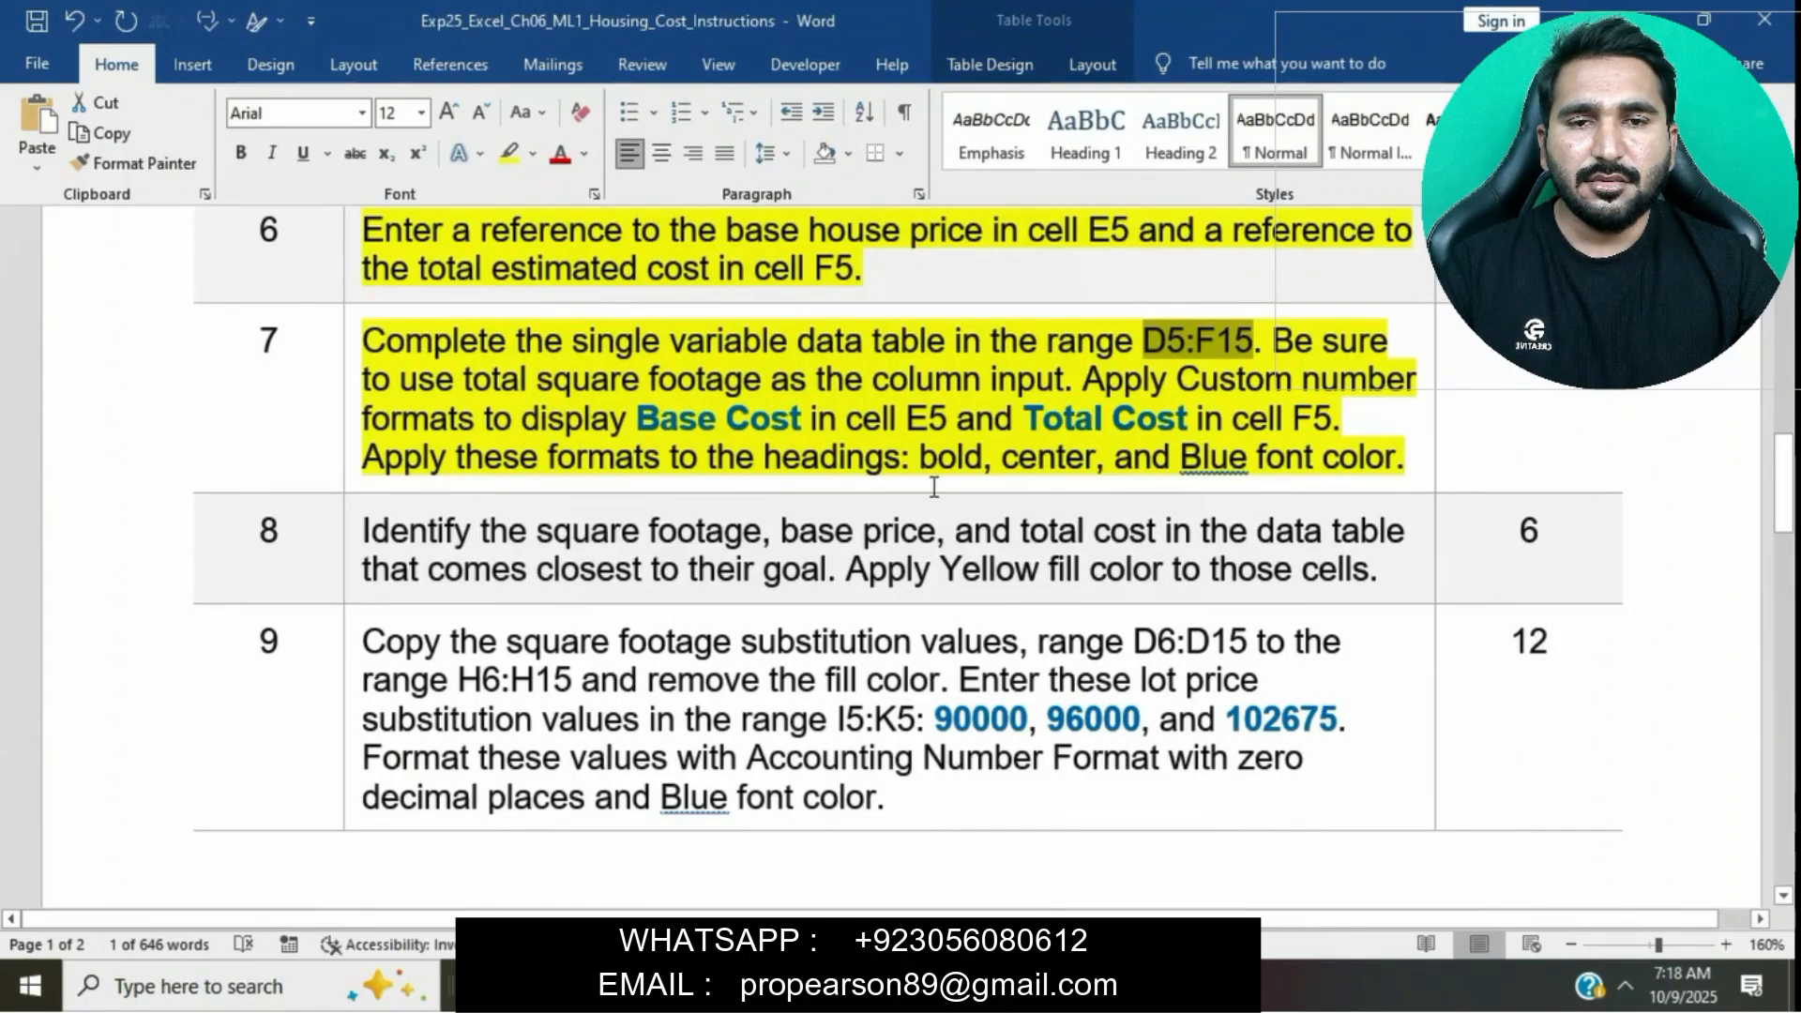
{"action": "key", "text": "alt+Tab"}
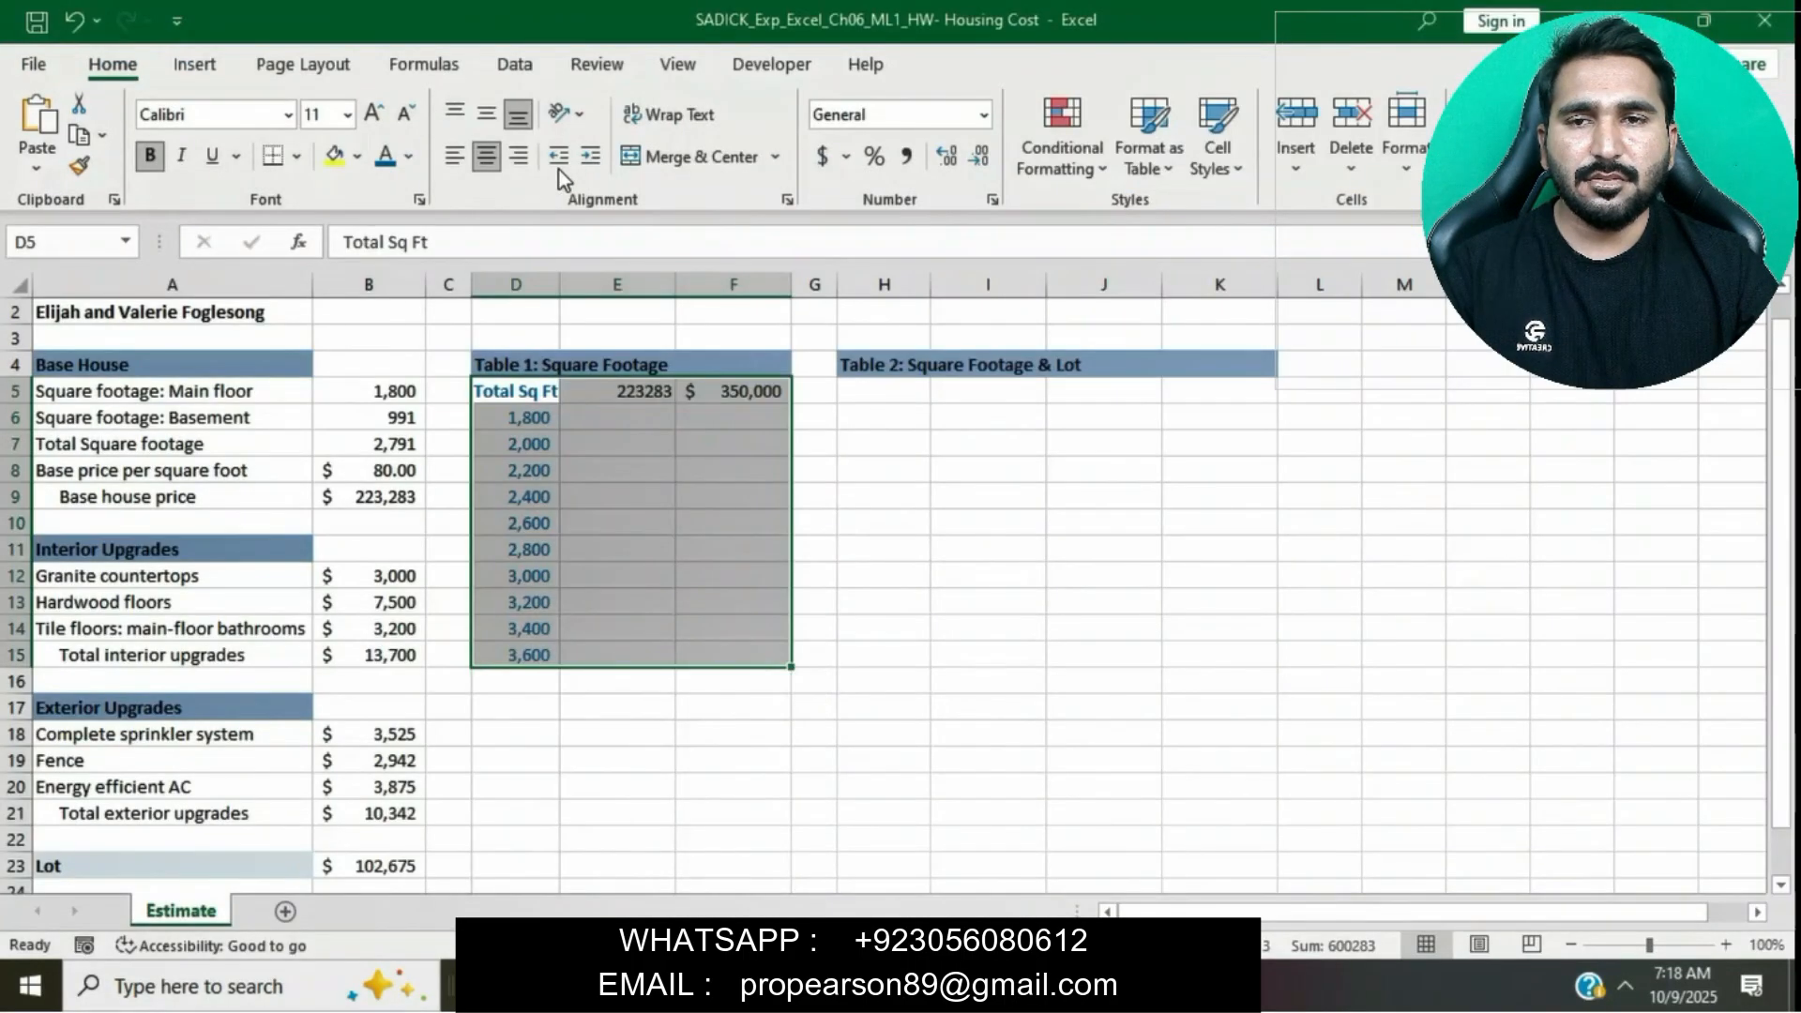
{"action": "left_click", "coordinate": [489, 75]}
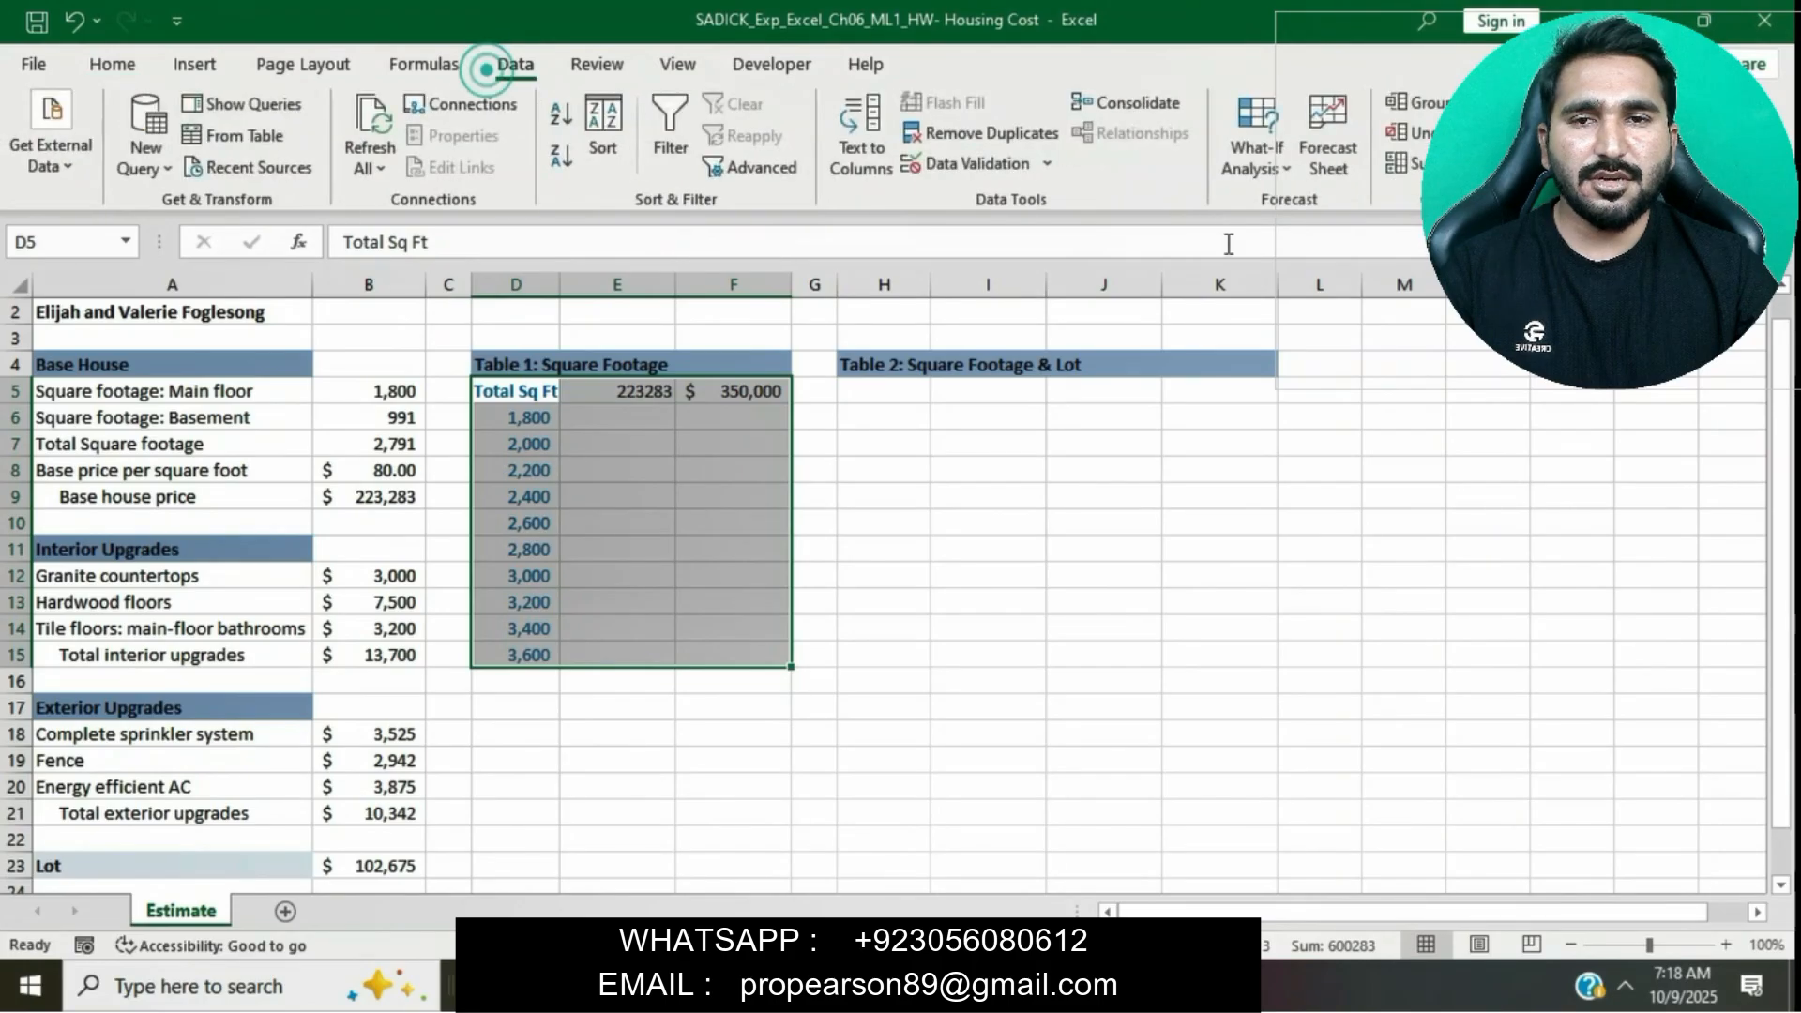
{"action": "left_click", "coordinate": [1285, 167]}
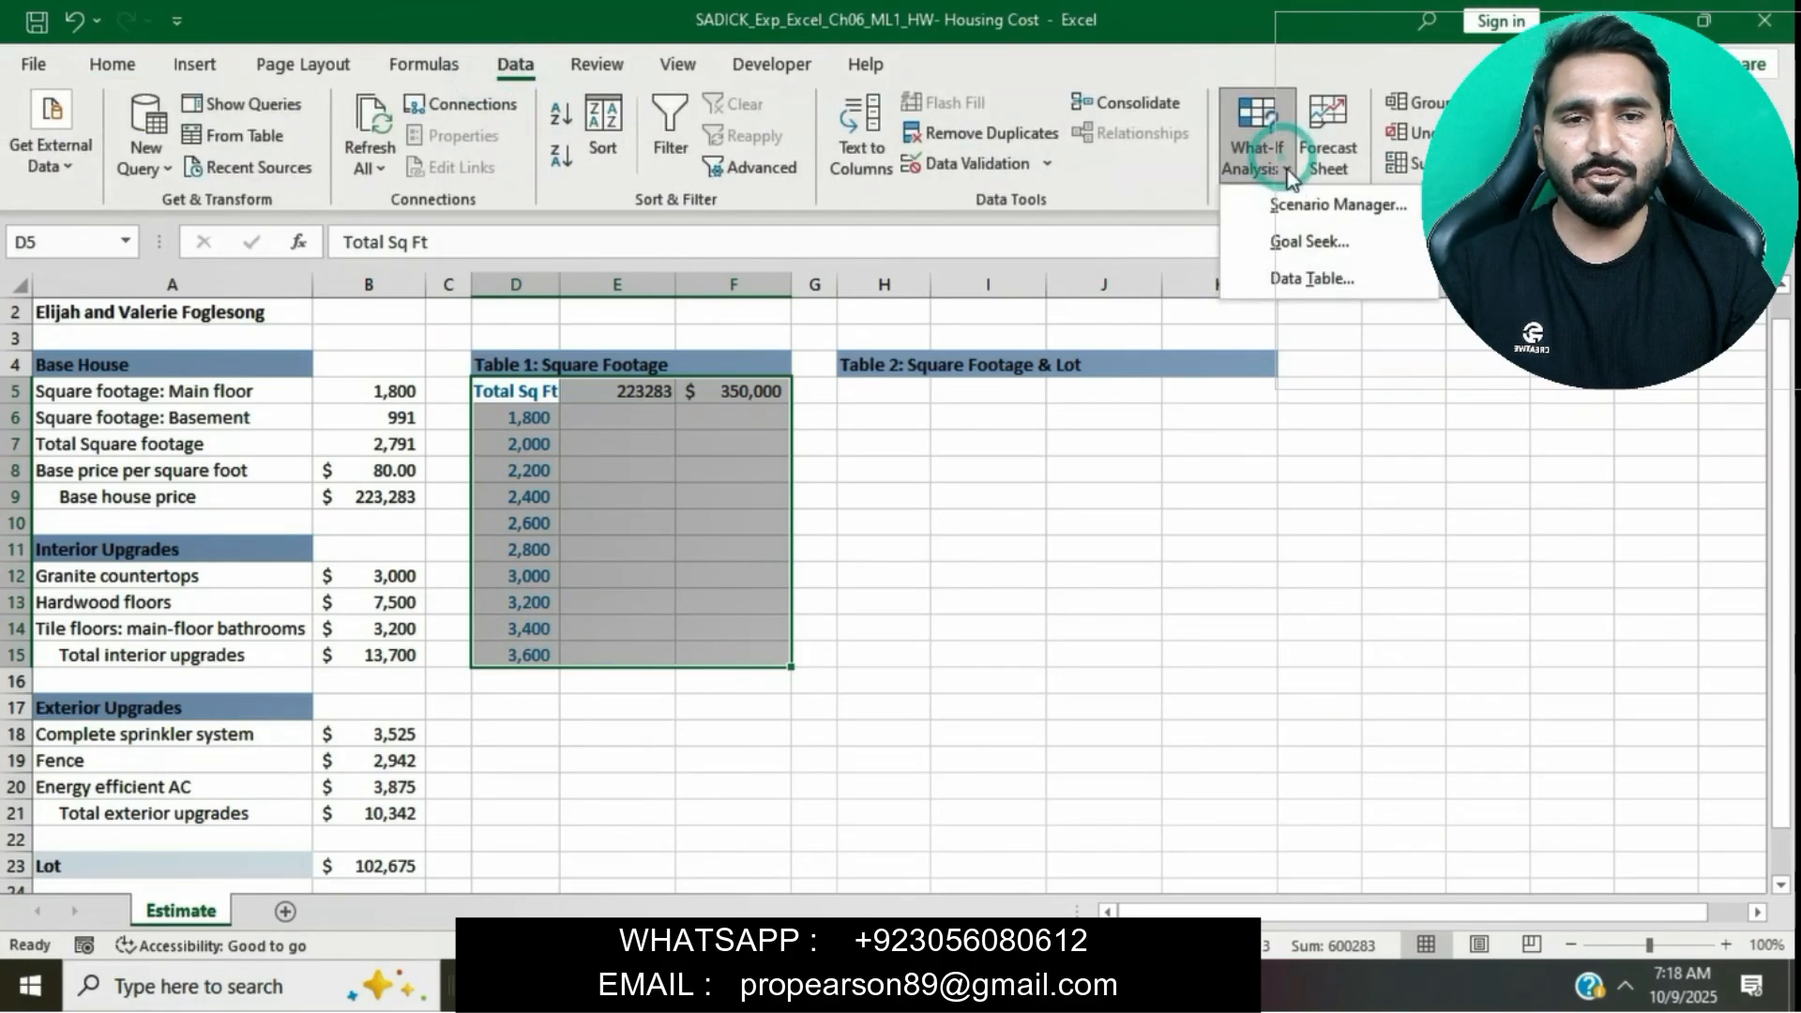
{"action": "left_click", "coordinate": [1321, 279]}
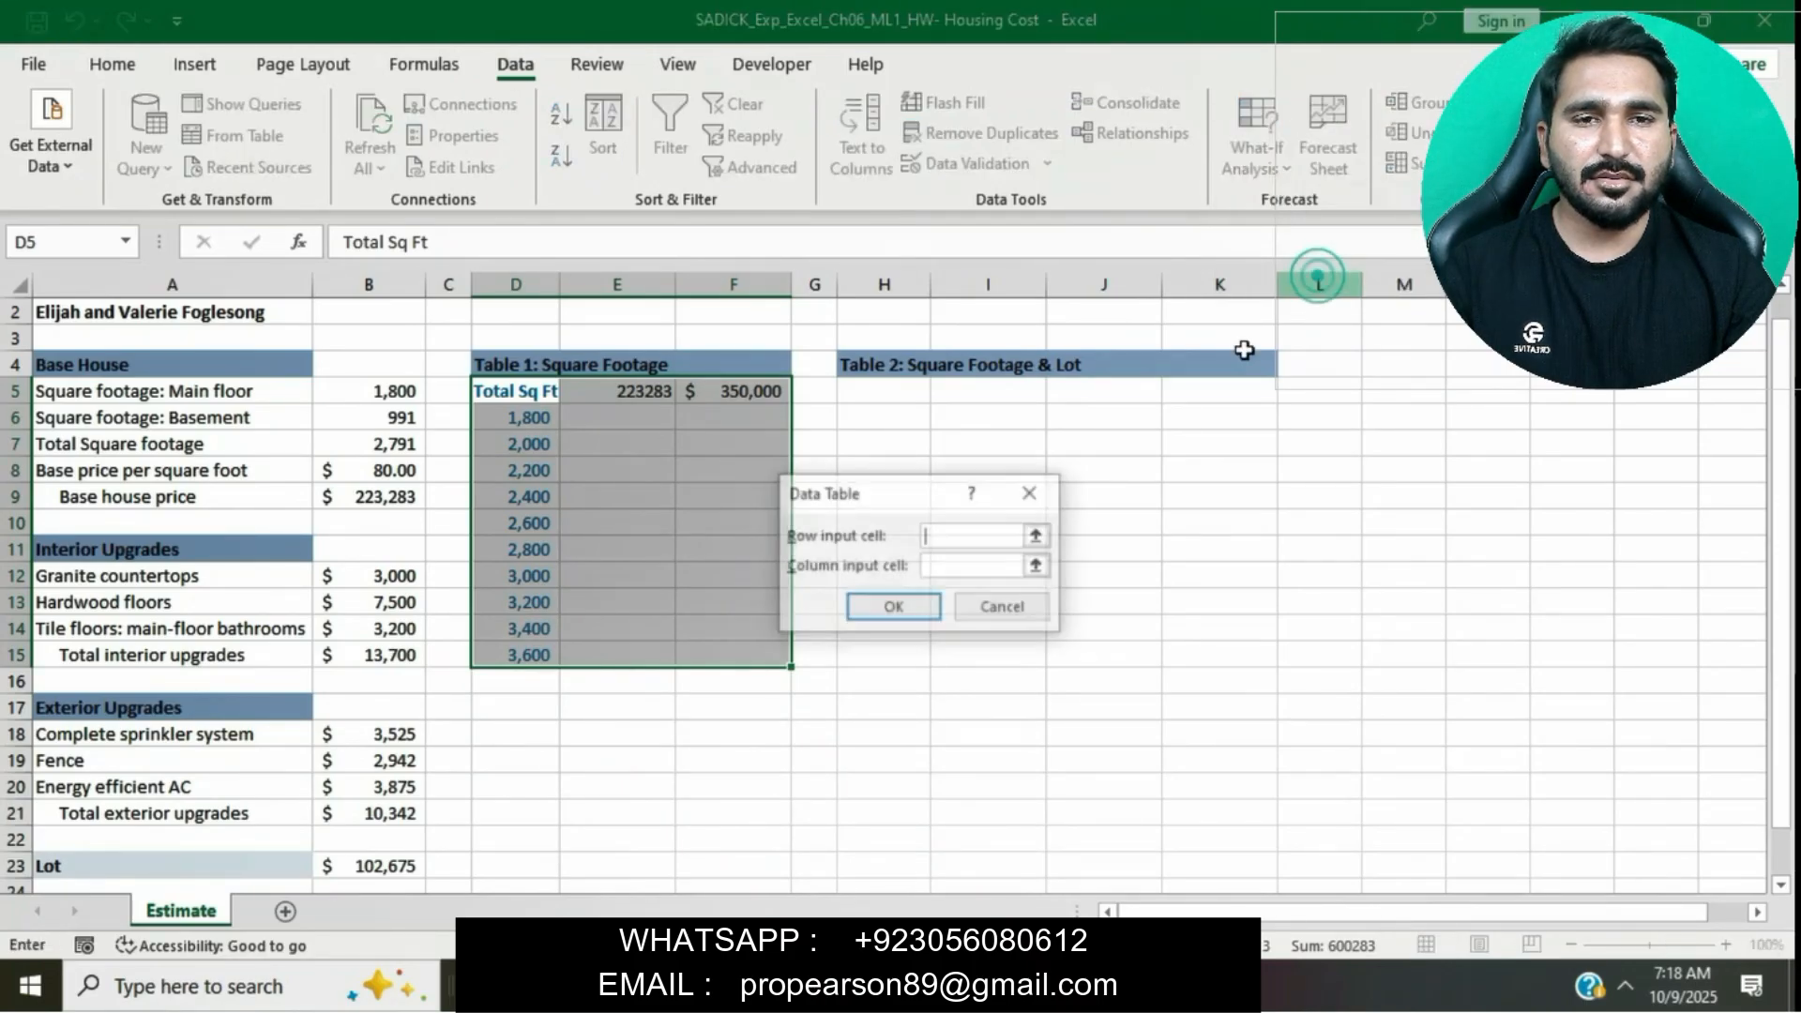
{"action": "left_click", "coordinate": [959, 566]}
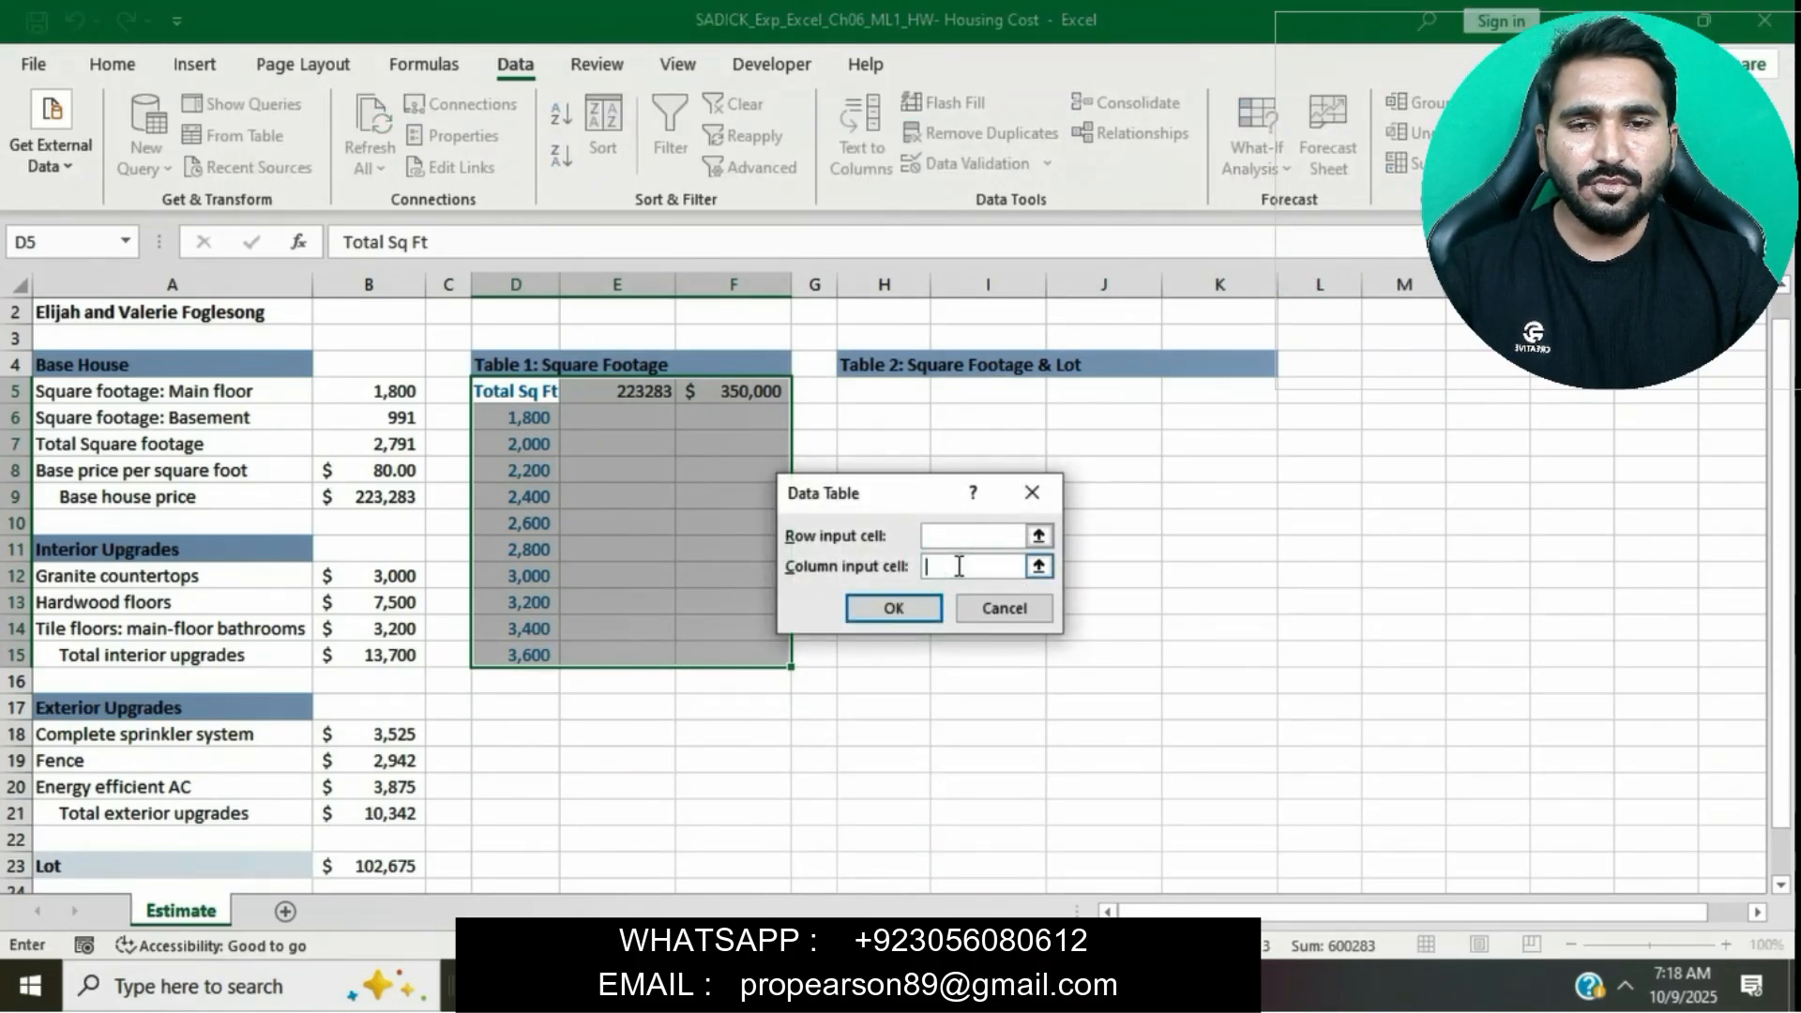
{"action": "left_click", "coordinate": [409, 444]}
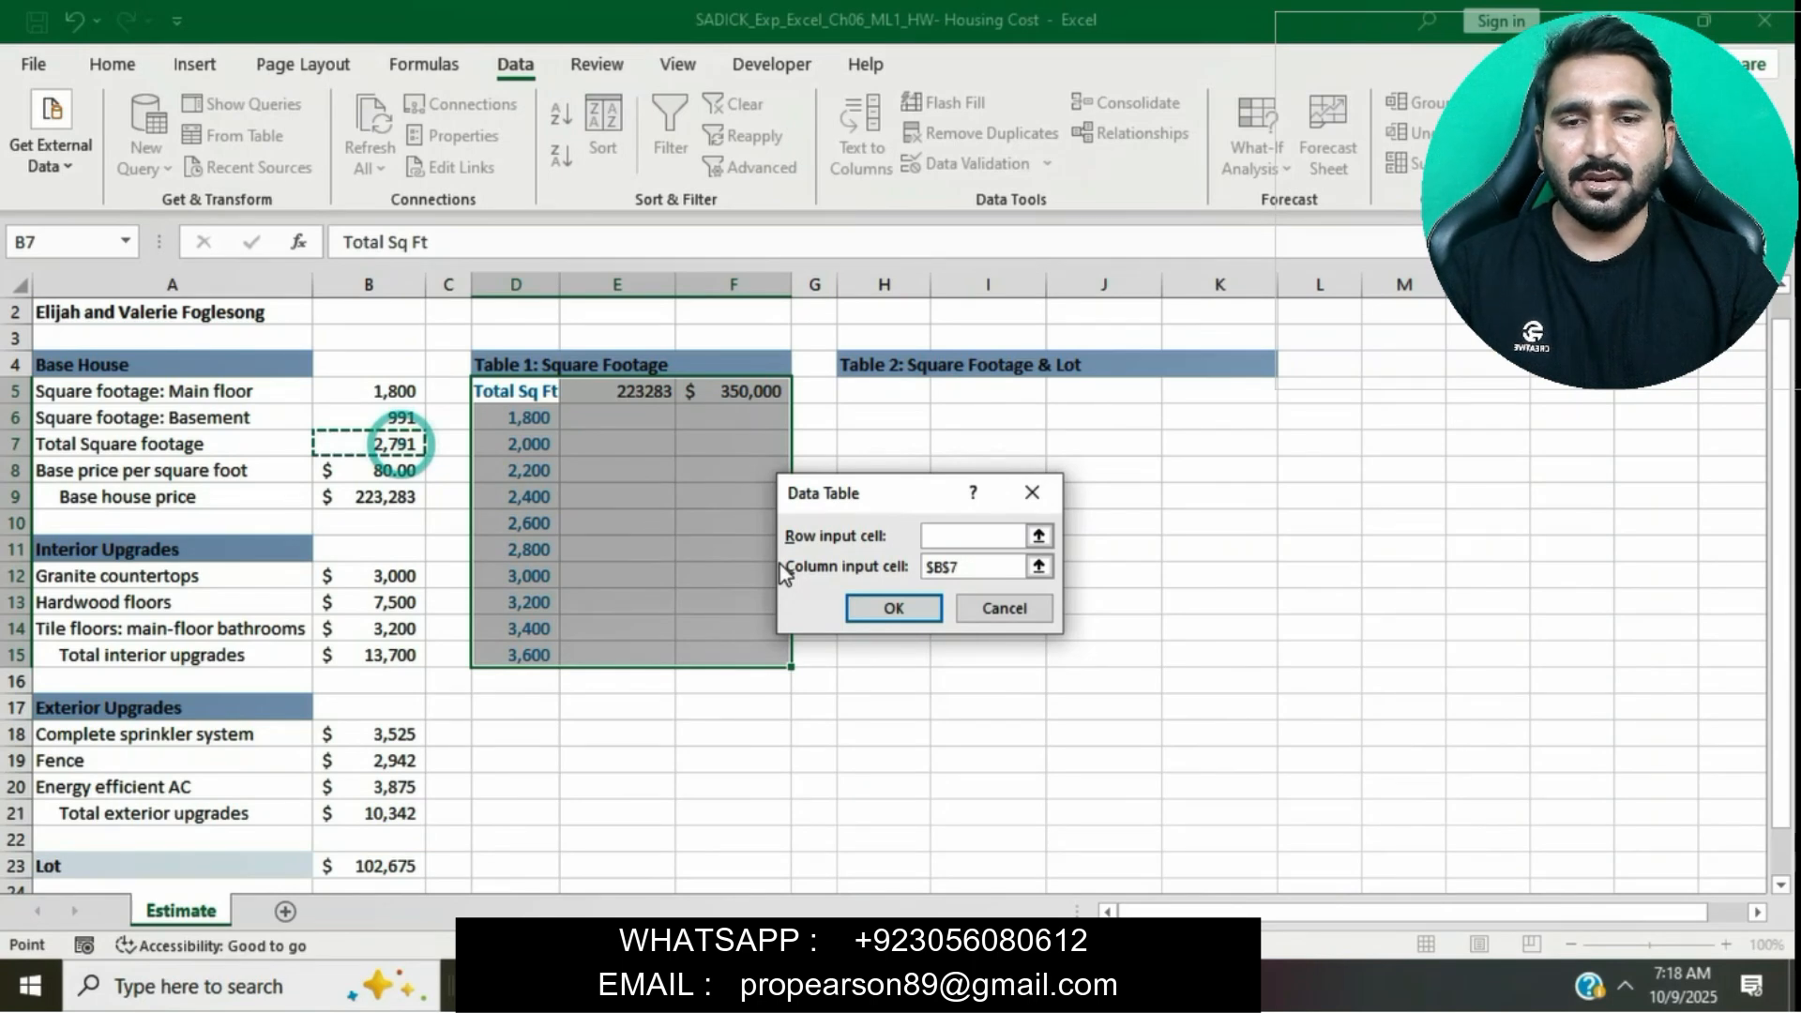
{"action": "left_click", "coordinate": [893, 608]}
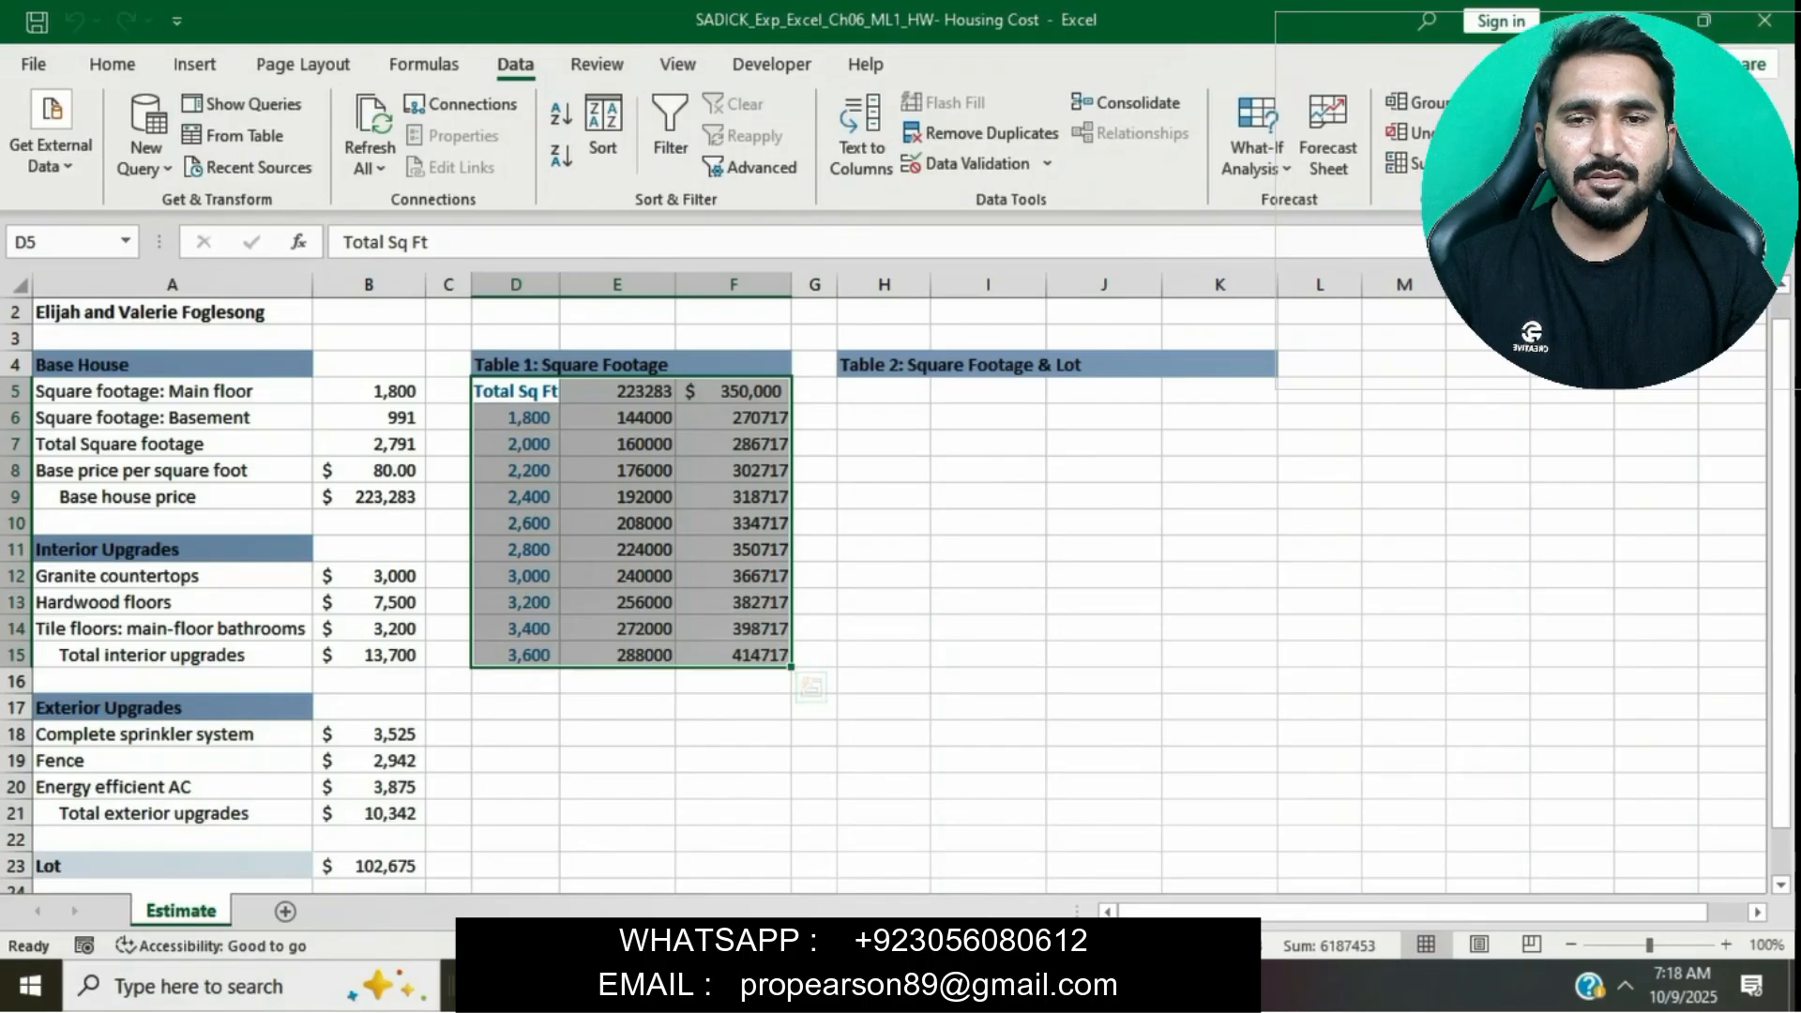
- Apply a custom number format to cell E5 that displays "Base Cost"
{"action": "key", "text": "alt+Tab"}
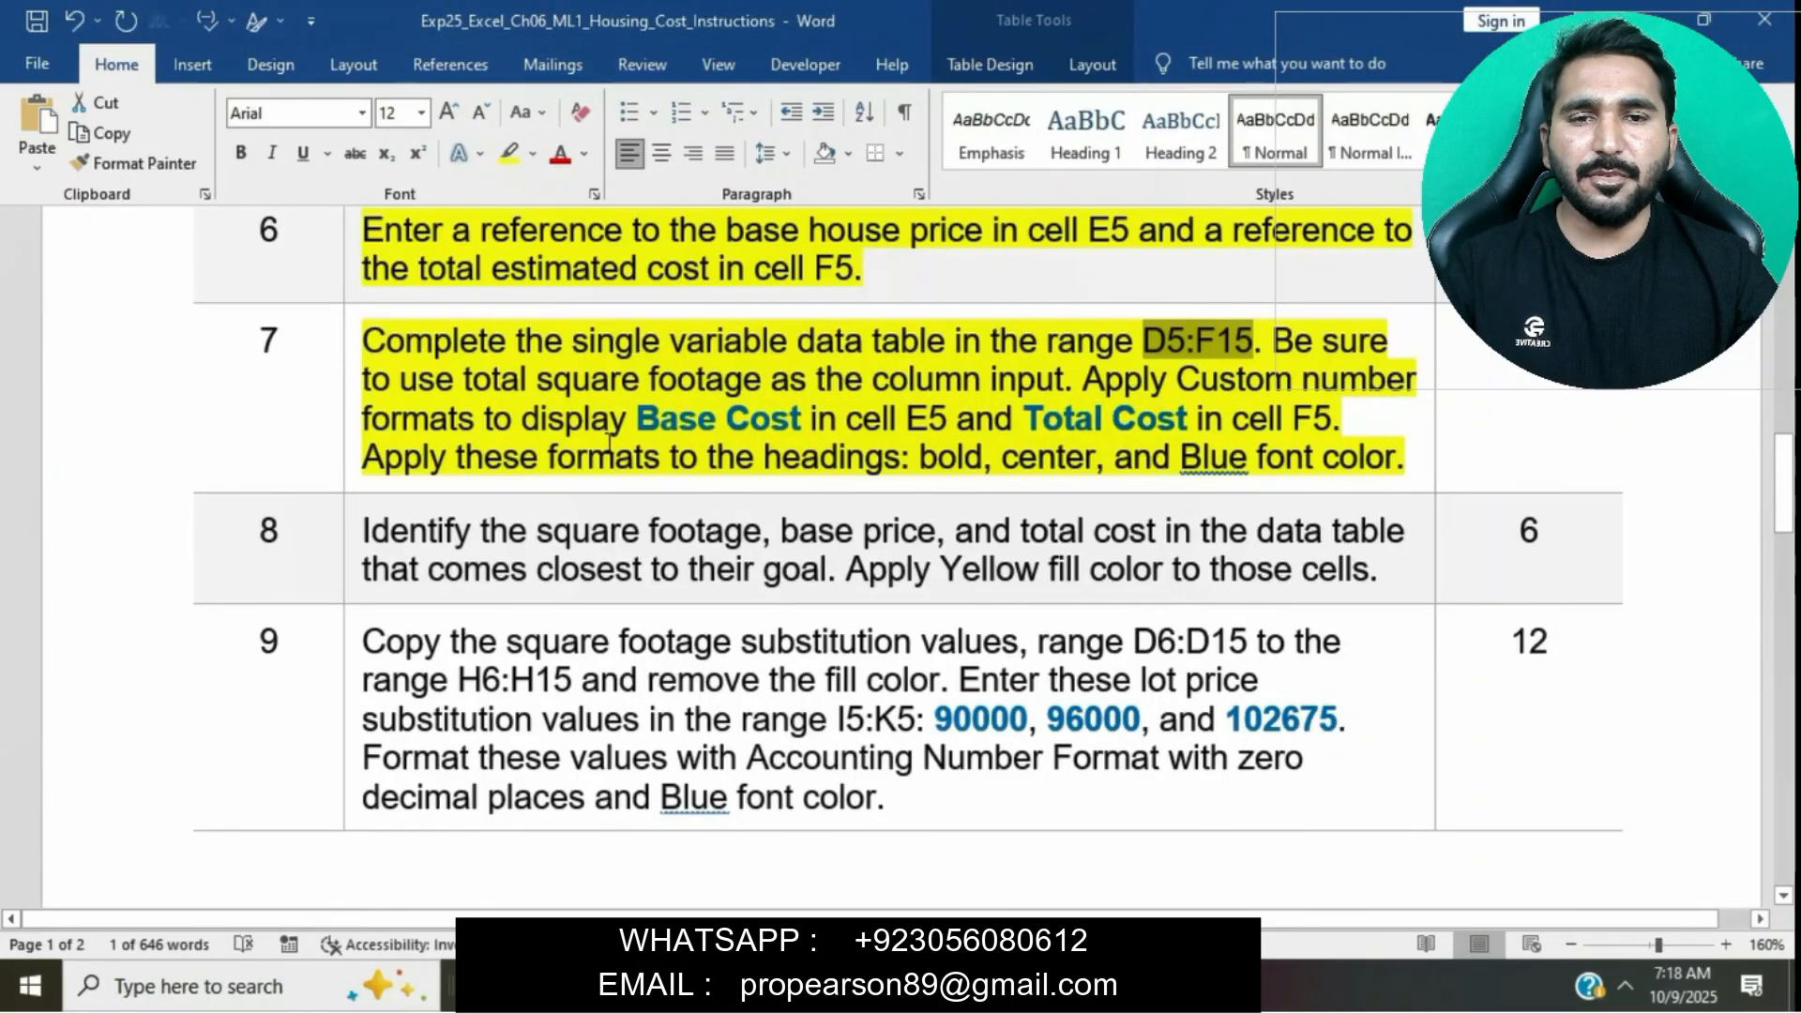
{"action": "left_click_drag", "start_coordinate": [645, 424], "coordinate": [786, 422]}
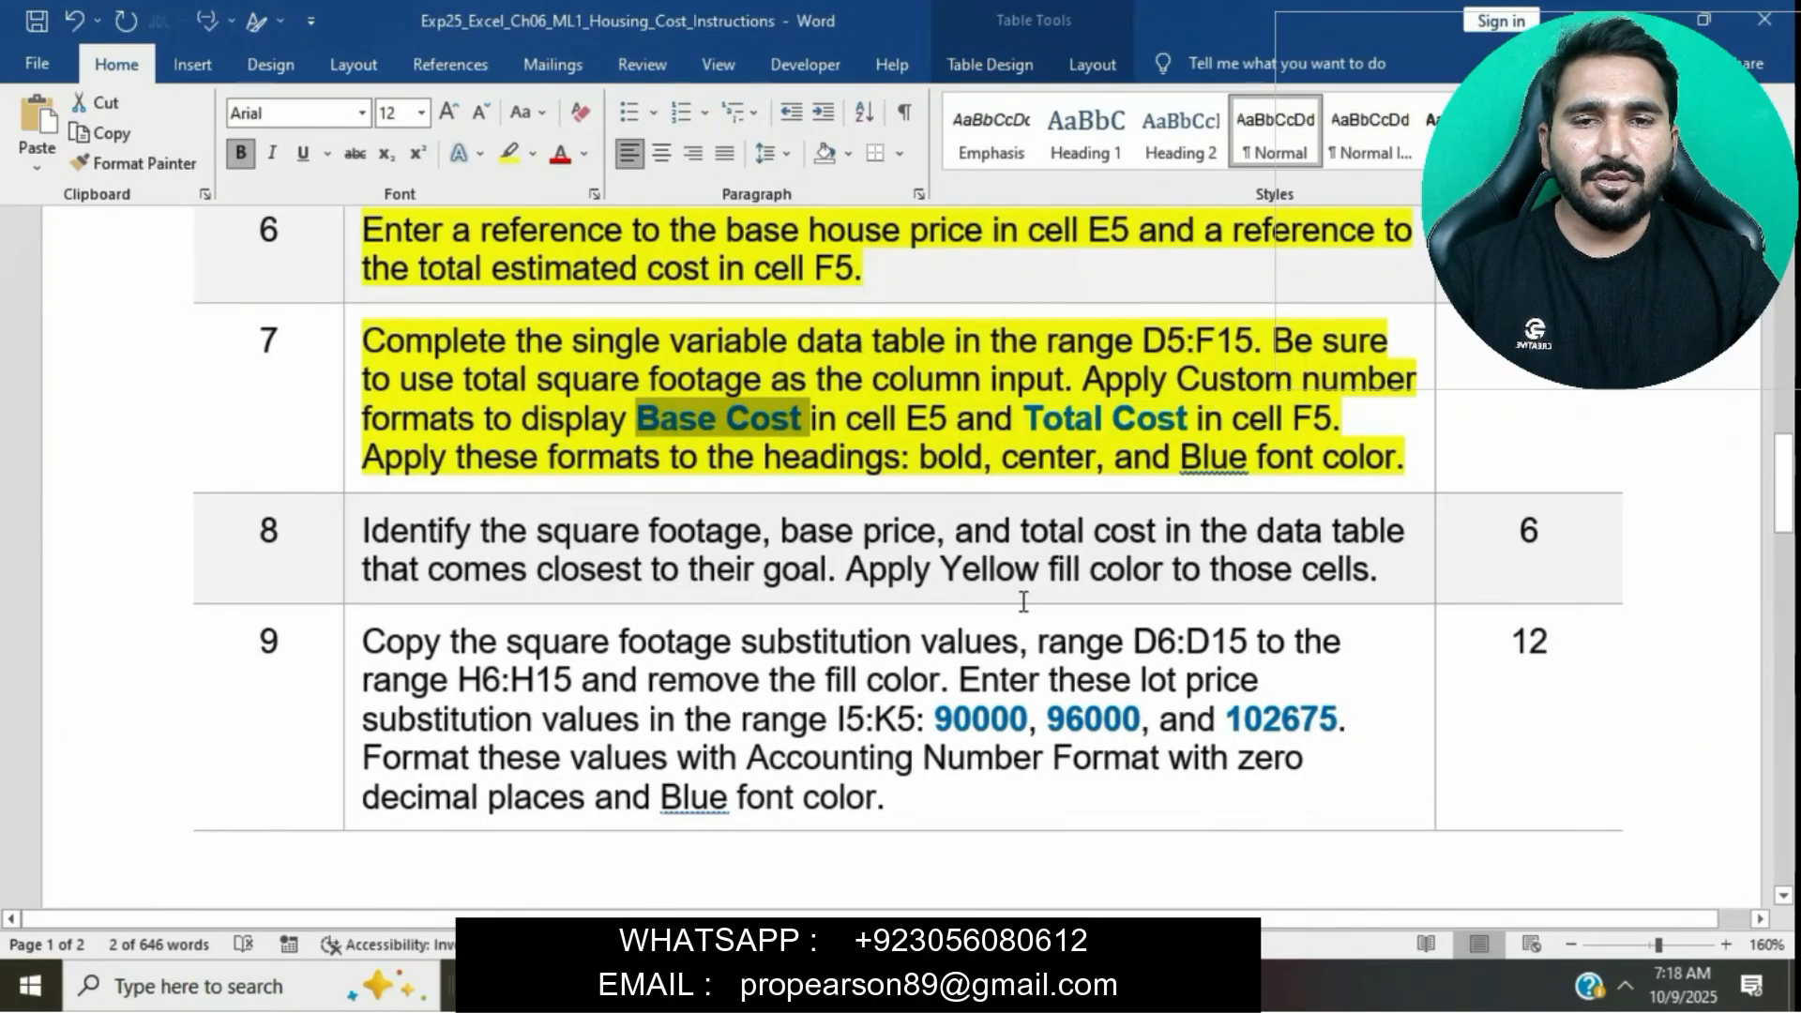
{"action": "key", "text": "alt+Tab"}
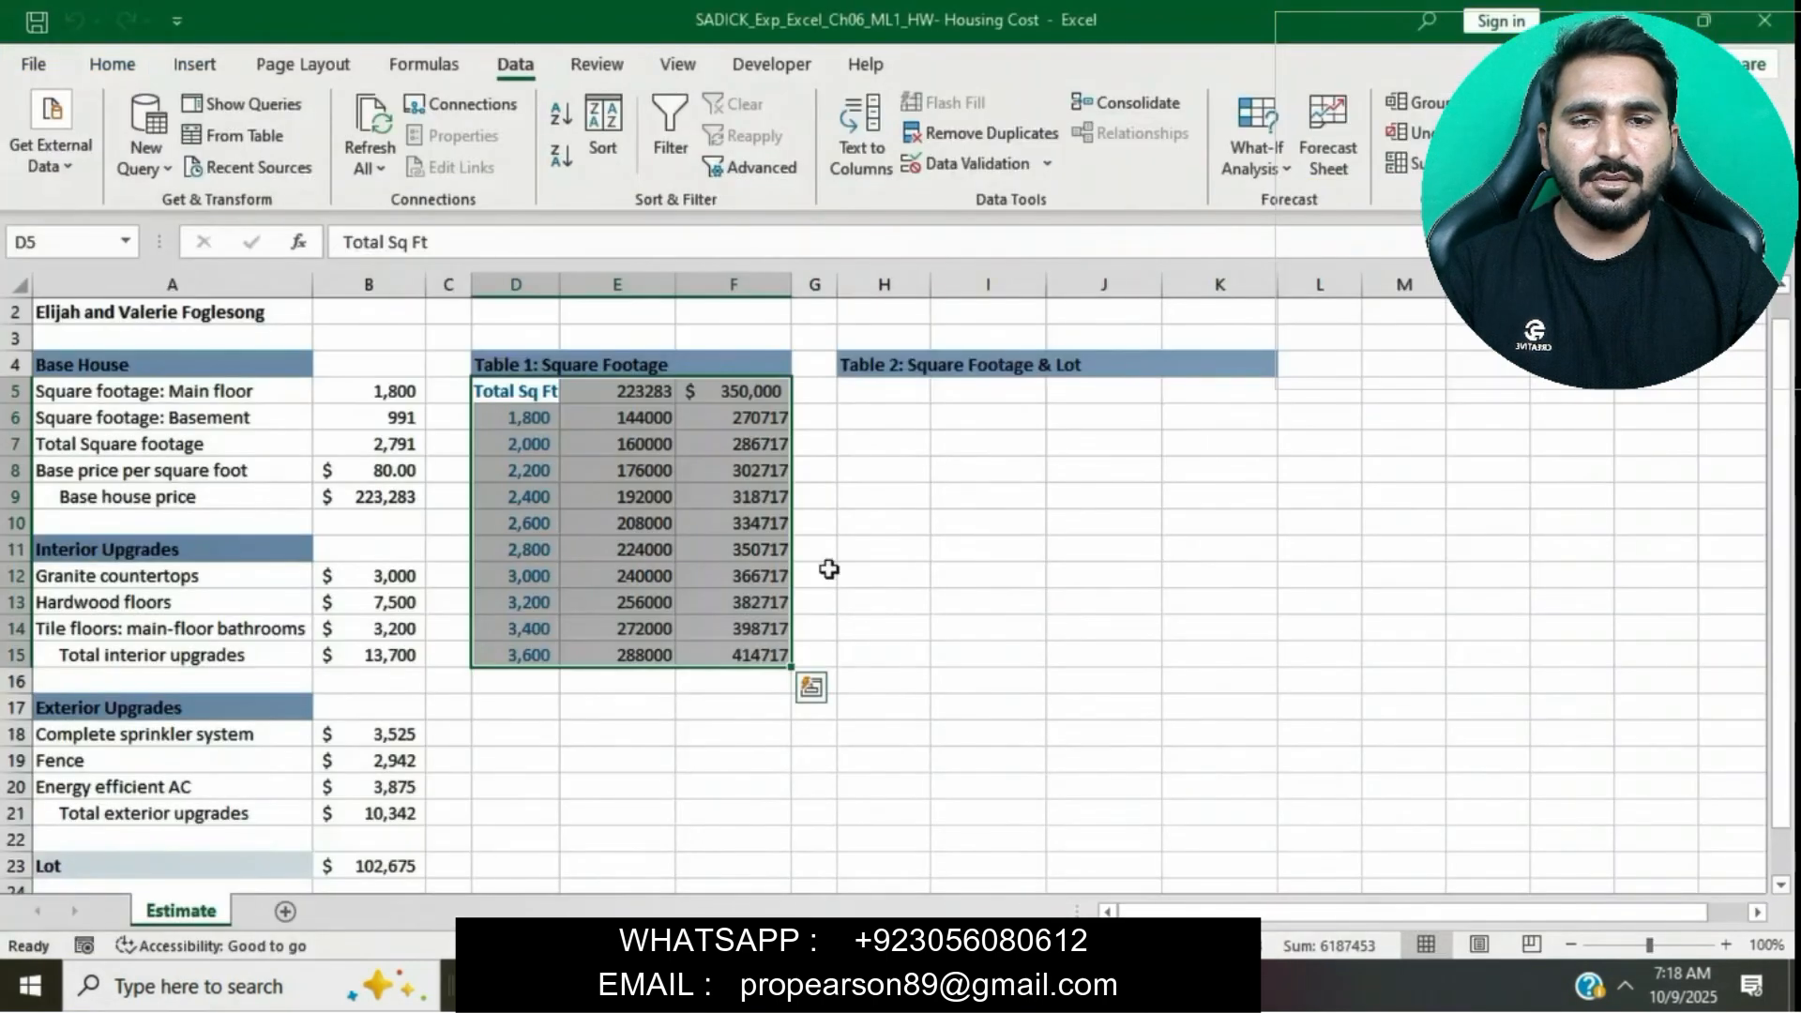
{"action": "left_click", "coordinate": [638, 391]}
{"action": "left_click", "coordinate": [110, 66]}
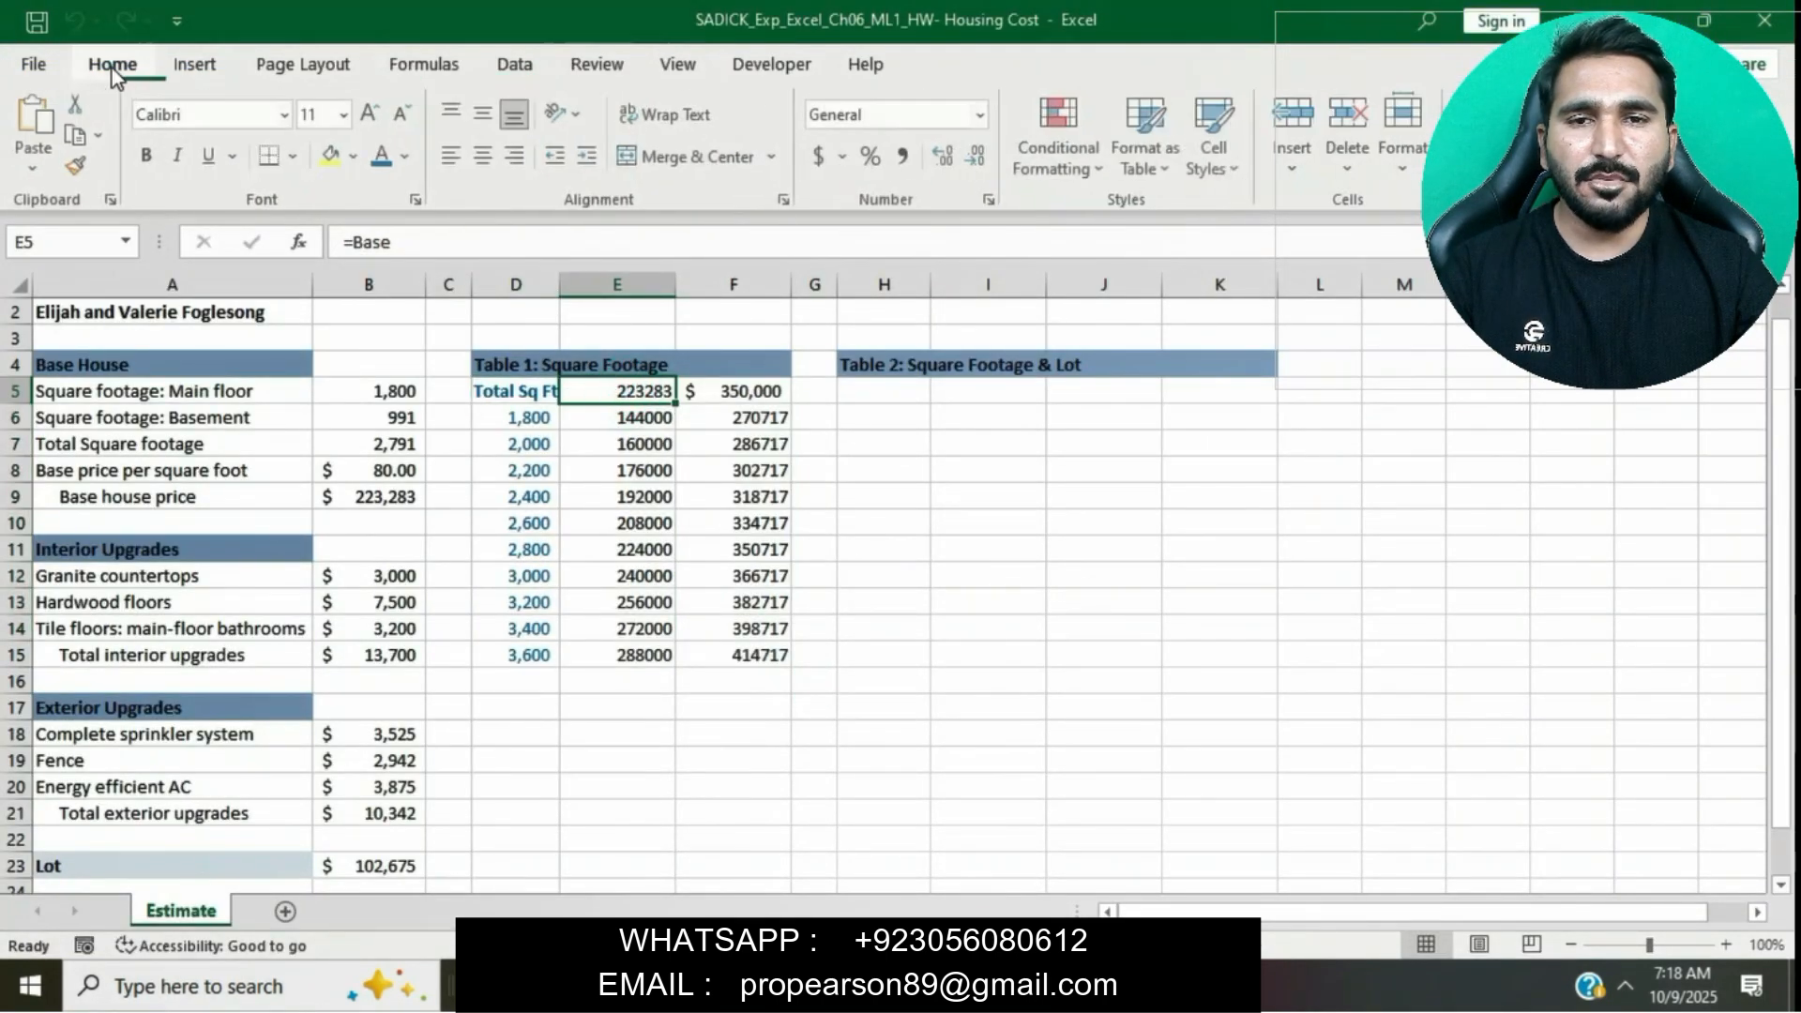
{"action": "left_click", "coordinate": [992, 200]}
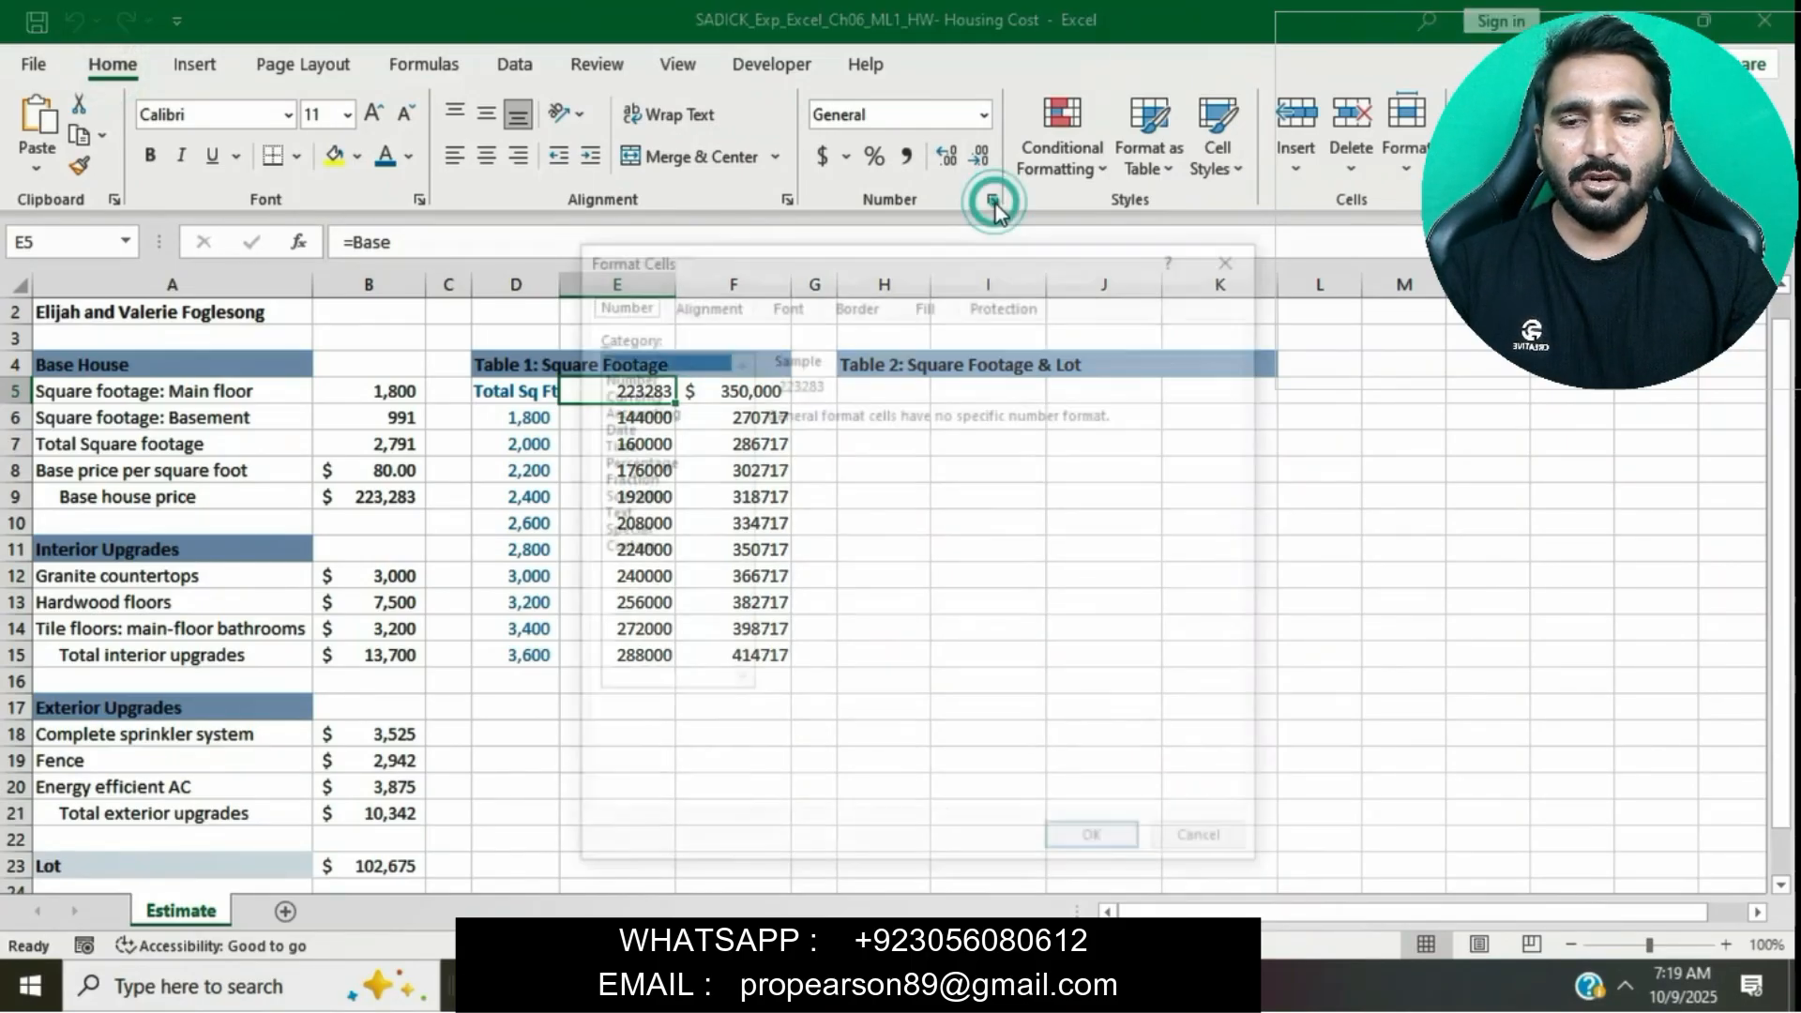
{"action": "left_click", "coordinate": [638, 544]}
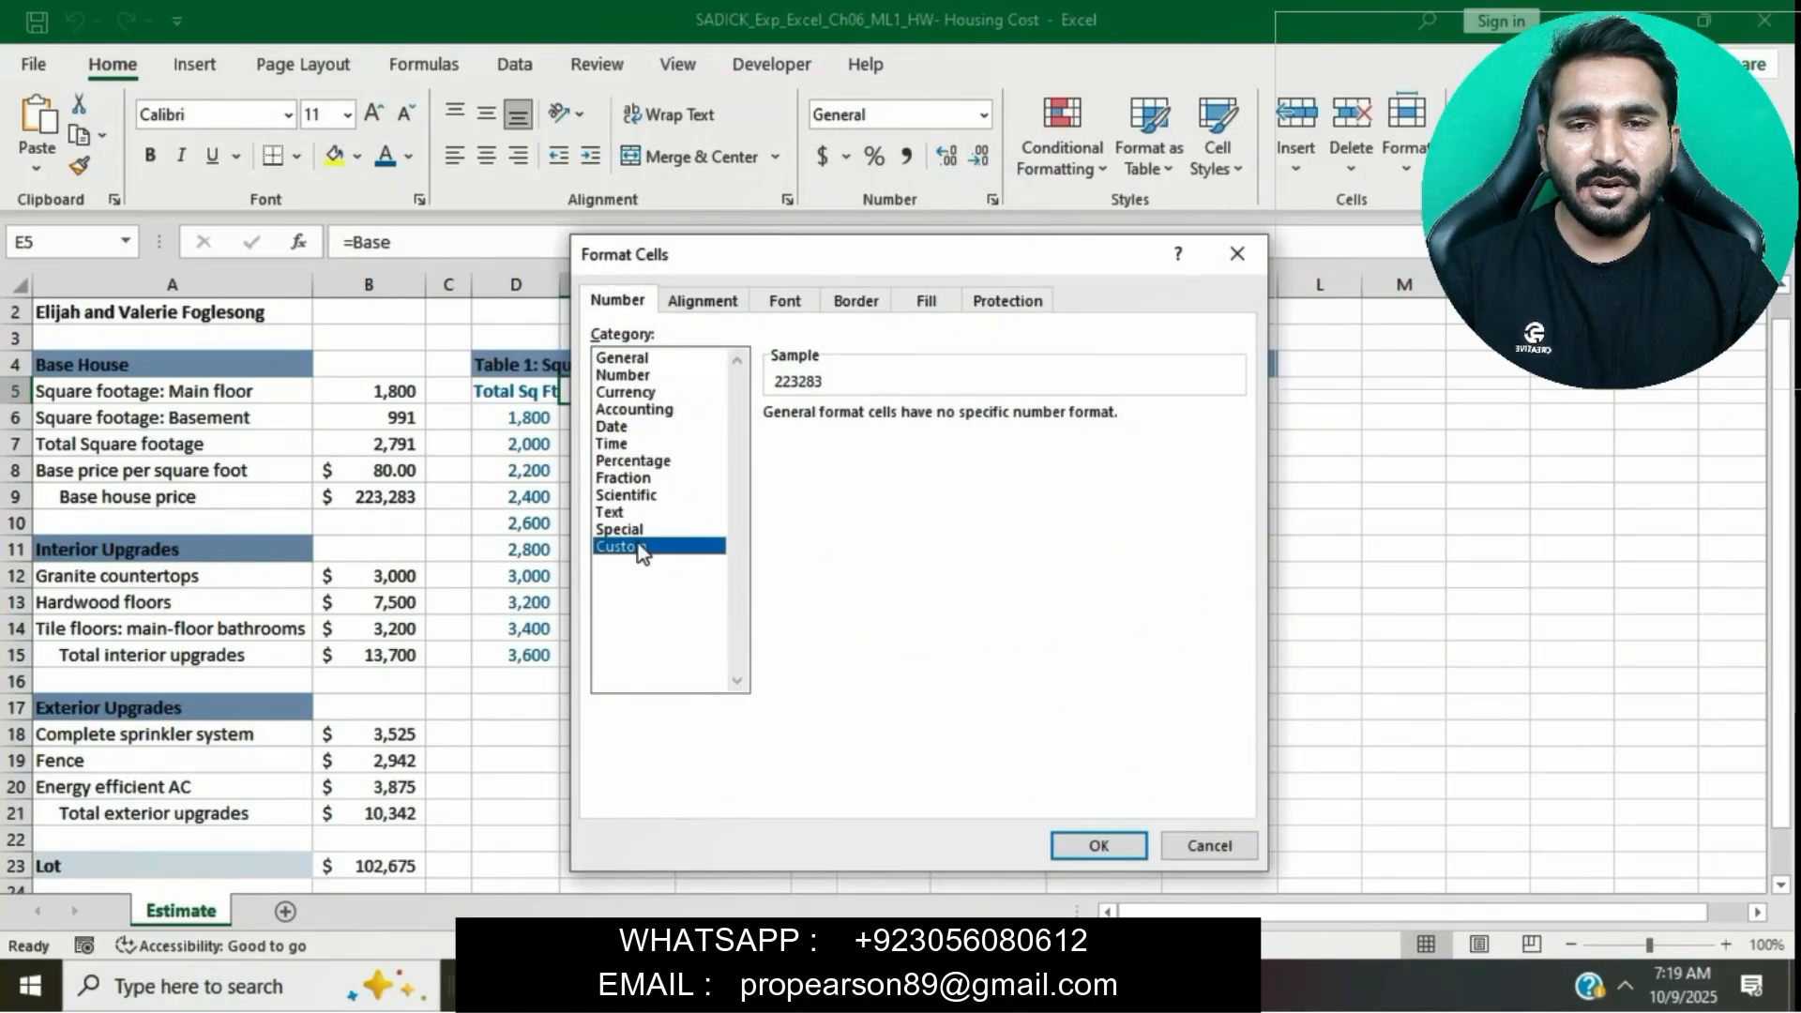
{"action": "left_click", "coordinate": [836, 437]}
{"action": "key", "text": "BackSpace"}
{"action": "key", "text": "BackSpace"}
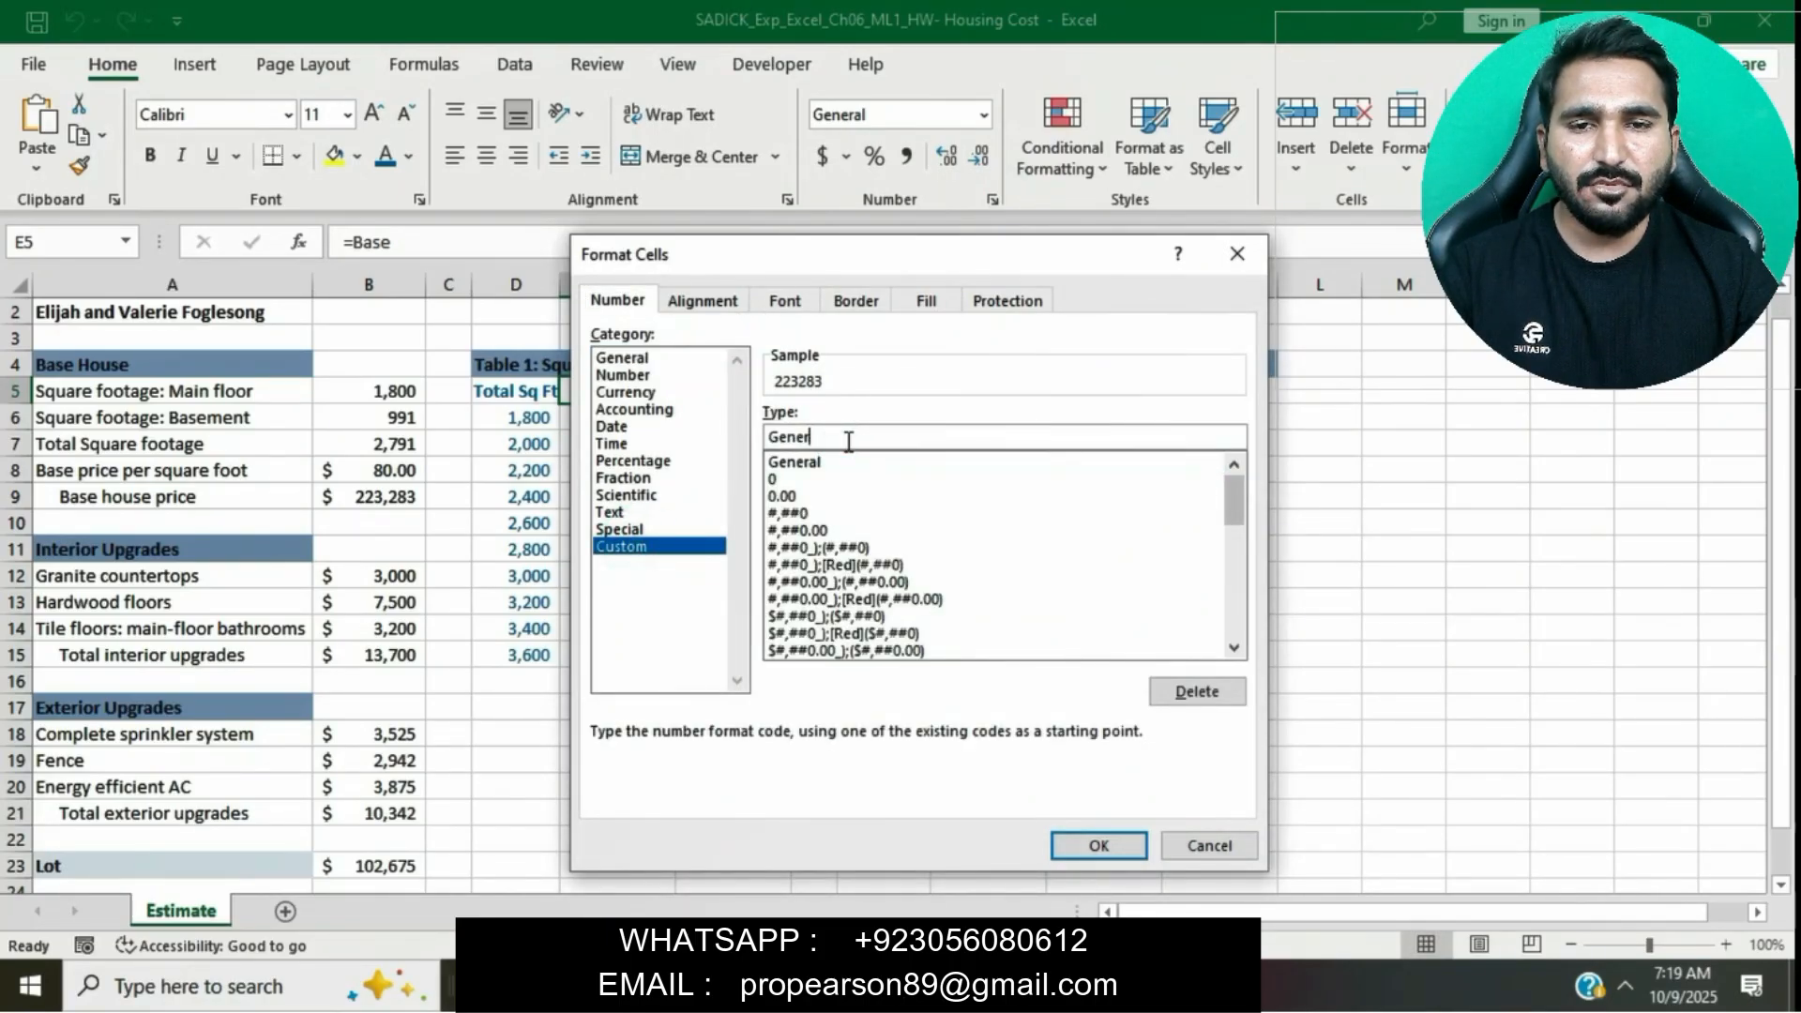
{"action": "key", "text": "BackSpace"}
{"action": "key", "text": "BackSpace"}
{"action": "key", "text": "BackSpace"}
{"action": "key", "text": "BackSpace"}
{"action": "key", "text": "BackSpace"}
{"action": "type", "text": "\"Base Cost "}
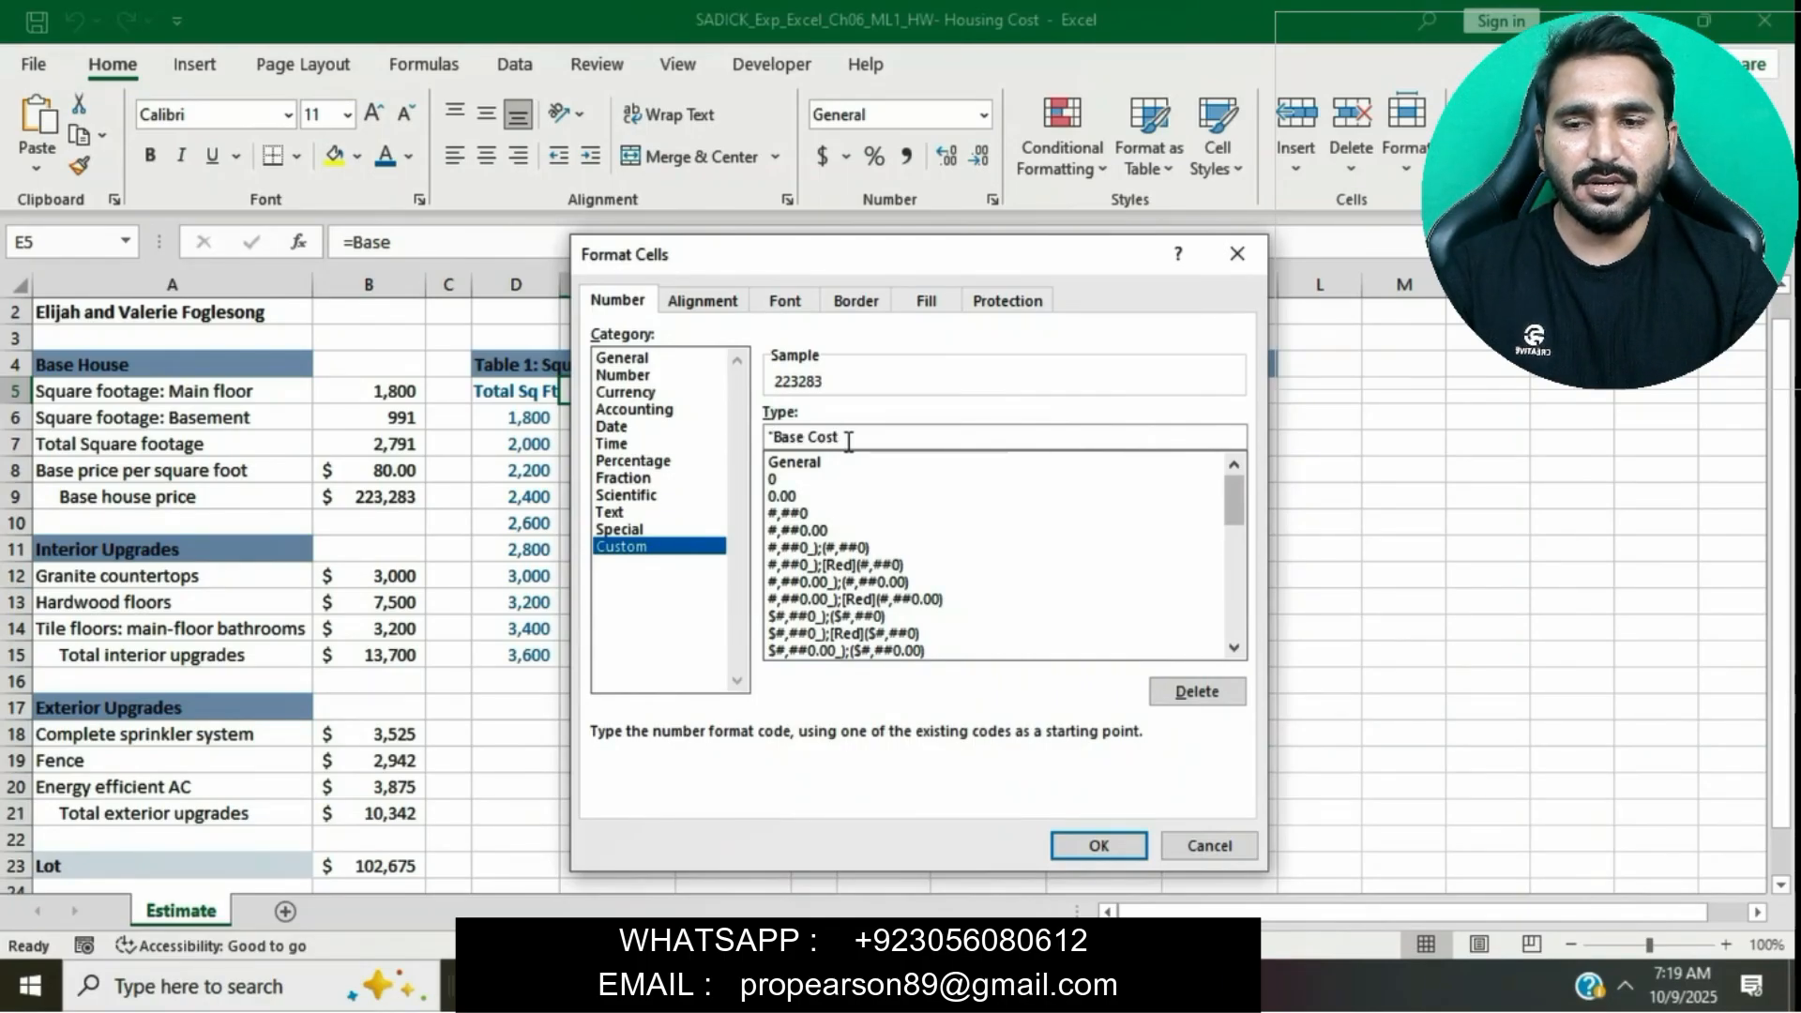
{"action": "type", "text": "\""}
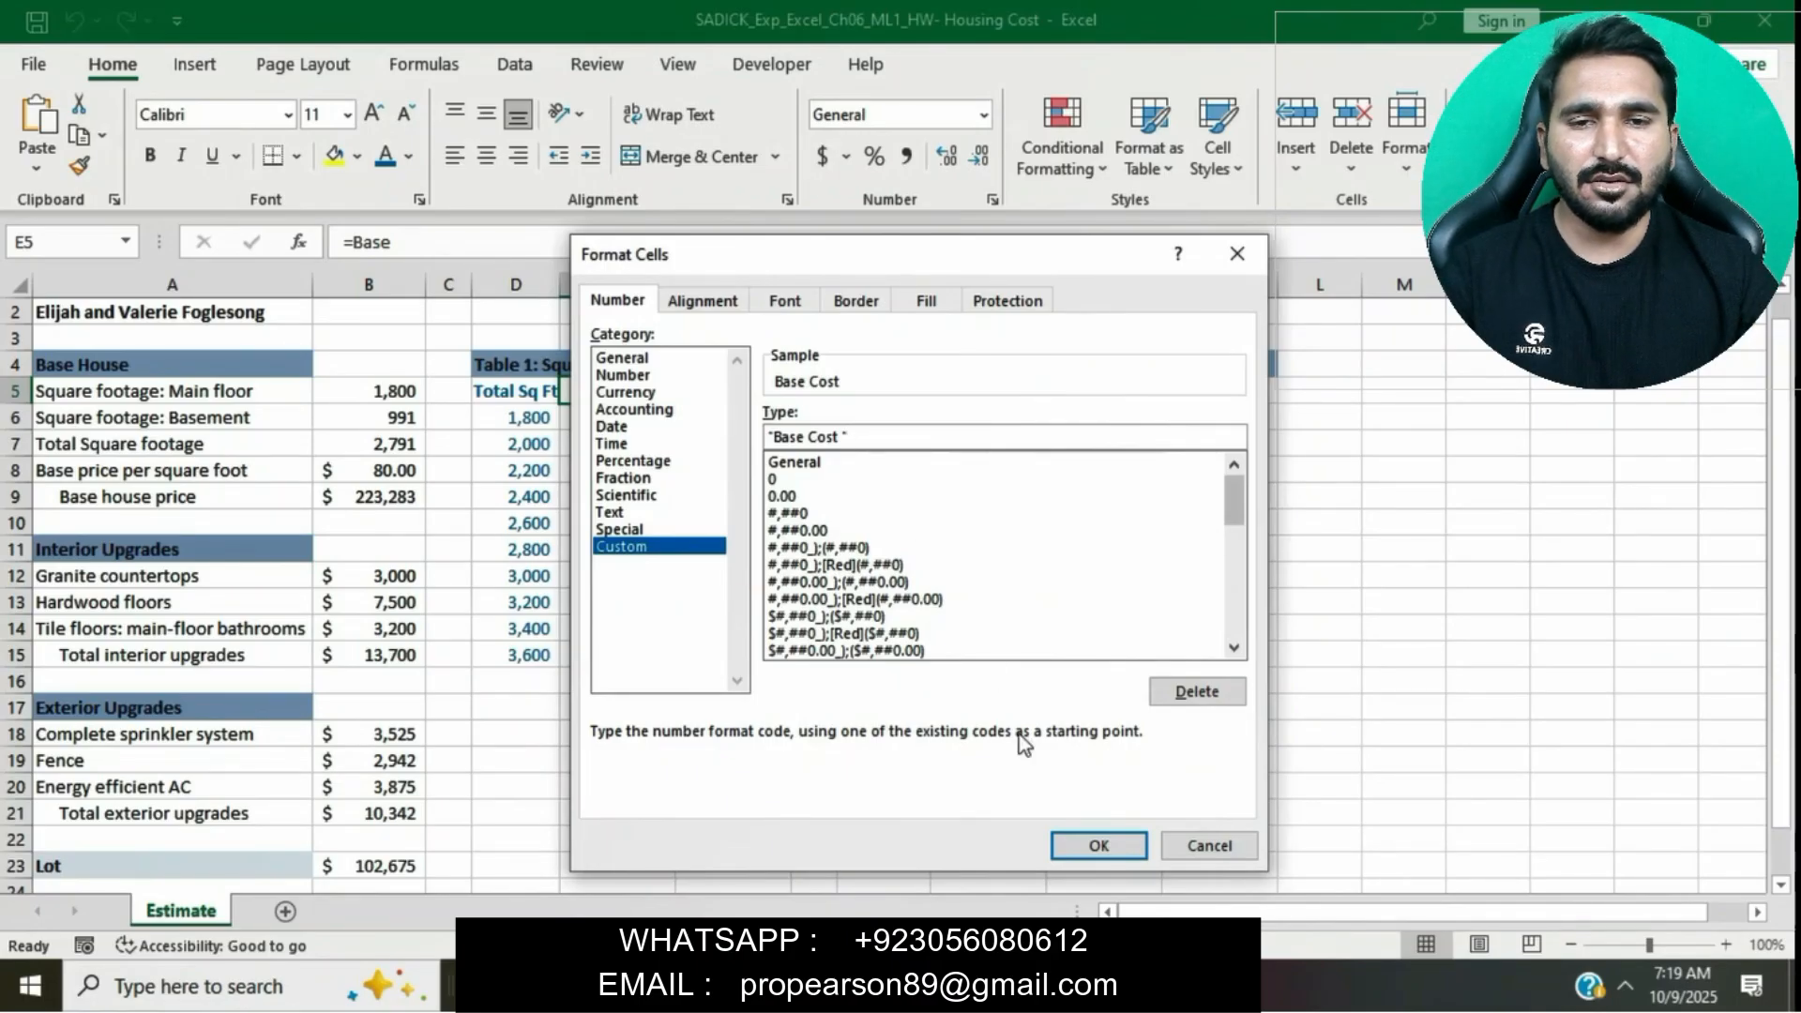
{"action": "left_click", "coordinate": [1098, 847]}
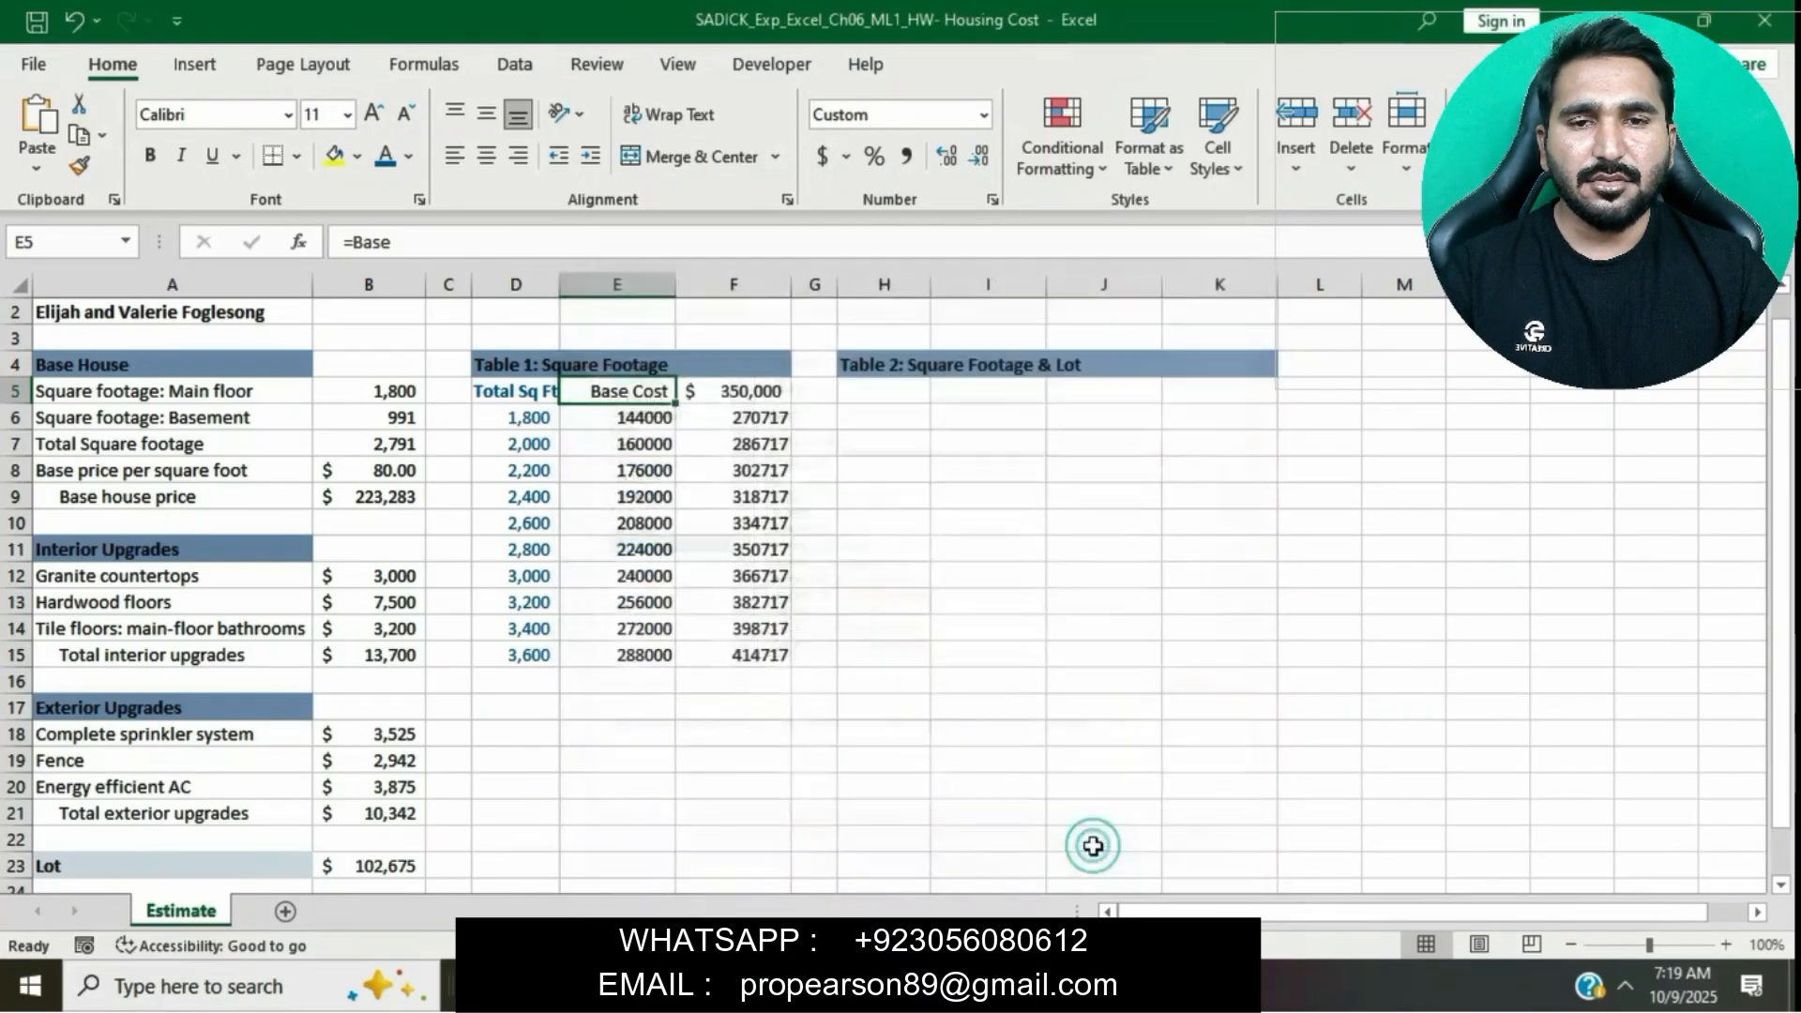
- Apply a custom number format to cell F5 that displays "Total Cost"
{"action": "key", "text": "alt+Tab"}
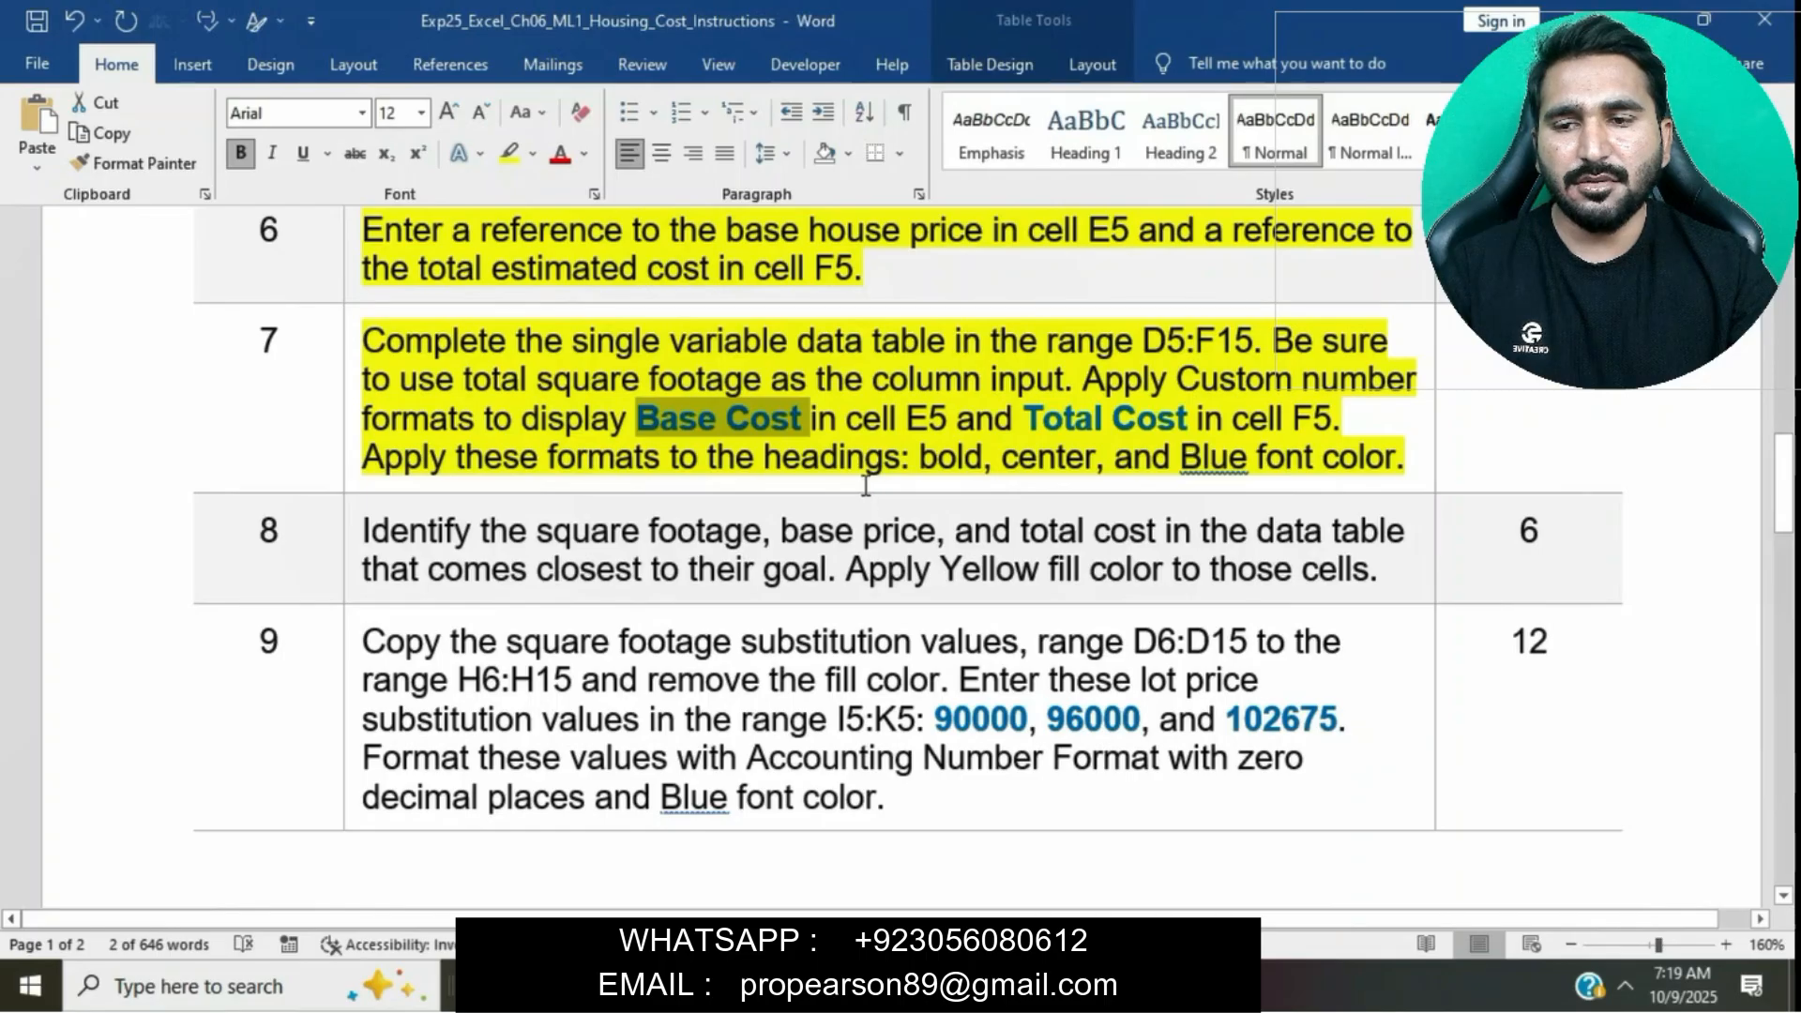
{"action": "left_click_drag", "start_coordinate": [1031, 424], "coordinate": [1186, 424]}
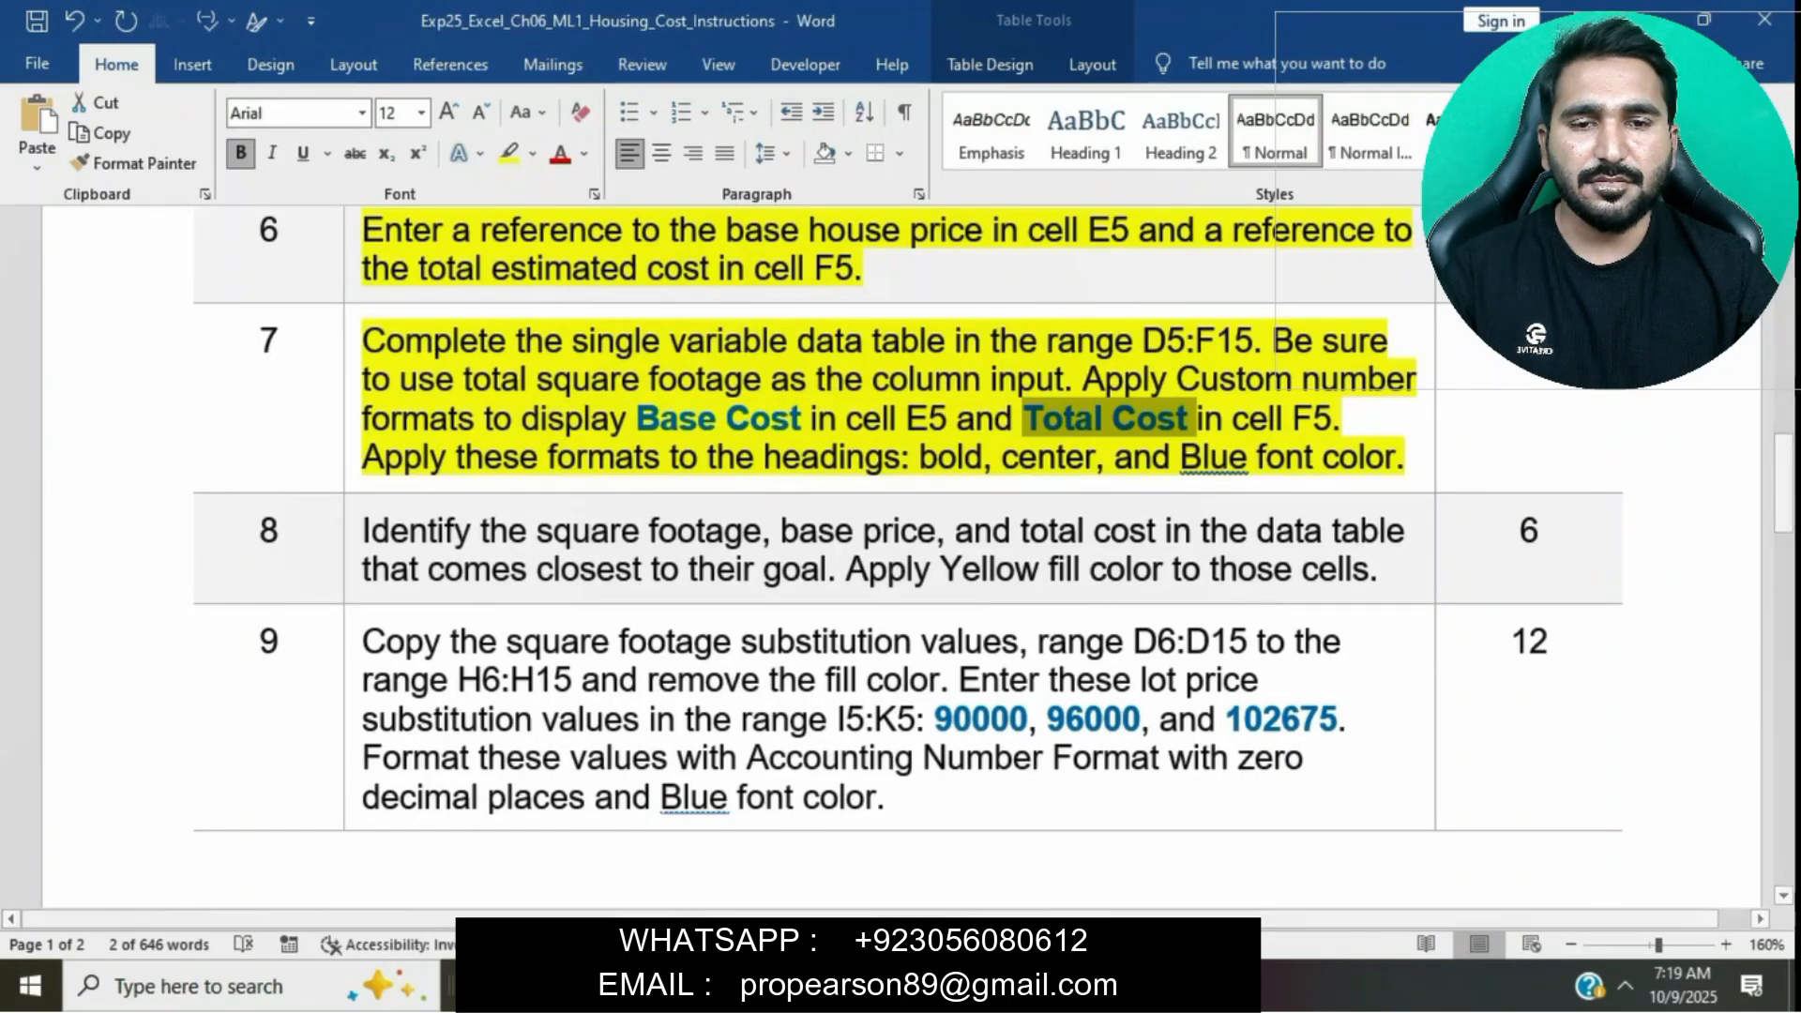
{"action": "key", "text": "alt+Tab"}
{"action": "left_click", "coordinate": [730, 399]}
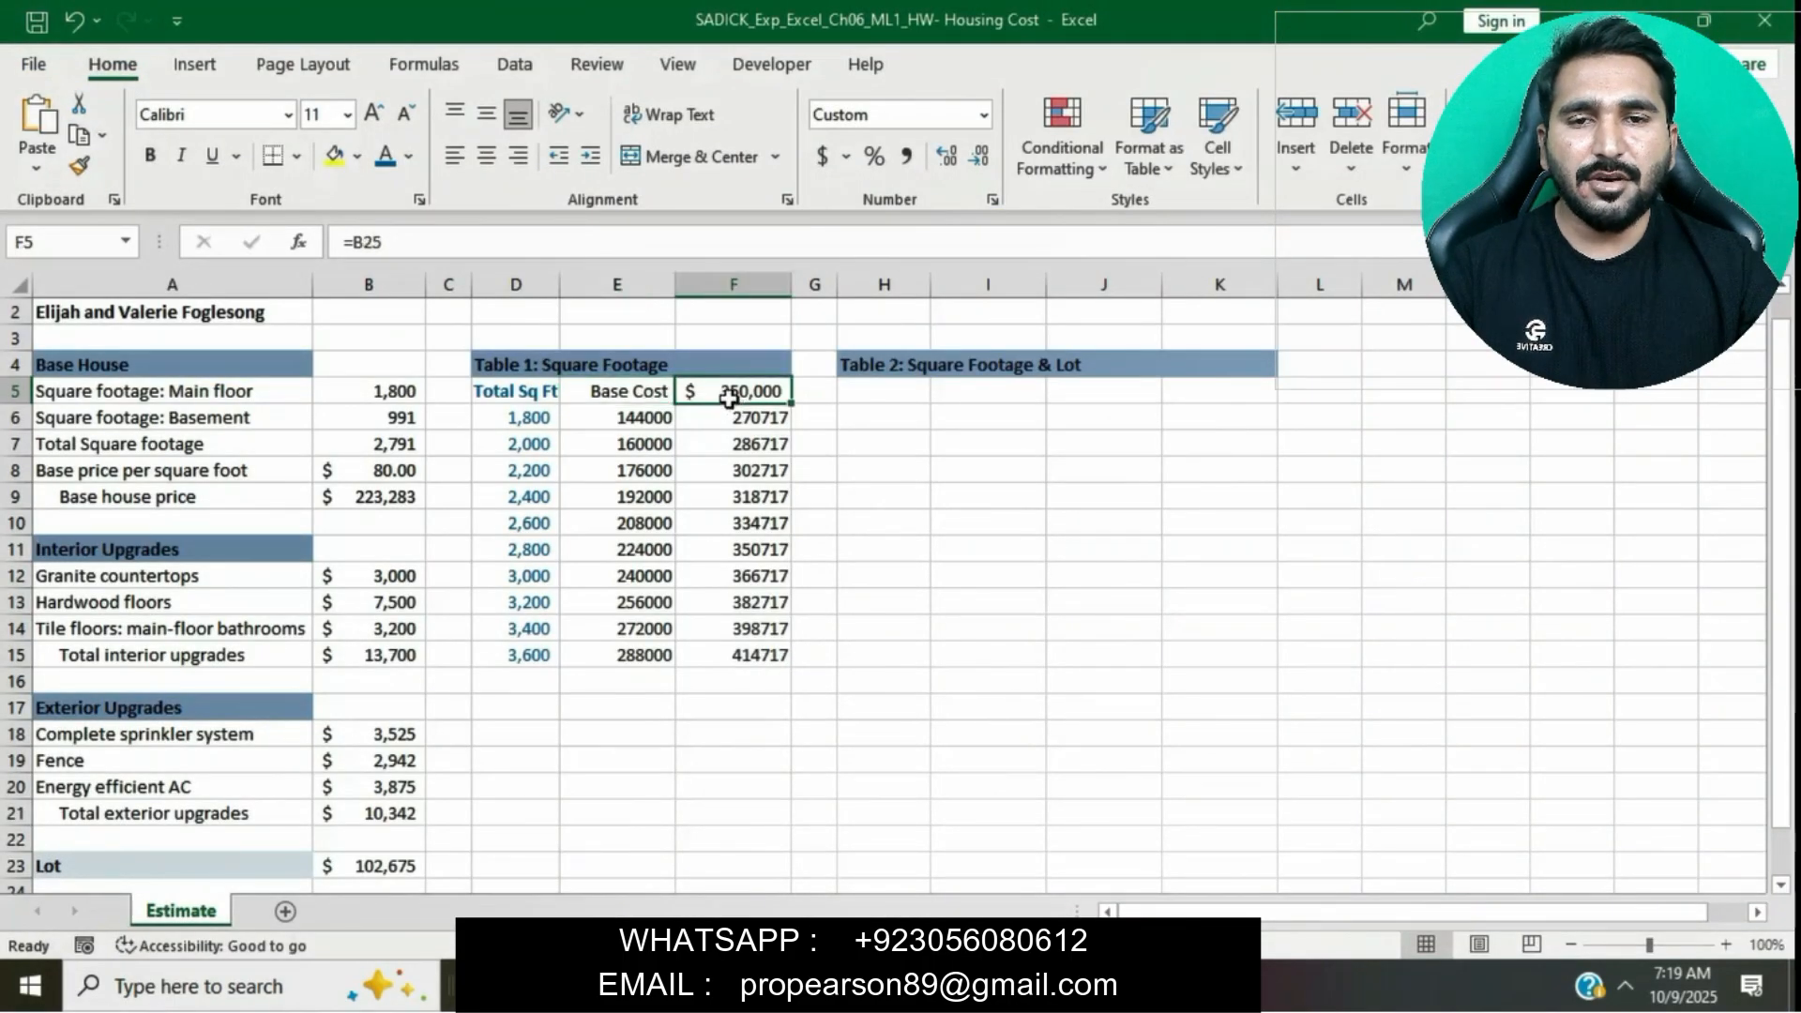
{"action": "left_click", "coordinate": [995, 199]}
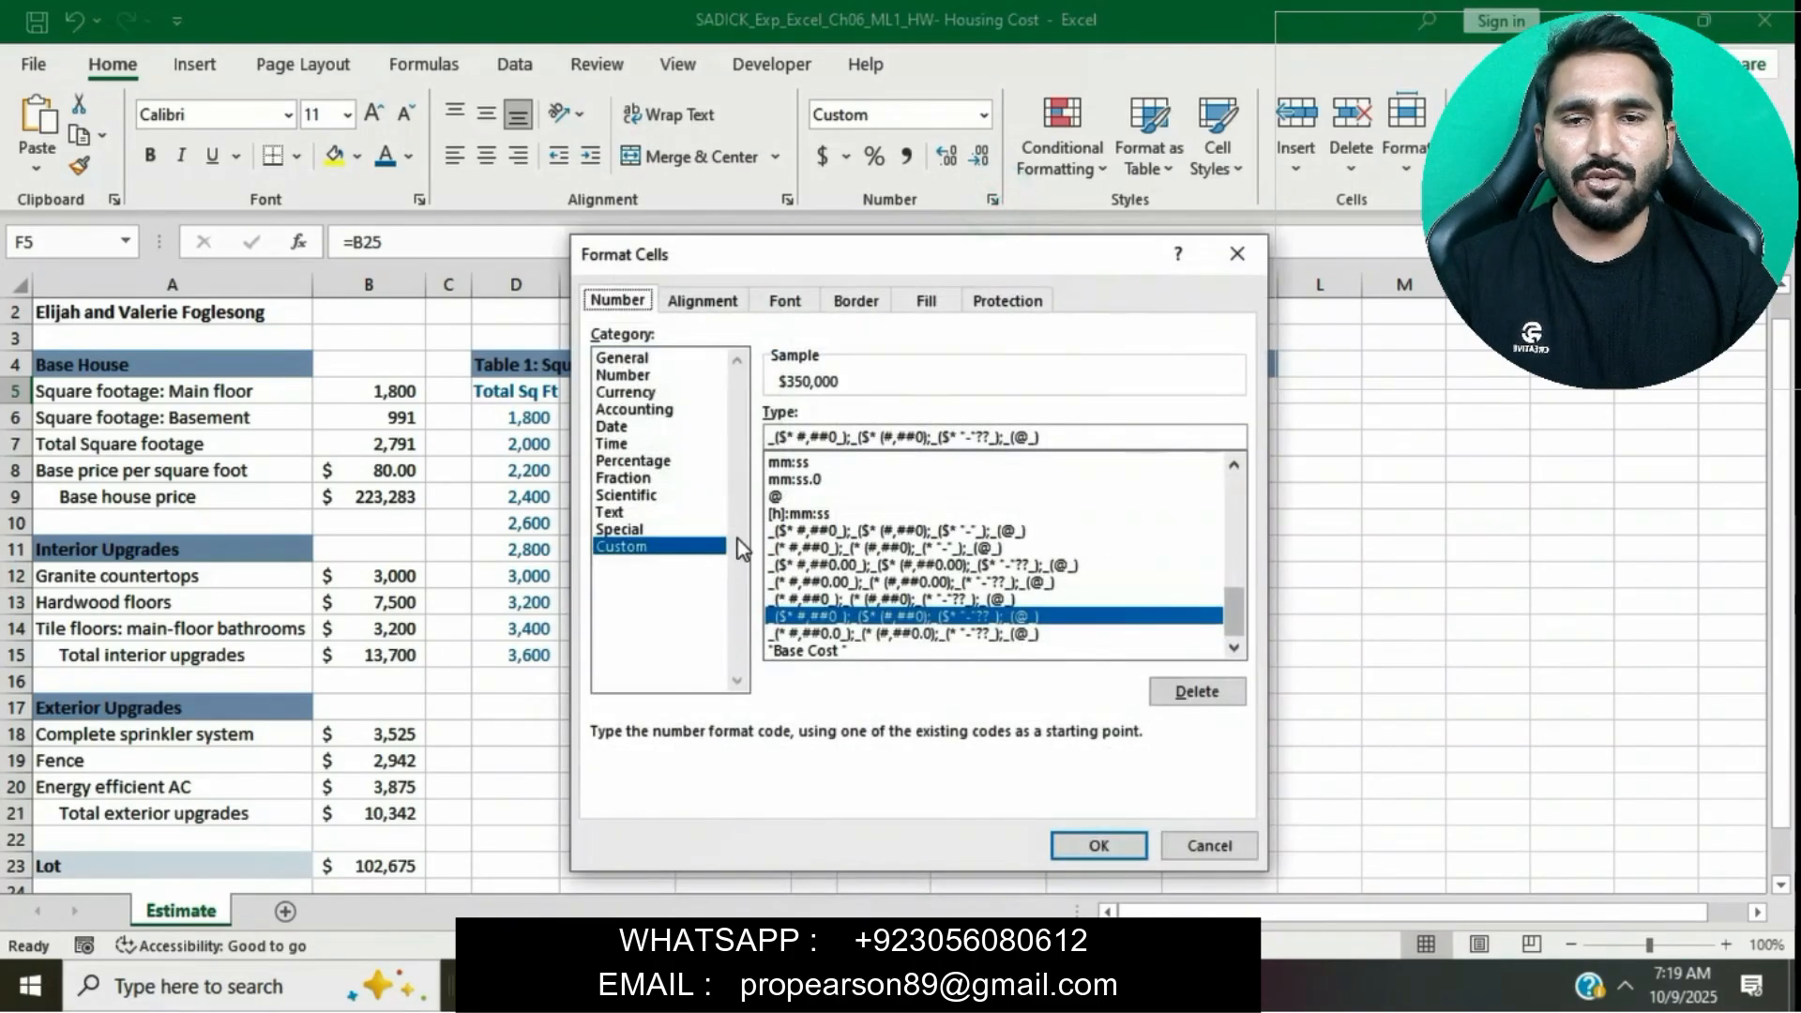
{"action": "scroll", "coordinate": [802, 507], "scroll_direction": "up", "scroll_amount": 5}
{"action": "scroll", "coordinate": [802, 506], "scroll_direction": "up", "scroll_amount": 2}
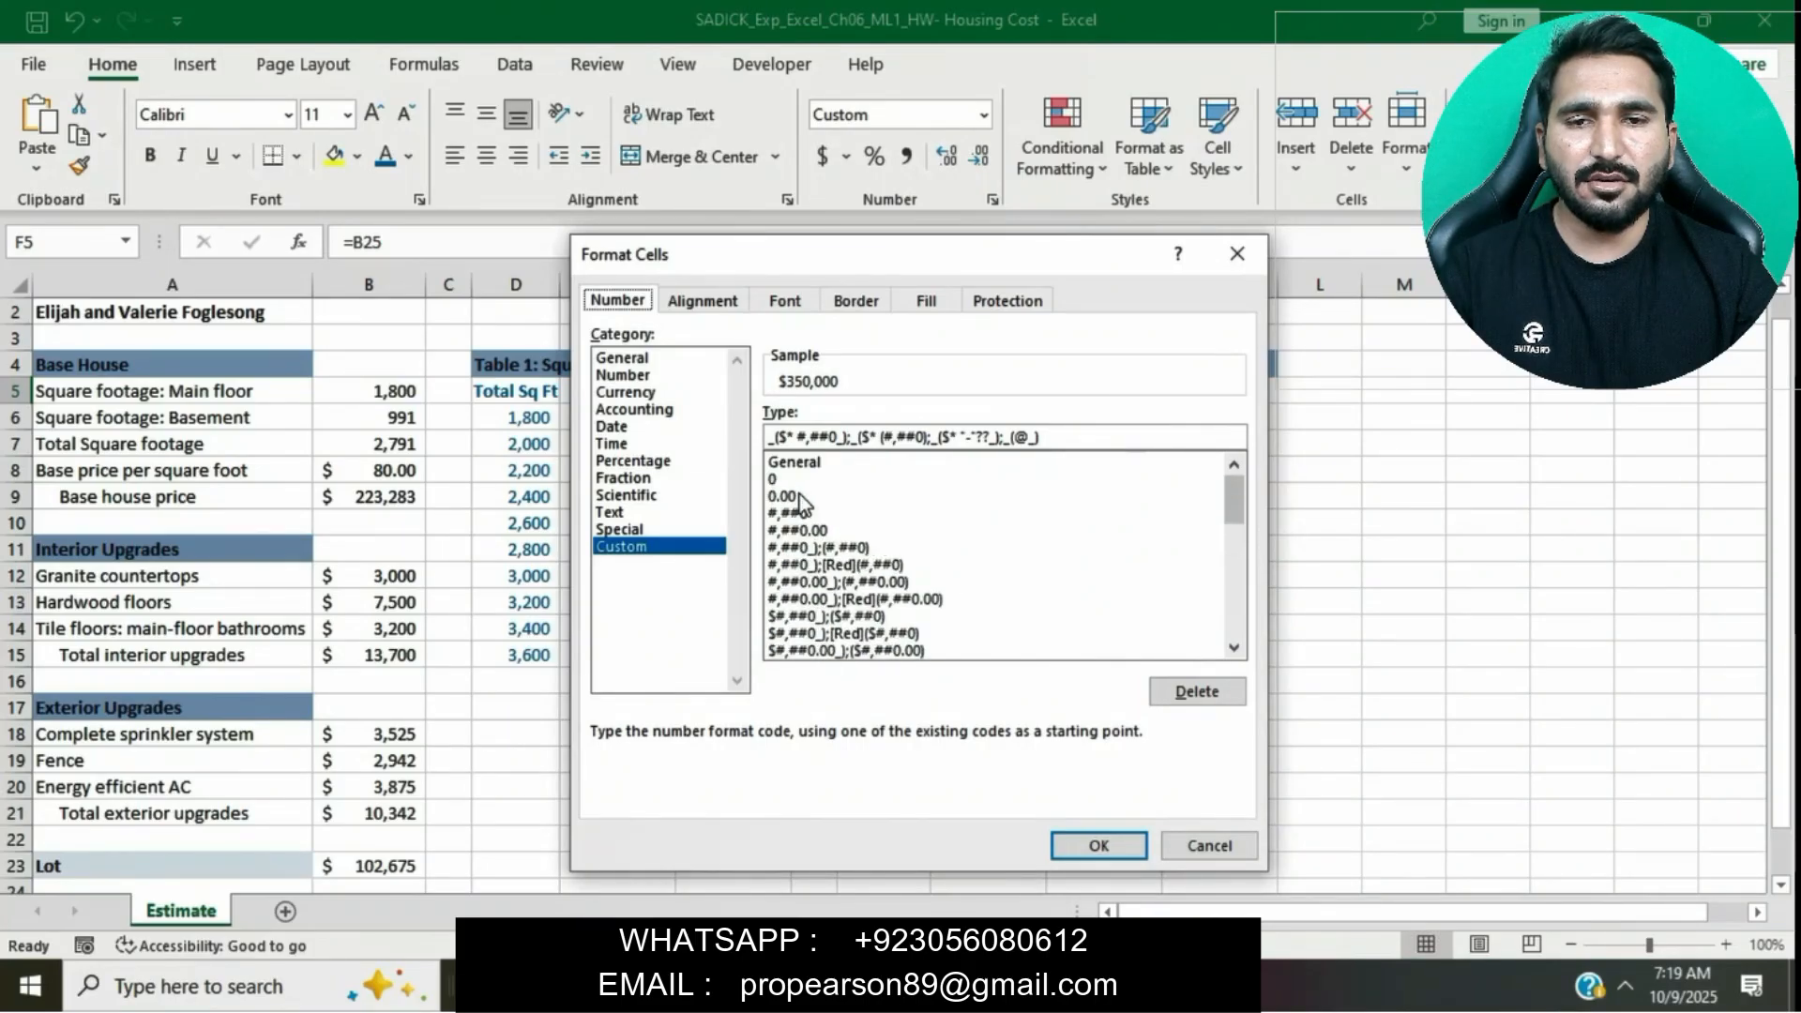
{"action": "left_click", "coordinate": [795, 462]}
{"action": "left_click", "coordinate": [848, 442]}
{"action": "key", "text": "BackSpace"}
{"action": "key", "text": "BackSpace"}
{"action": "key", "text": "BackSpace"}
{"action": "key", "text": "BackSpace"}
{"action": "key", "text": "BackSpace"}
{"action": "key", "text": "BackSpace"}
{"action": "key", "text": "BackSpace"}
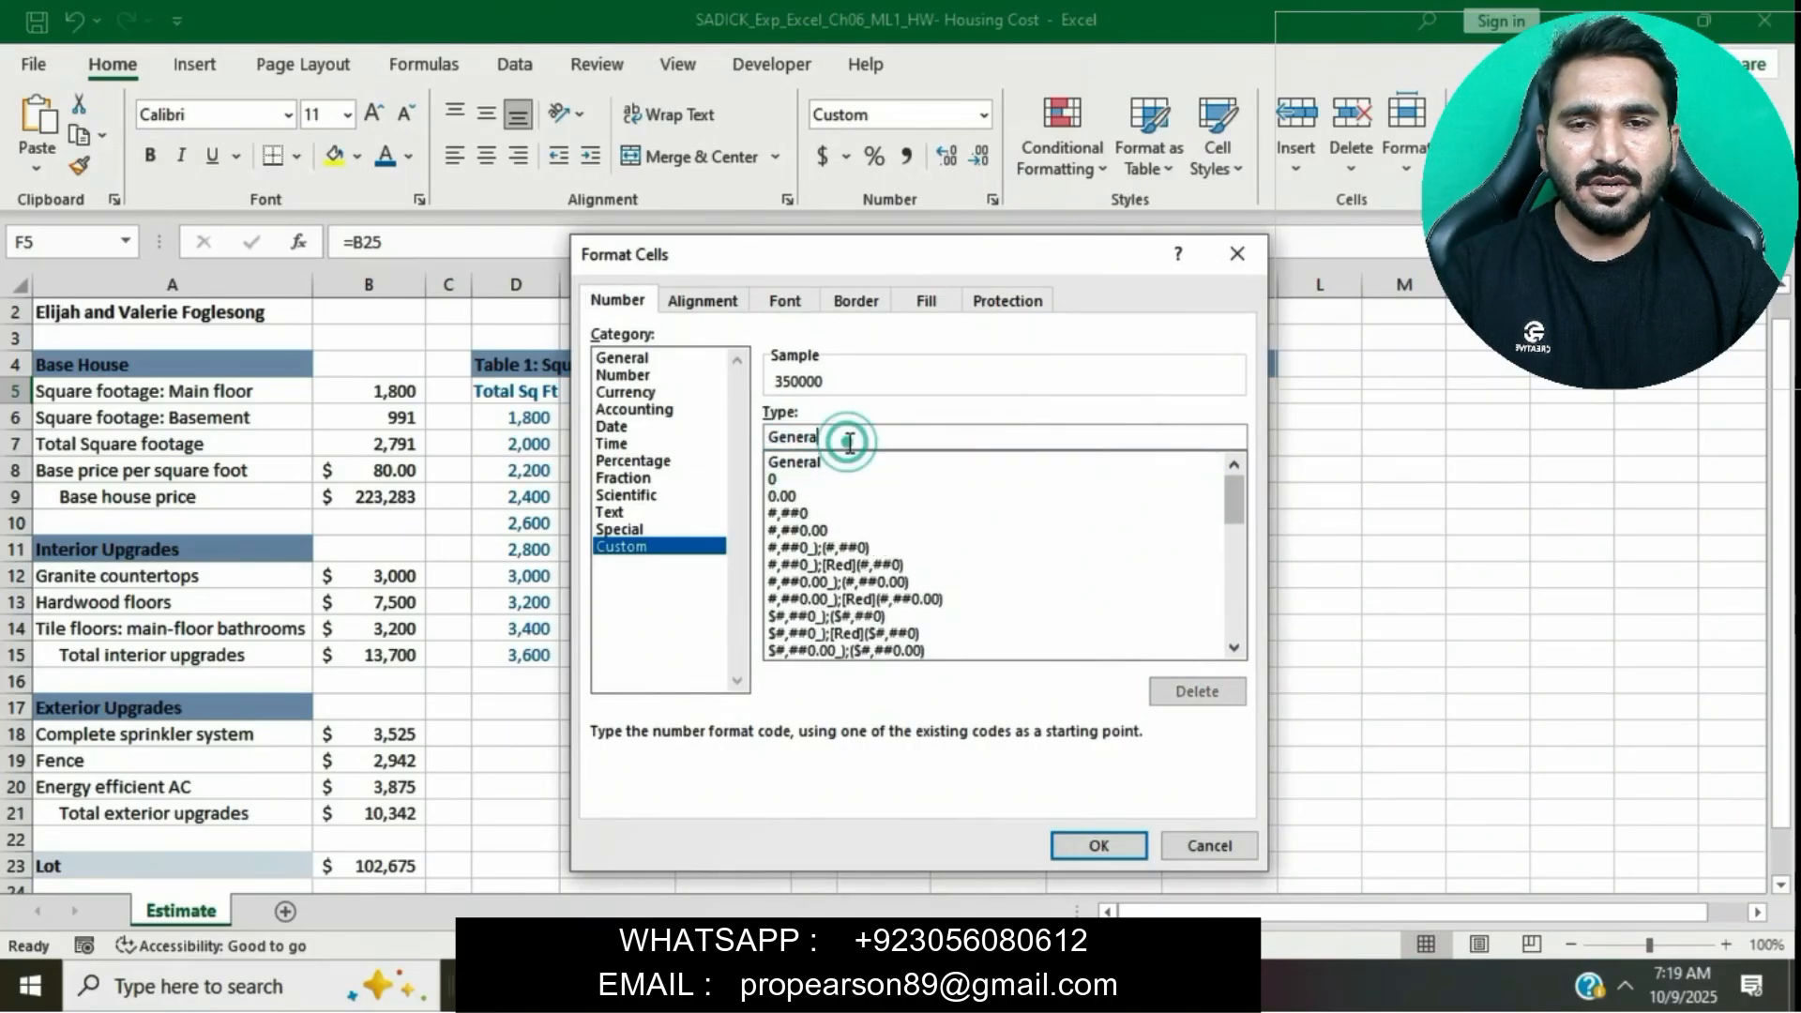
{"action": "type", "text": "\"Total Cost"}
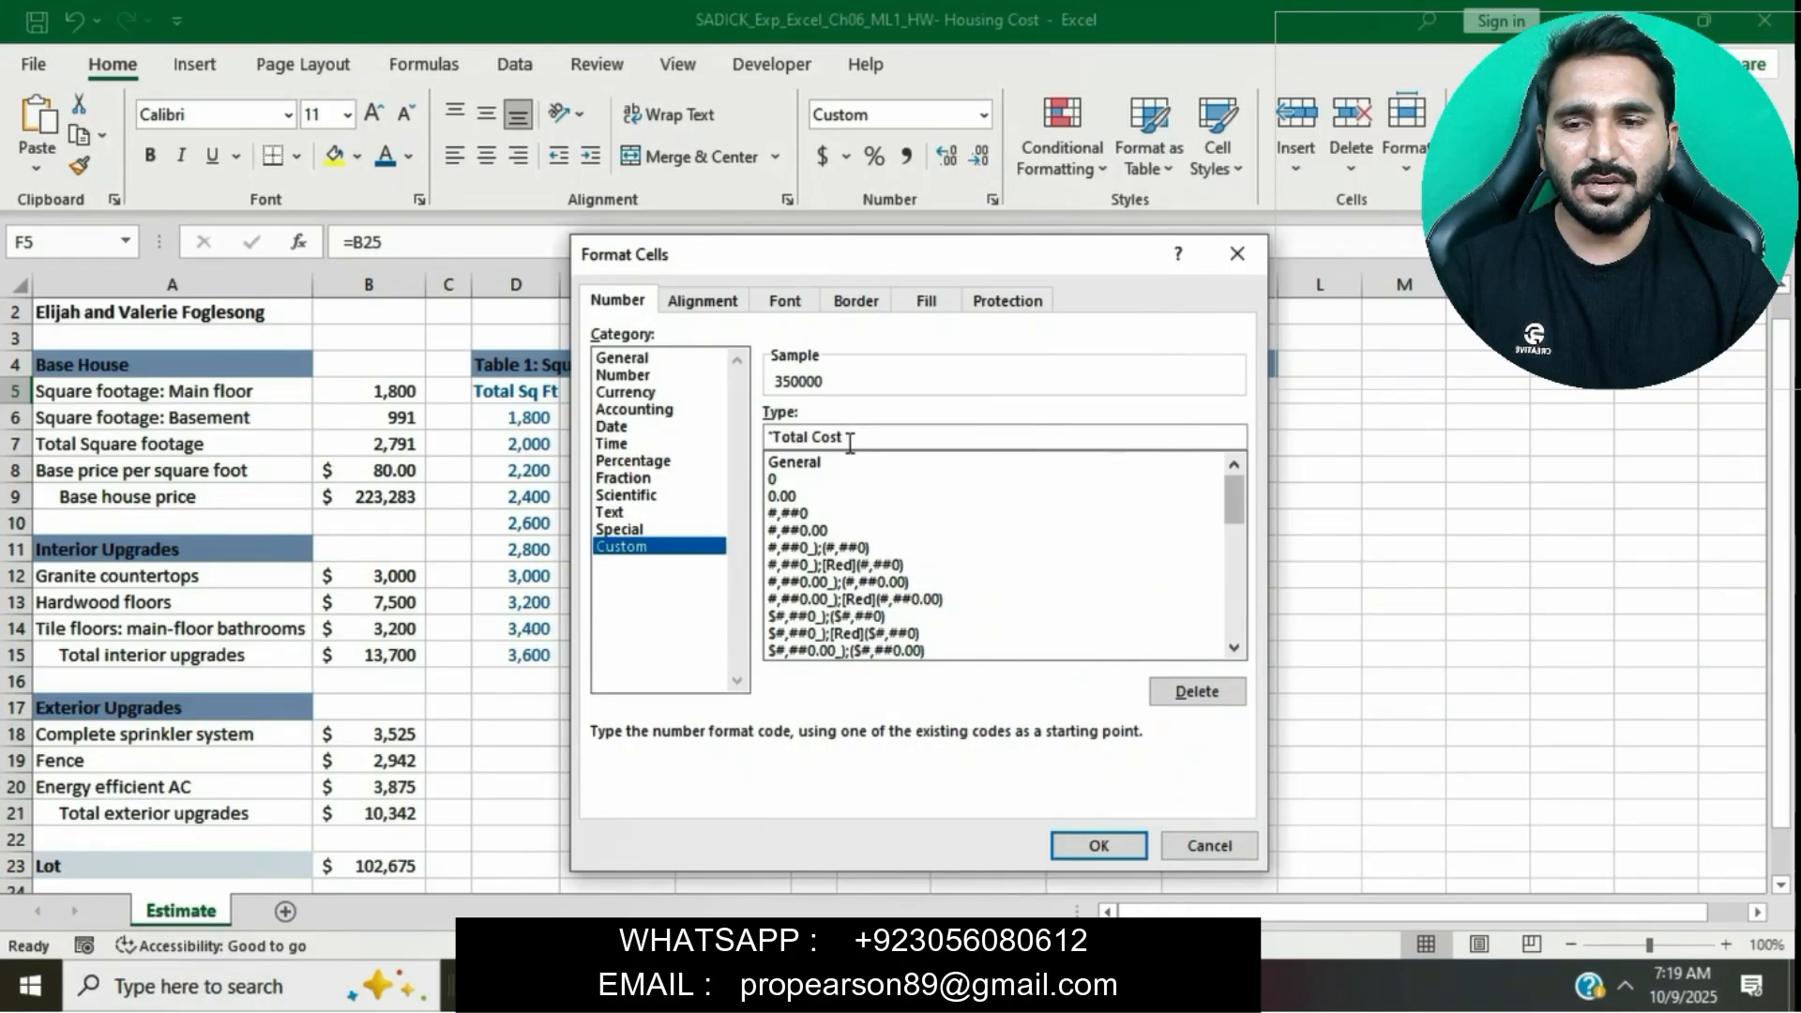
{"action": "type", "text": "\""}
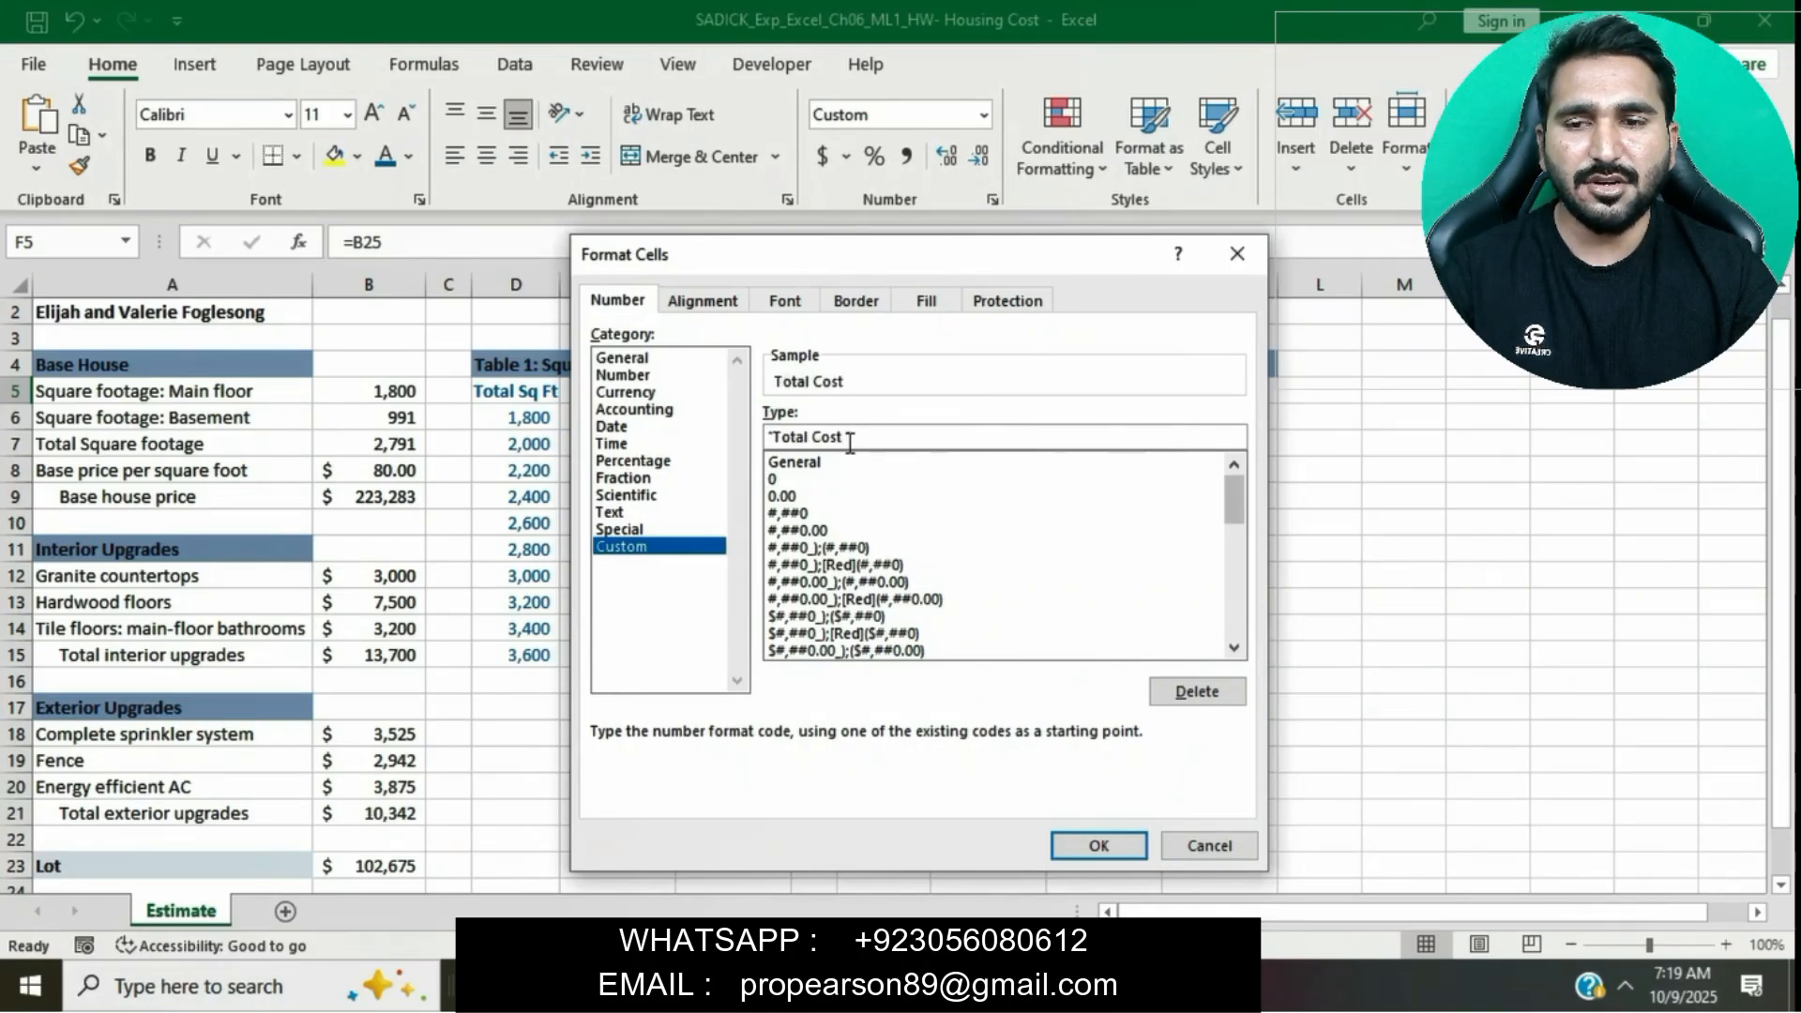
{"action": "left_click", "coordinate": [1087, 850]}
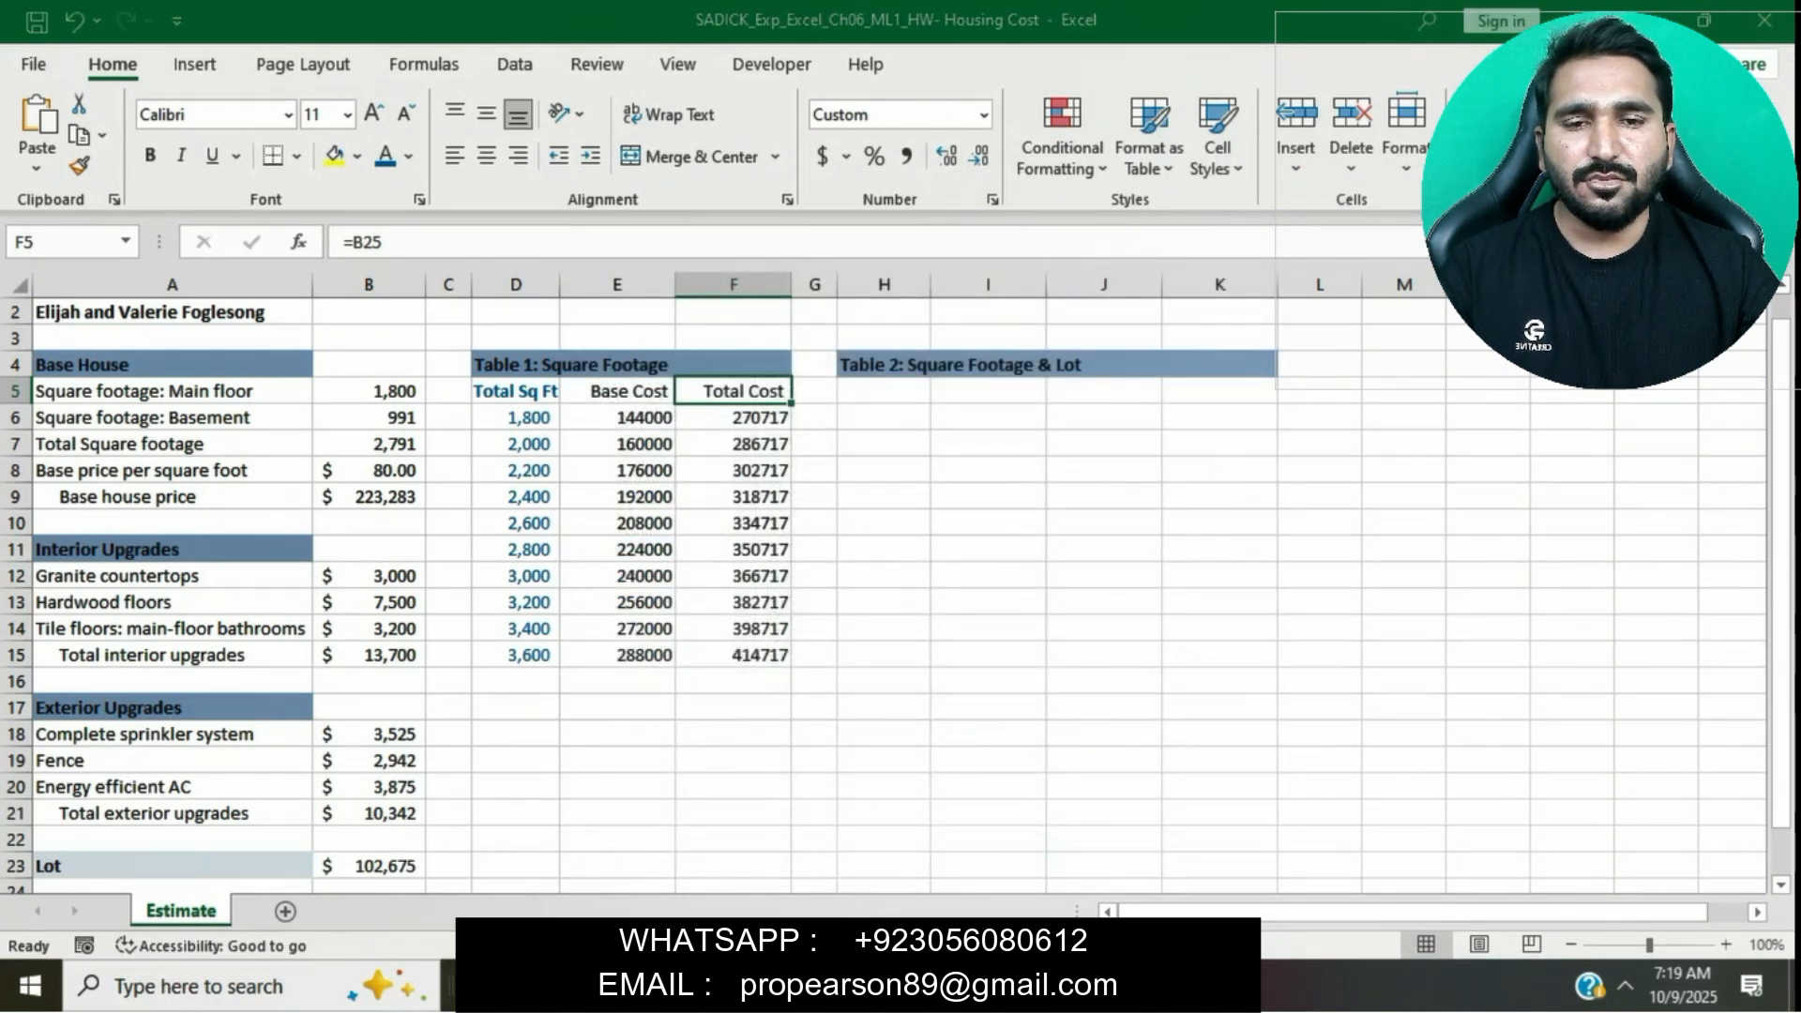
- Format the table headings in D5:F5 as bold, centered, with Blue font color
{"action": "key", "text": "alt+Tab"}
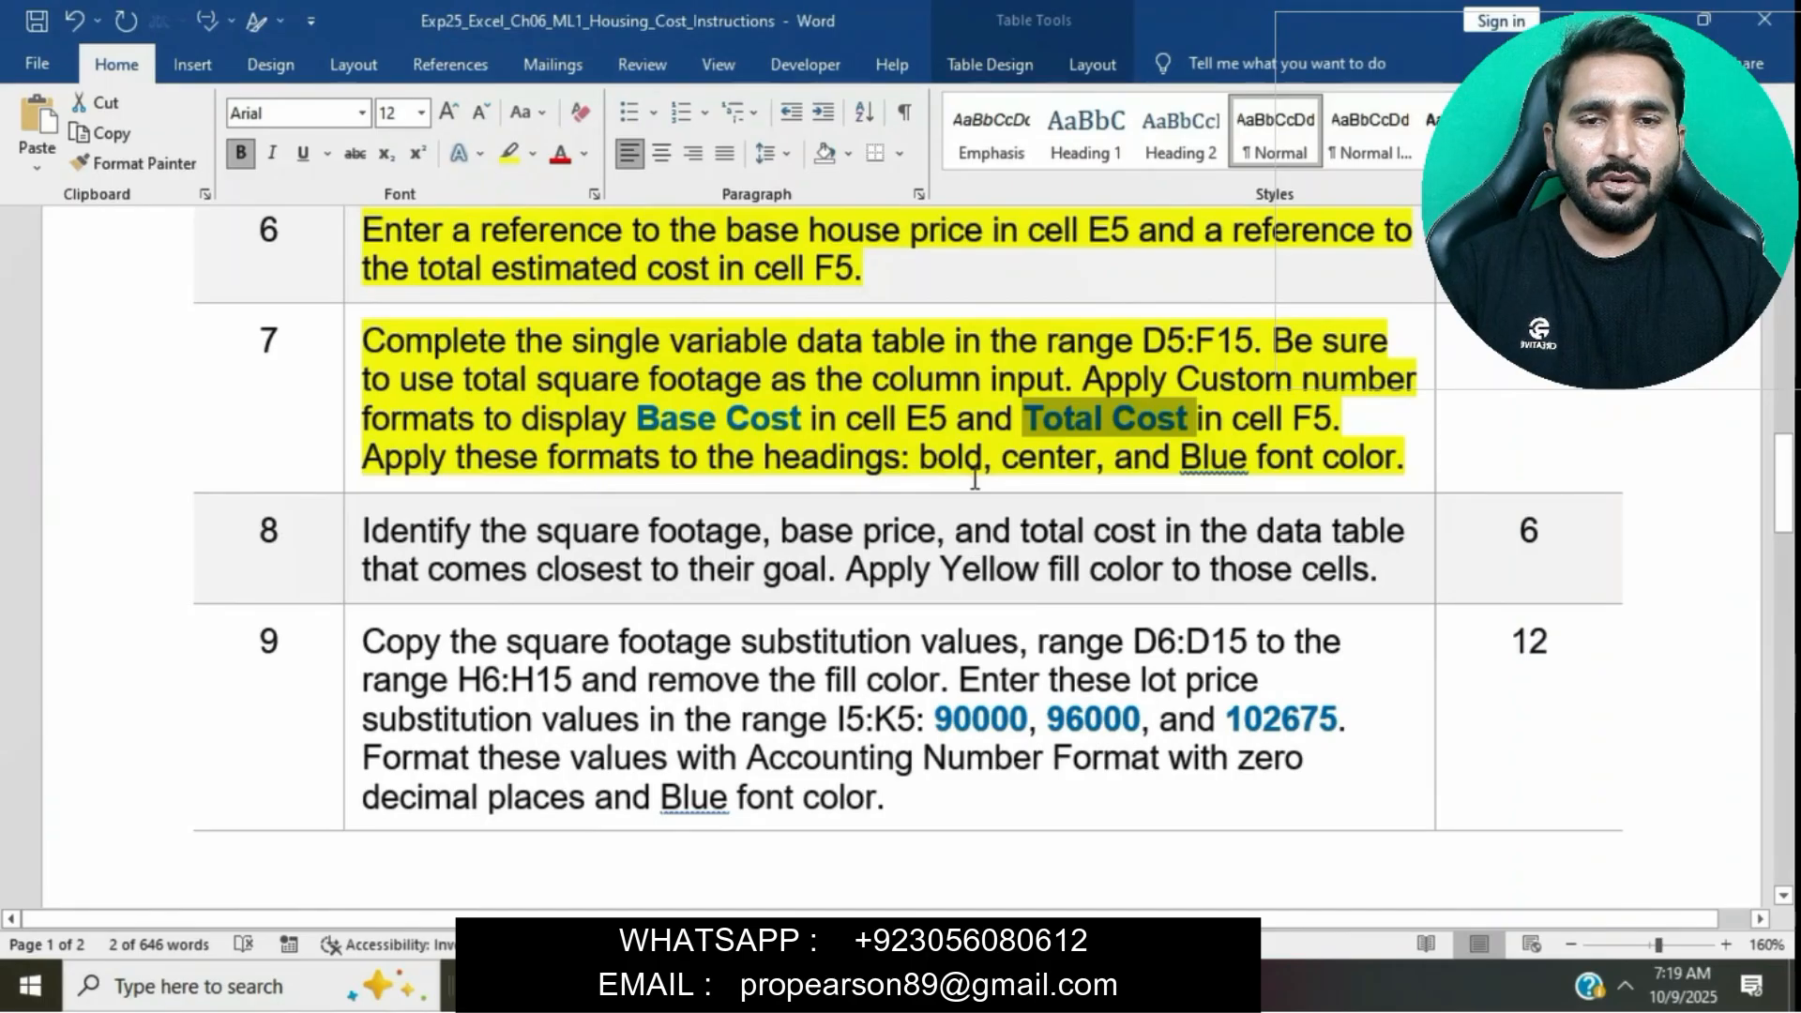
{"action": "left_click", "coordinate": [1060, 987]}
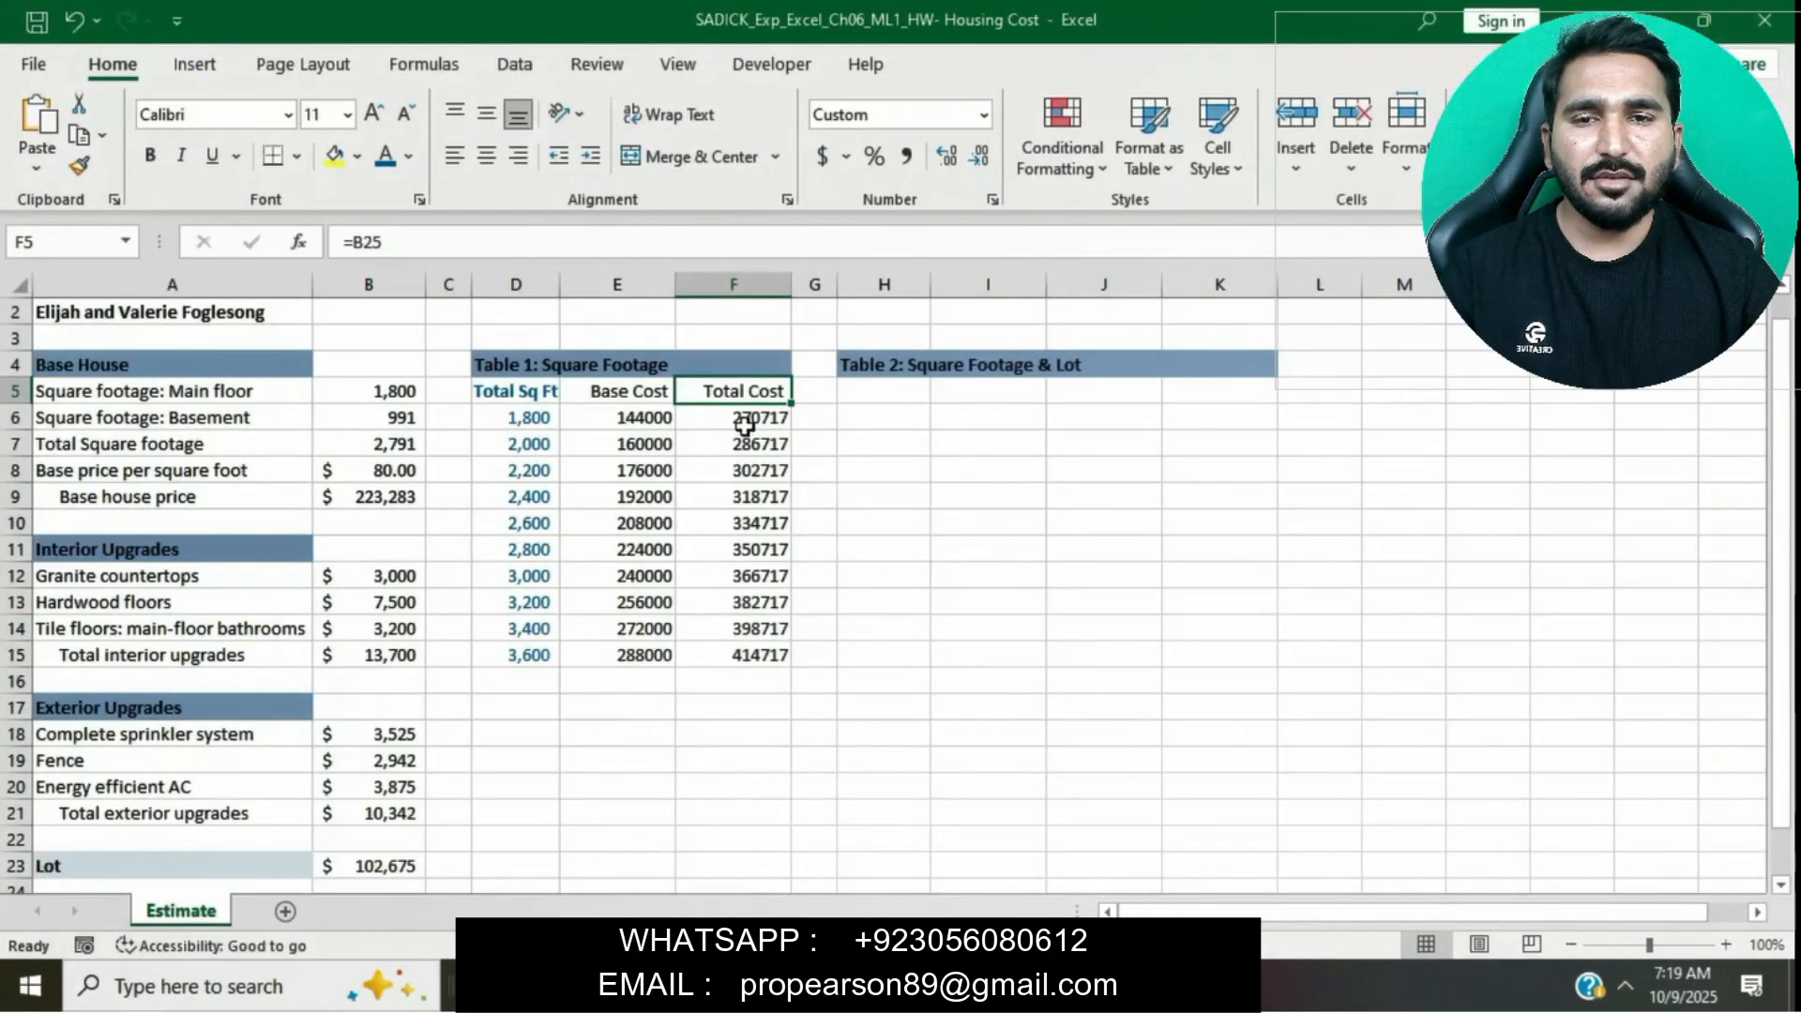
{"action": "left_click", "coordinate": [593, 393]}
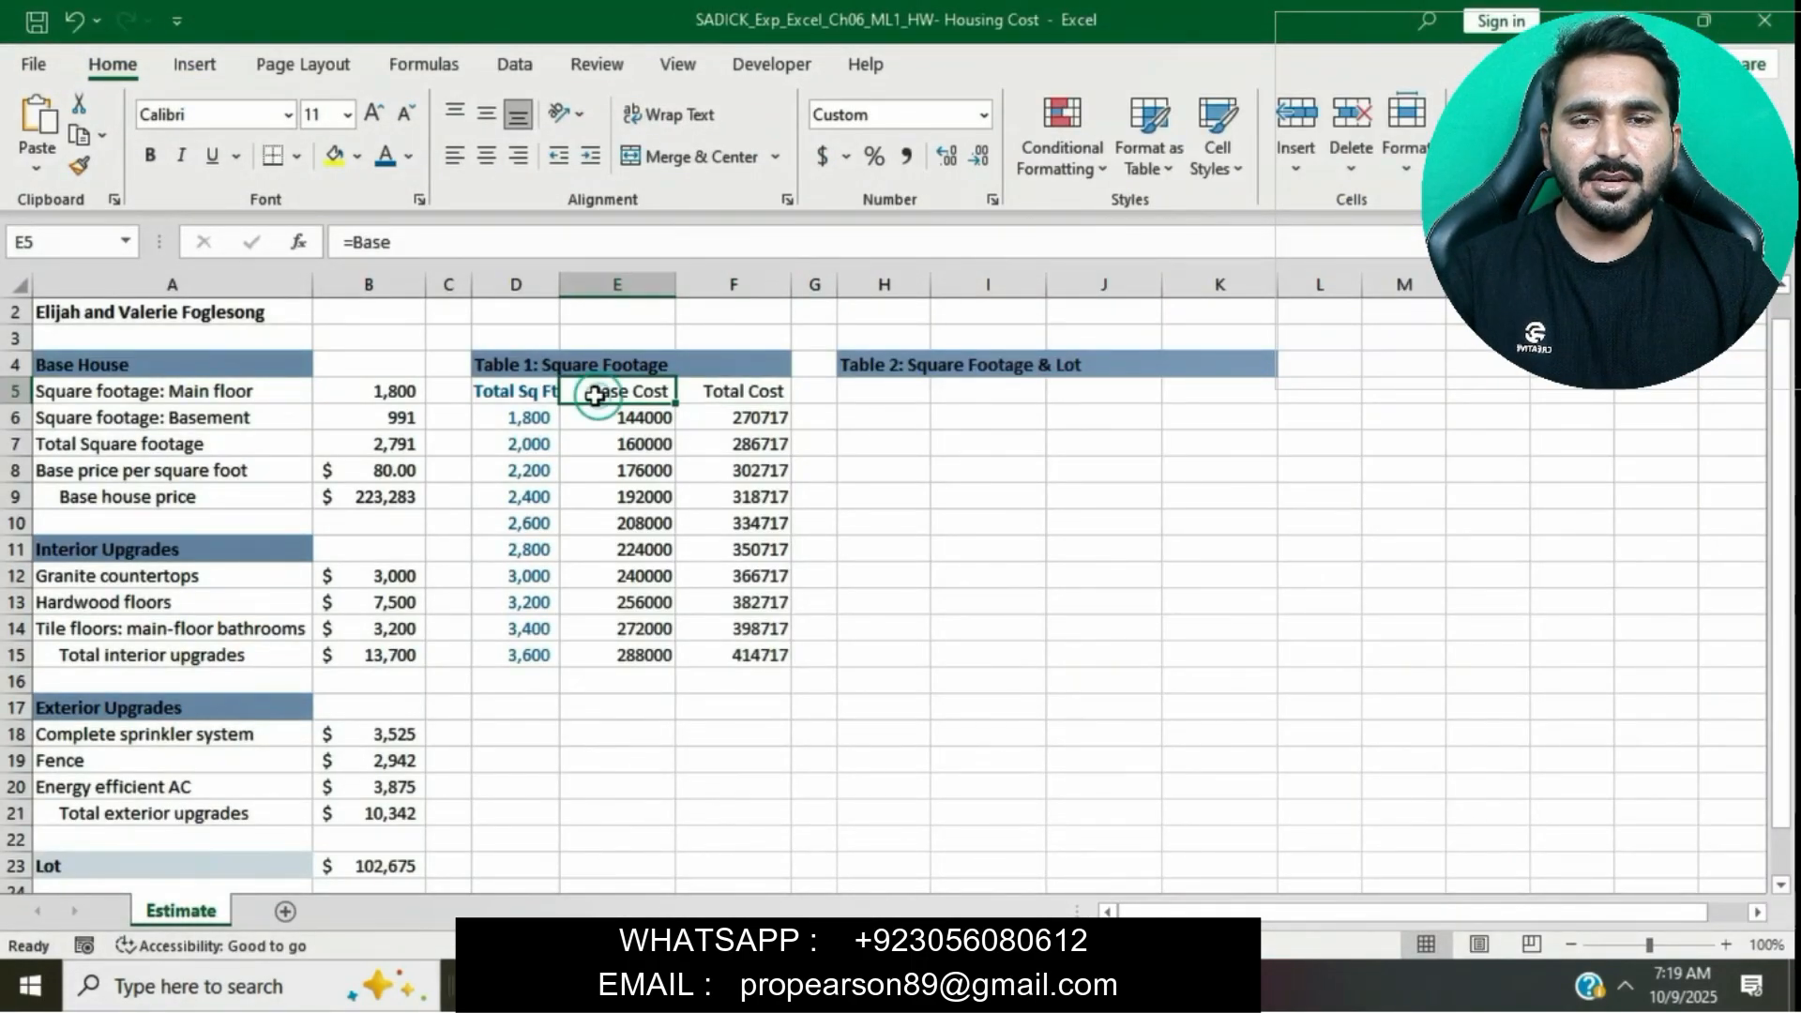
{"action": "left_click_drag", "start_coordinate": [533, 395], "coordinate": [732, 392]}
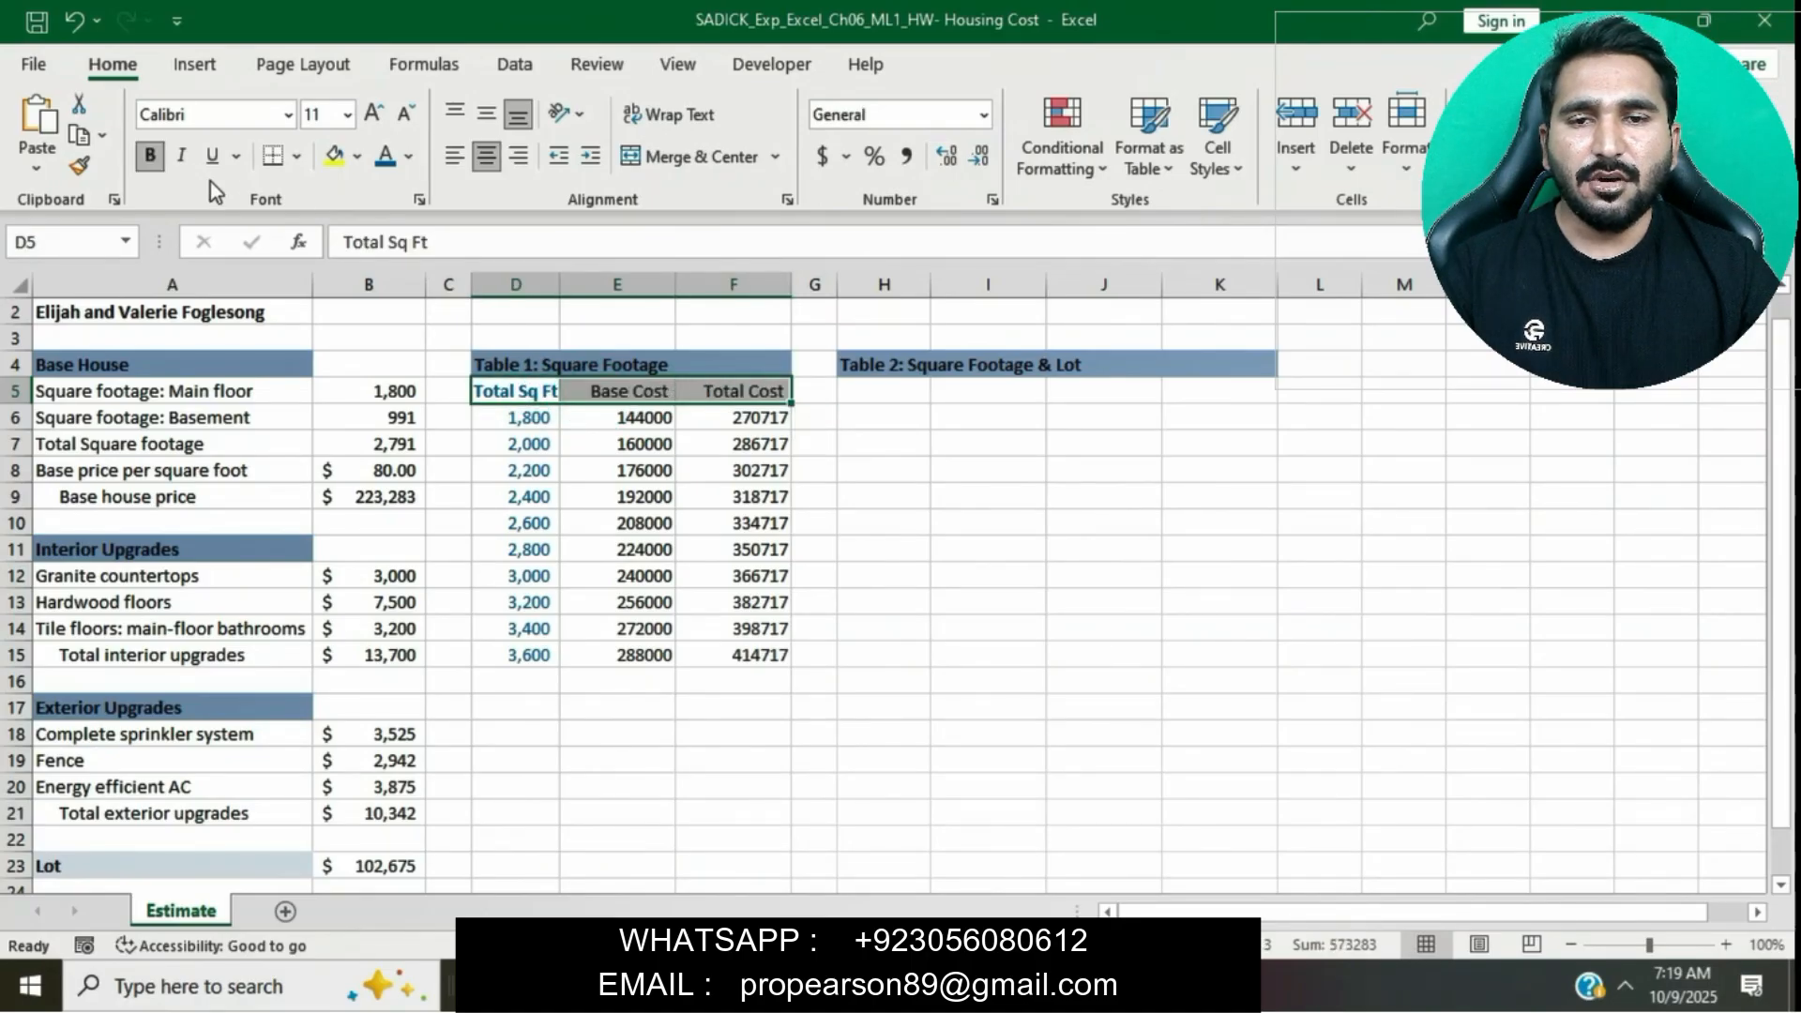
{"action": "left_click", "coordinate": [159, 155]}
{"action": "left_click", "coordinate": [160, 156]}
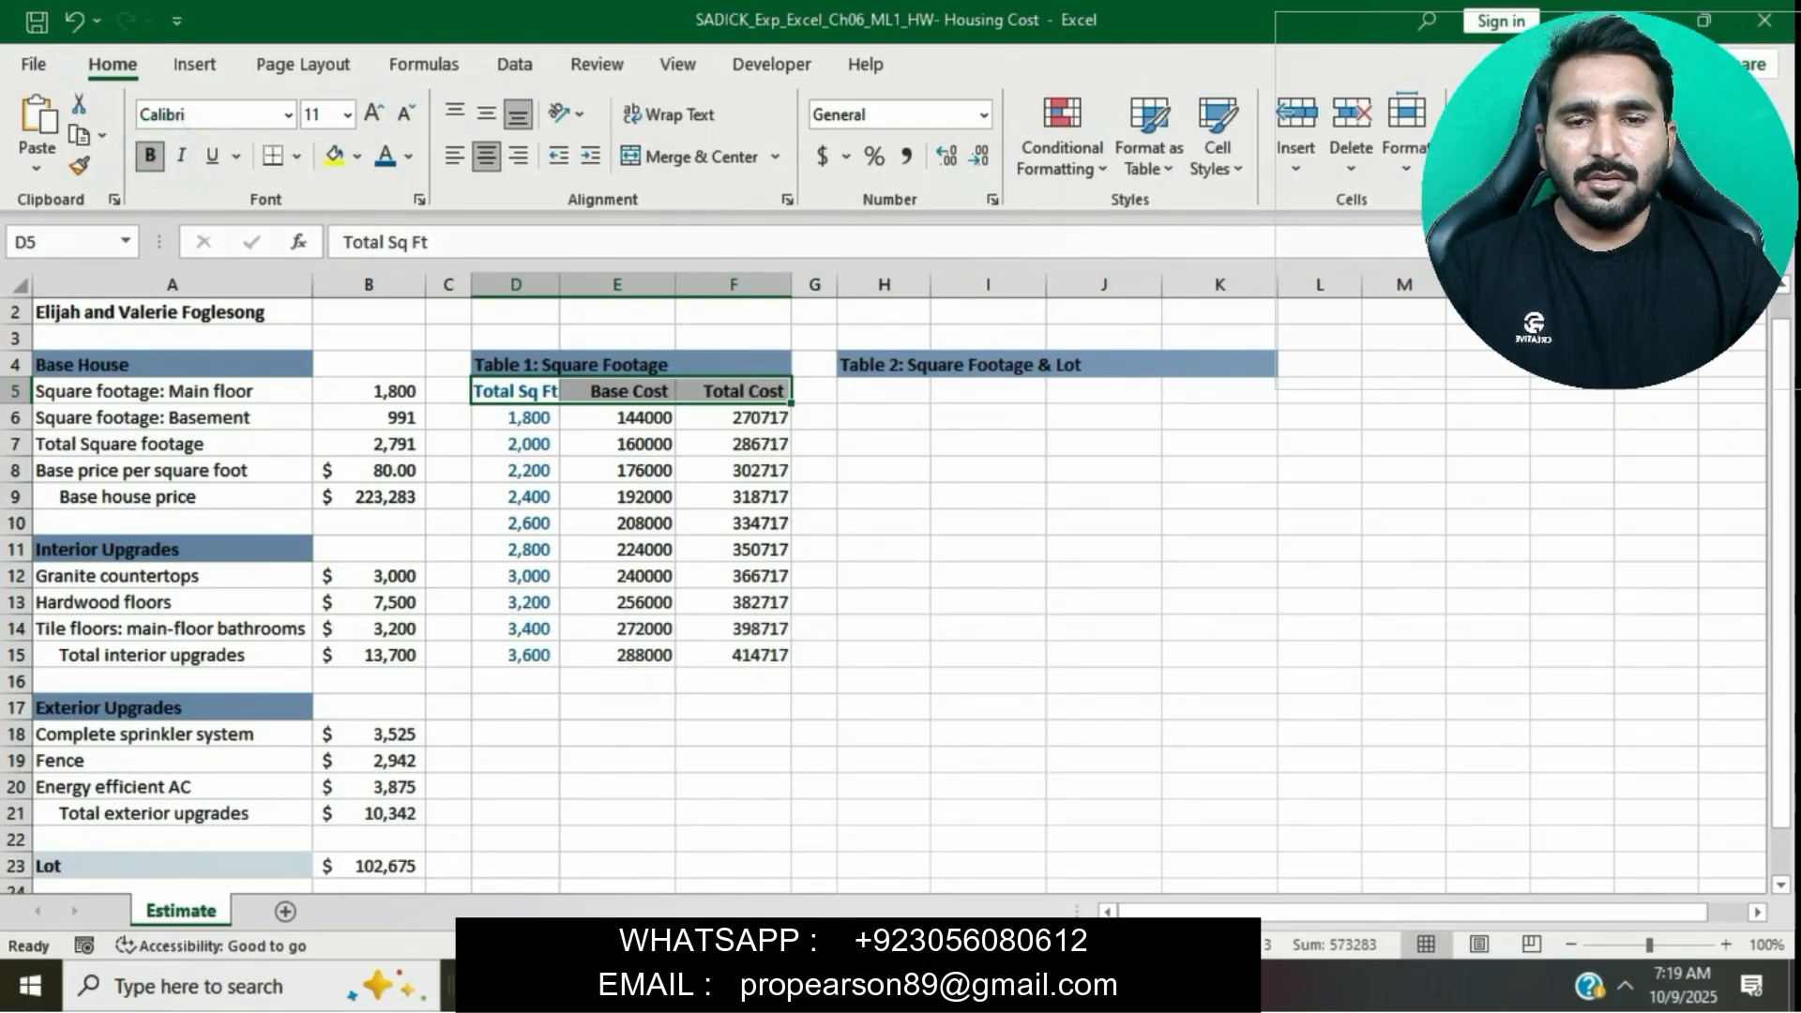
{"action": "left_click", "coordinate": [947, 987]}
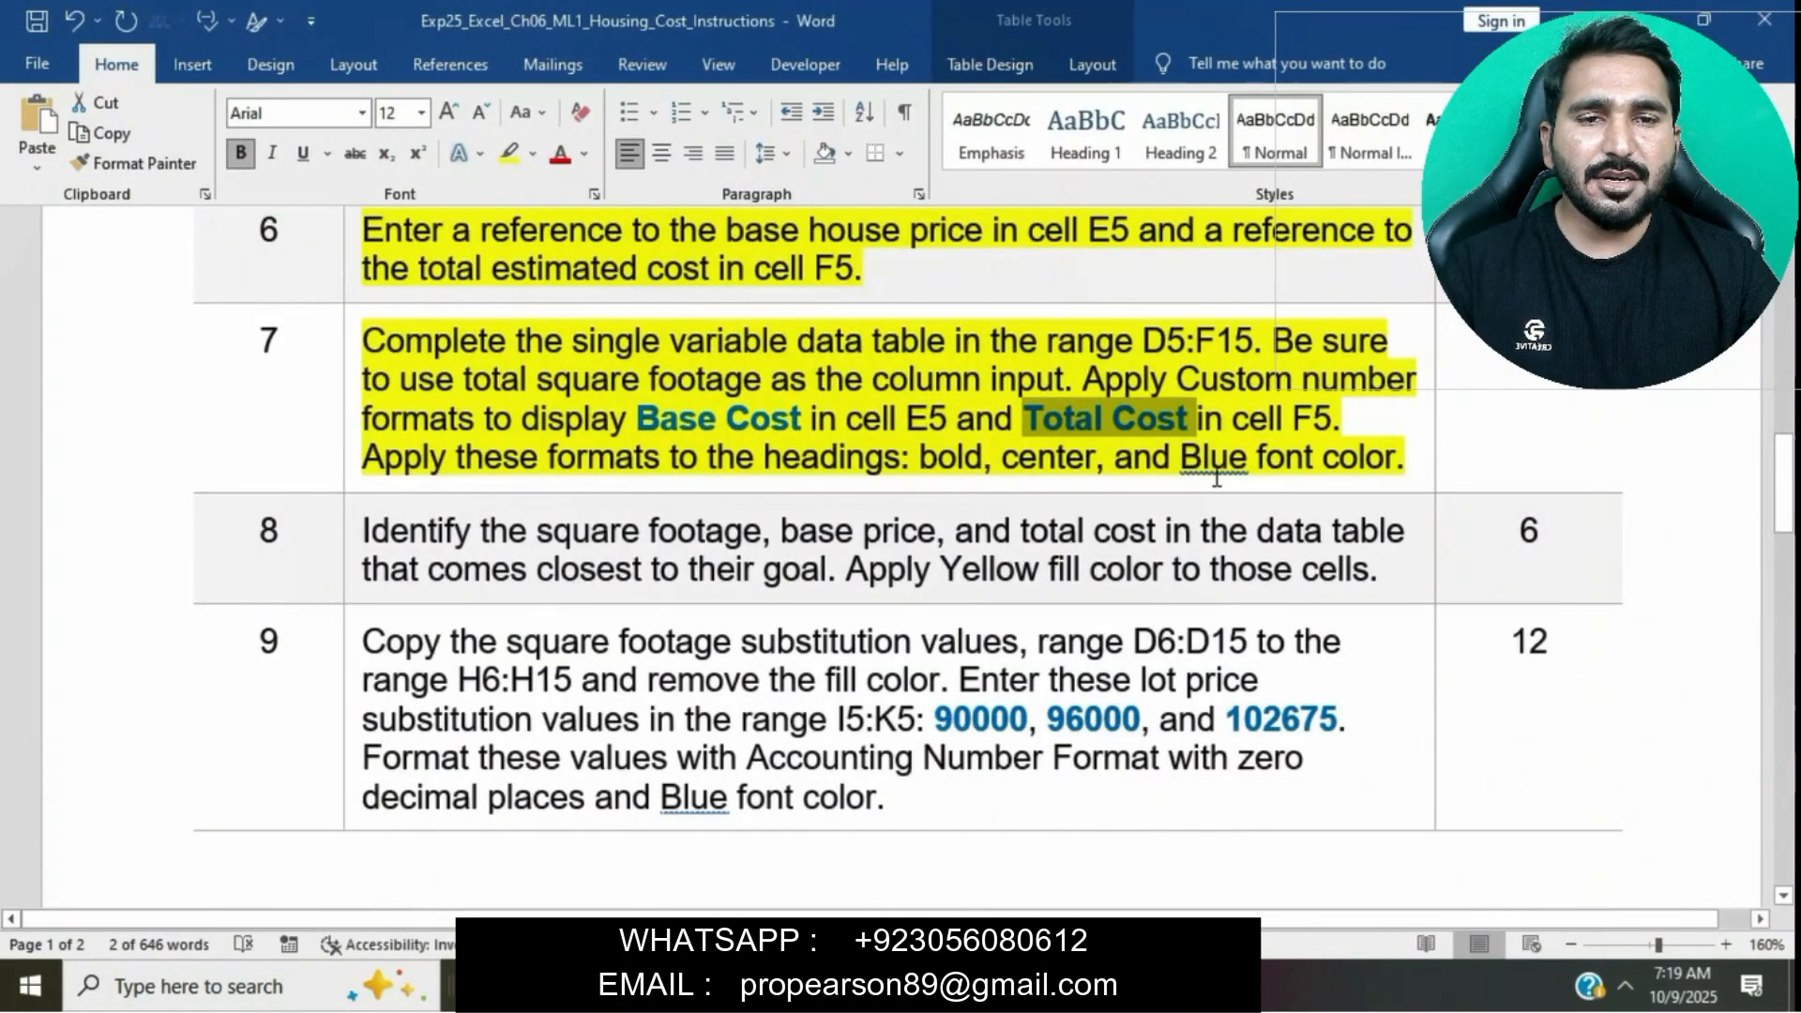
{"action": "left_click", "coordinate": [1017, 986]}
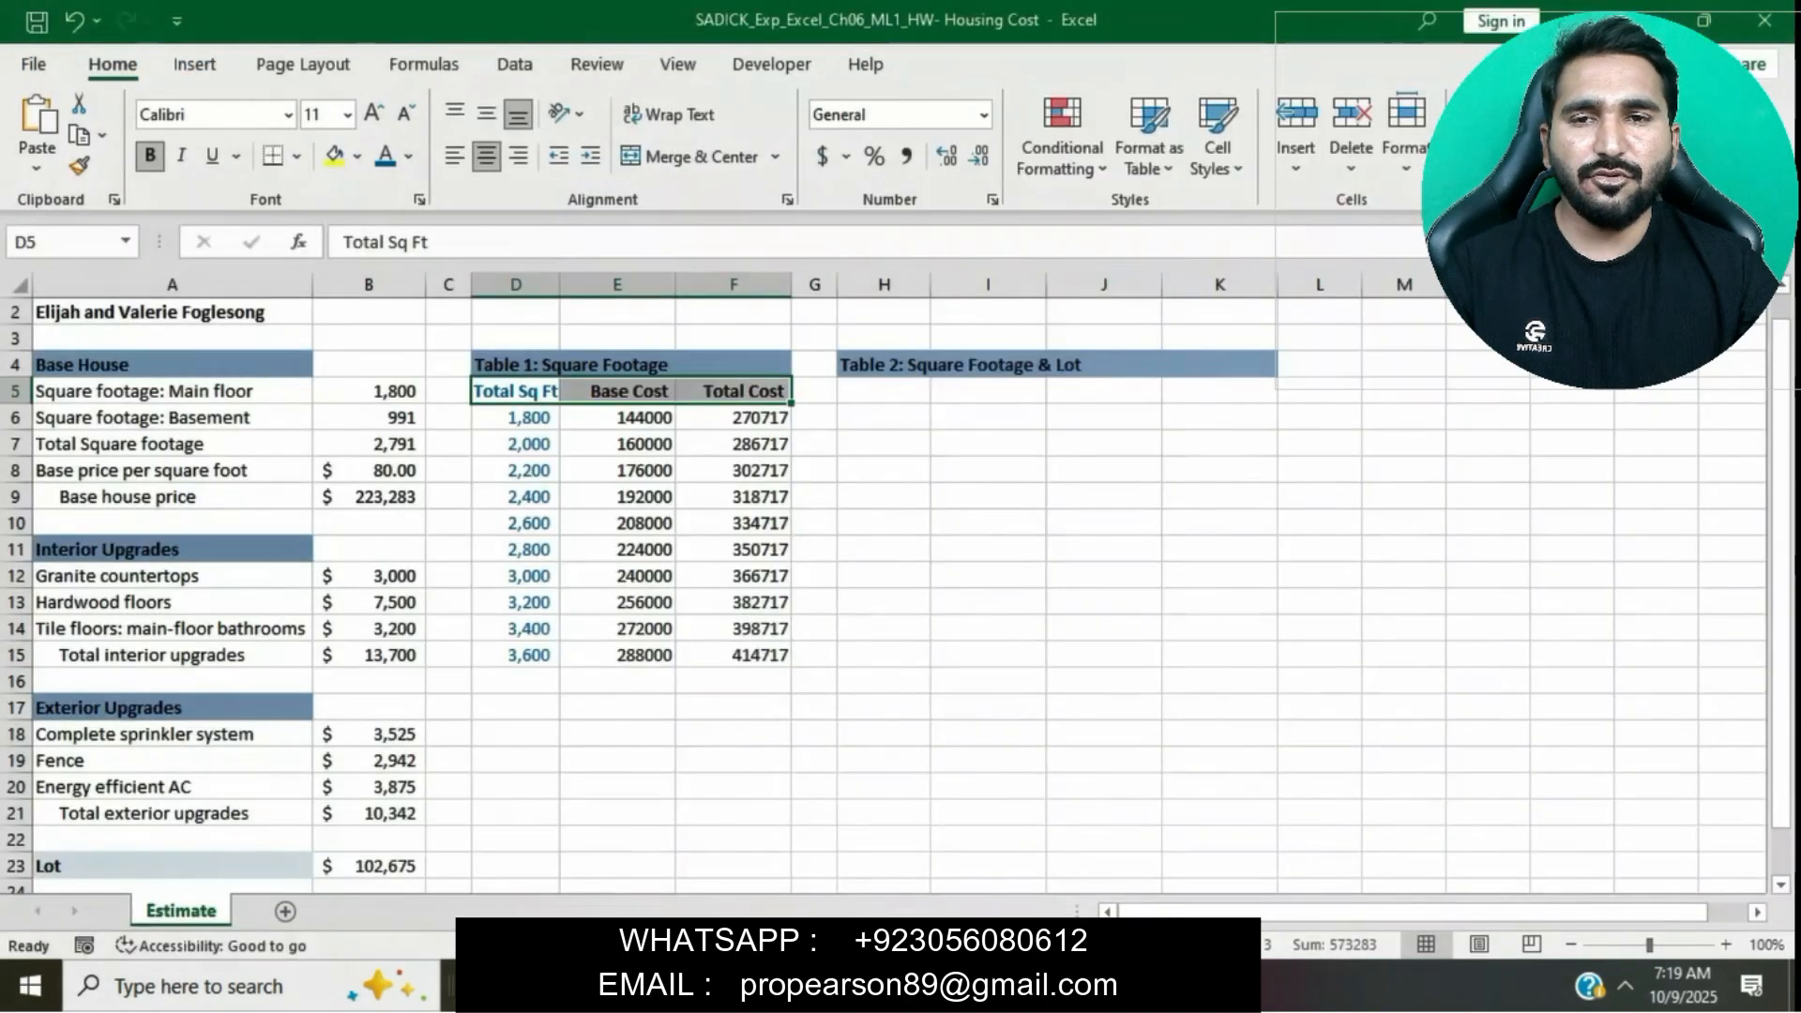
{"action": "left_click", "coordinate": [411, 156]}
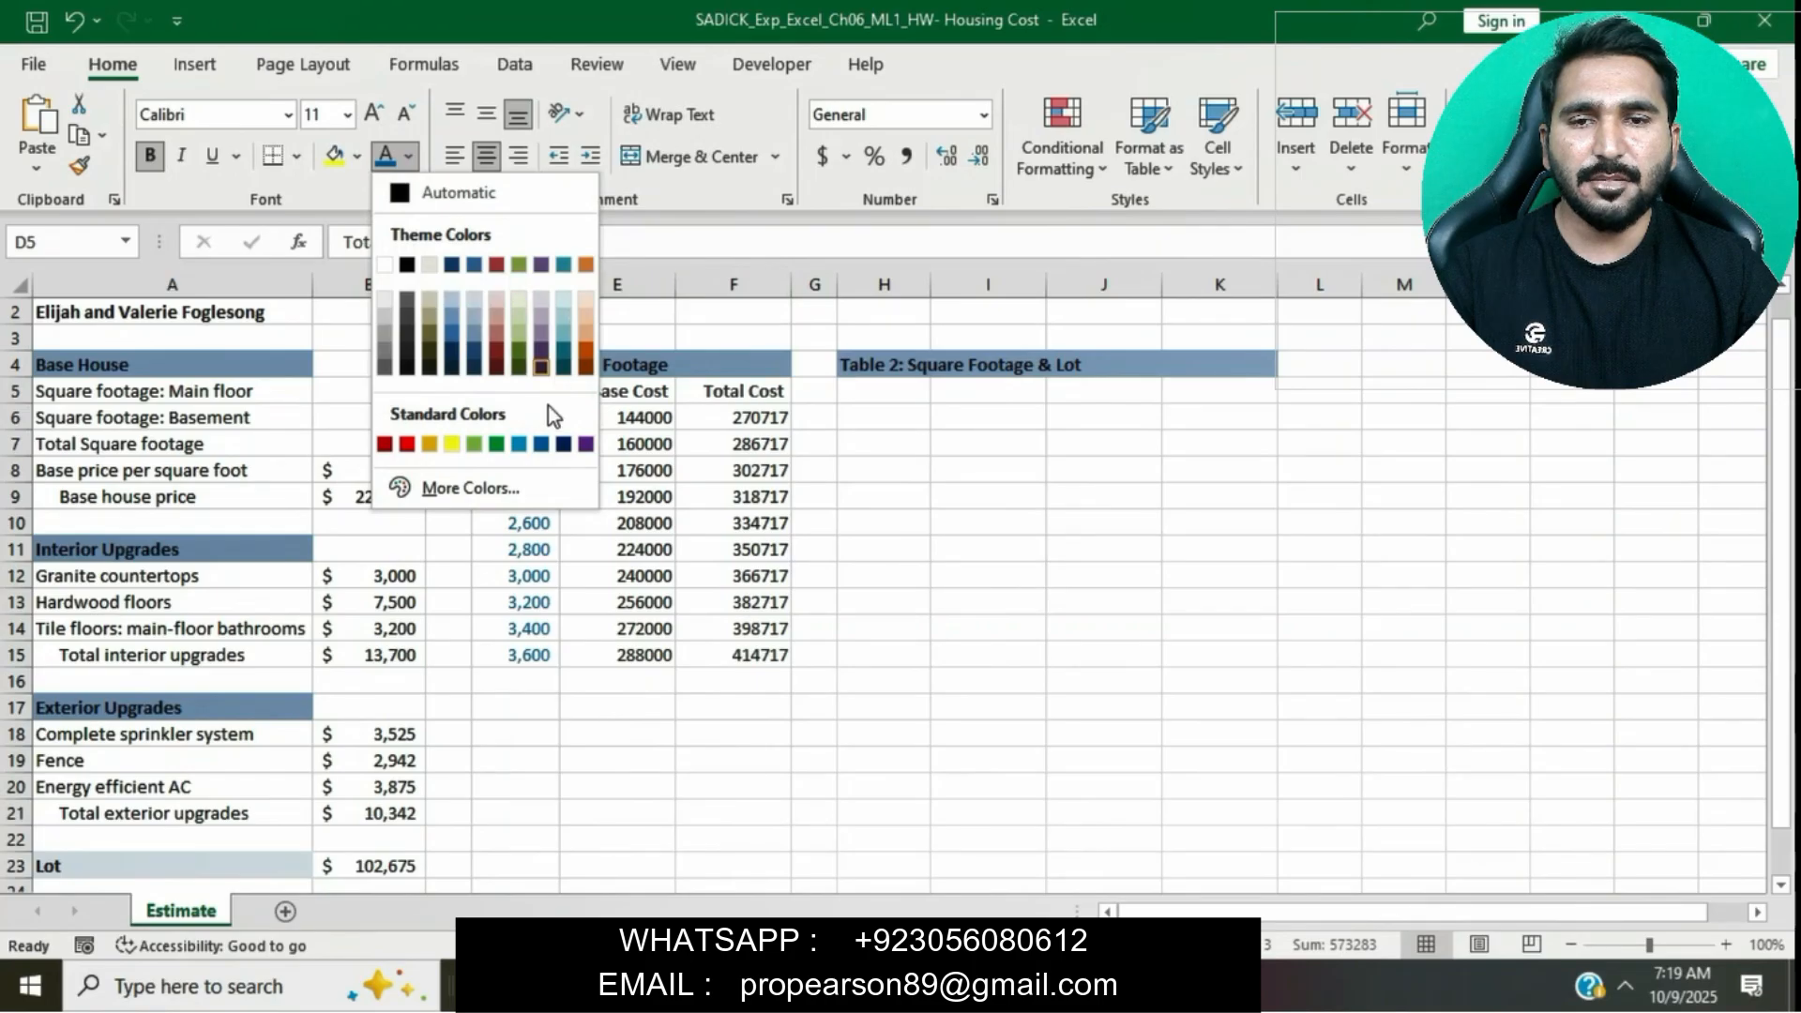
{"action": "left_click", "coordinate": [543, 444]}
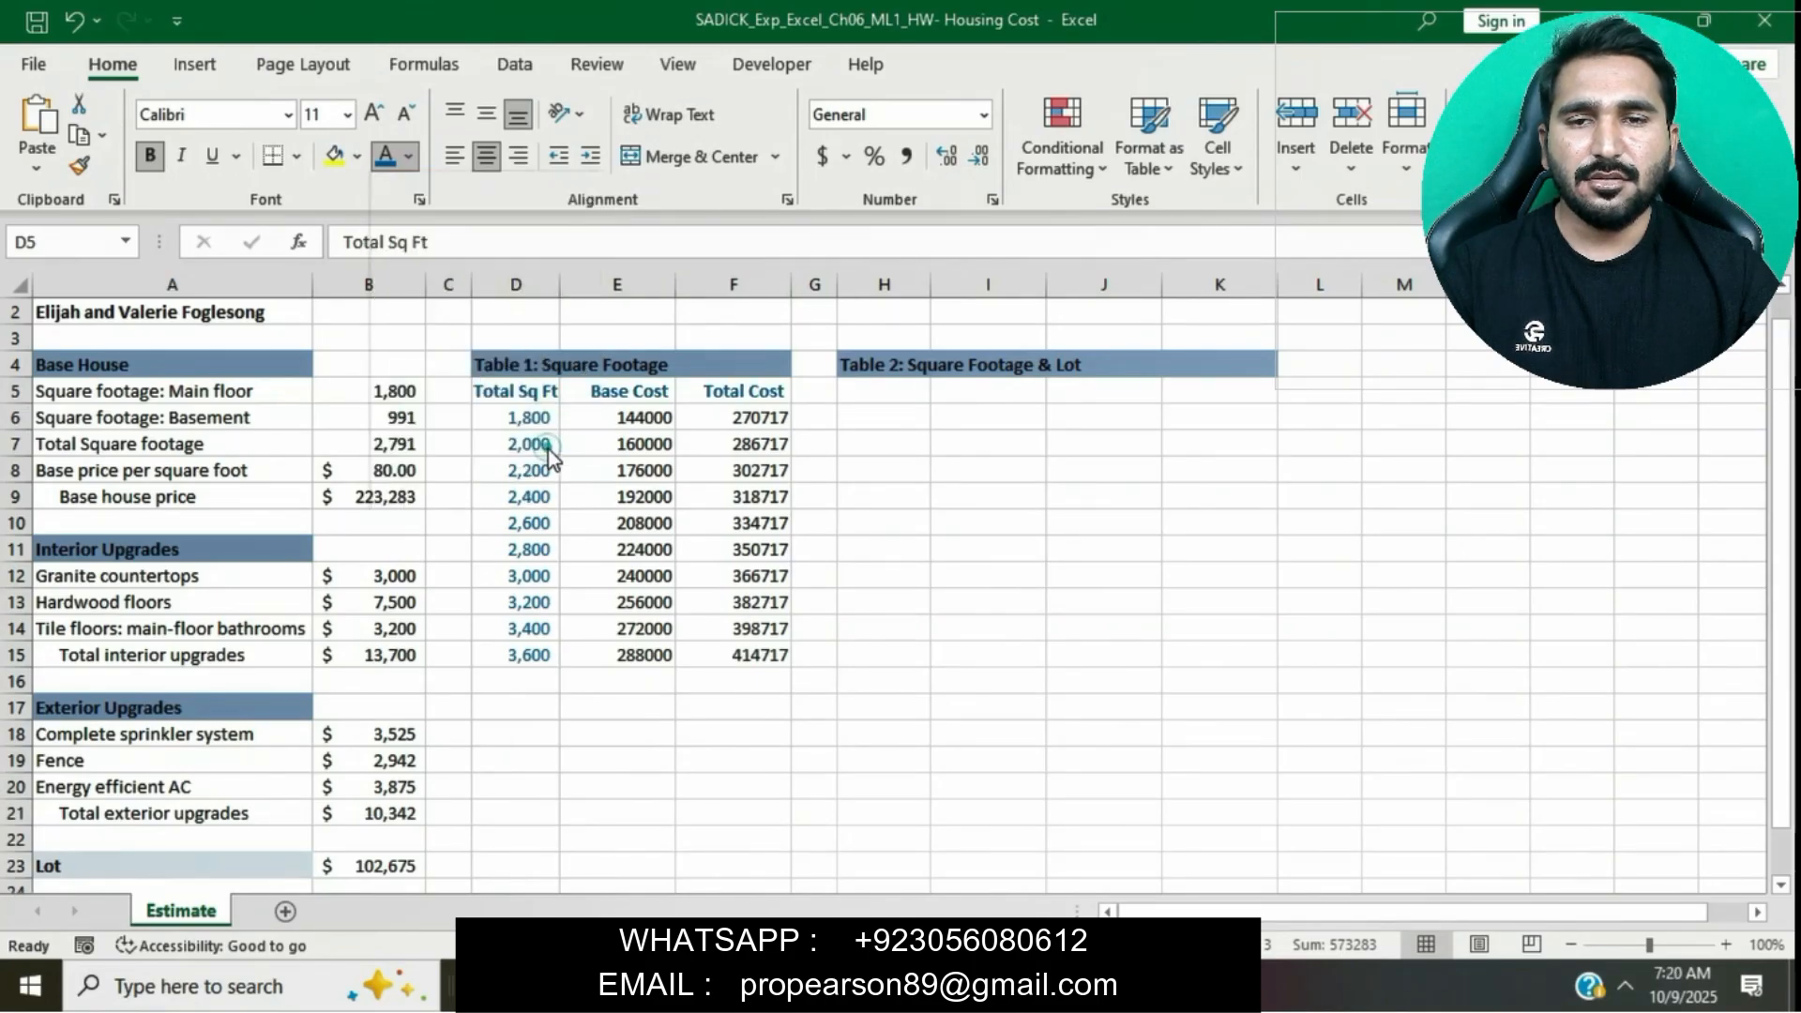
{"action": "left_click", "coordinate": [1141, 767]}
- Highlight the step 8 instruction text yellow in the instructions document
{"action": "key", "text": "alt+Tab"}
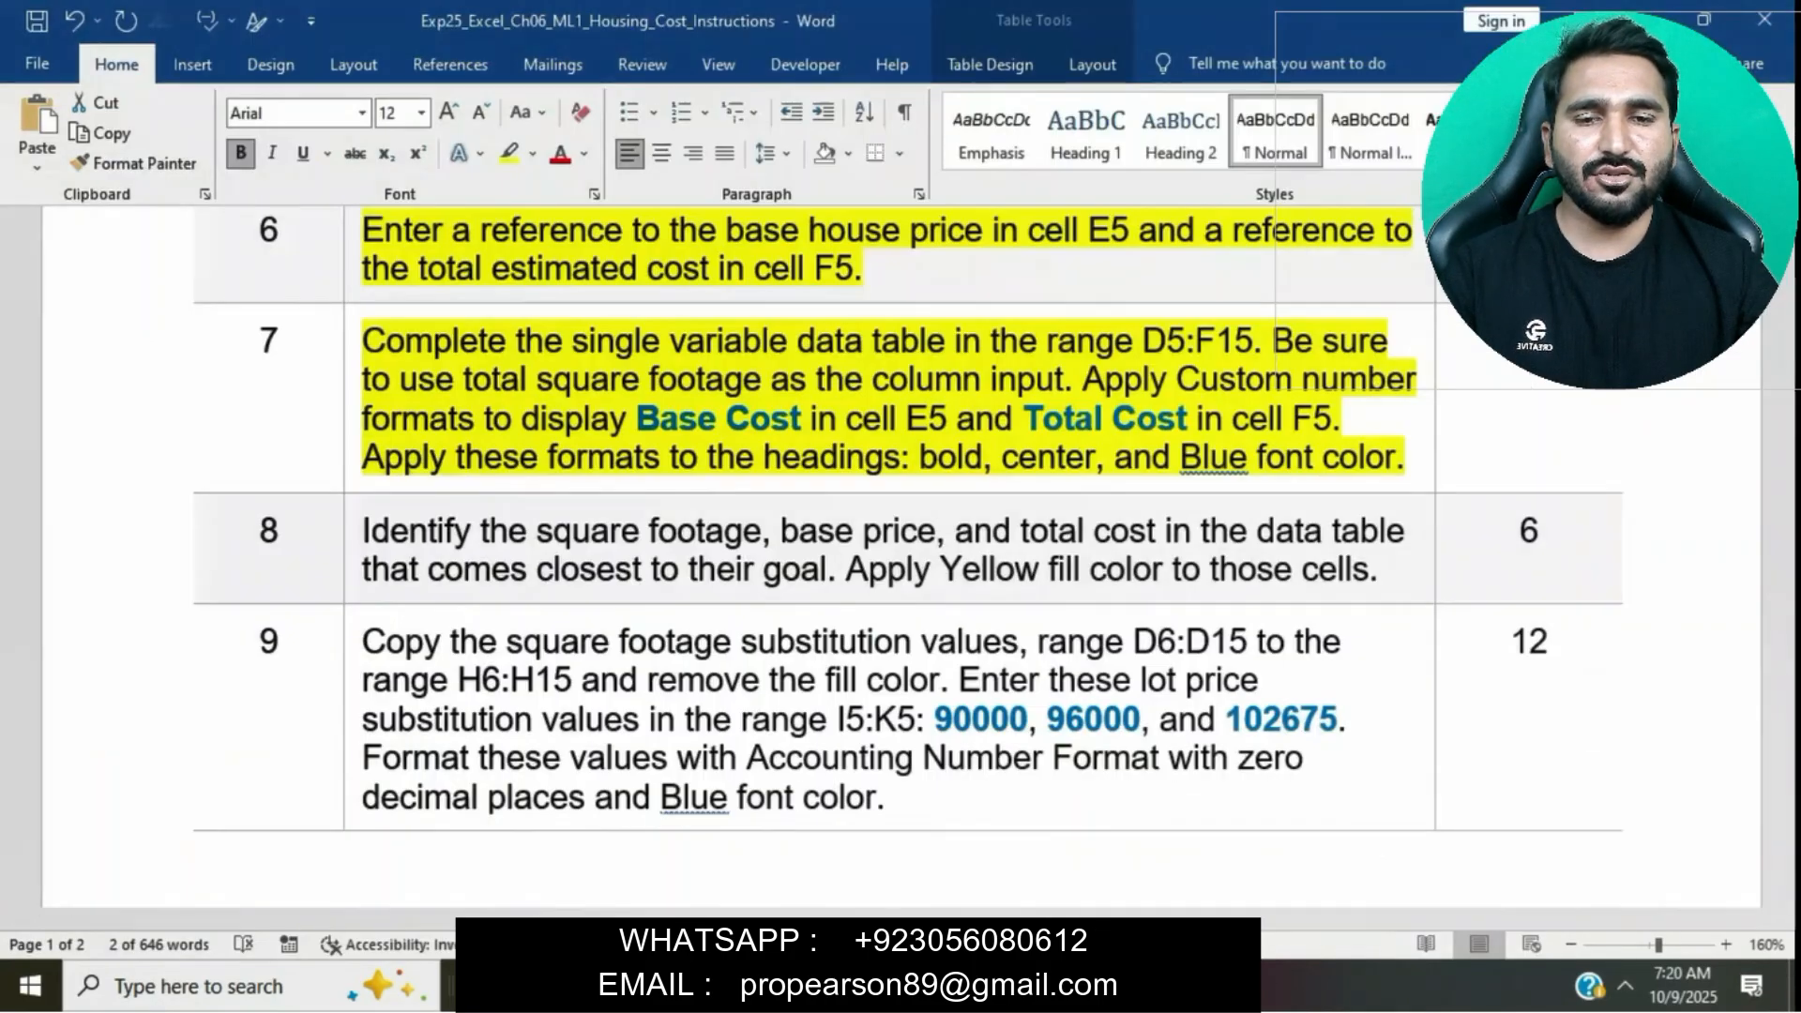
{"action": "left_click", "coordinate": [1287, 458]}
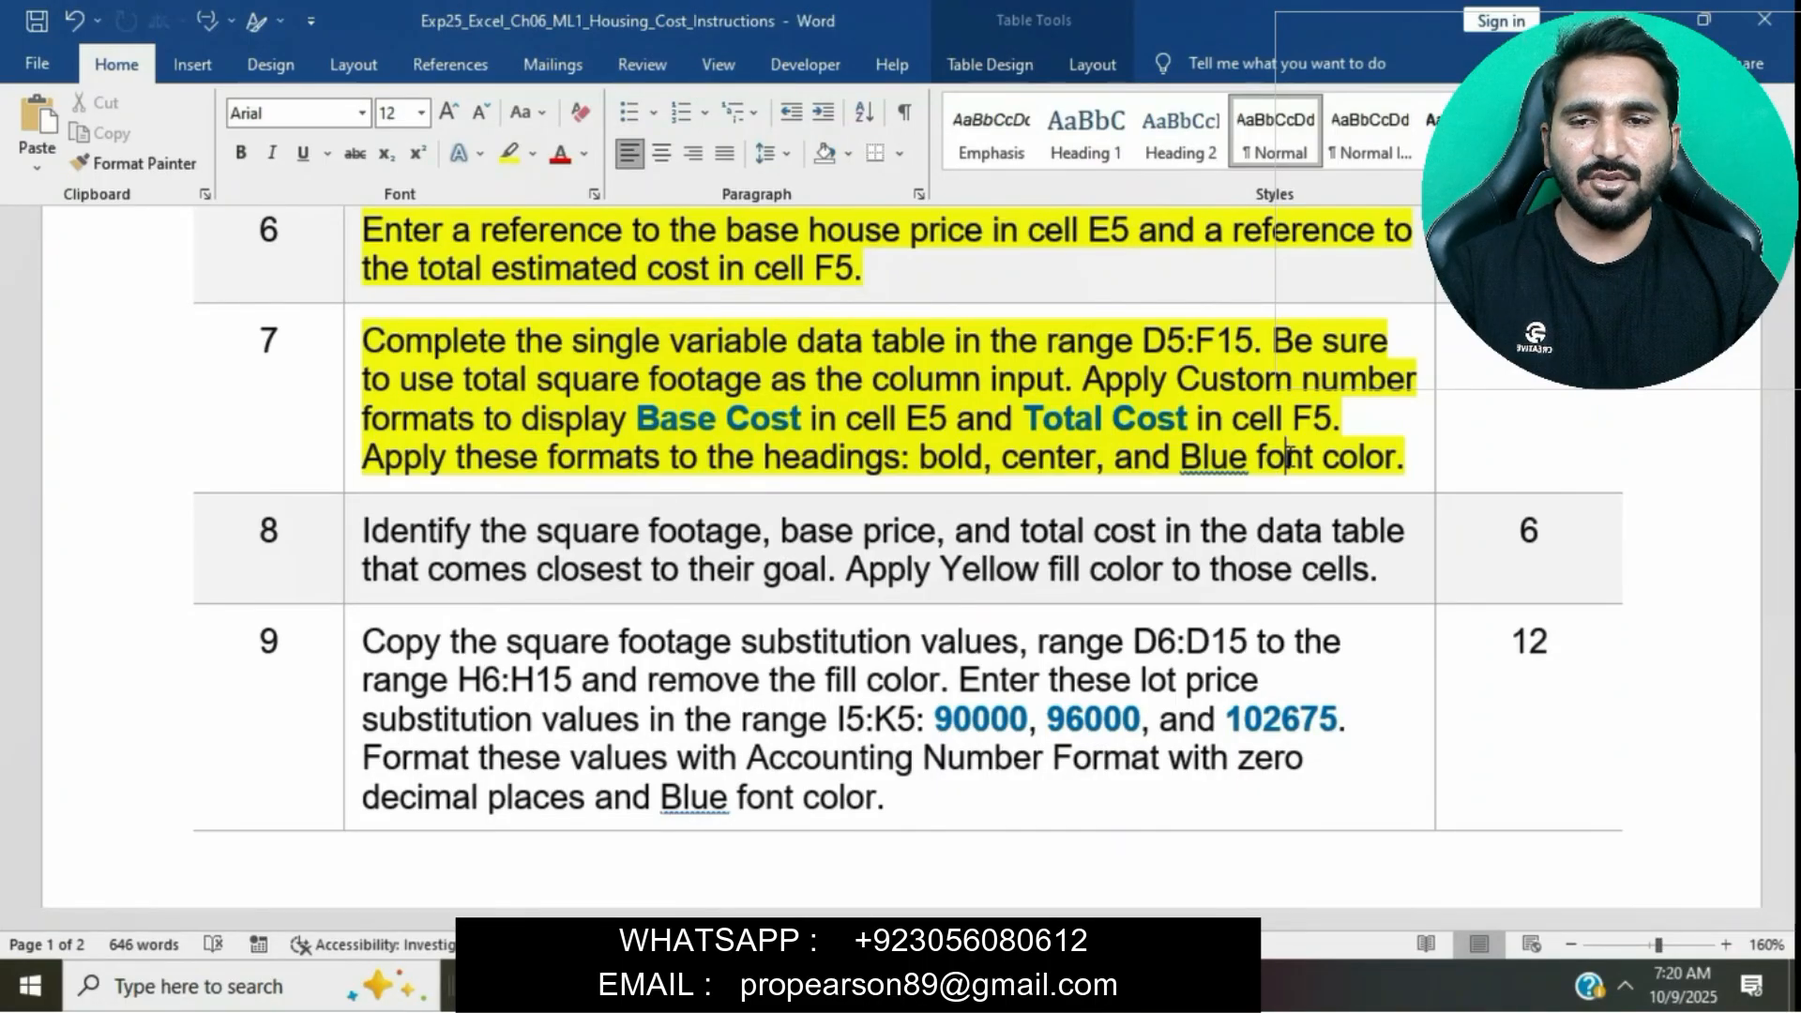
{"action": "scroll", "coordinate": [1290, 456], "scroll_direction": "down", "scroll_amount": 1}
{"action": "scroll", "coordinate": [1289, 457], "scroll_direction": "down", "scroll_amount": 3}
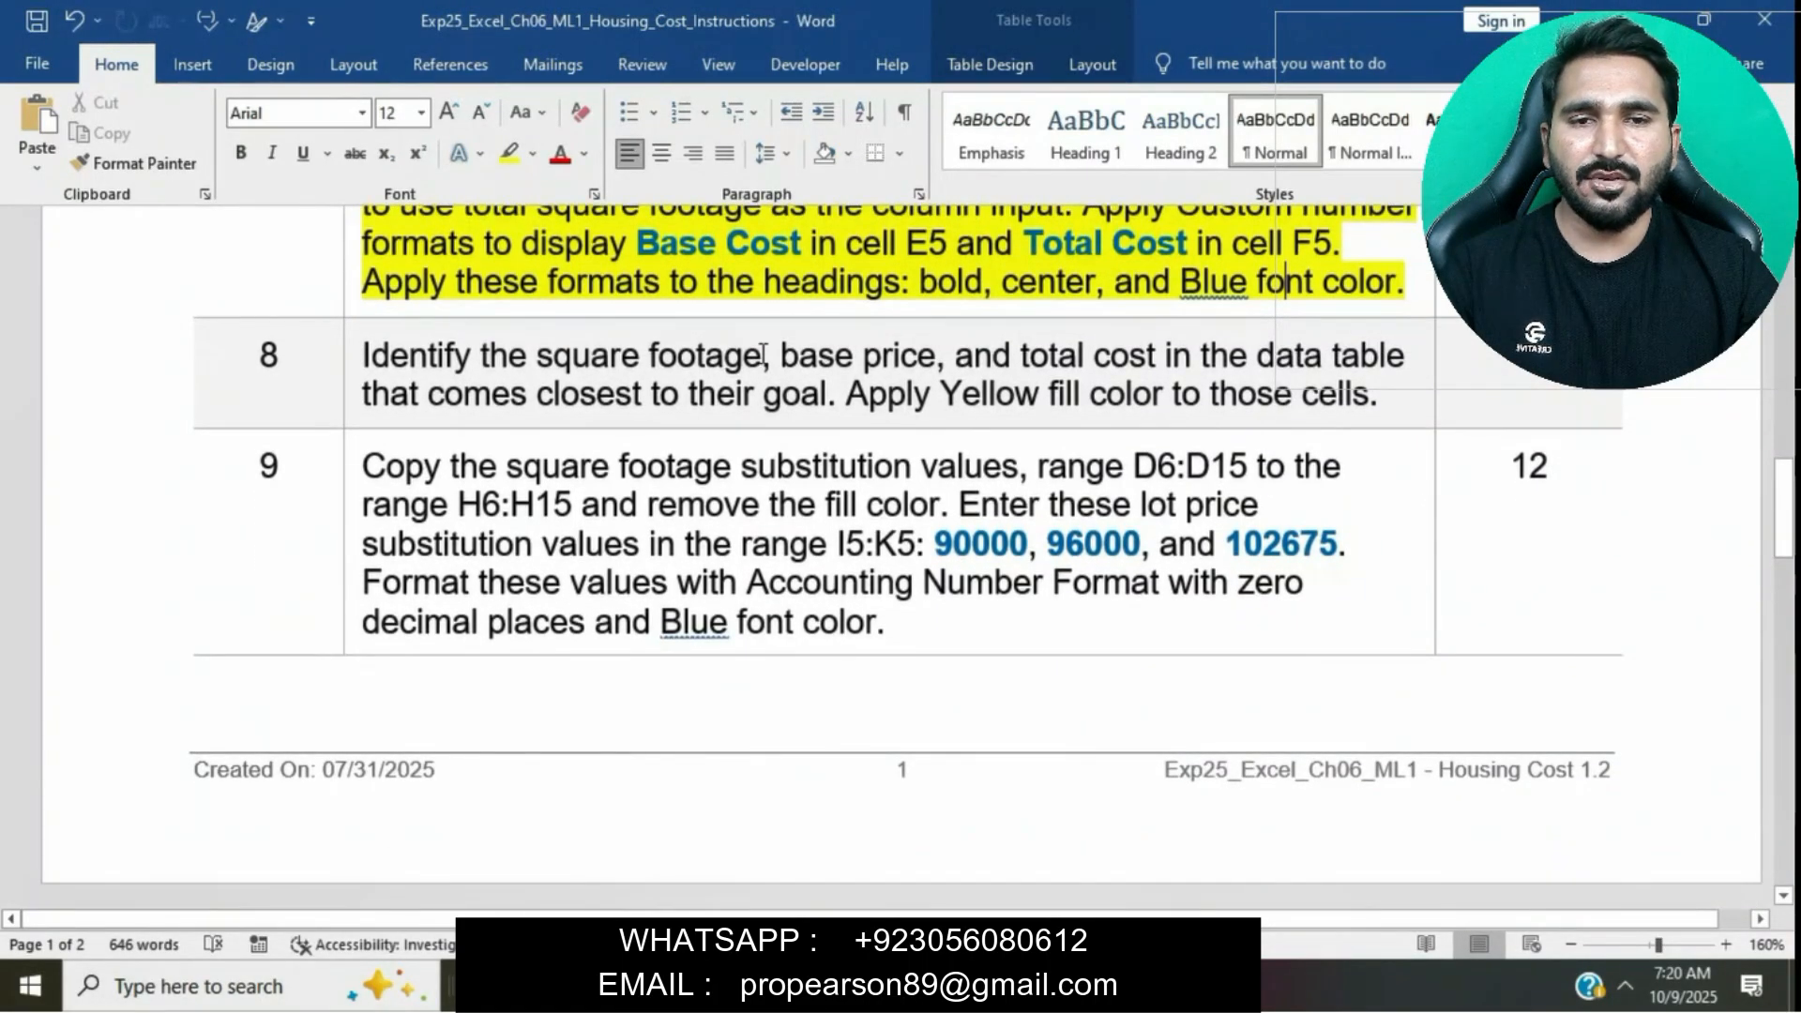
{"action": "left_click", "coordinate": [355, 359]}
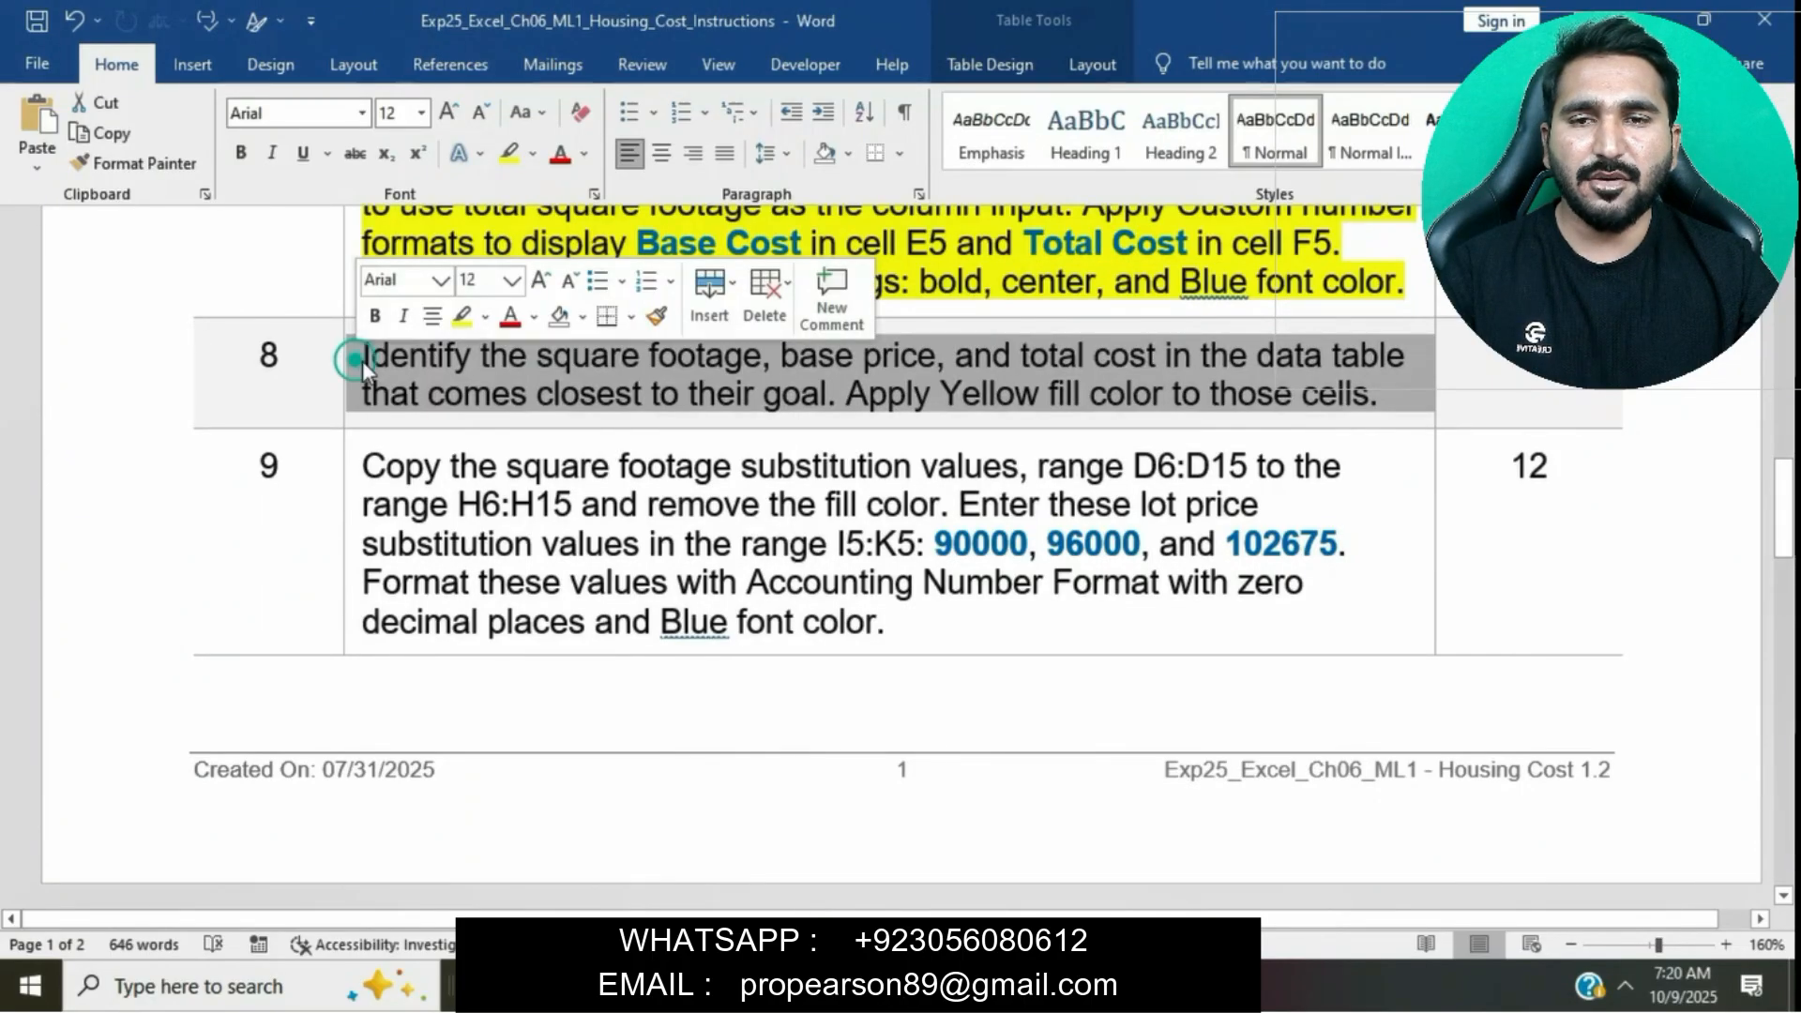
{"action": "left_click", "coordinate": [462, 316]}
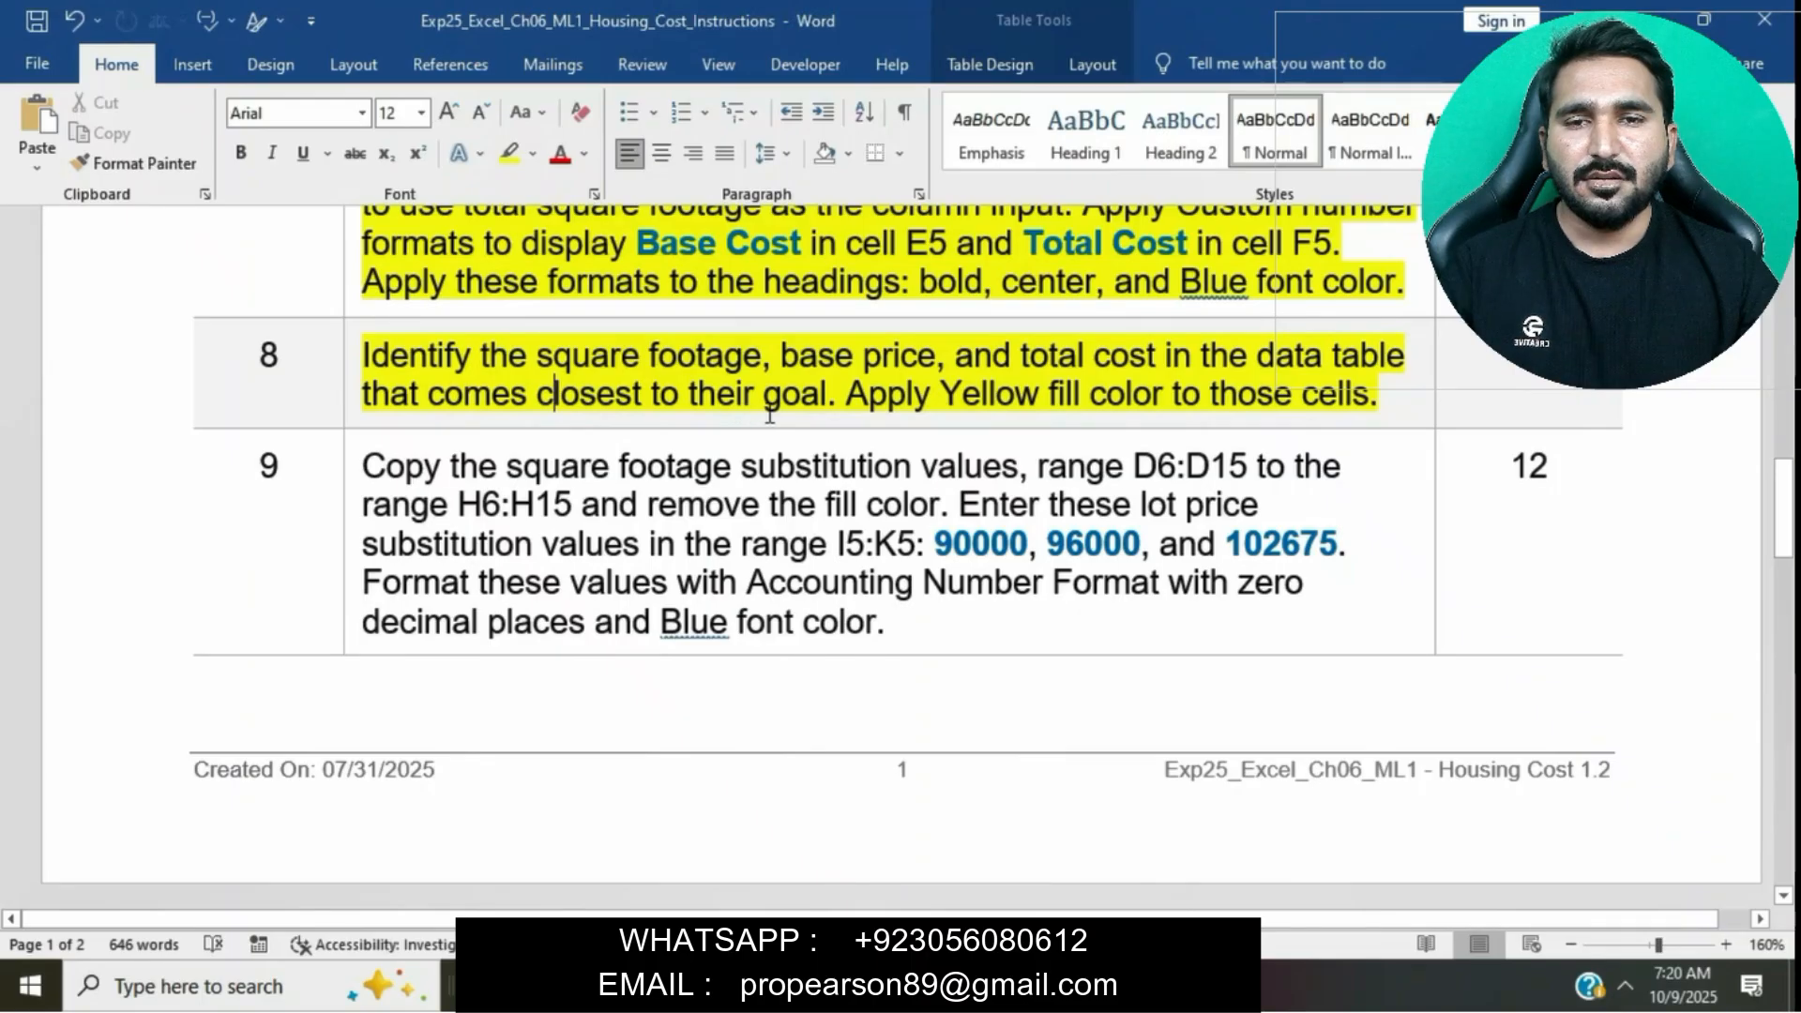
- Apply Yellow fill color to D11:F11, the square footage, base cost and total cost row closest to the goal
{"action": "left_click", "coordinate": [1140, 985]}
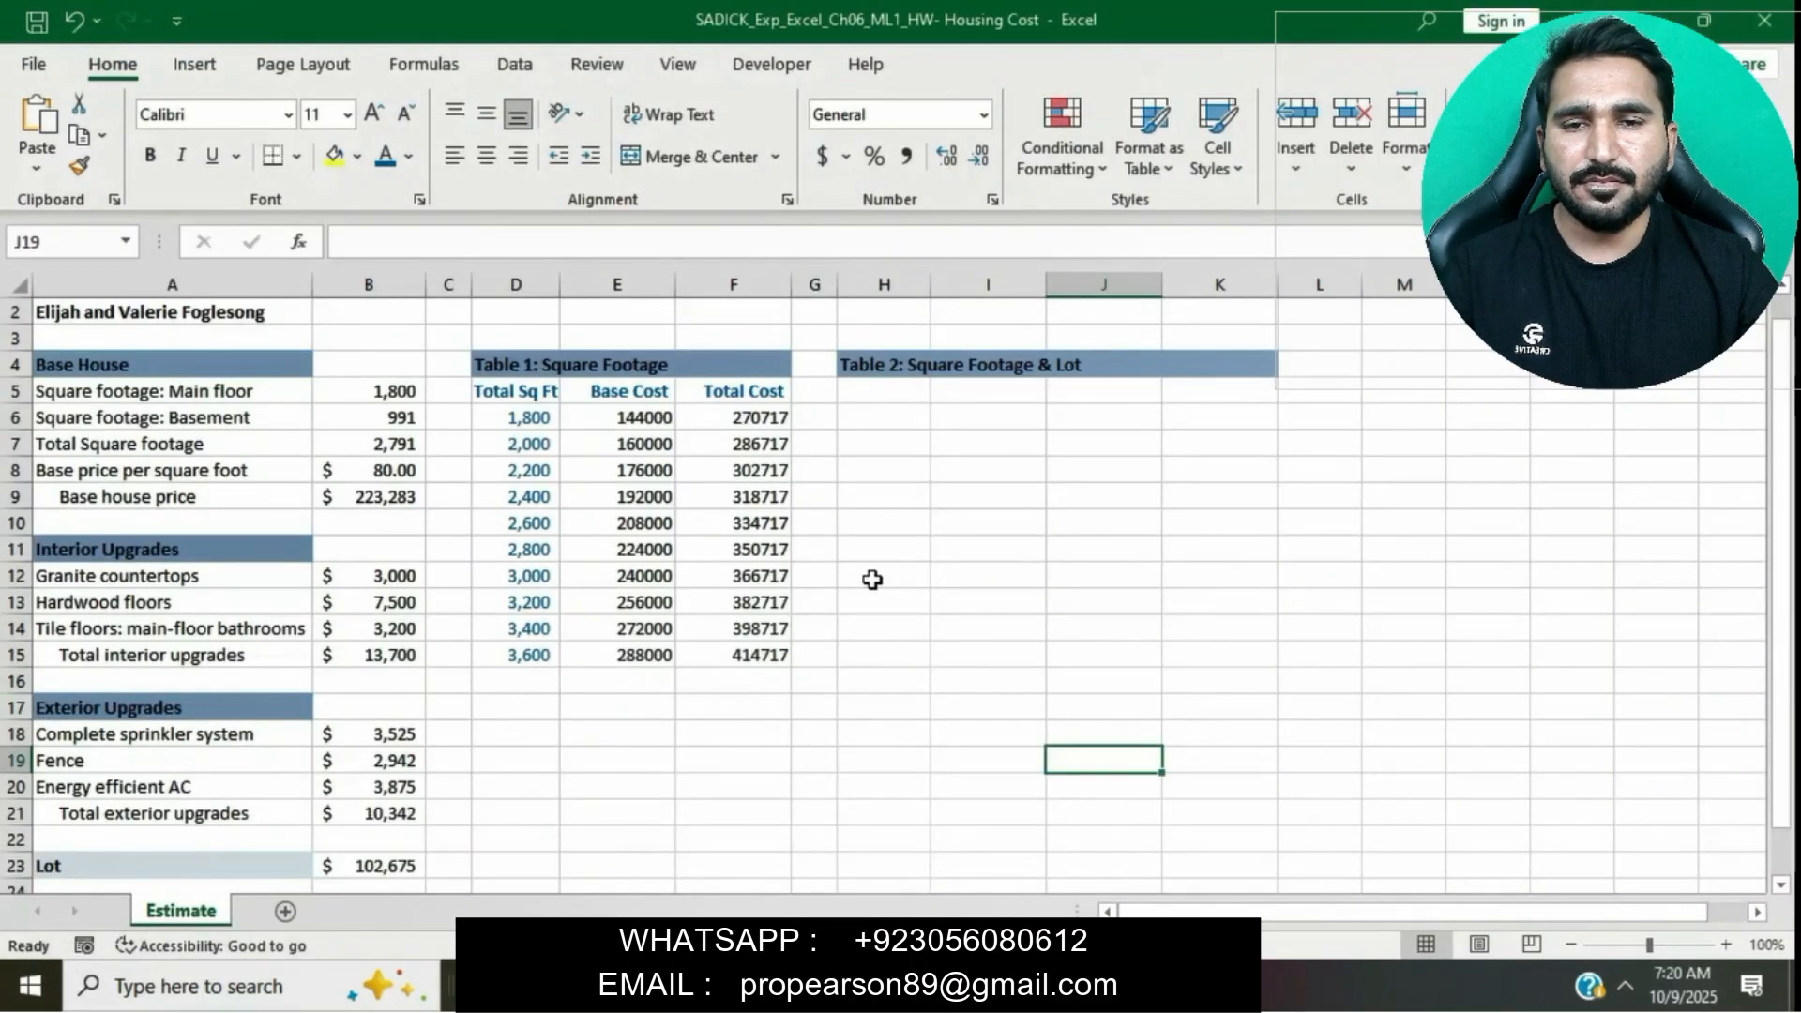
{"action": "left_click_drag", "start_coordinate": [507, 548], "coordinate": [755, 561]}
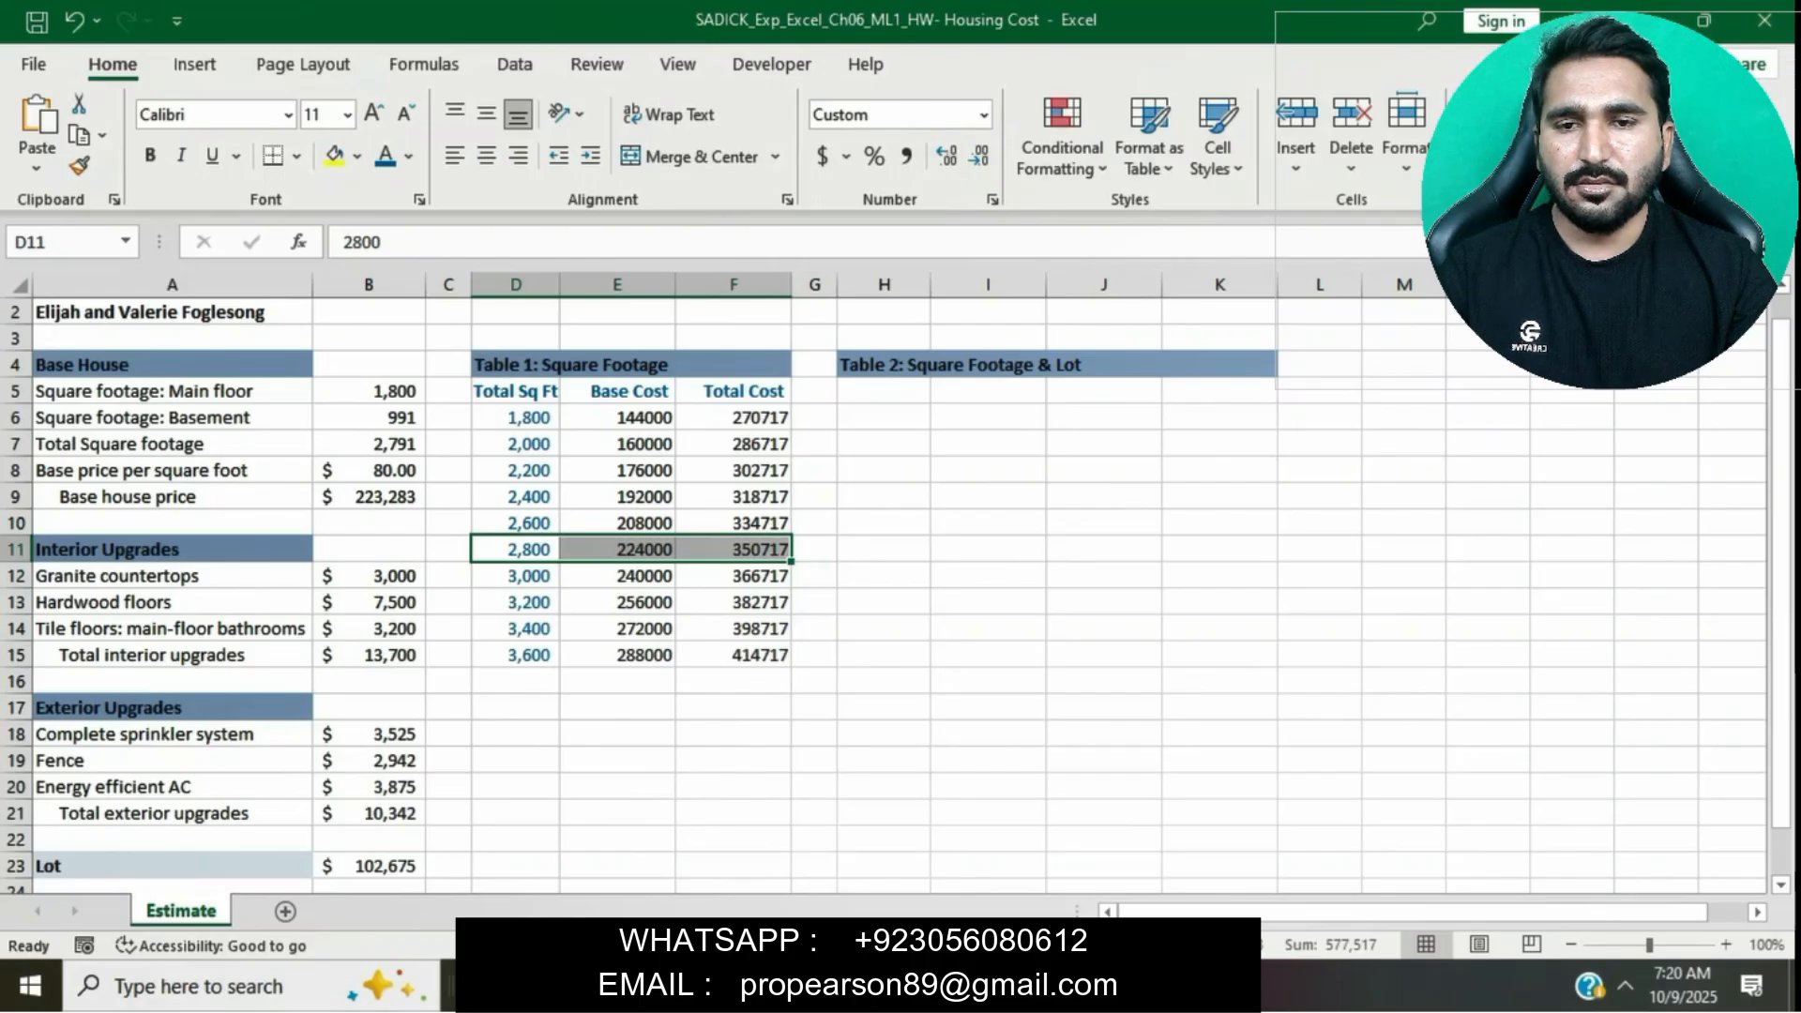
{"action": "key", "text": "alt+Tab"}
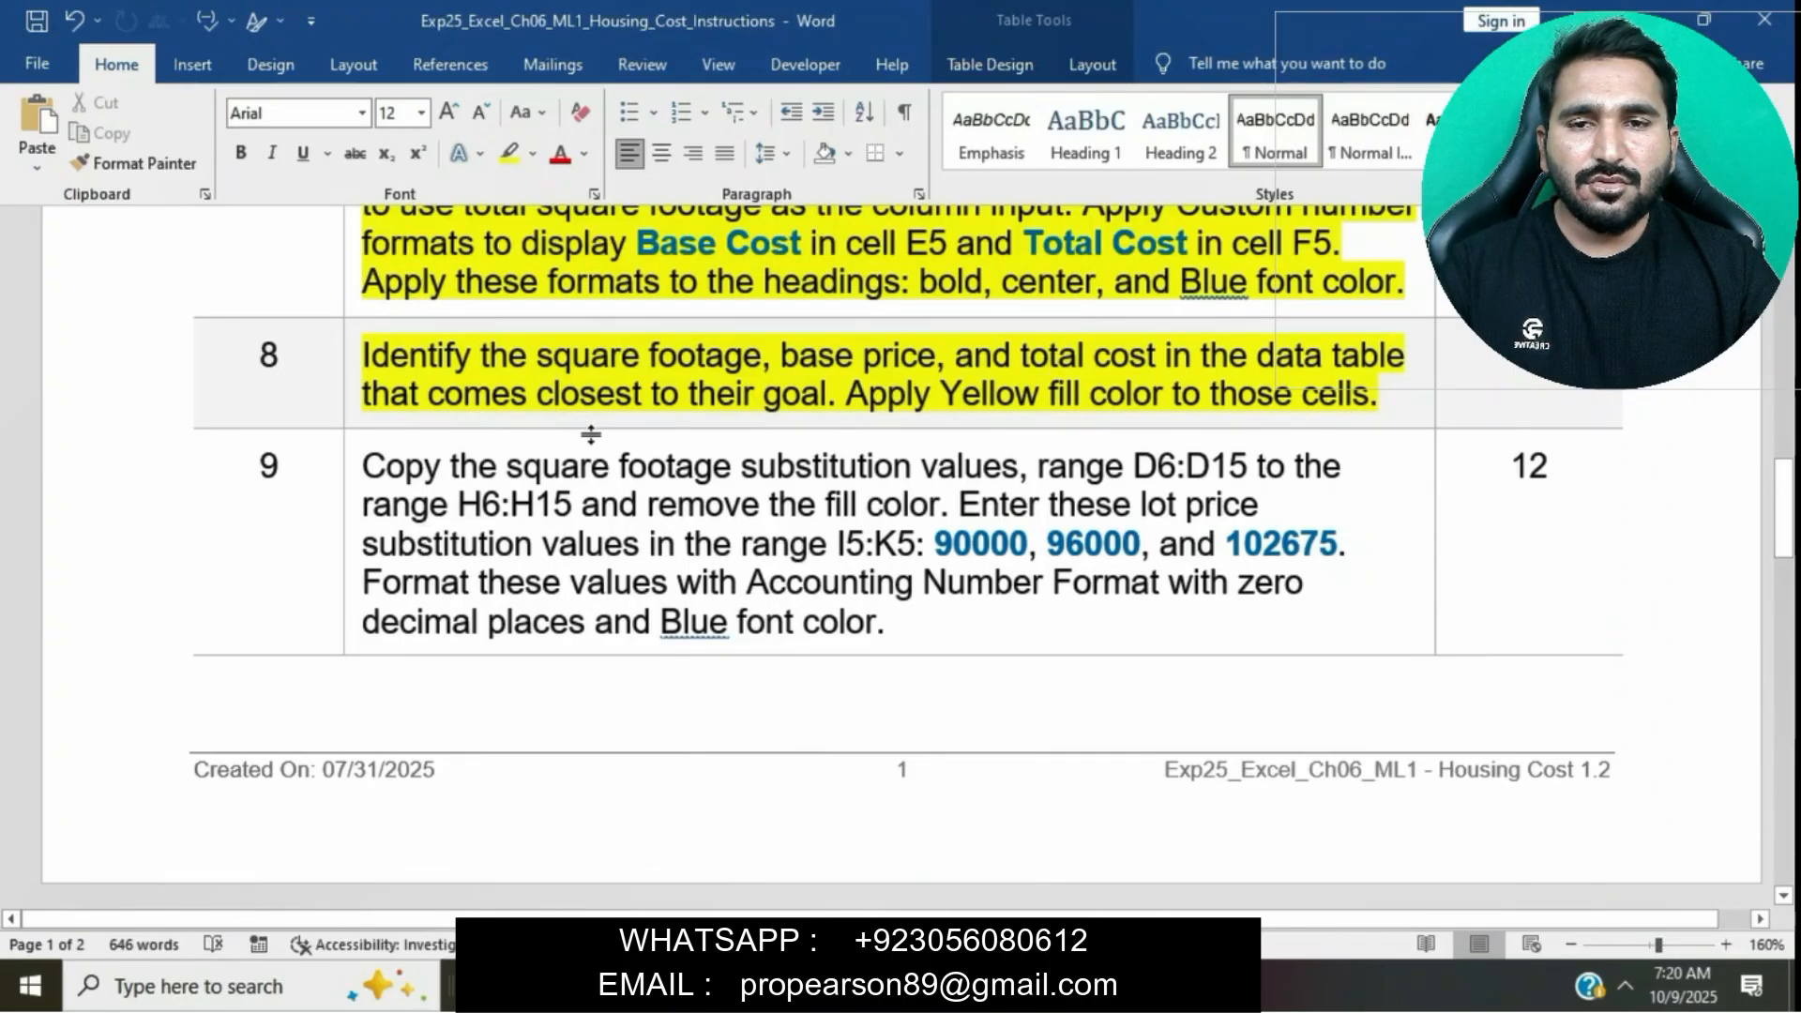
{"action": "key", "text": "alt+Tab"}
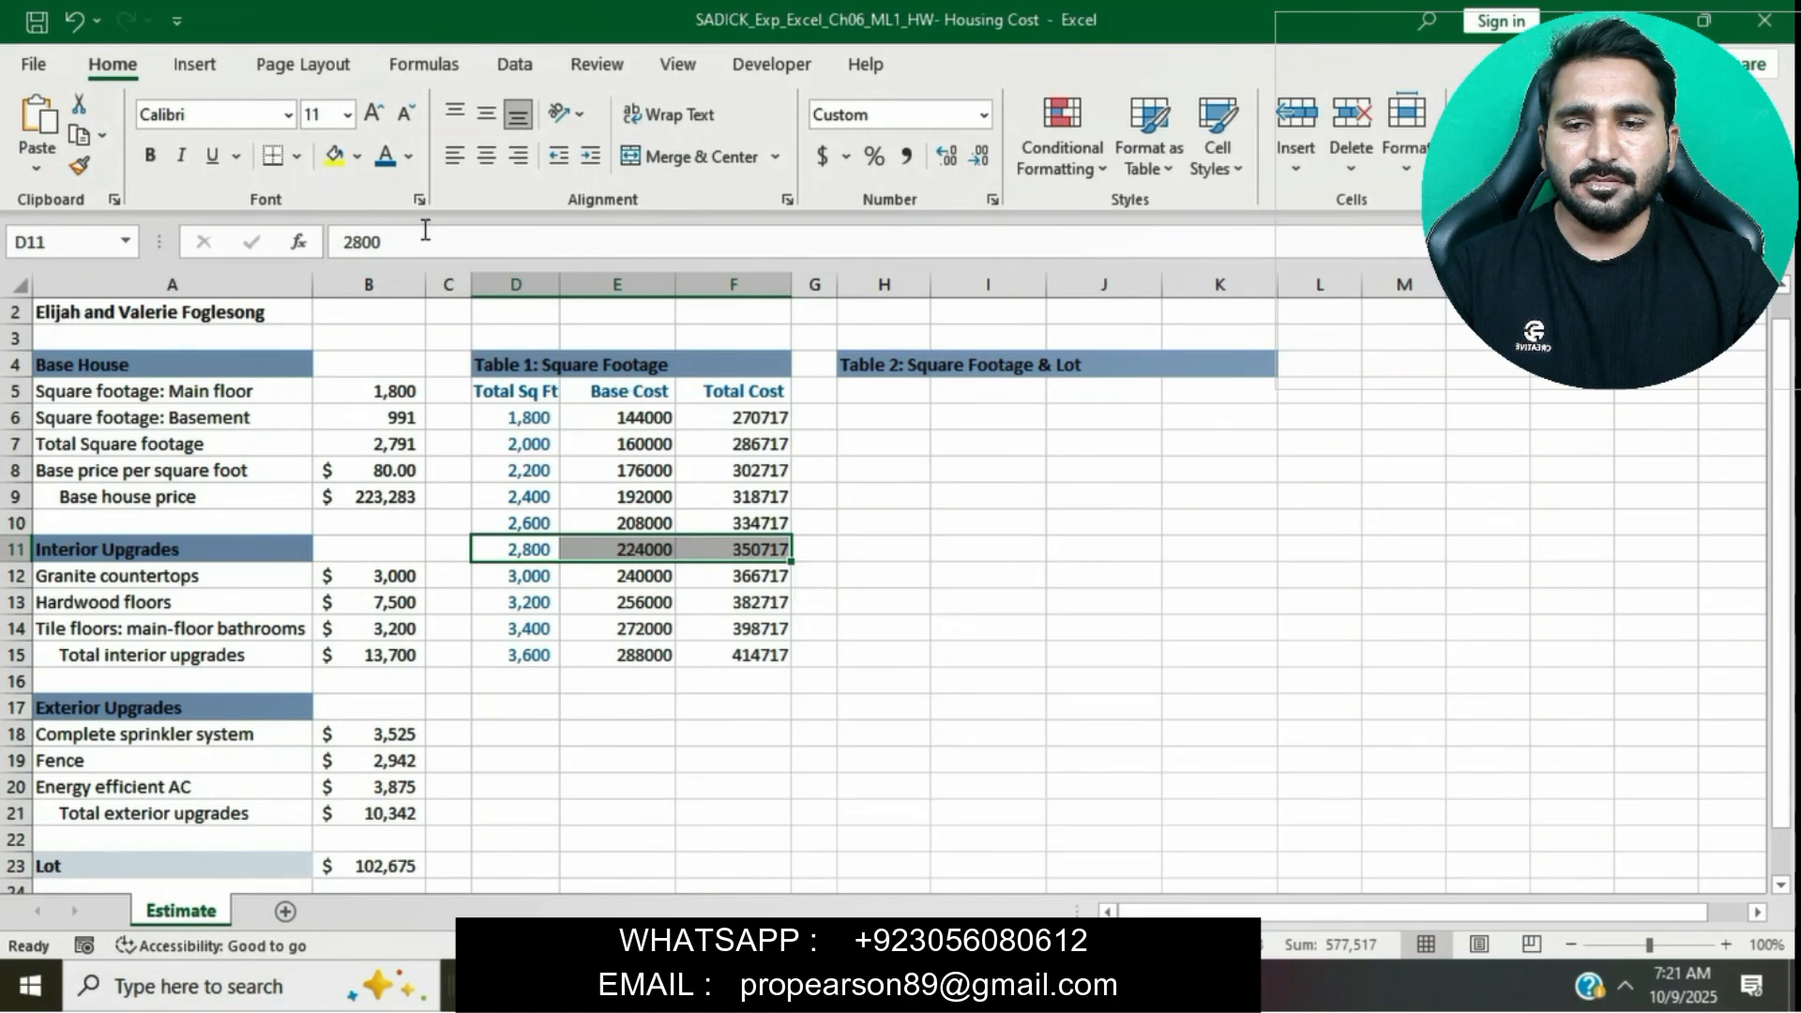
{"action": "left_click", "coordinate": [359, 157]}
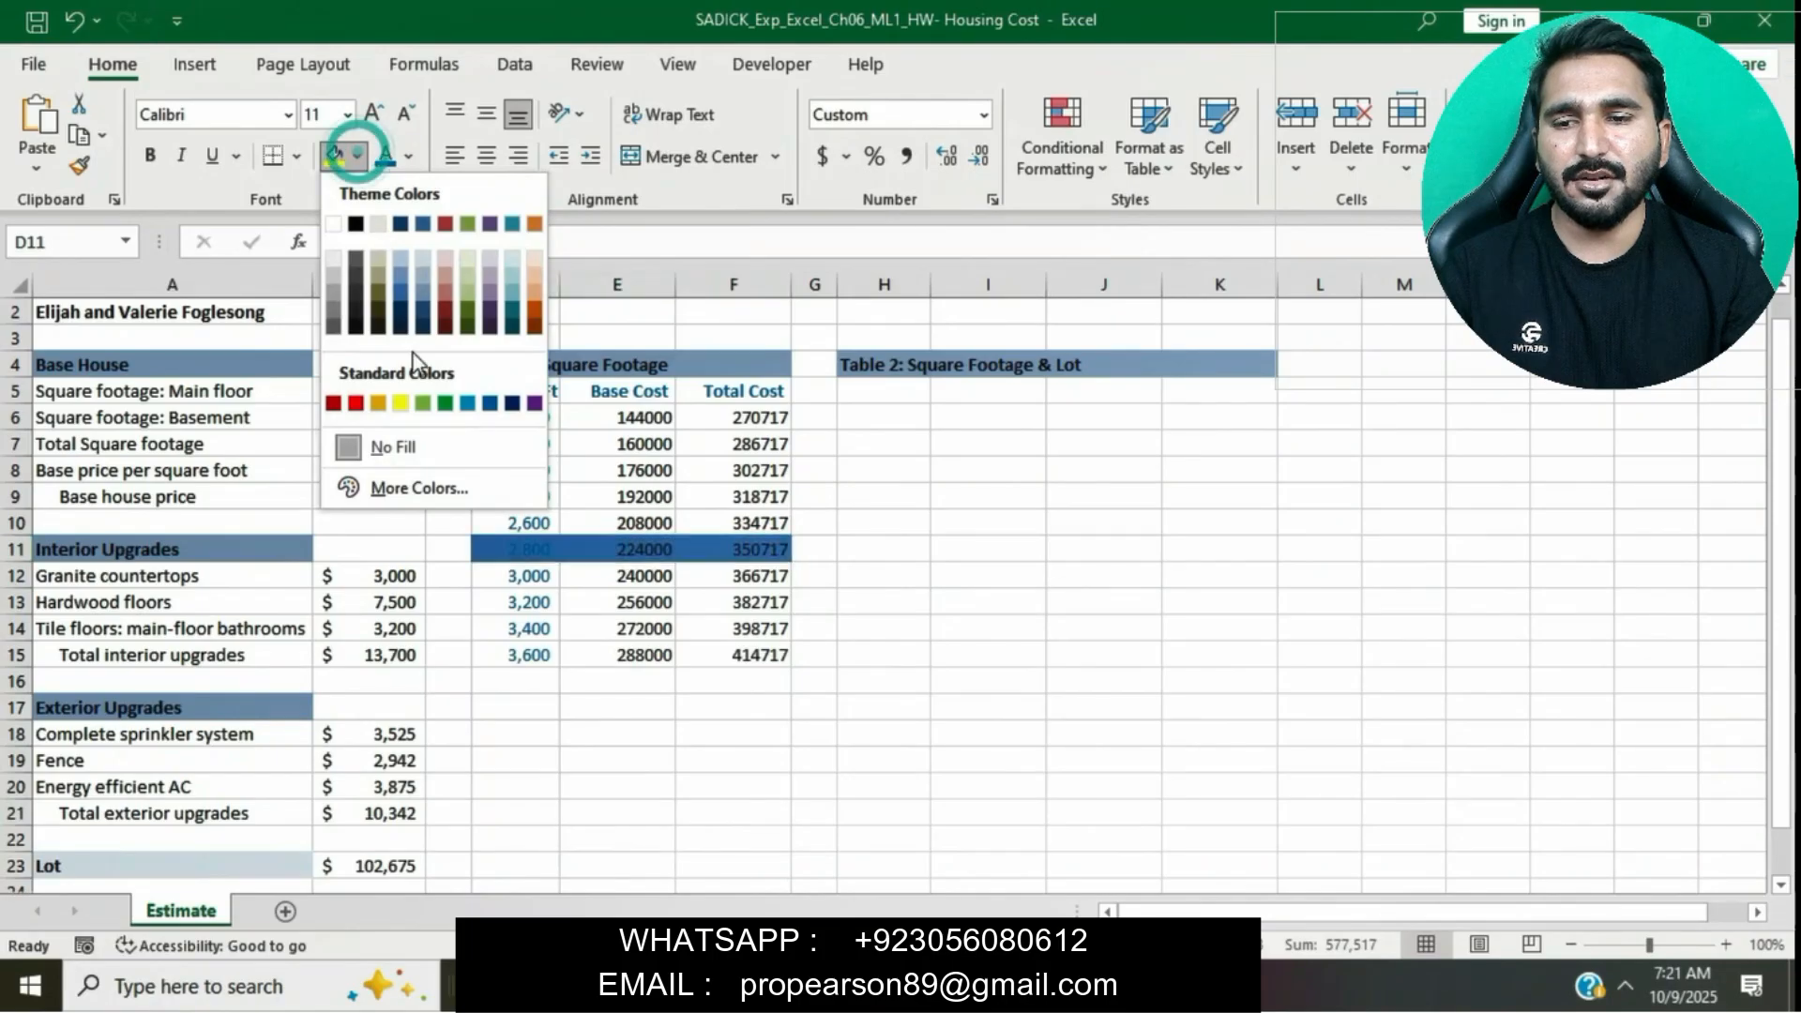
{"action": "left_click", "coordinate": [401, 402]}
{"action": "left_click", "coordinate": [1112, 803]}
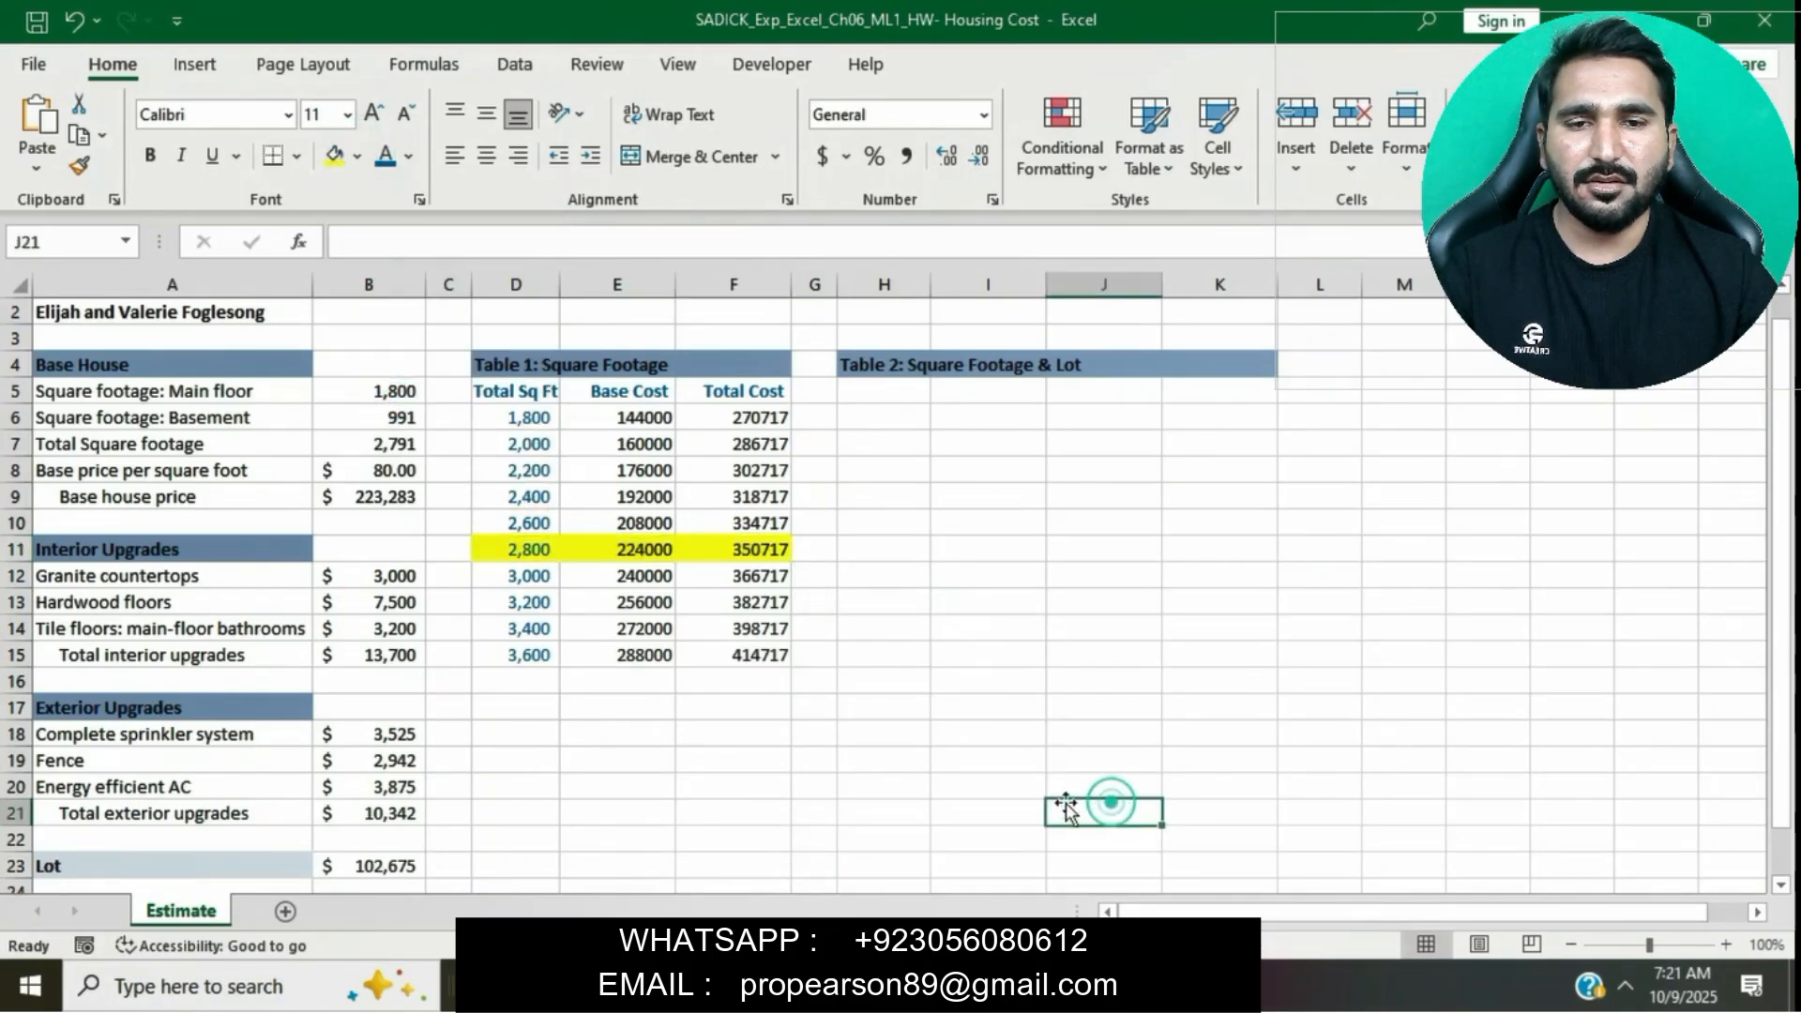
- Review the remaining instructions in the instructions document
{"action": "key", "text": "alt+Tab"}
{"action": "left_click", "coordinate": [955, 600]}
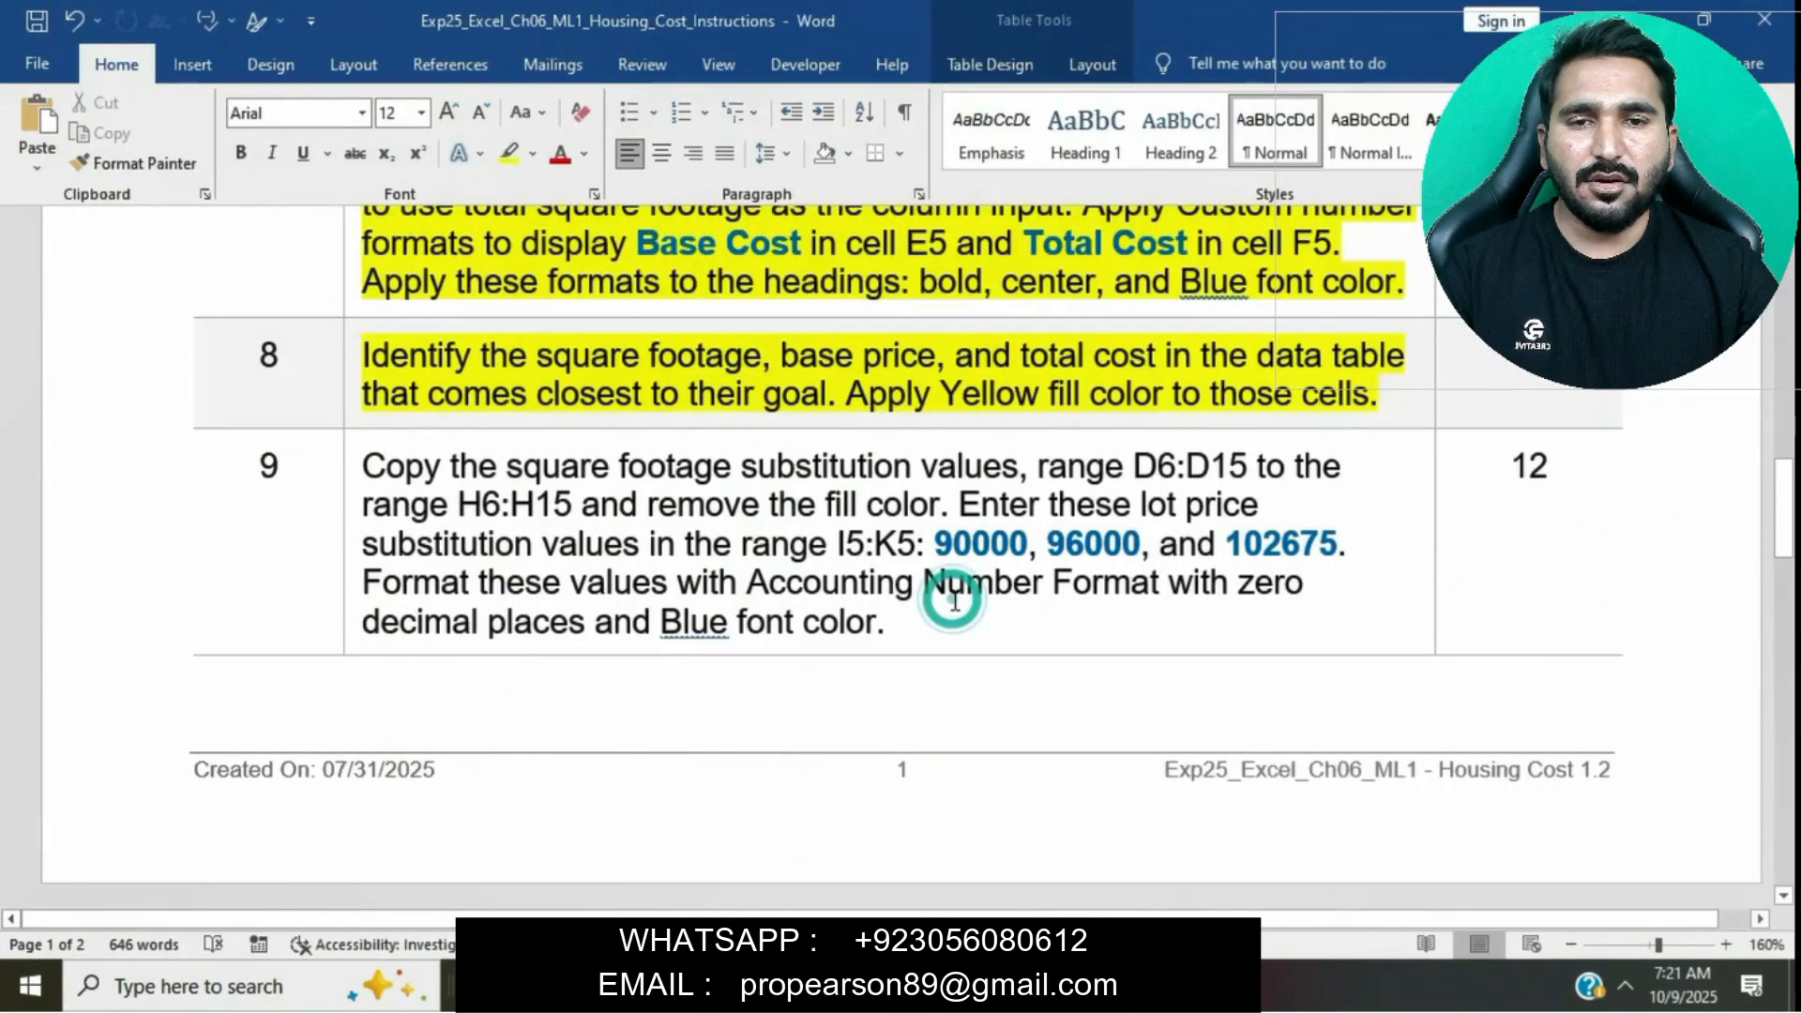
{"action": "scroll", "coordinate": [955, 600], "scroll_direction": "down", "scroll_amount": 10}
{"action": "scroll", "coordinate": [955, 600], "scroll_direction": "down", "scroll_amount": 5}
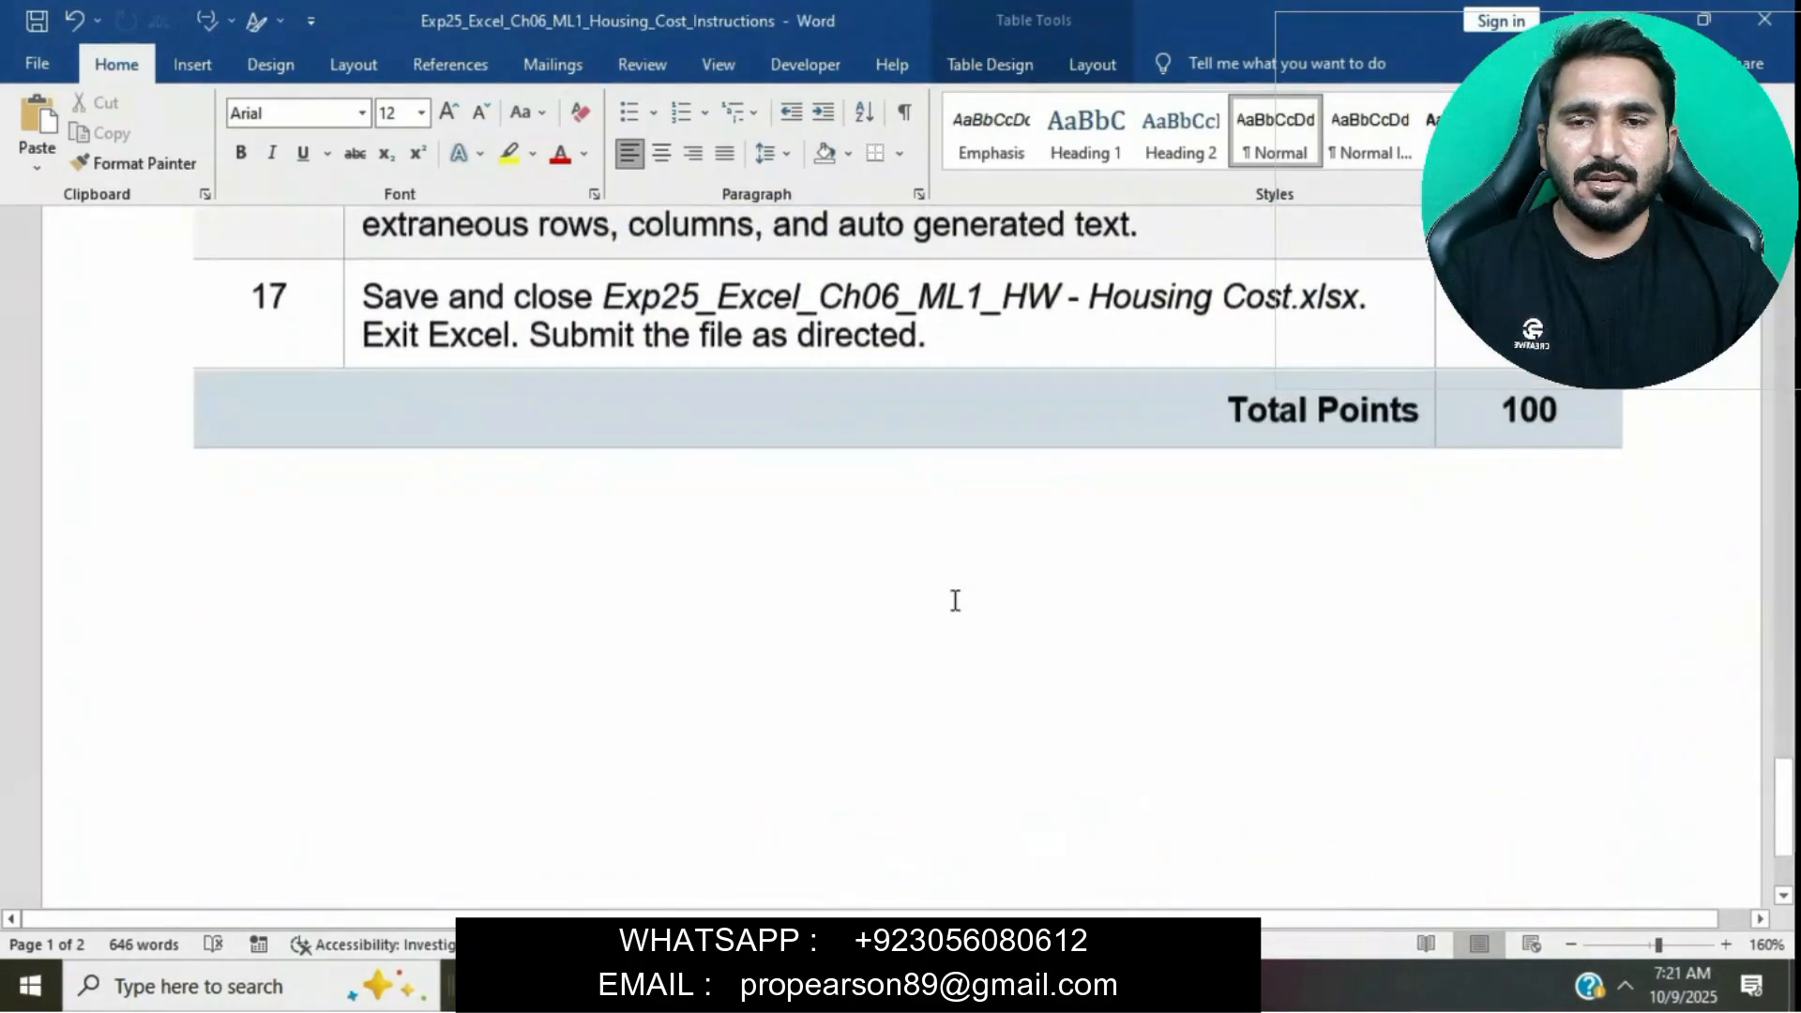
{"action": "scroll", "coordinate": [955, 600], "scroll_direction": "up", "scroll_amount": 20}
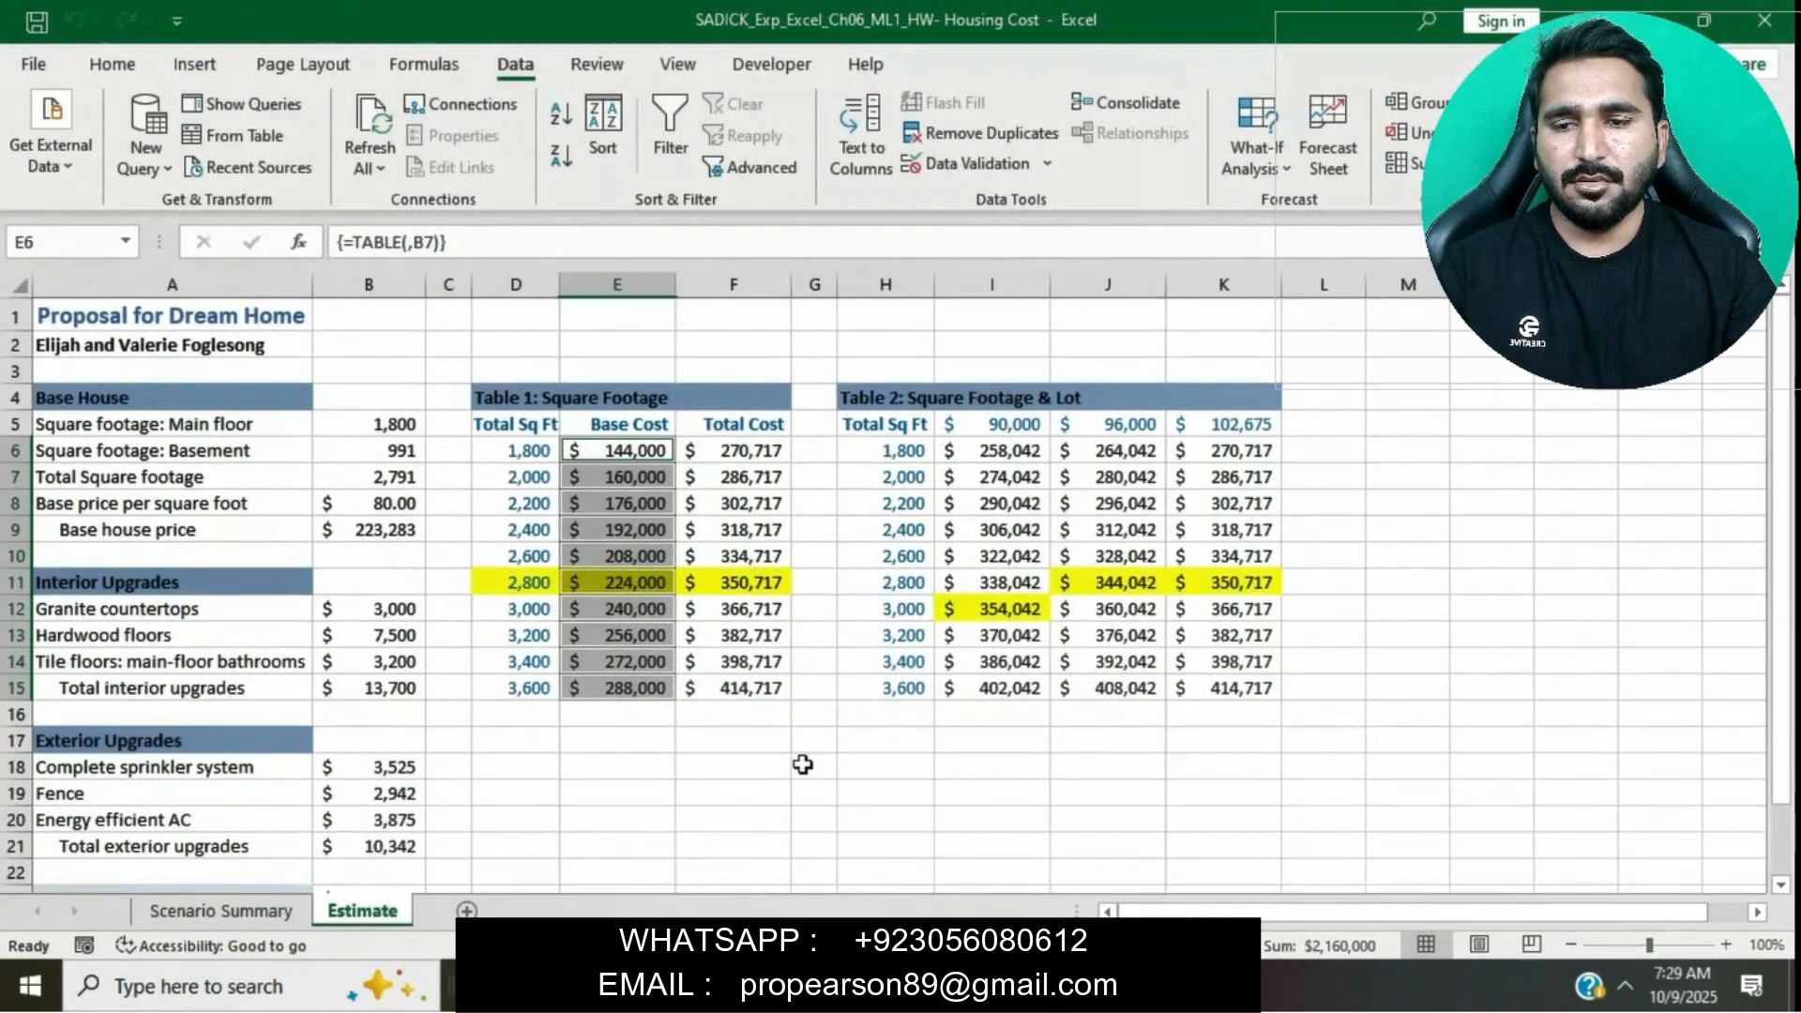
{"action": "left_click", "coordinate": [800, 762]}
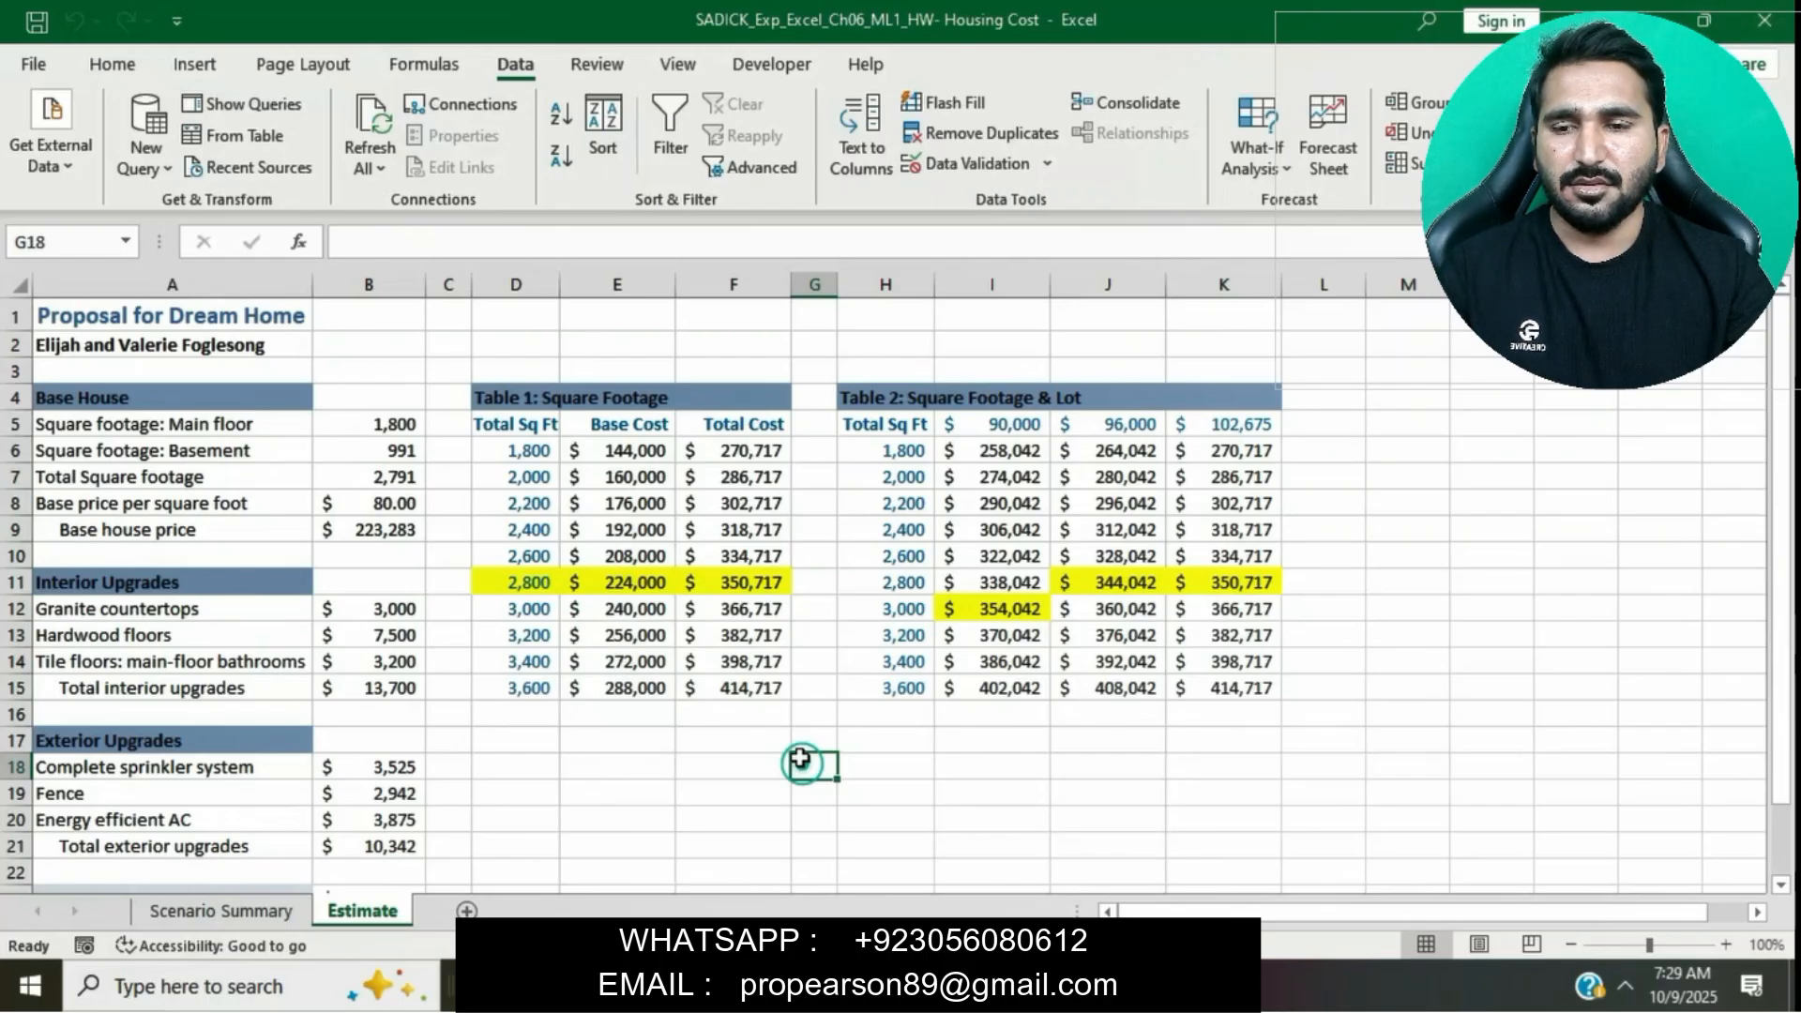
- Save the workbook to the Desktop under its existing file name as an Excel Workbook
{"action": "left_click", "coordinate": [28, 68]}
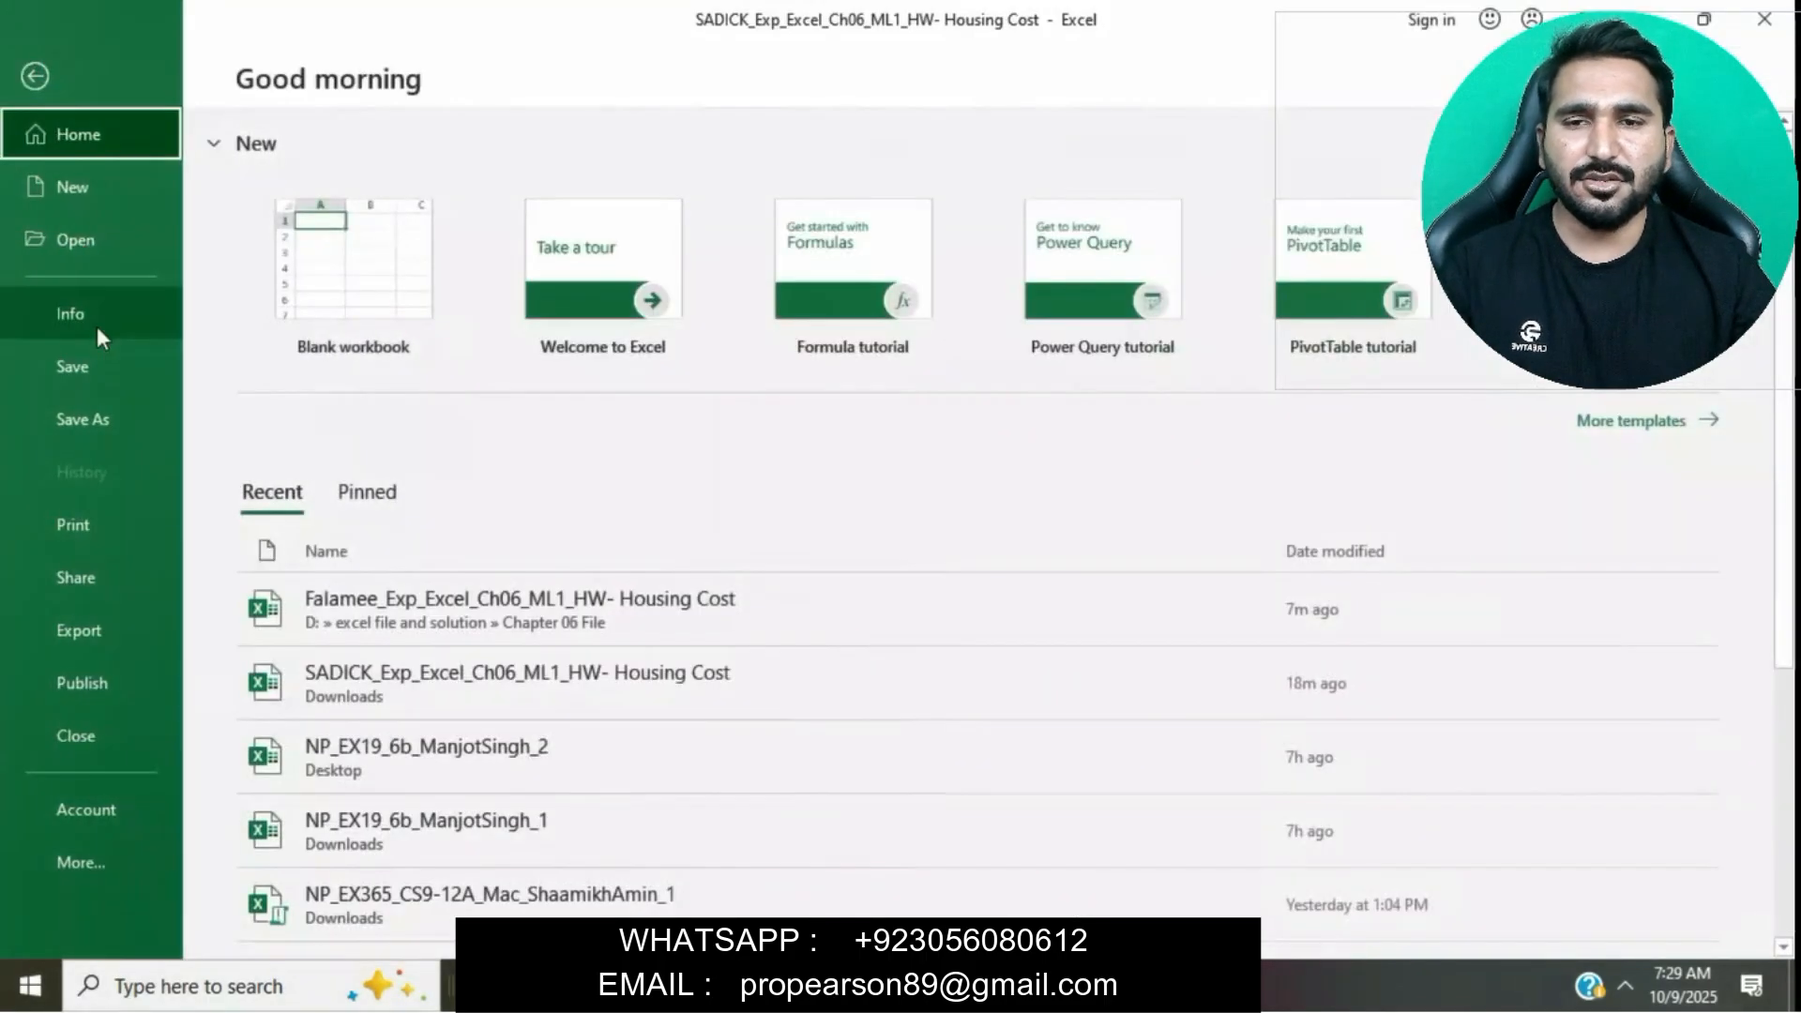
{"action": "left_click", "coordinate": [111, 415]}
{"action": "left_click", "coordinate": [793, 427]}
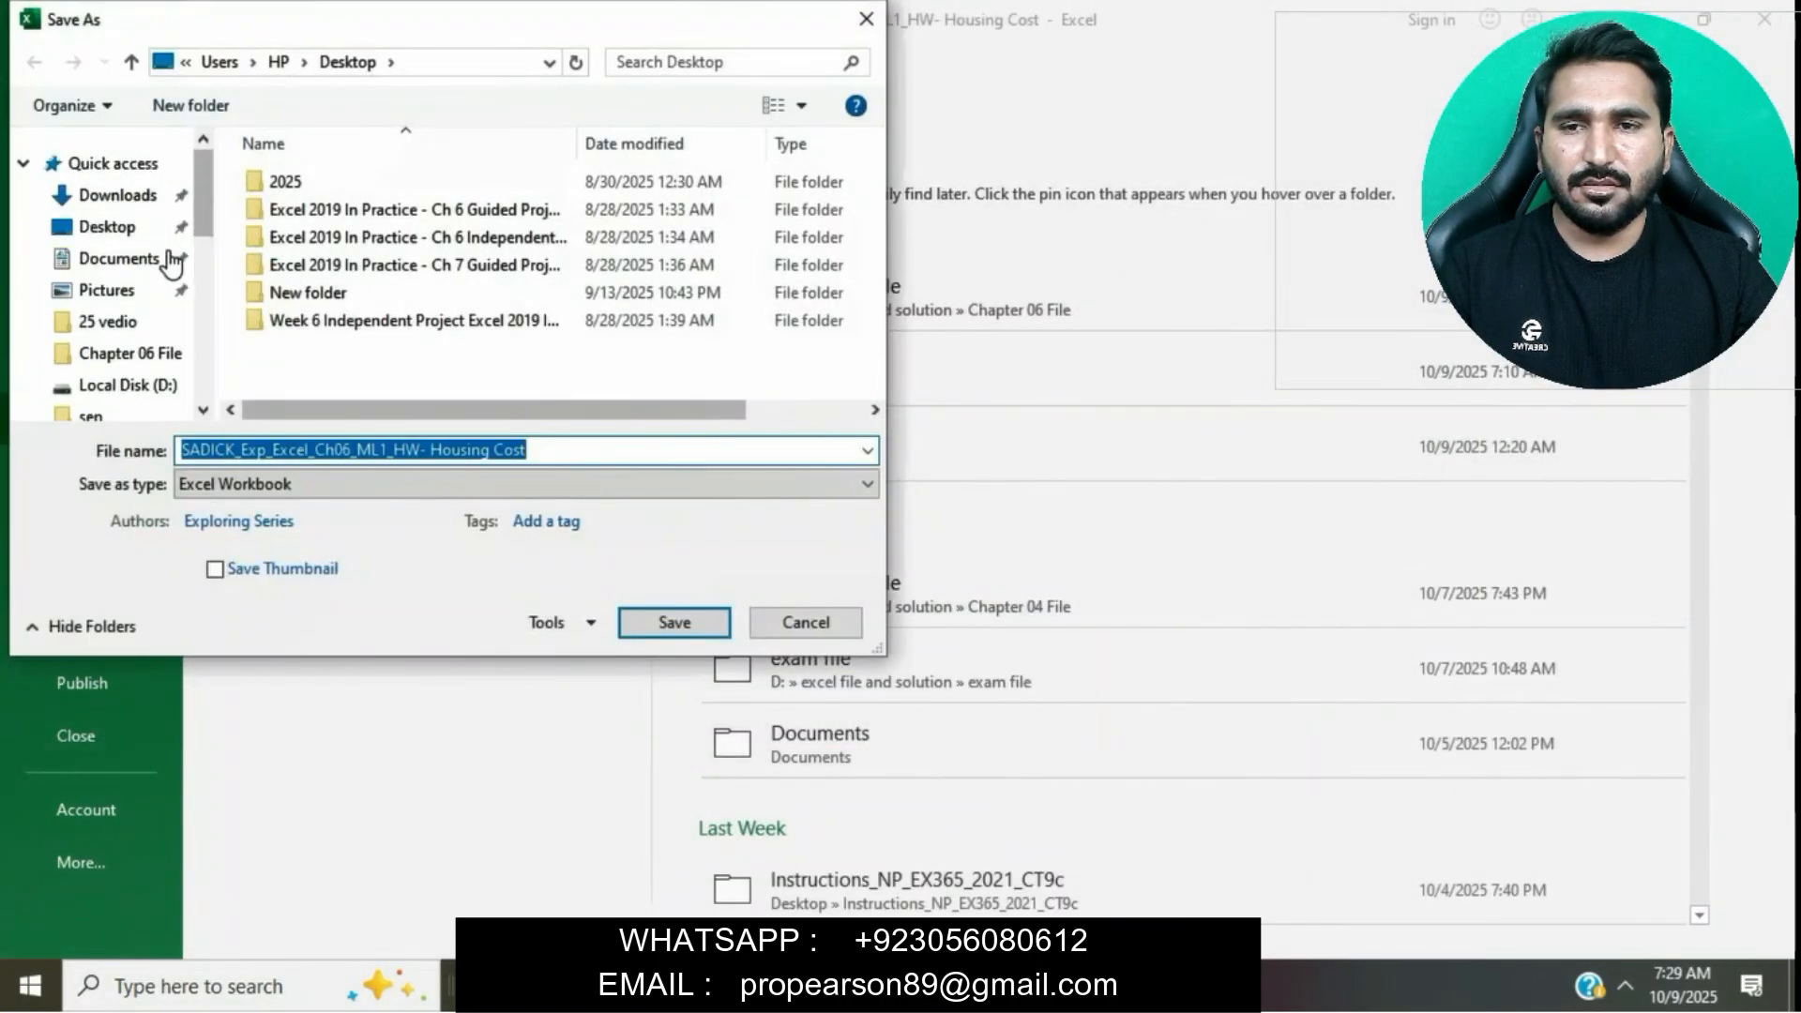
{"action": "left_click", "coordinate": [118, 227]}
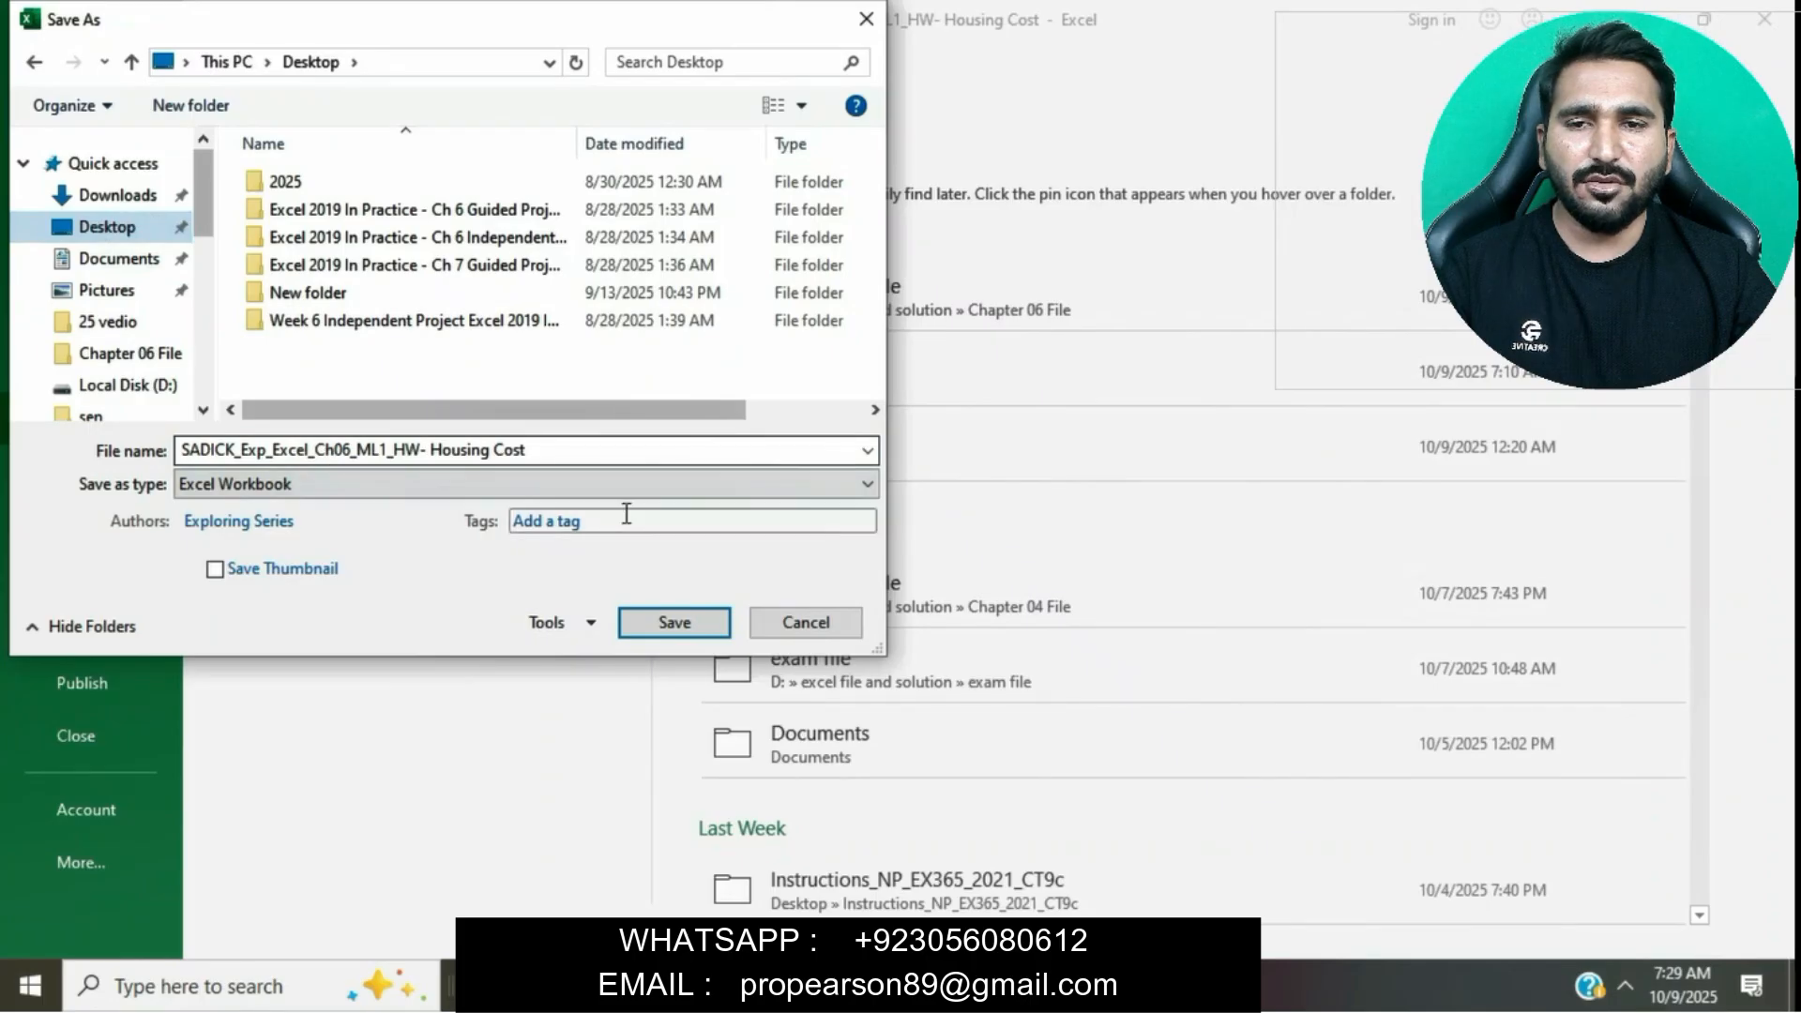
{"action": "left_click", "coordinate": [672, 621]}
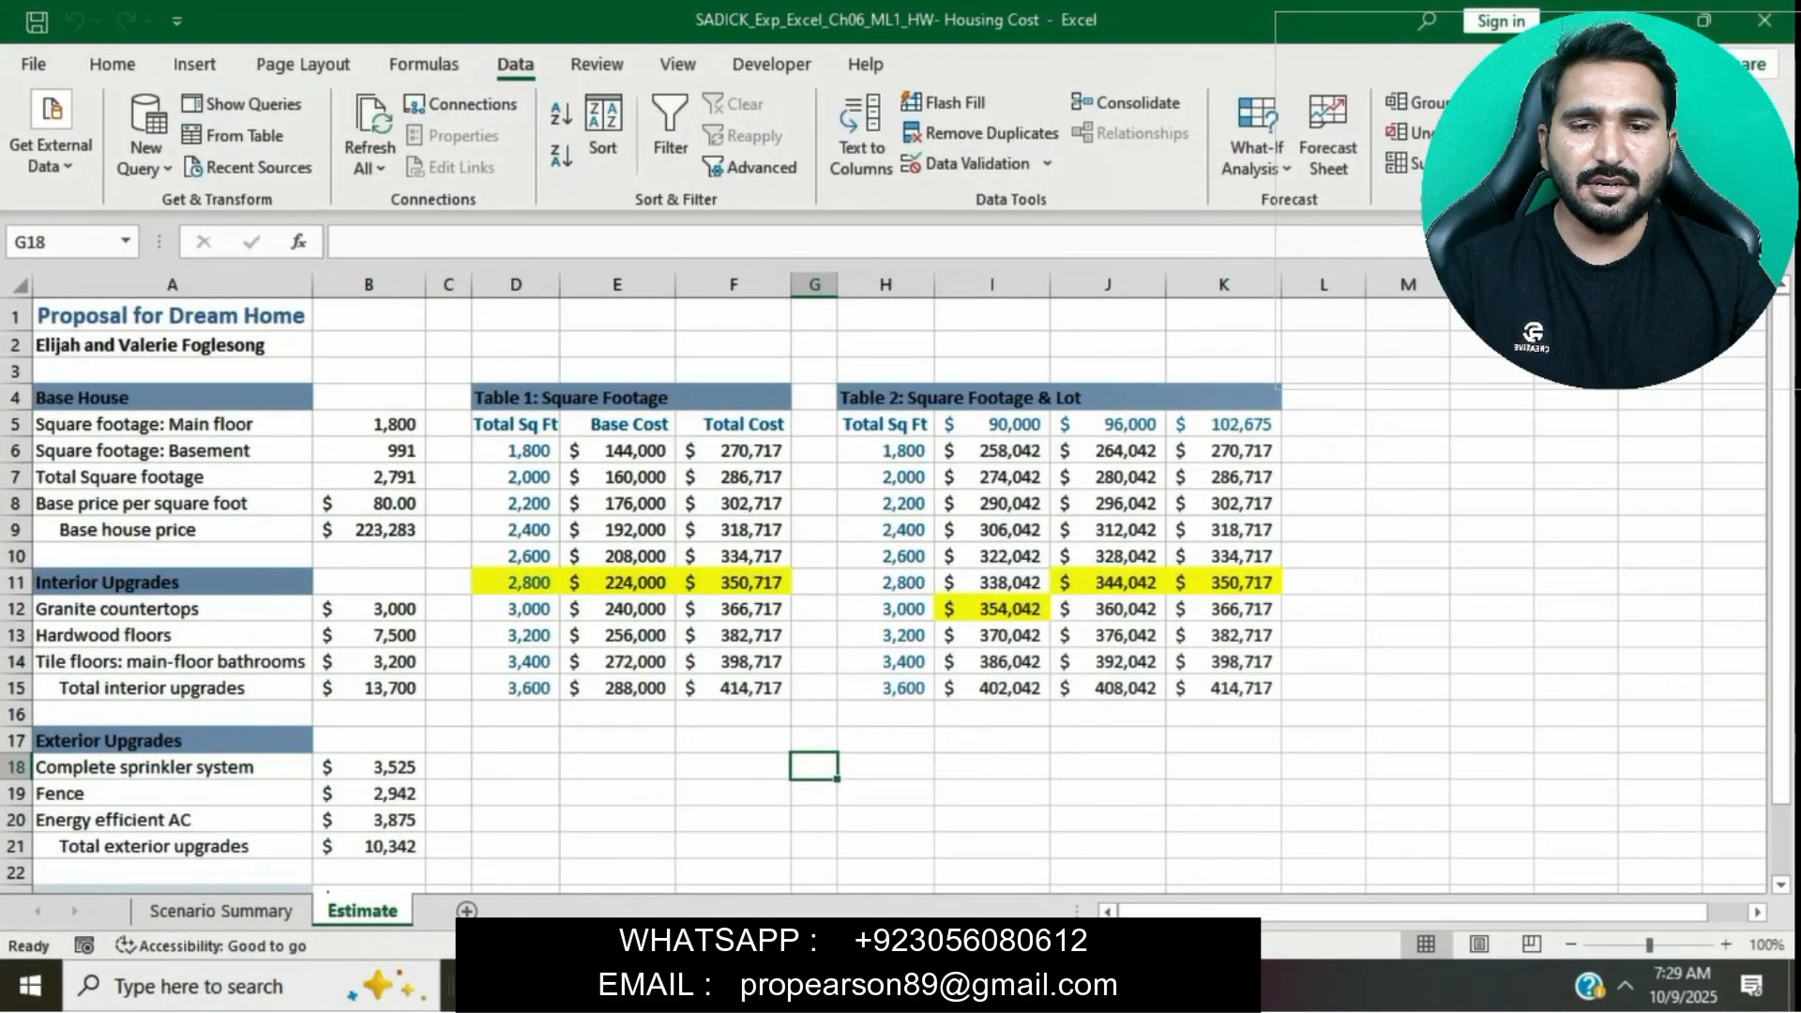
- In the browser's Office Grader window, upload the saved Housing Cost workbook from the Desktop for grading, then open the assignment summary
{"action": "mouse_move", "coordinate": [905, 985]}
{"action": "left_click", "coordinate": [1032, 845]}
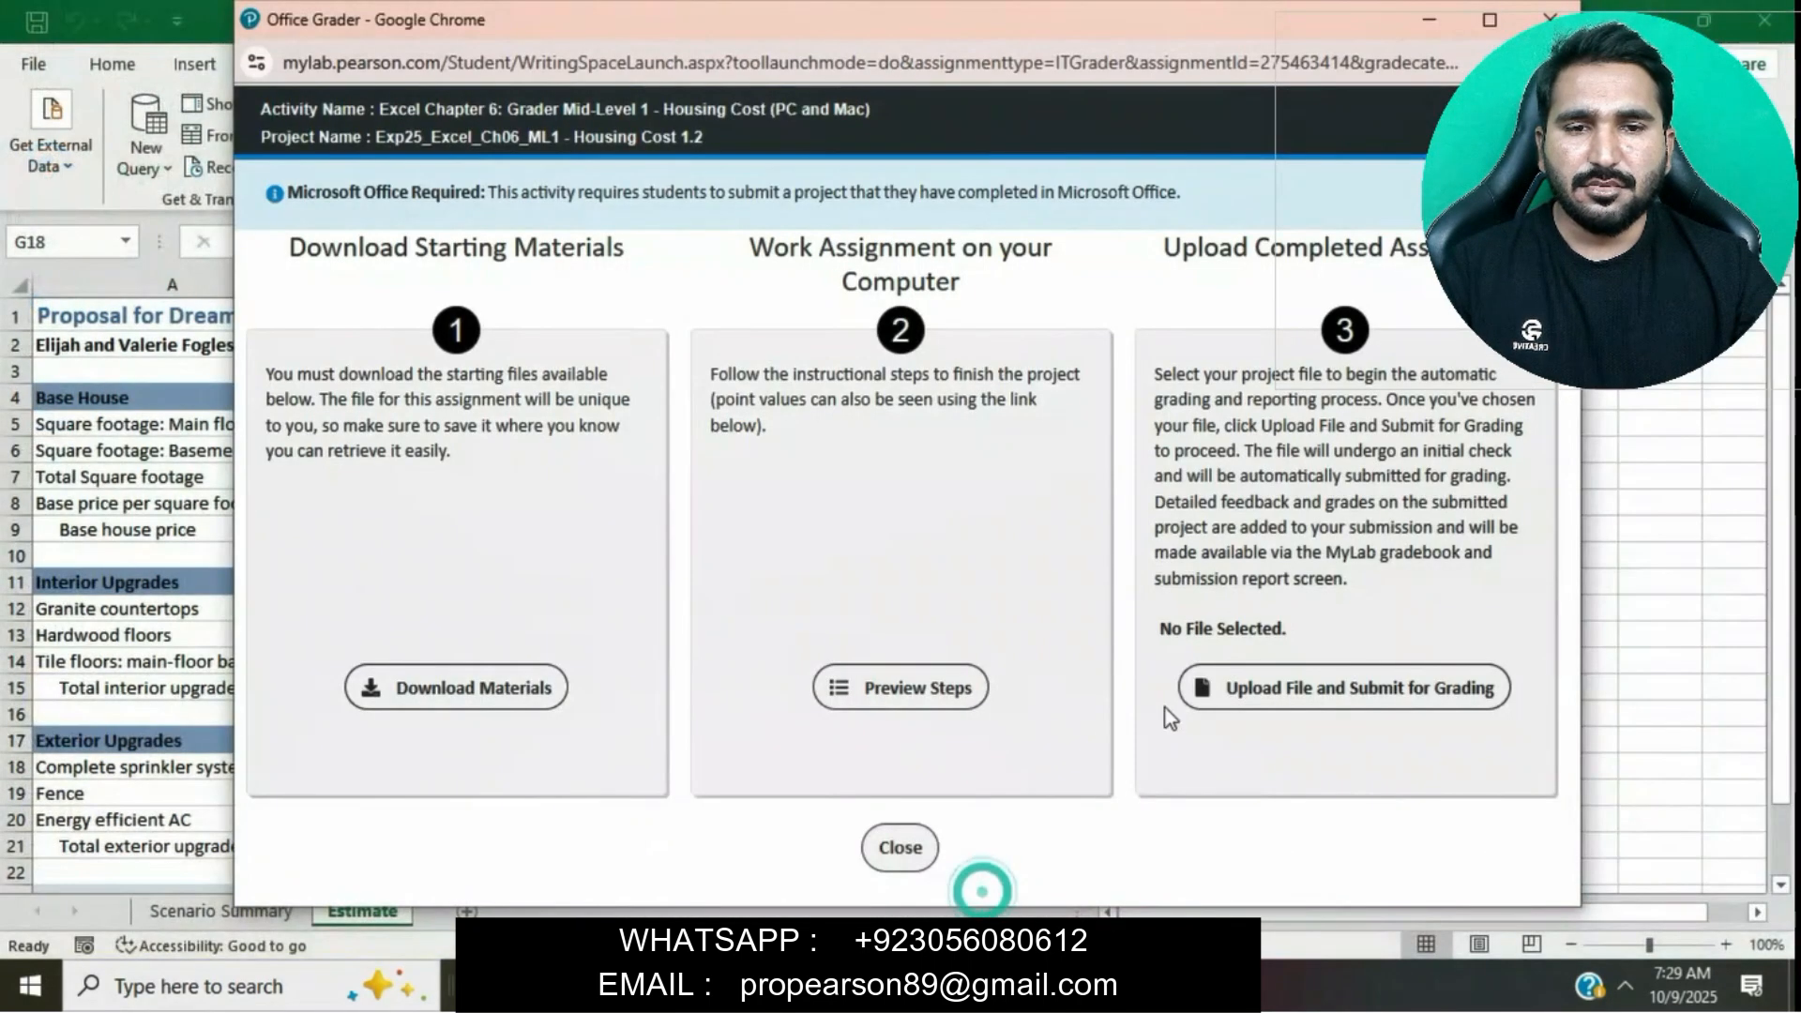
{"action": "left_click", "coordinate": [1273, 713]}
{"action": "left_click", "coordinate": [538, 352]}
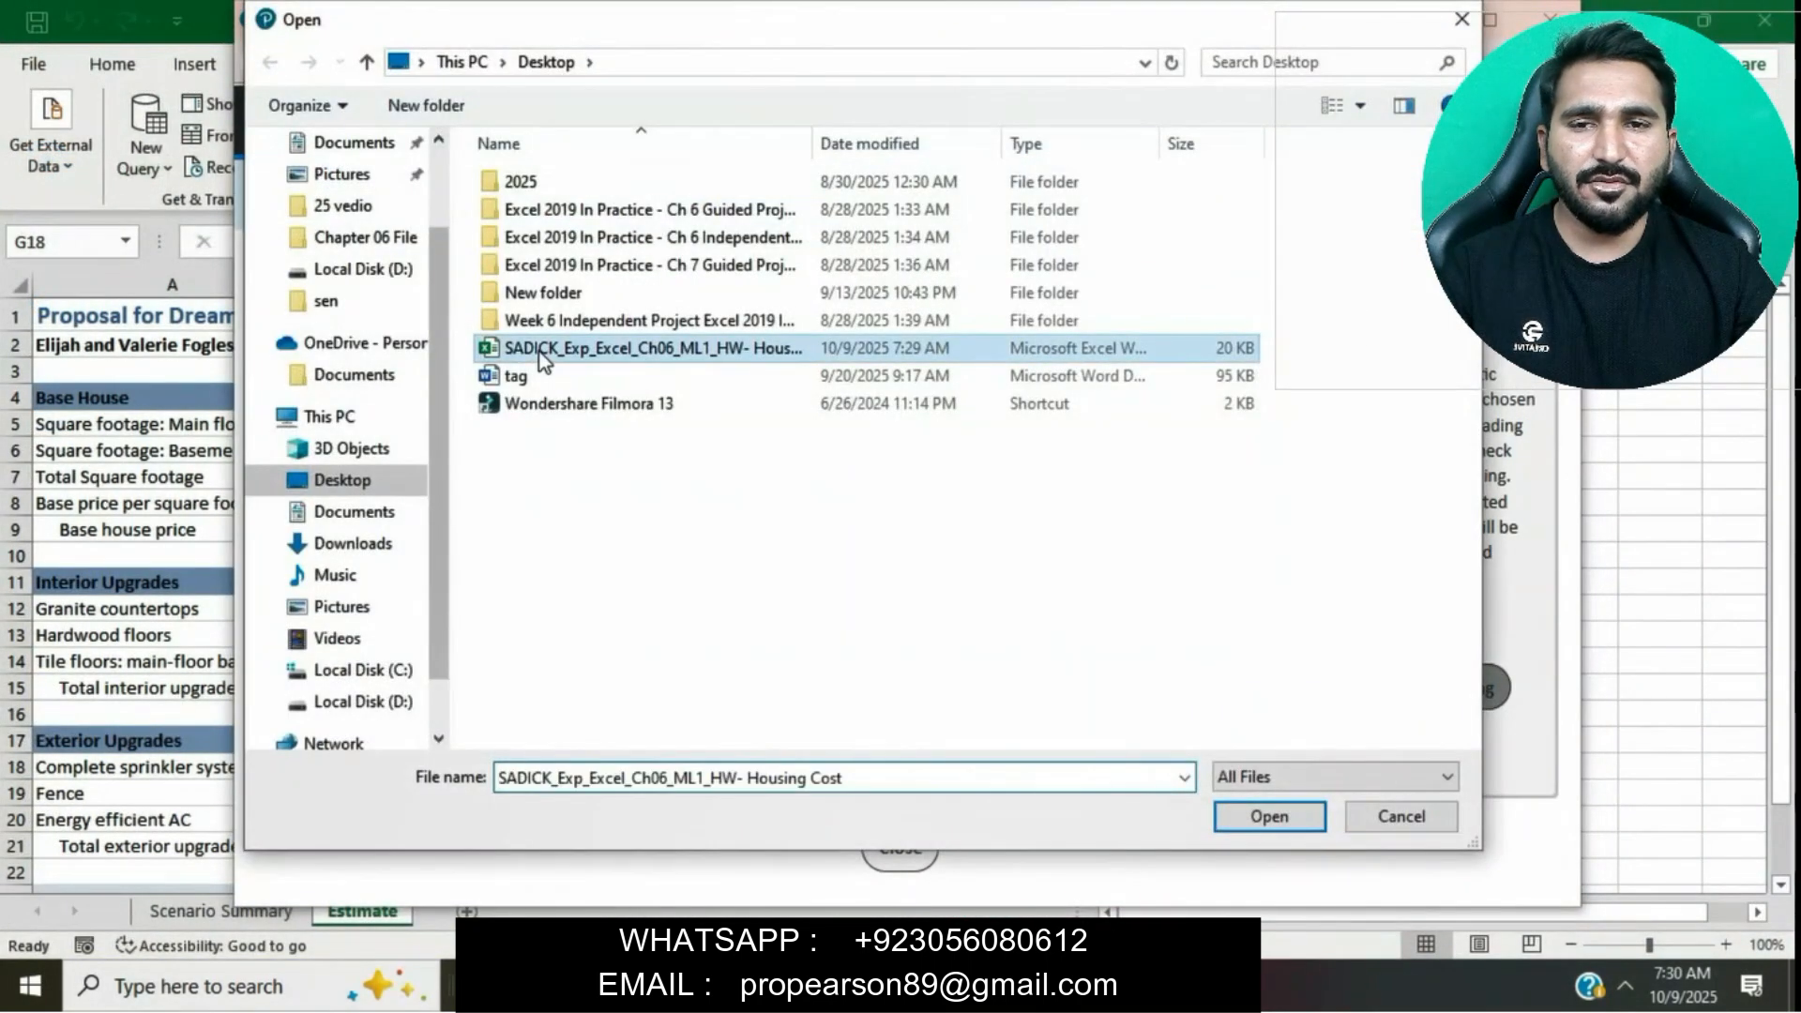
{"action": "left_click", "coordinate": [1269, 816]}
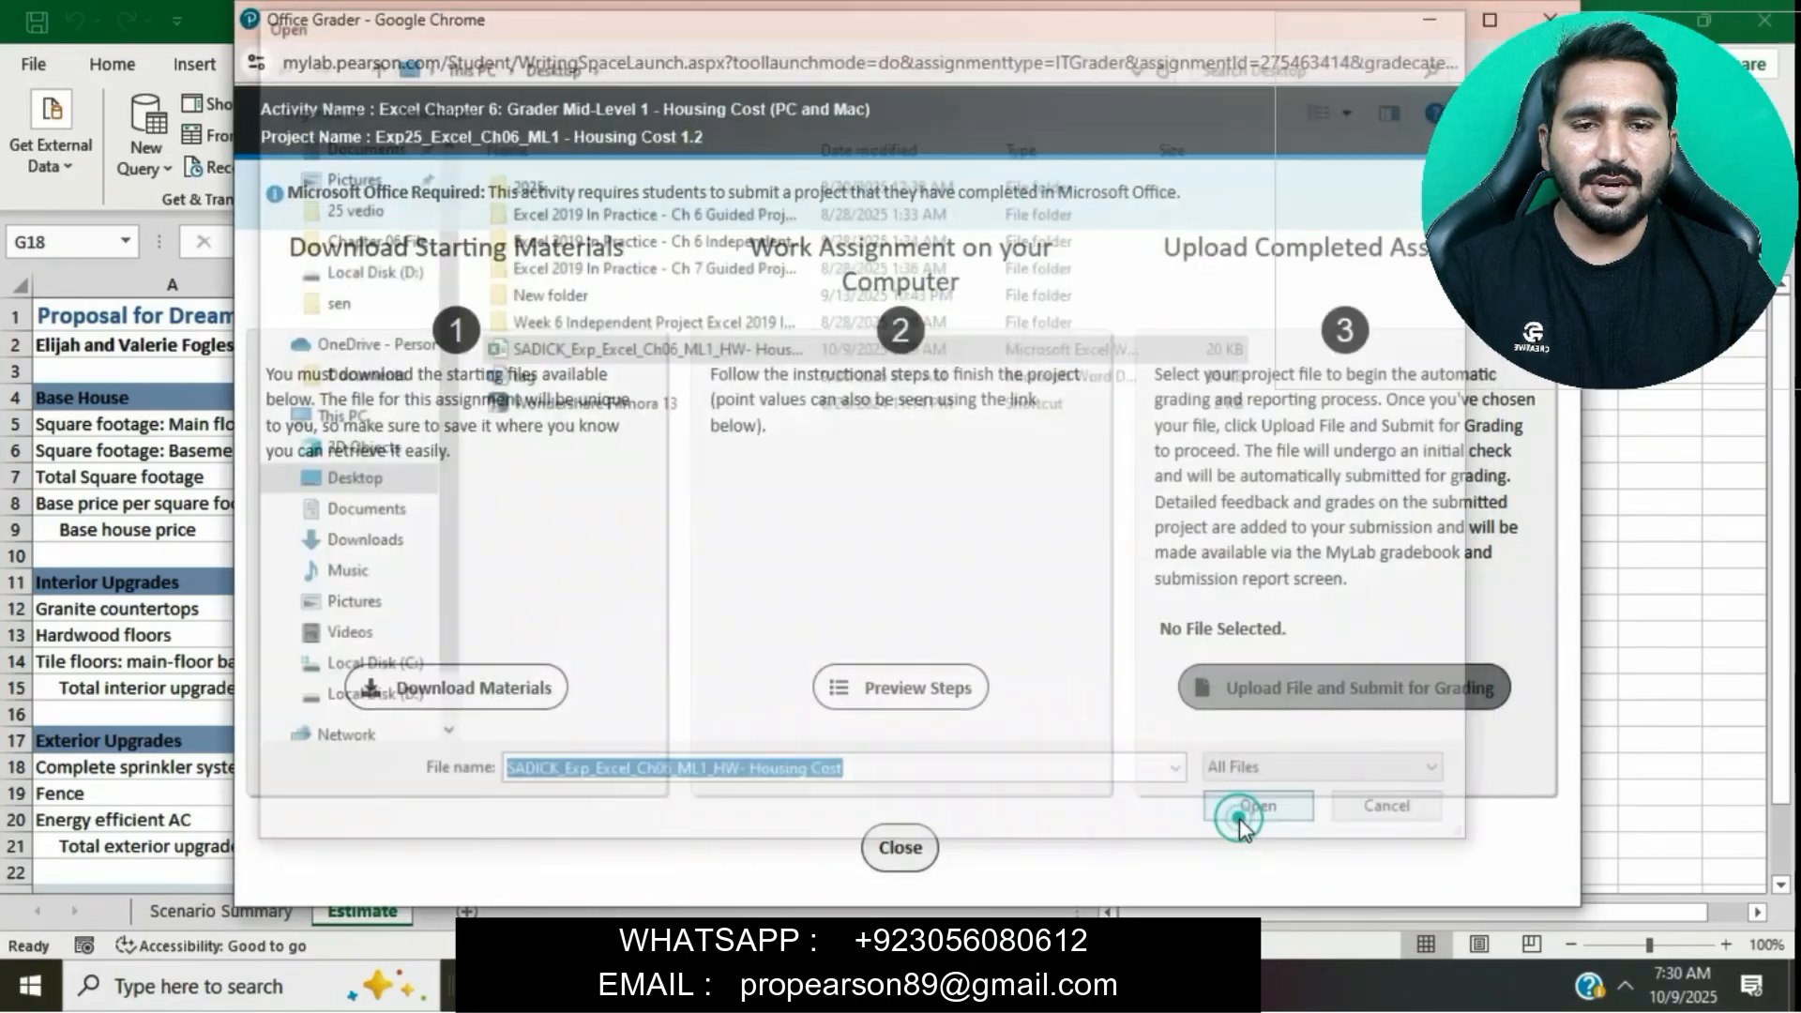
{"action": "left_click", "coordinate": [1250, 710]}
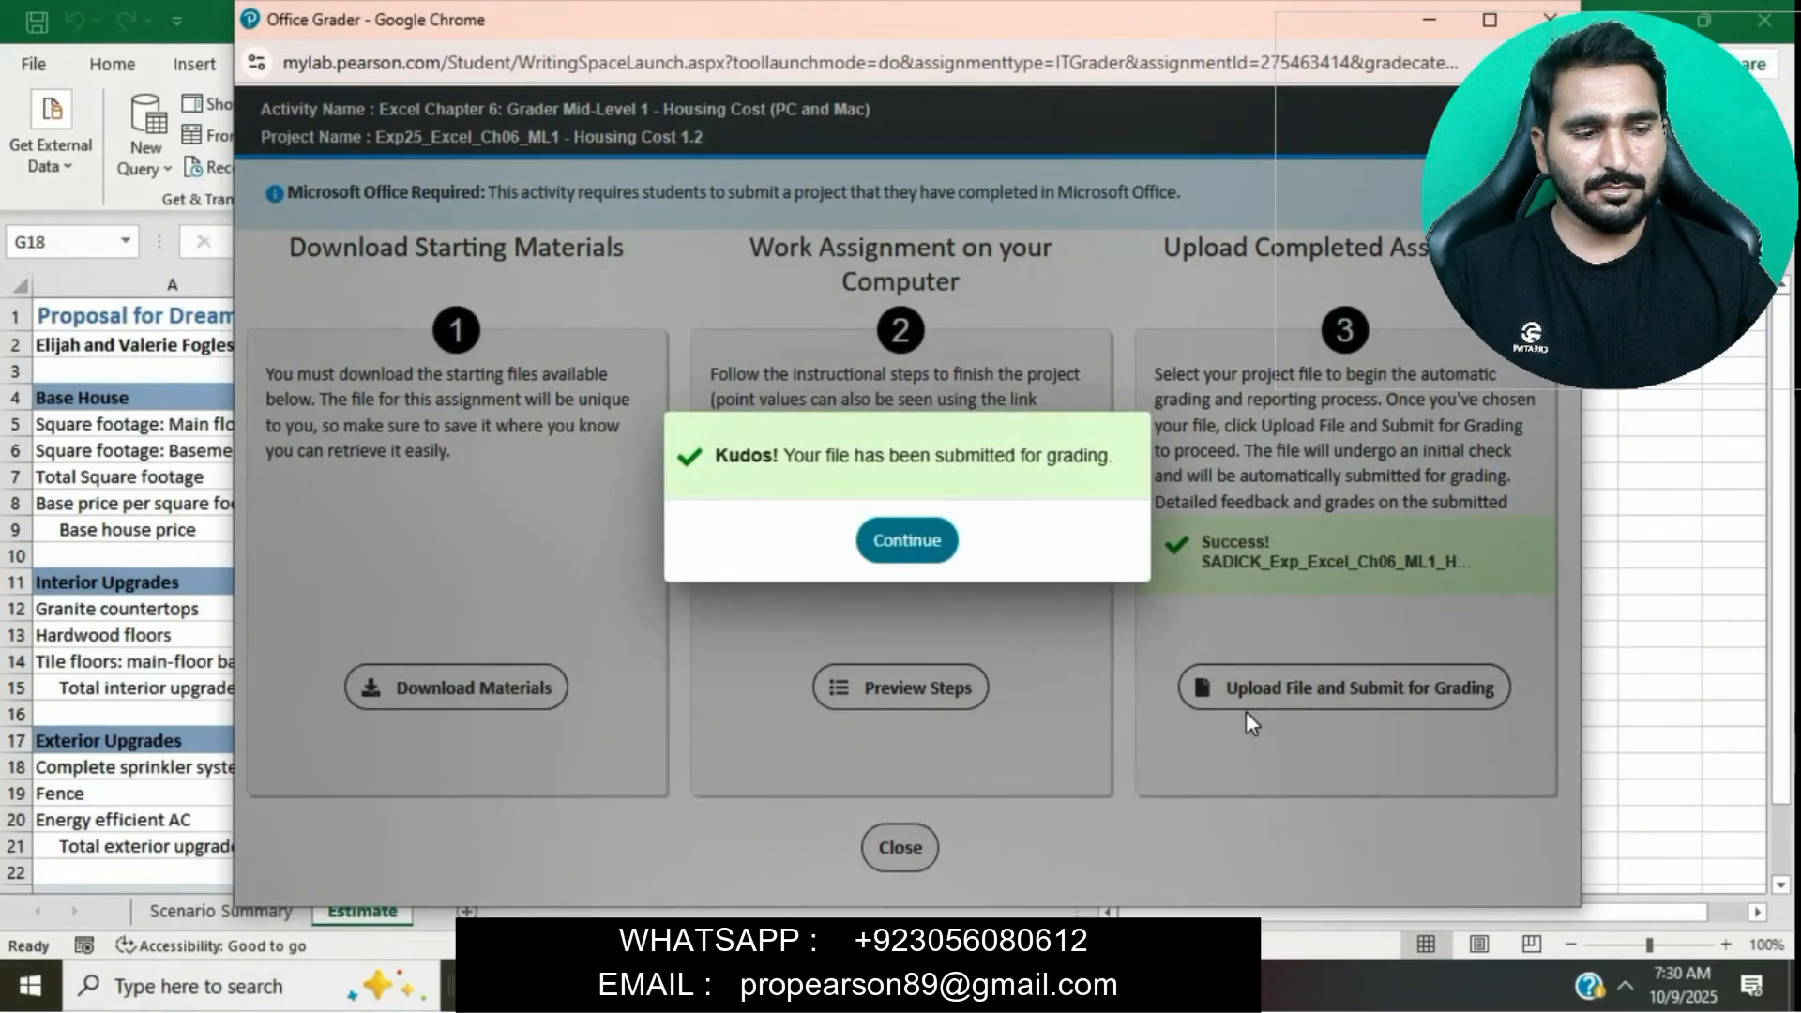
{"action": "left_click", "coordinate": [937, 551]}
{"action": "mouse_move", "coordinate": [872, 985]}
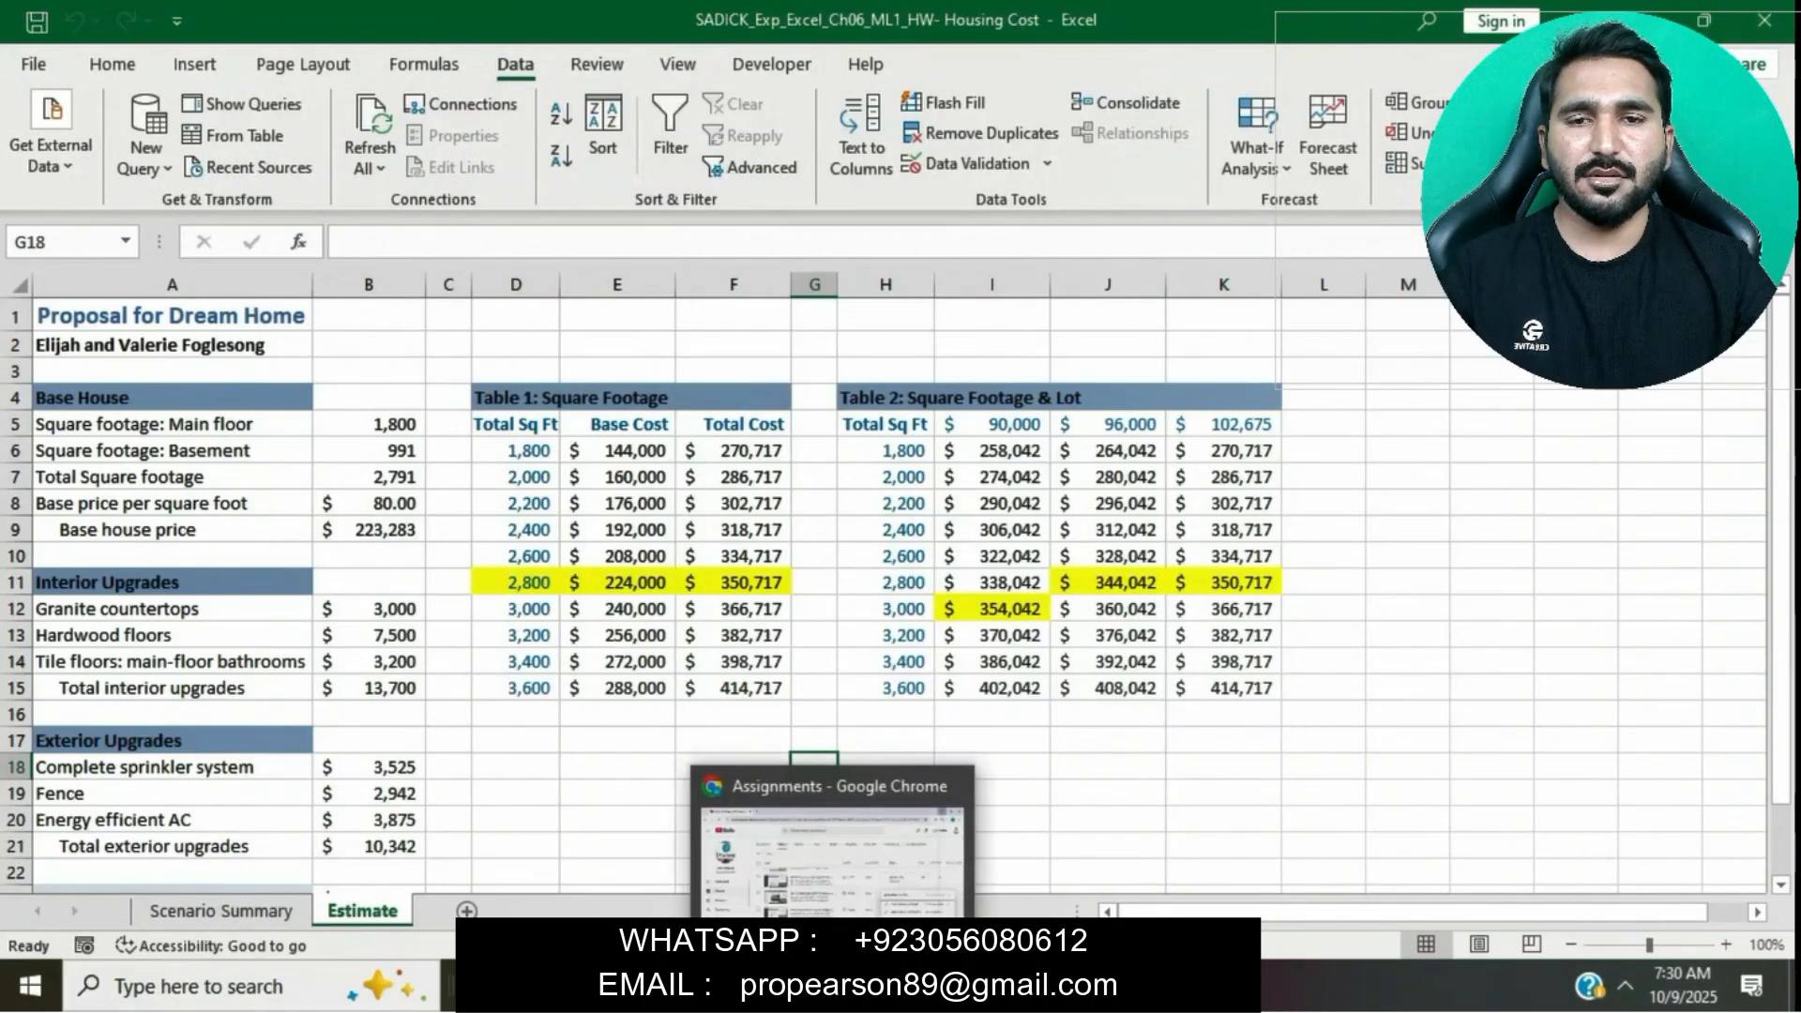
{"action": "left_click", "coordinate": [872, 844]}
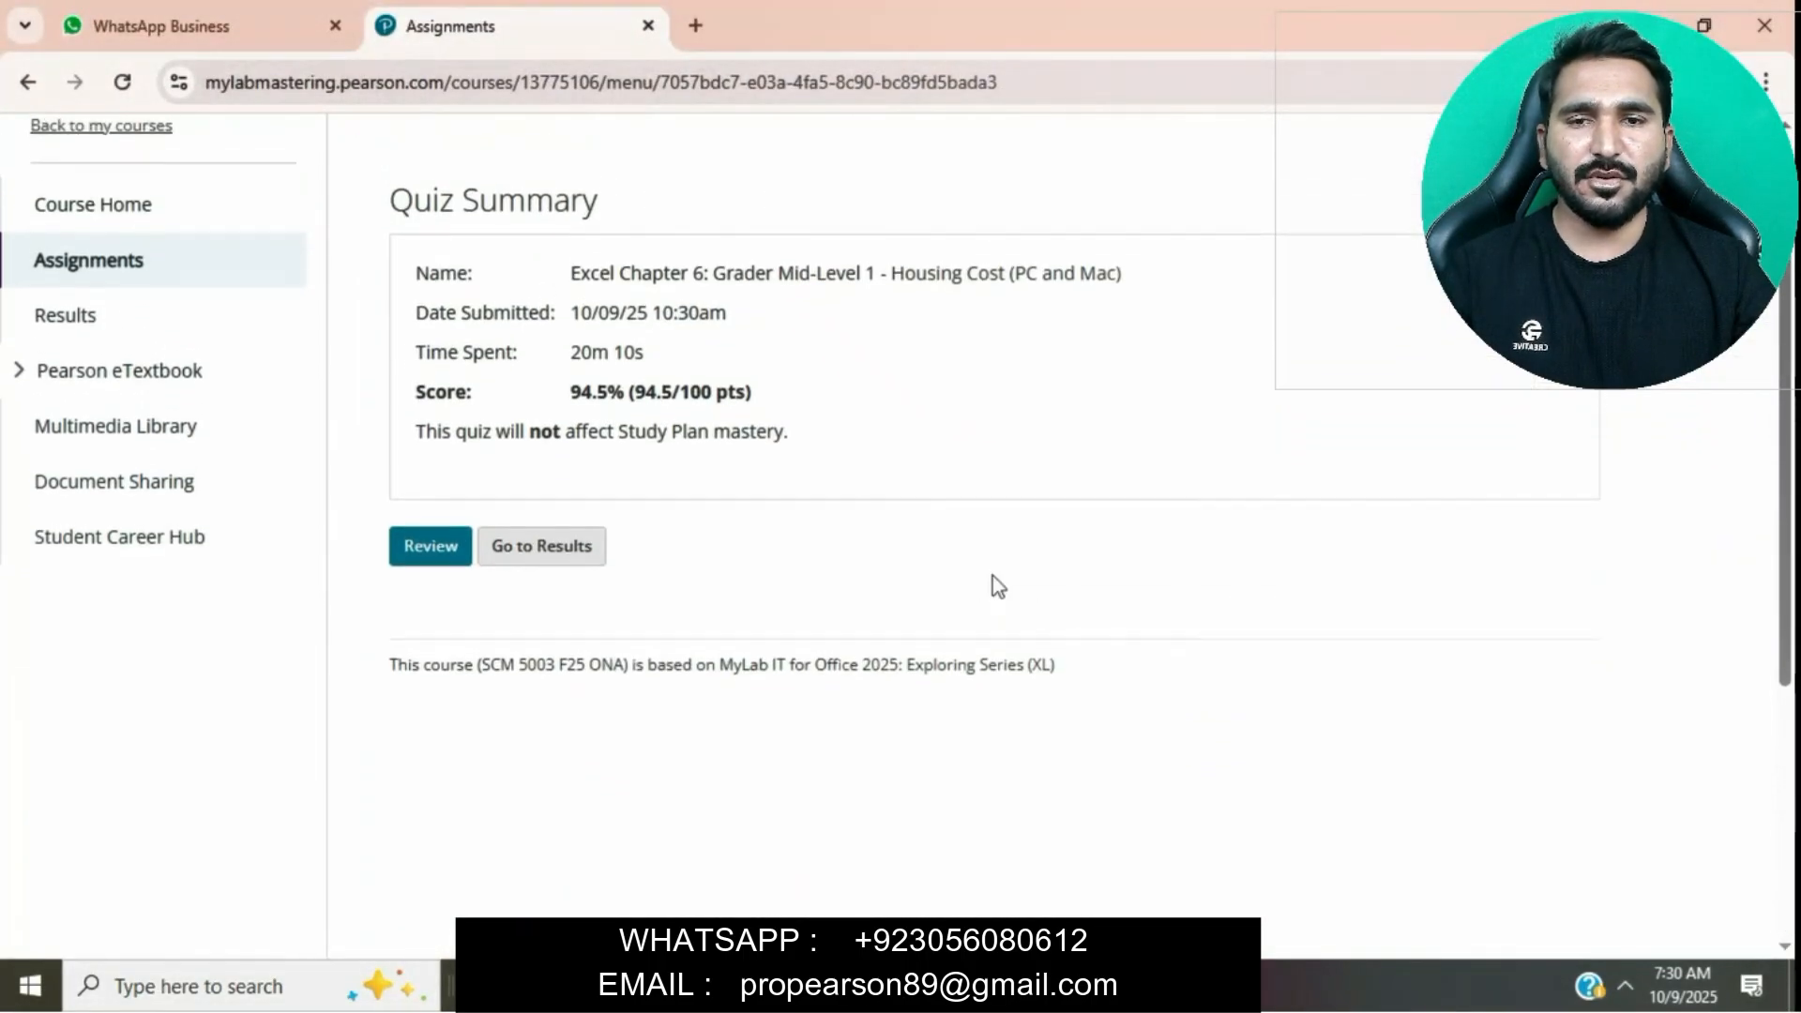